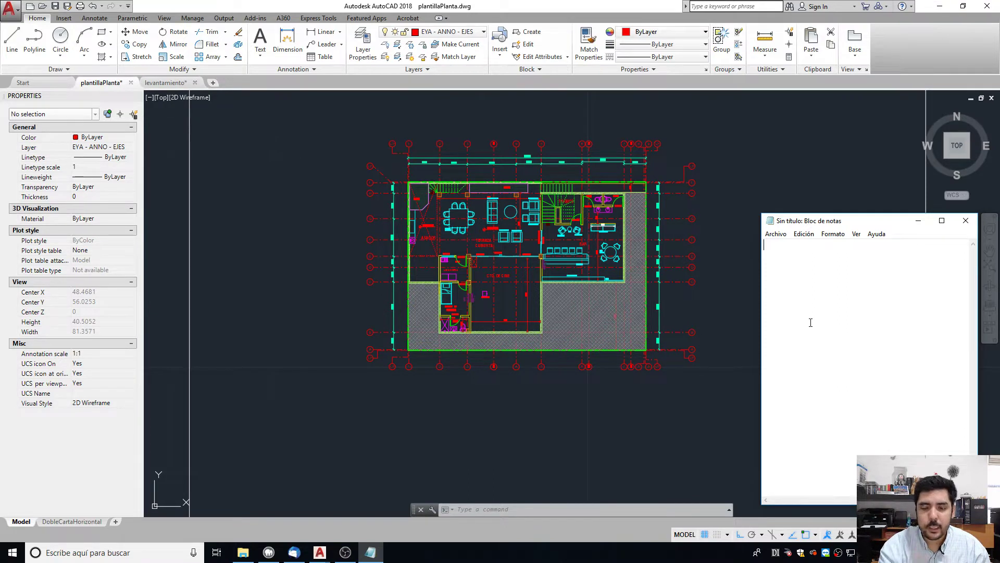
Write the heading "COMO CONFIGURAR LAYOUT." in the empty Notepad document.
type("COMO CONFIGUR")
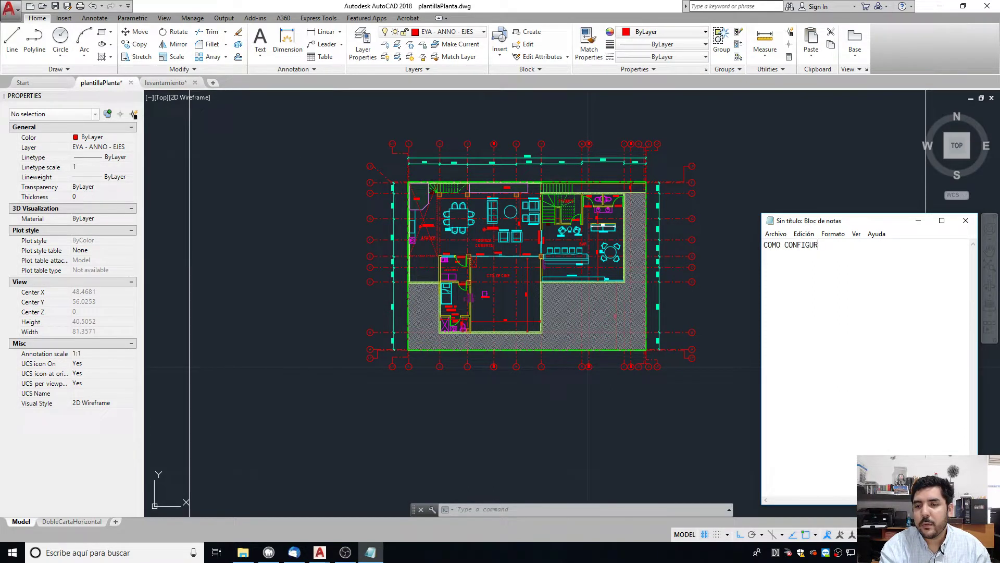
type("AR LAYOUT.")
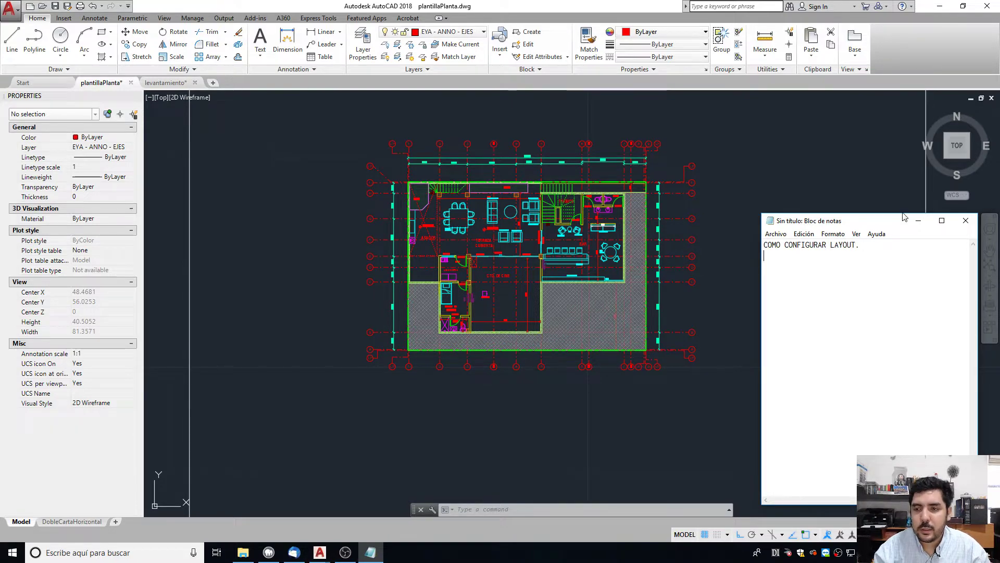
Switch to AutoCAD, add a new layout to the floor plan drawing, and open it, keeping its default page setup.
left_click(428, 273)
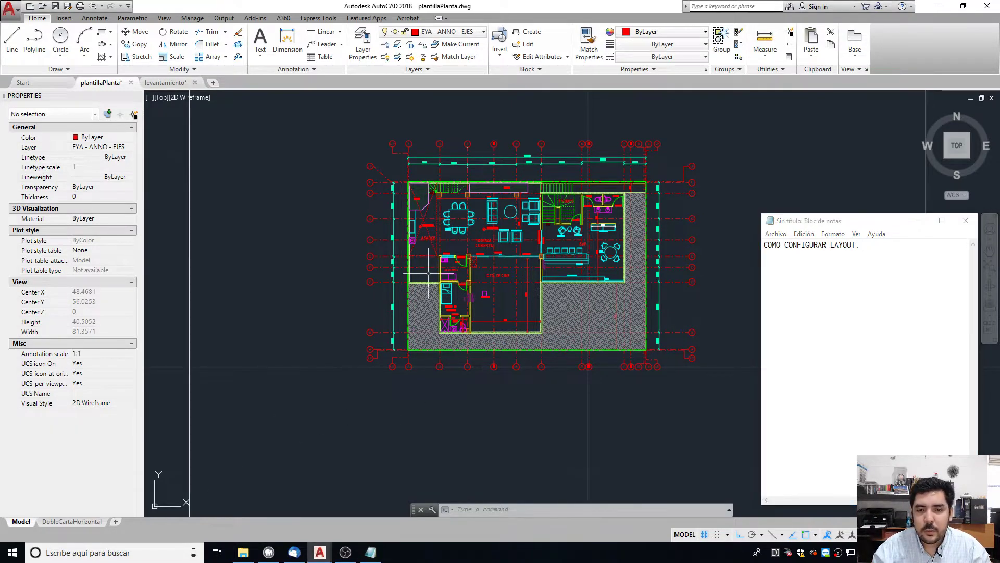
scroll(428, 272, "down", 1)
scroll(489, 138, "up", 1)
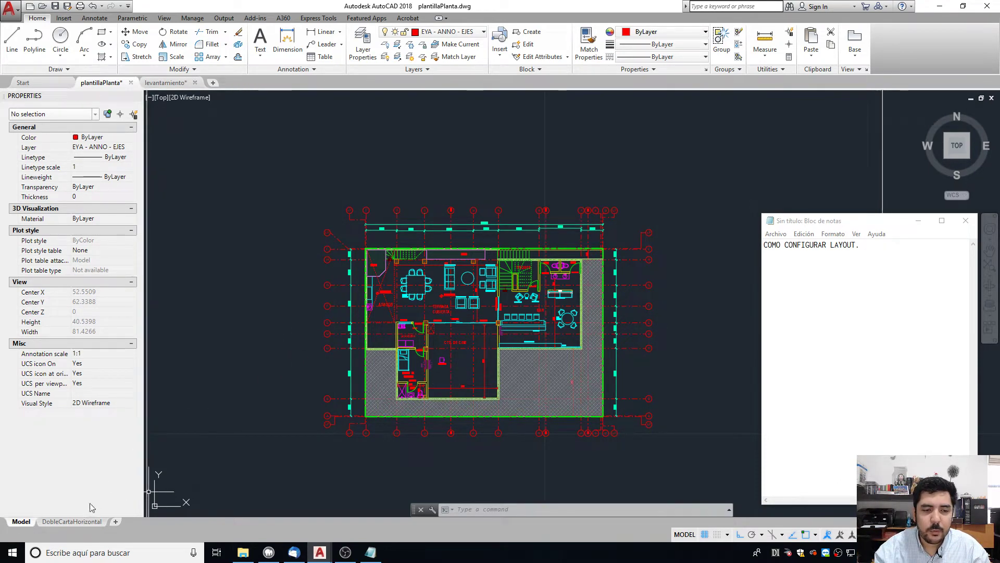
left_click(117, 521)
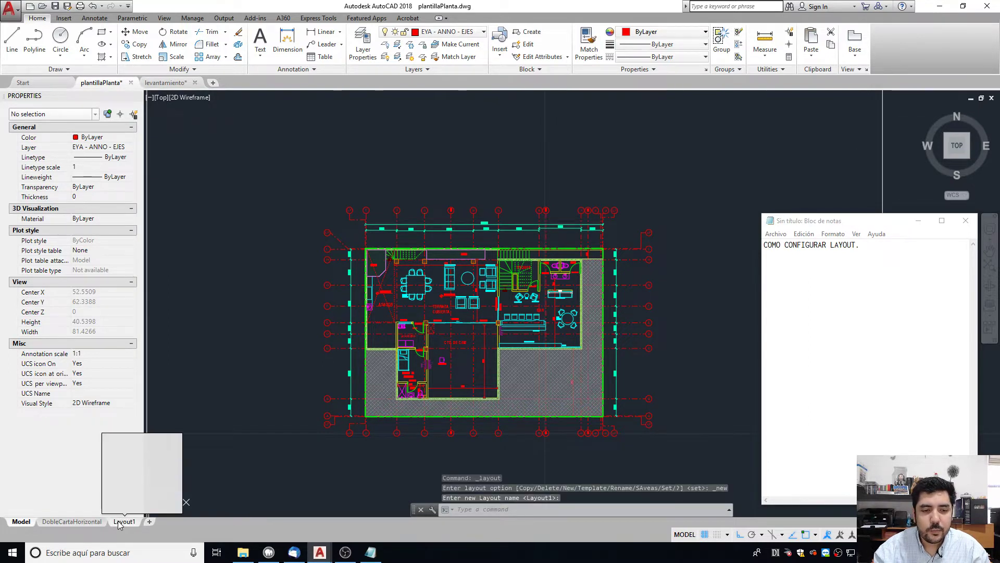
left_click(123, 522)
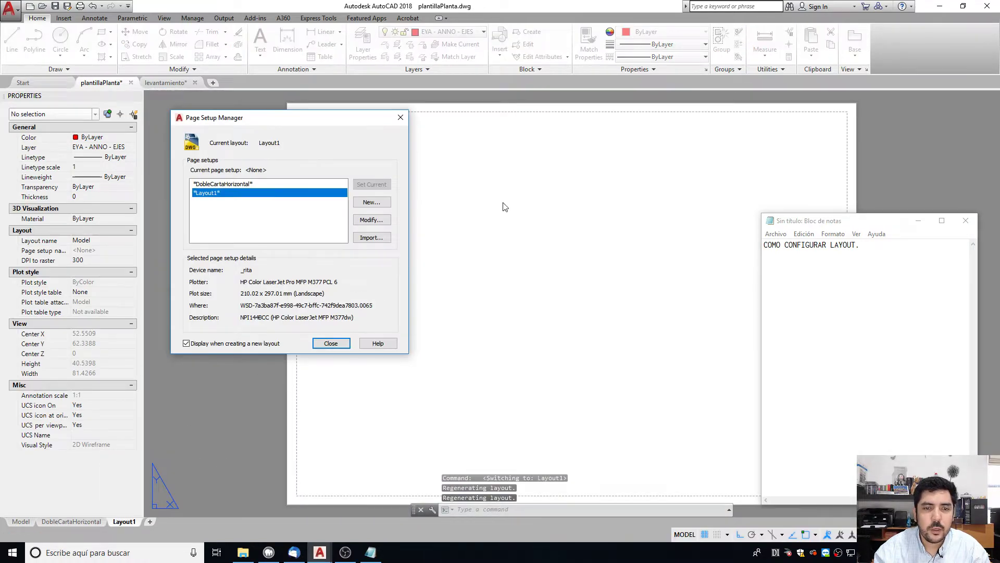
left_click(331, 343)
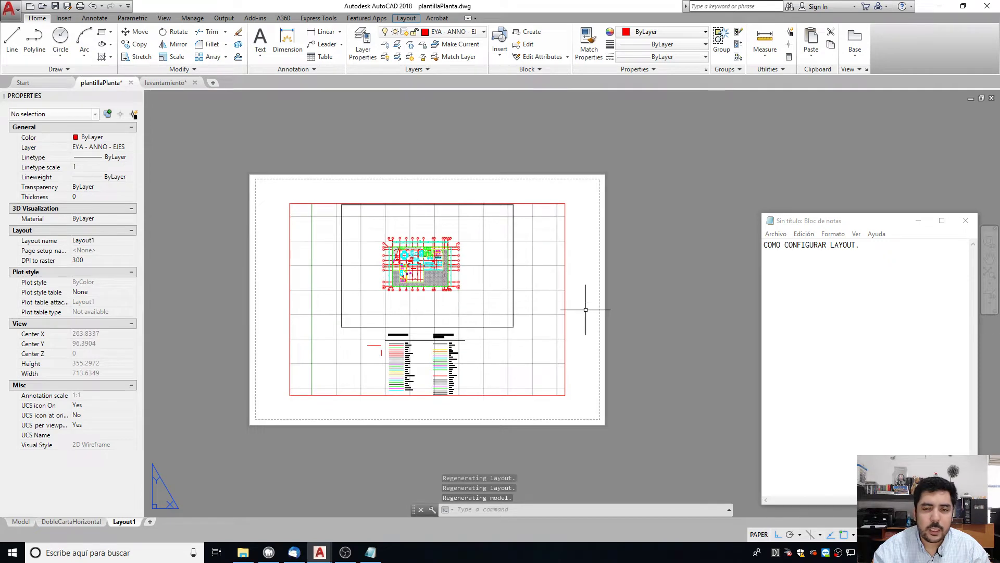
Erase the default viewport from the new layout and move the Notepad window closer to the sheet.
left_click(584, 301)
left_click(509, 307)
key("e")
key("Return")
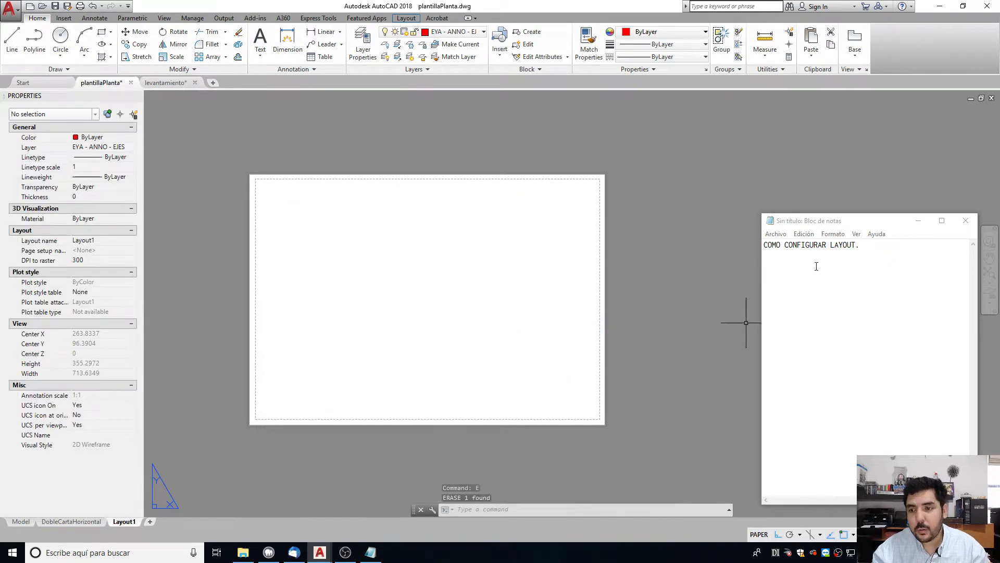
mouse_move(827, 223)
left_mouse_down()
mouse_move(780, 189)
mouse_move(783, 174)
left_mouse_up()
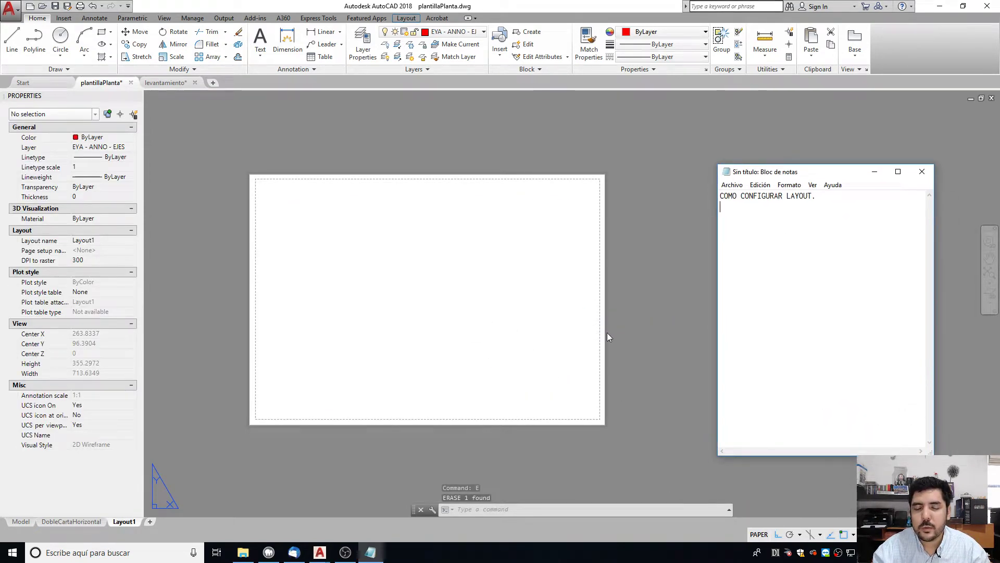
Examine the dimensions between the upper axes of the floor plan in model space.
left_click(27, 524)
left_click(33, 519)
scroll(329, 220, "up", 5)
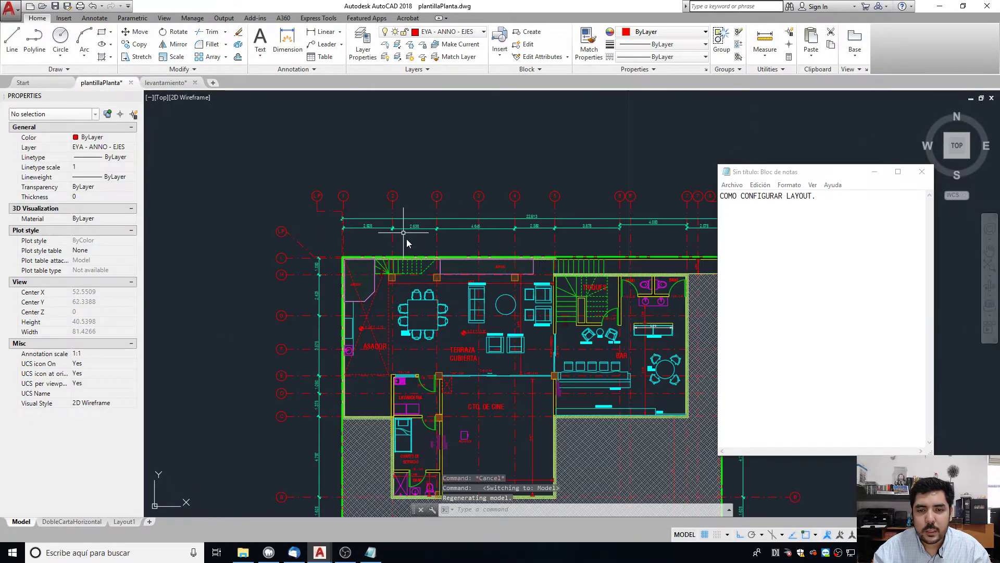
left_click(329, 220)
scroll(300, 234, "up", 2)
middle_click_drag(241, 219, 324, 221)
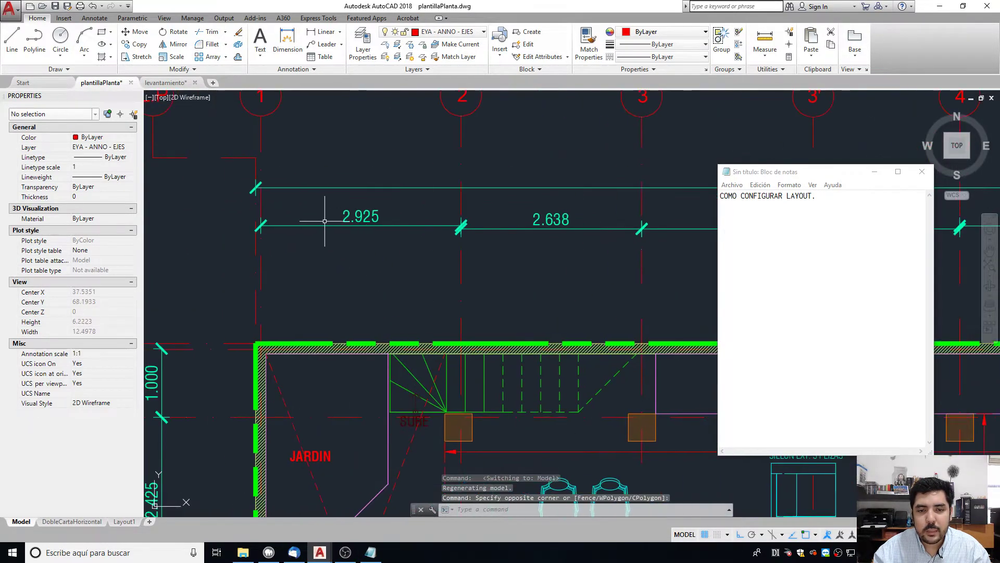
middle_click_drag(544, 266, 380, 277)
scroll(380, 277, "up", 2)
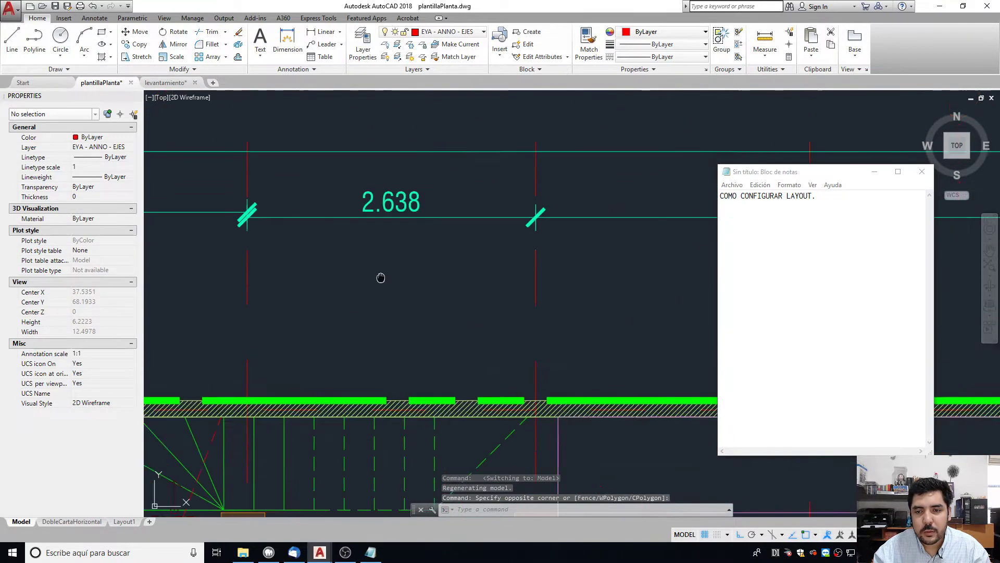
scroll(379, 277, "down", 2)
middle_click_drag(596, 288, 393, 285)
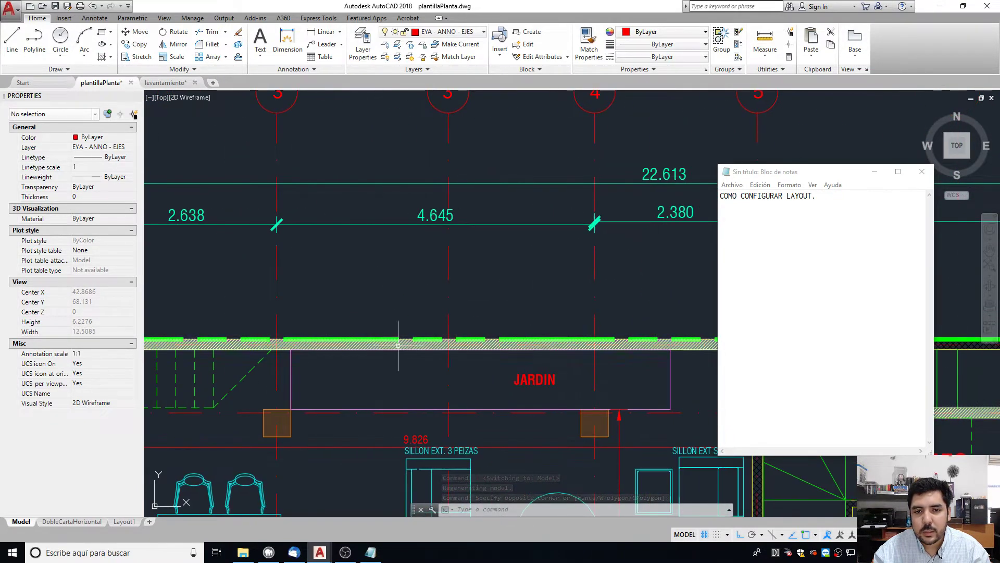
Return to Layout1 and open its page setup for modification.
left_click(124, 522)
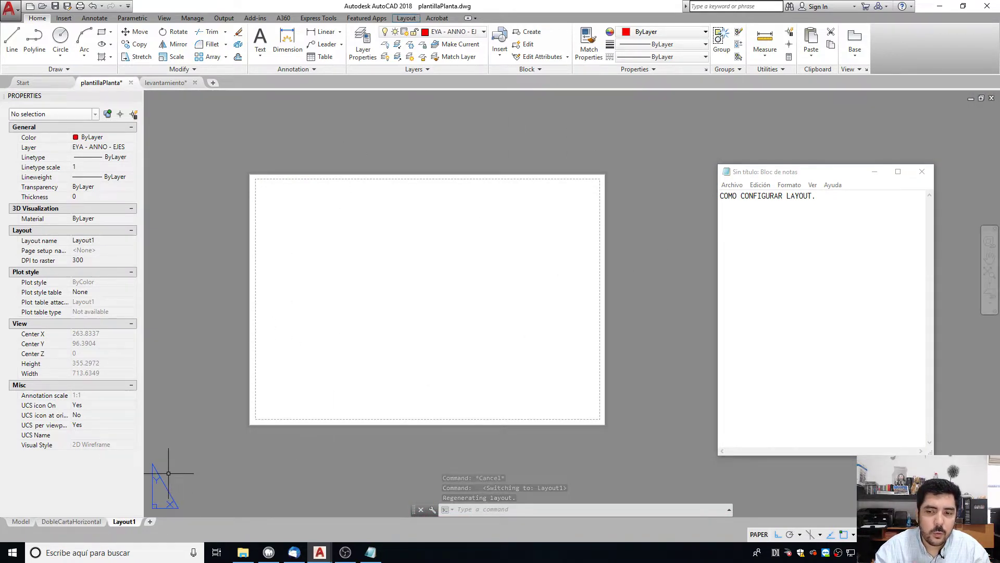
right_click(126, 523)
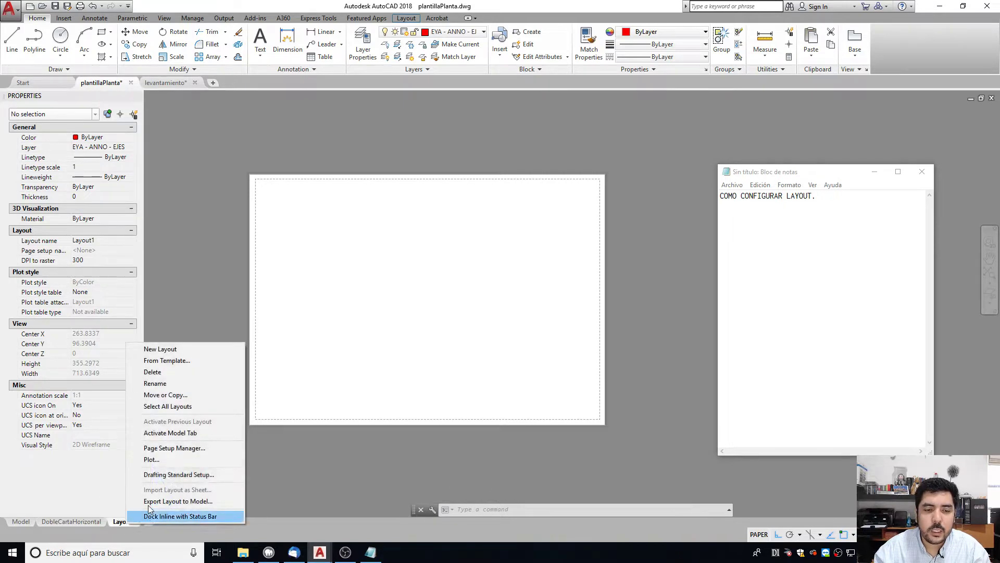
left_click(179, 449)
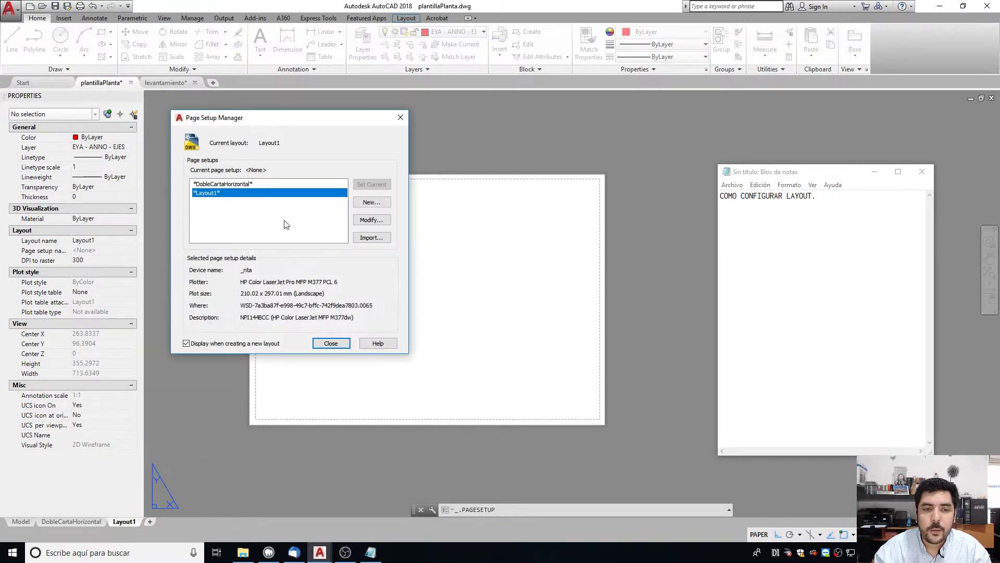
left_click(371, 219)
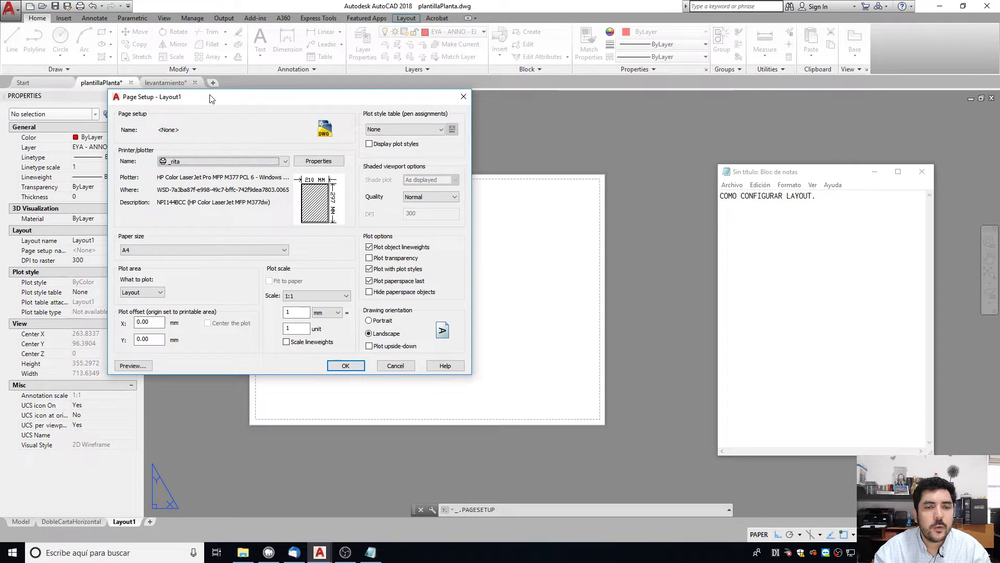
left_click_drag(210, 99, 322, 99)
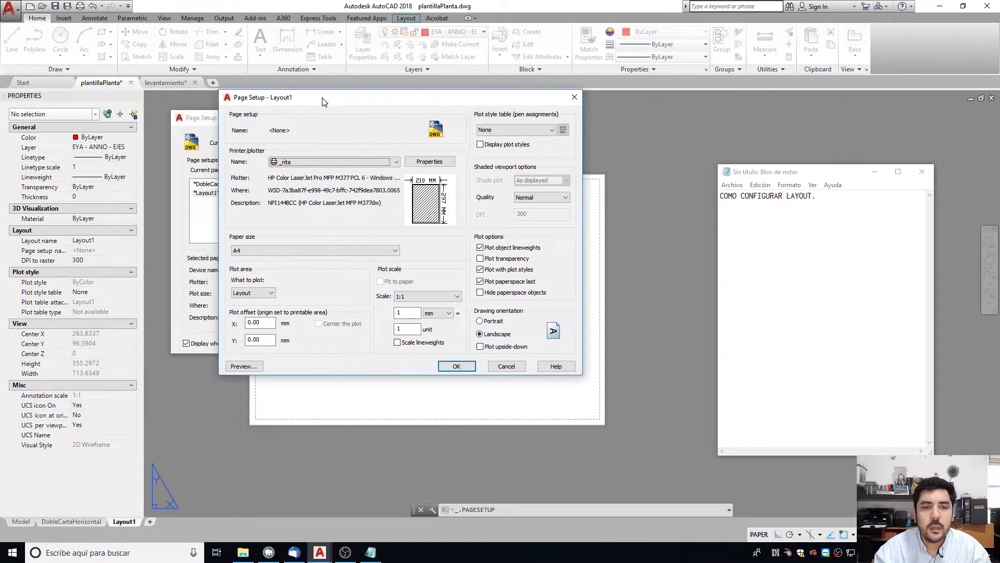
Set the plotter for Layout1 to DWG To PDF.pc3.
left_click(365, 163)
left_click(365, 163)
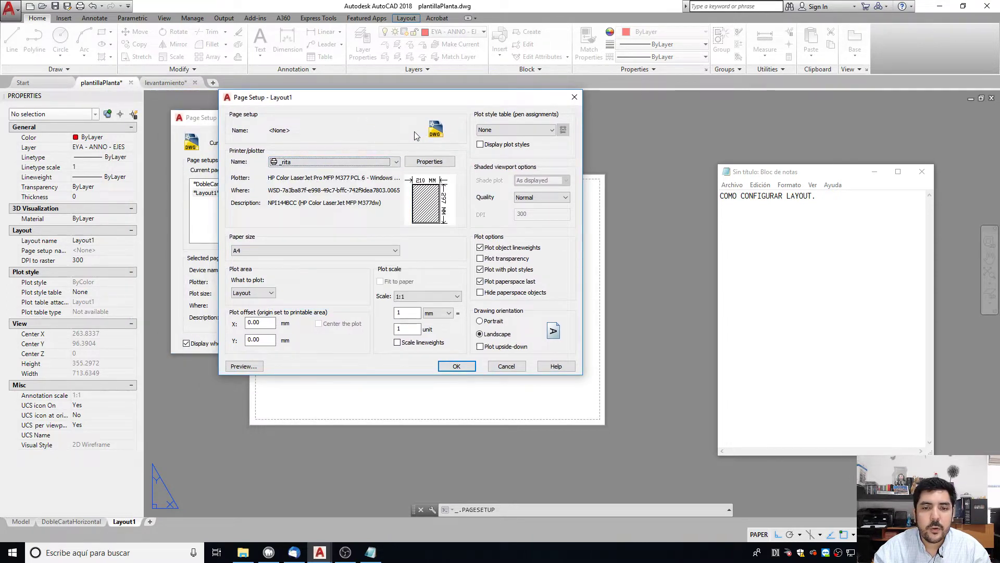
left_click(388, 163)
scroll(408, 239, "down", 5)
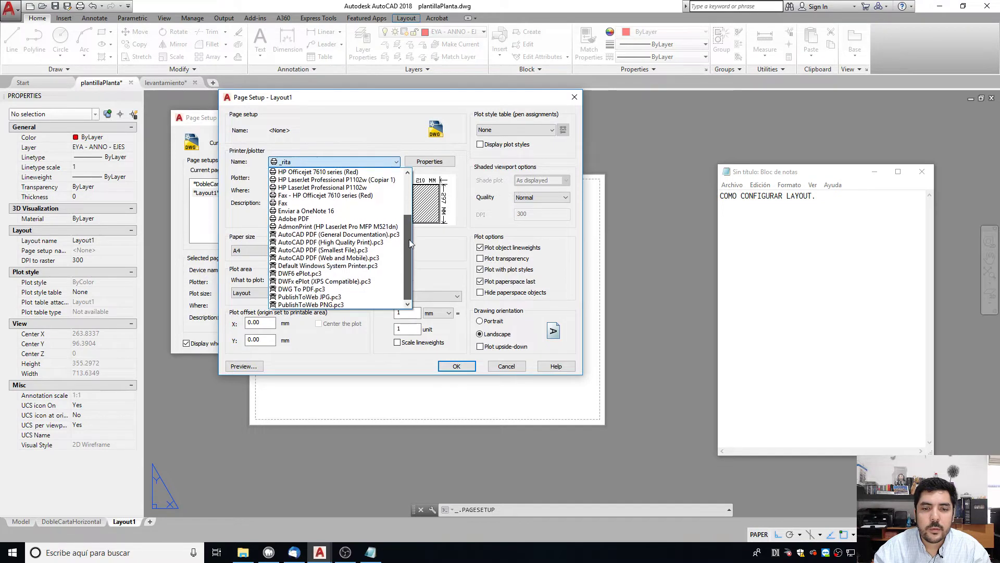
left_click(322, 289)
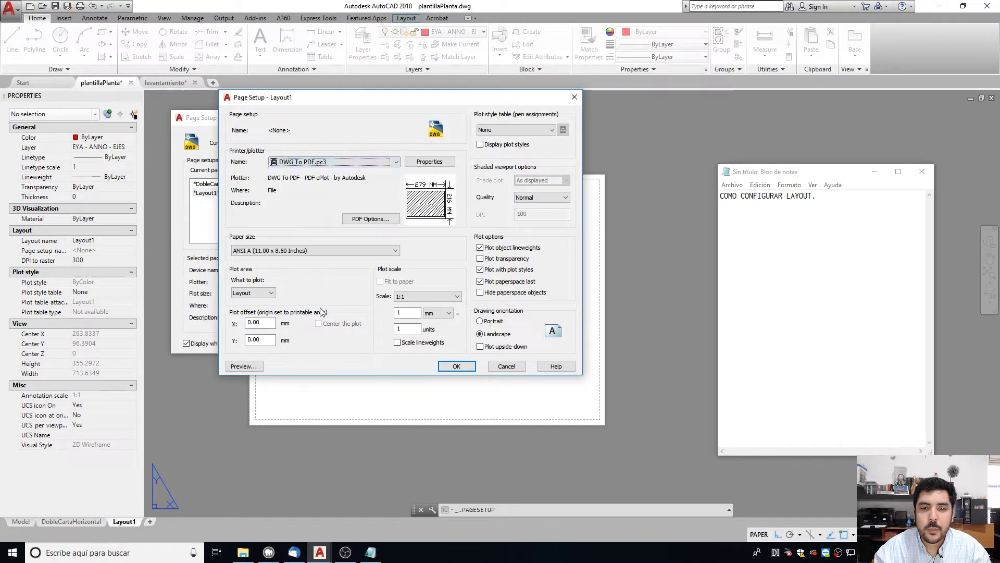
Browse the available paper sizes and note "ANSI B" below the heading in Notepad.
left_click(307, 252)
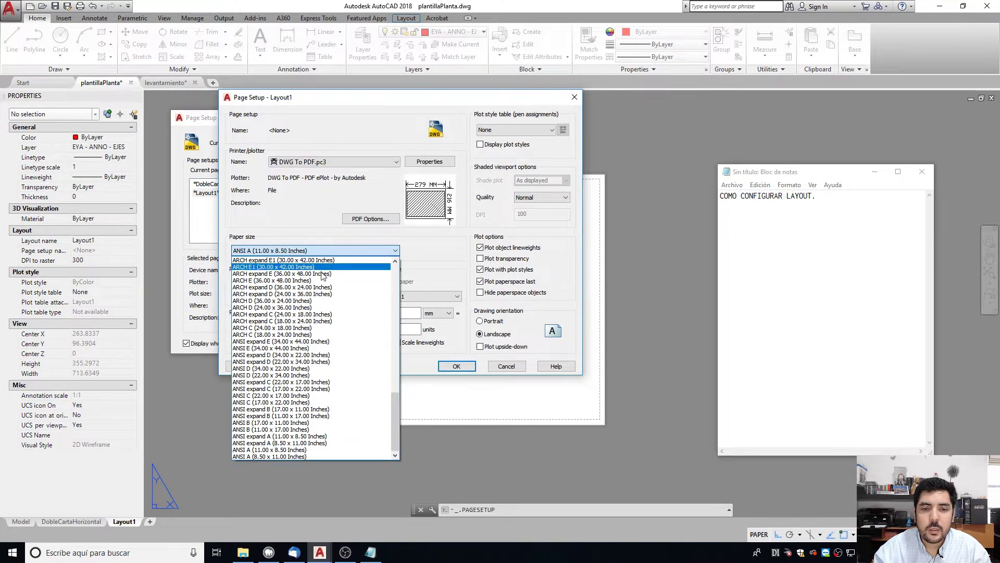
left_click_drag(397, 406, 395, 291)
left_click(772, 240)
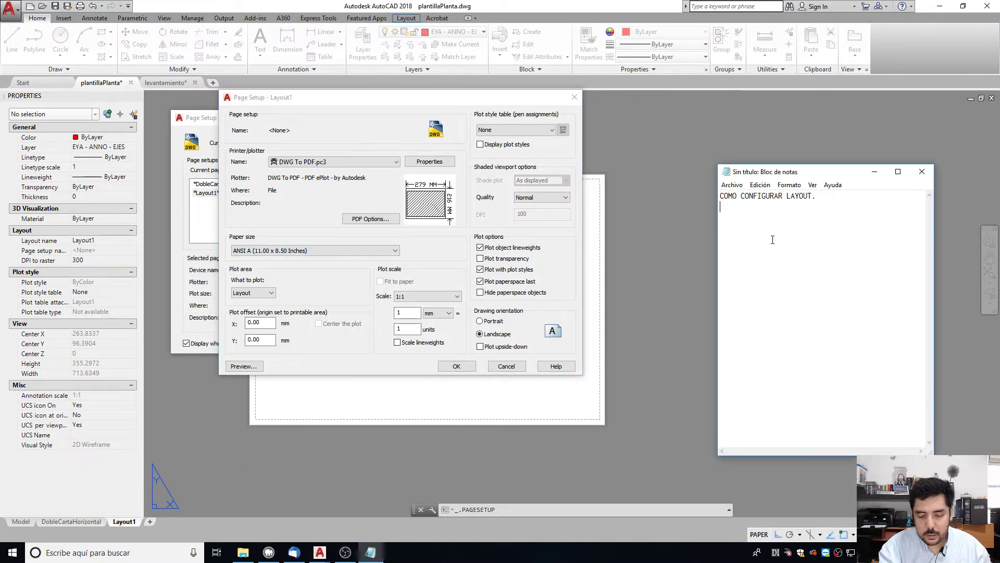
type("ANSIO F")
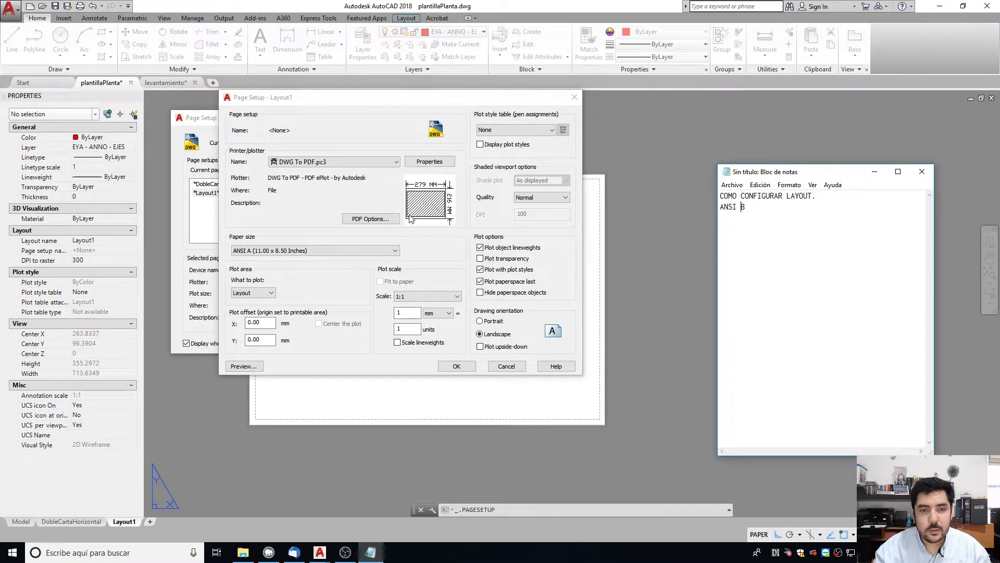
Set the Layout1 paper size to ANSI expand B (17.00 x 11.00 Inches).
left_click(358, 250)
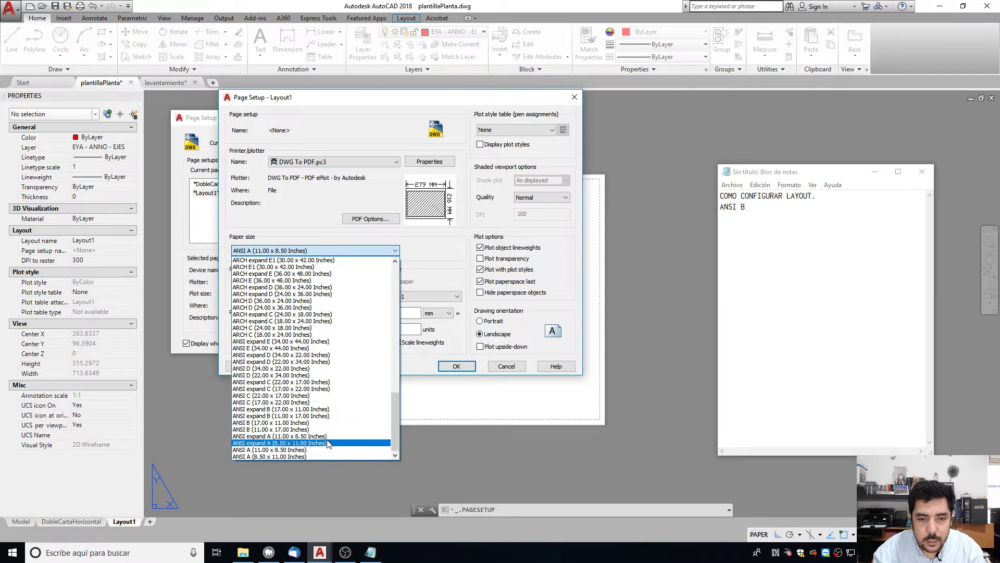
left_click(329, 409)
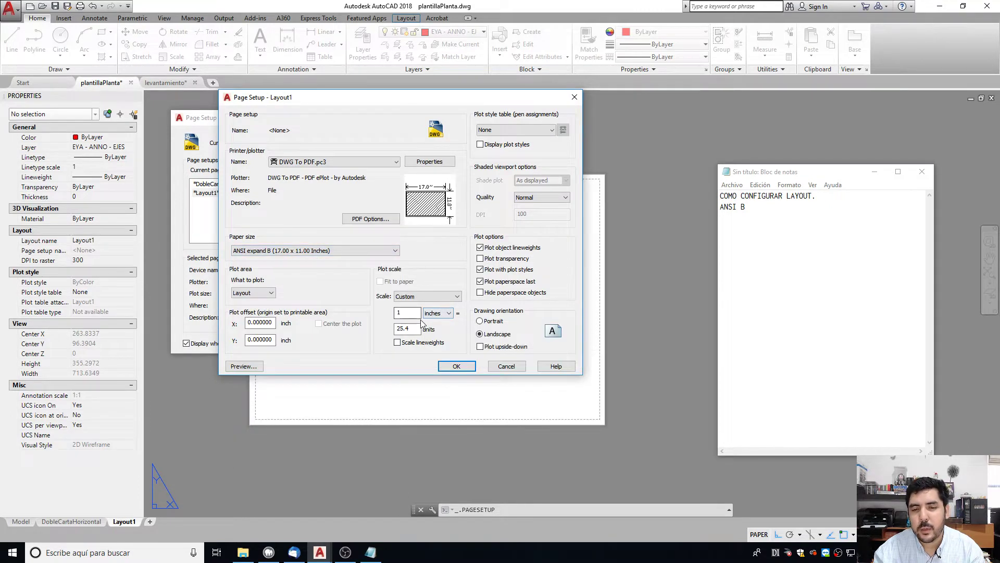
Complete the Notepad notes with "ANSI B - NO USAR", "ANSI FULL BLEED B - USAR" and "FULL BLEED = SIN MARGENES", spaced below the heading.
left_click(762, 215)
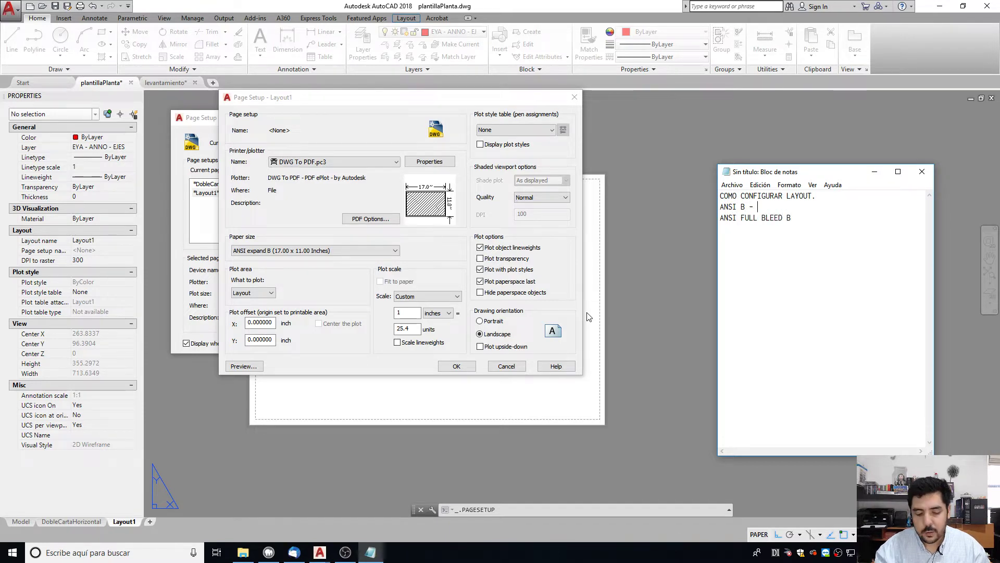
type("USAR ")
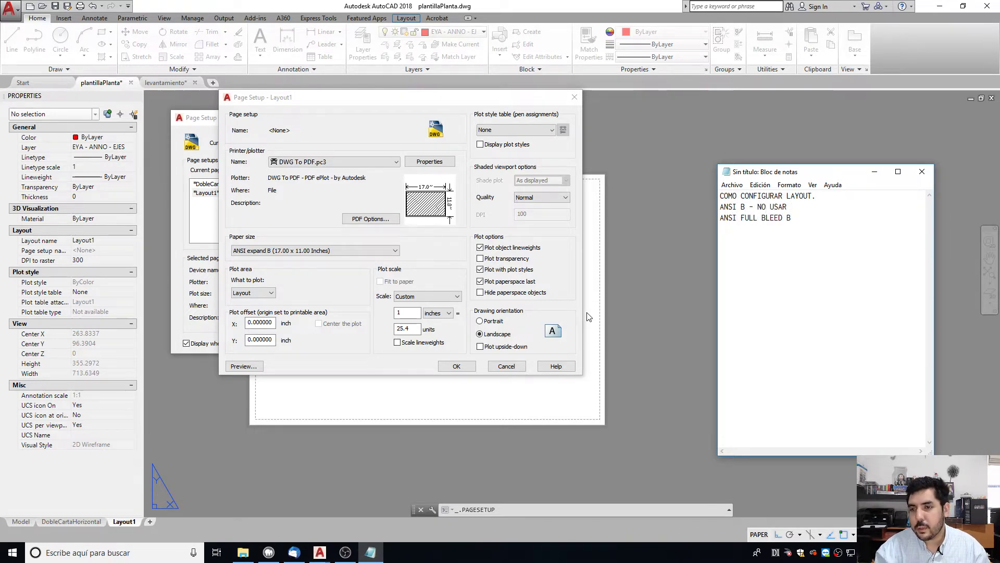
type(" - USAR")
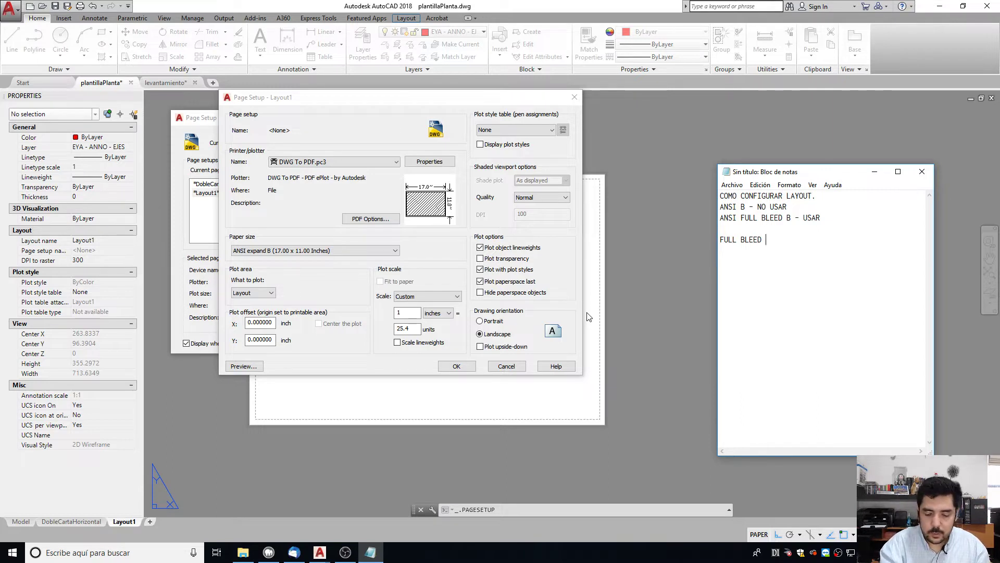
type("N MARGENES")
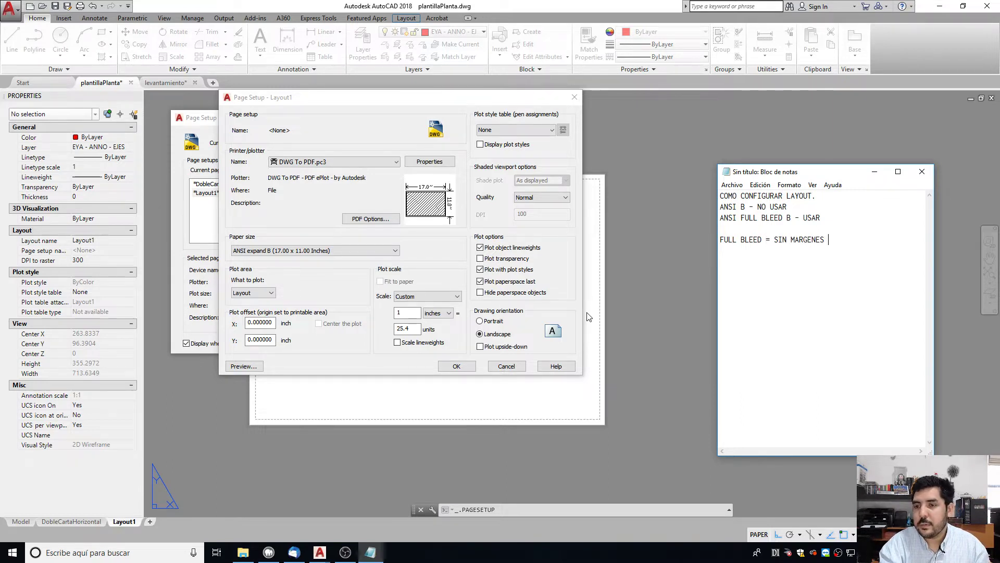
left_click(905, 200)
key("Return")
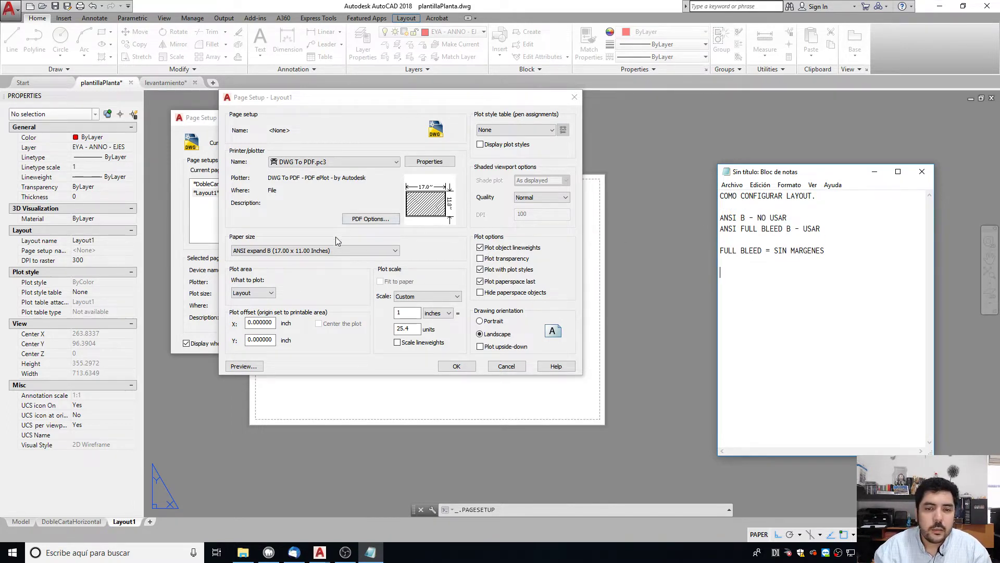
Set the Layout1 paper size to ANSI full bleed B (17.00 x 11.00 Inches).
left_click(337, 251)
left_click_drag(397, 416, 392, 339)
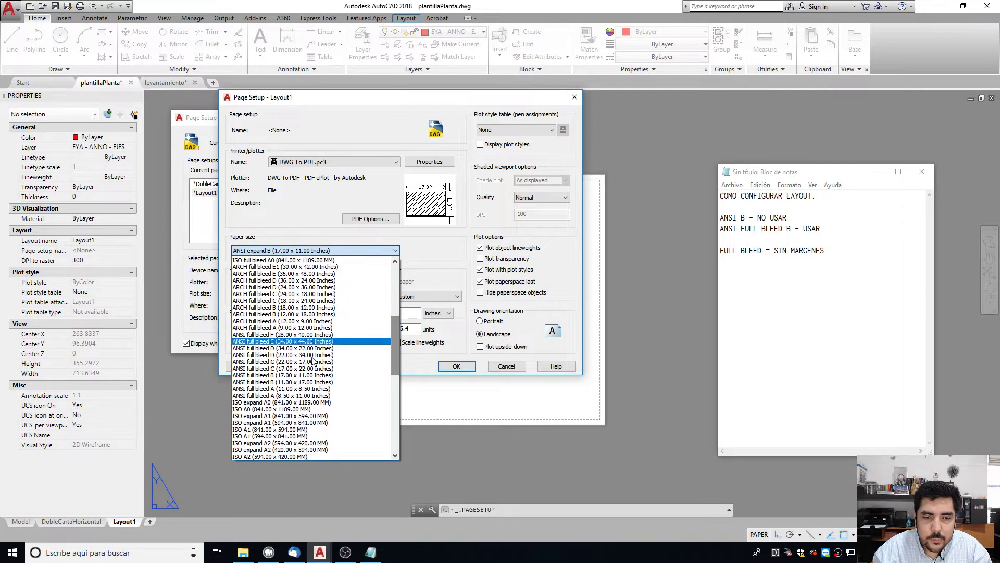
left_click(281, 378)
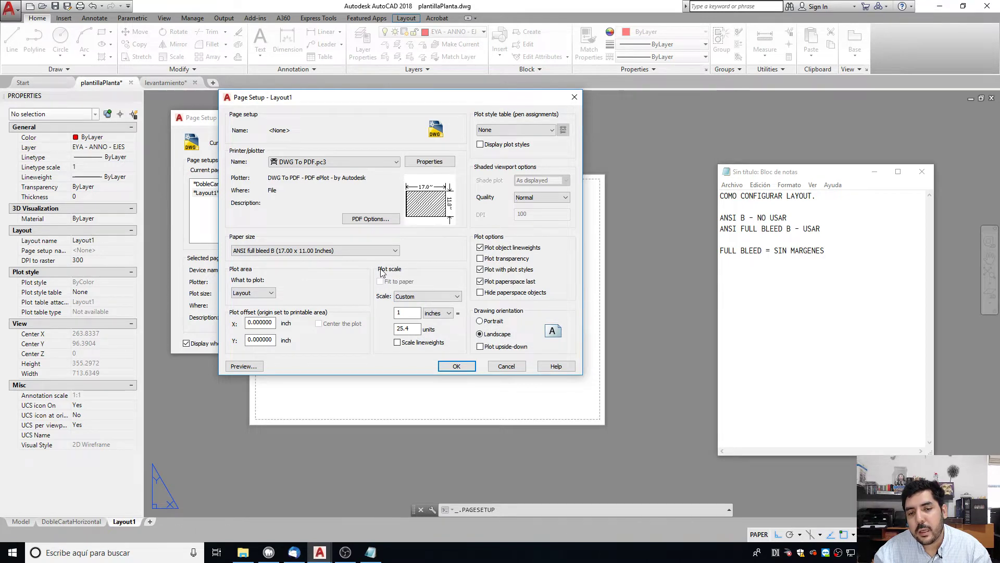
Set the plot scale units to mm in the Layout1 page setup.
left_click(435, 313)
left_click(440, 330)
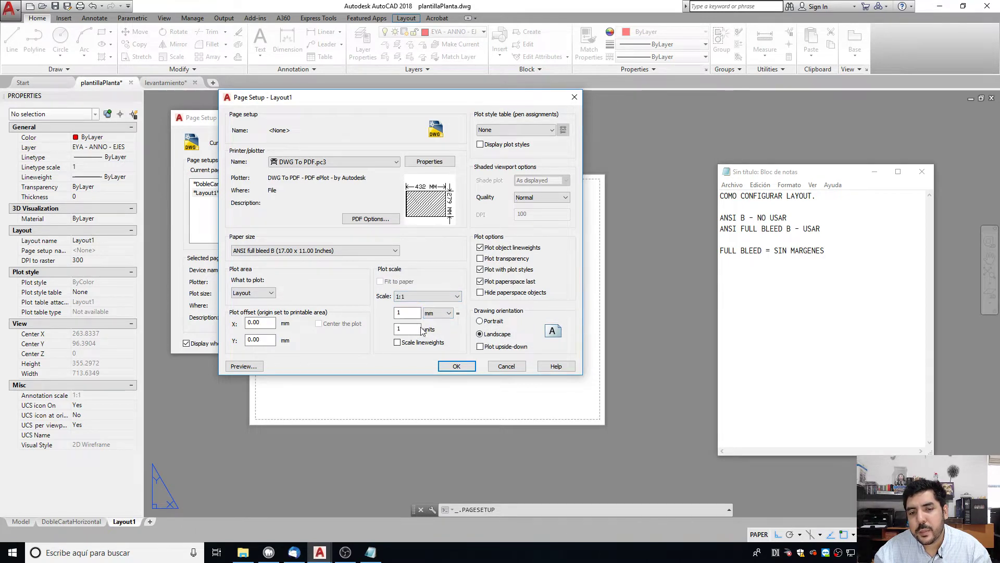
left_click(409, 328)
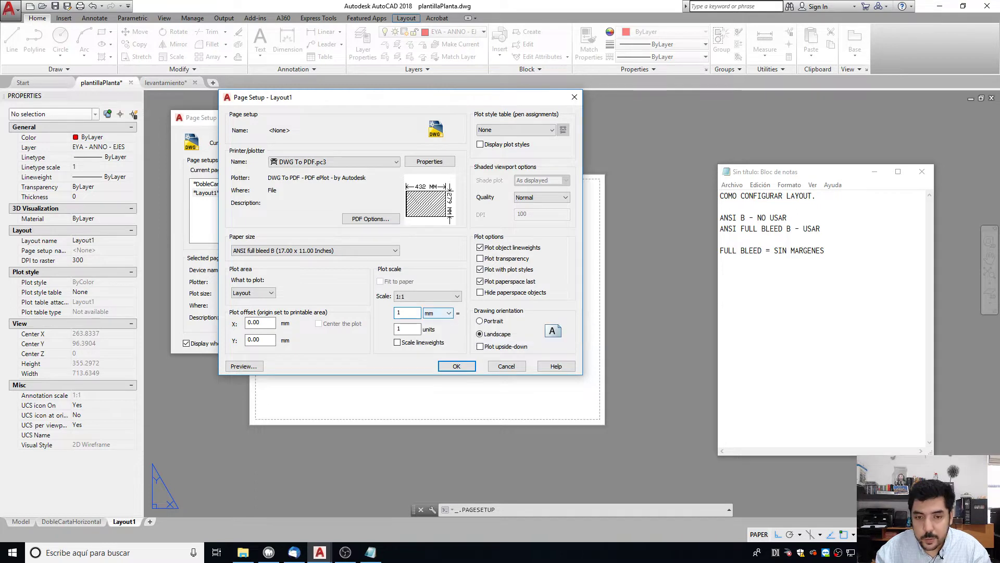
Set the Layout1 plot scale to 1000 mm = 1 unit and assign the monochrome.ctb plot style table.
type("000")
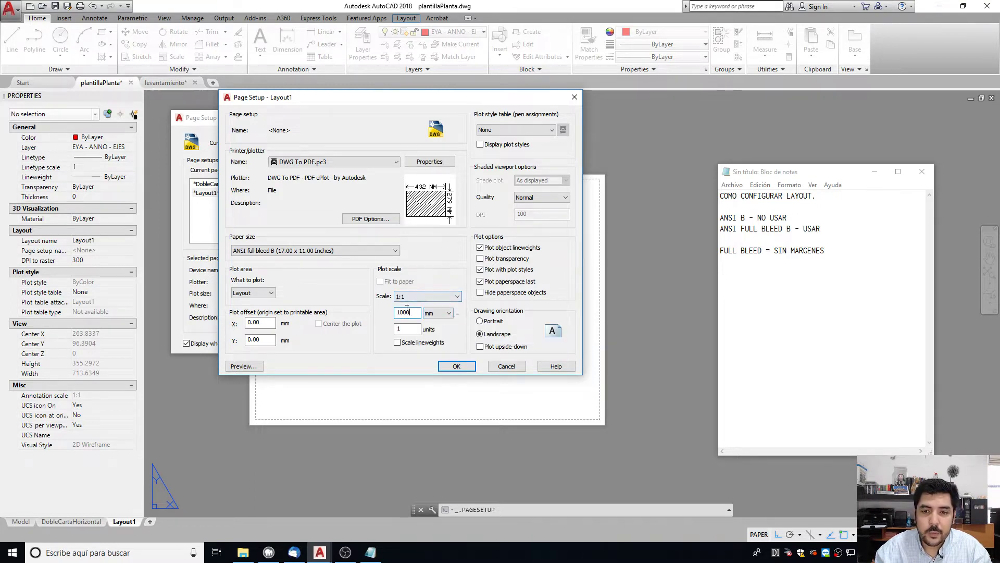
left_click(395, 331)
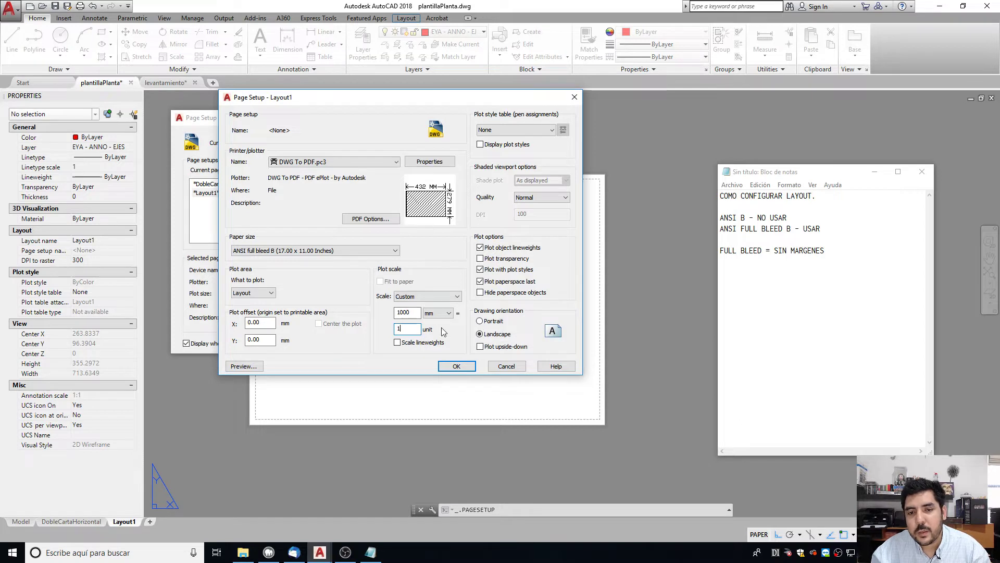
left_click(504, 130)
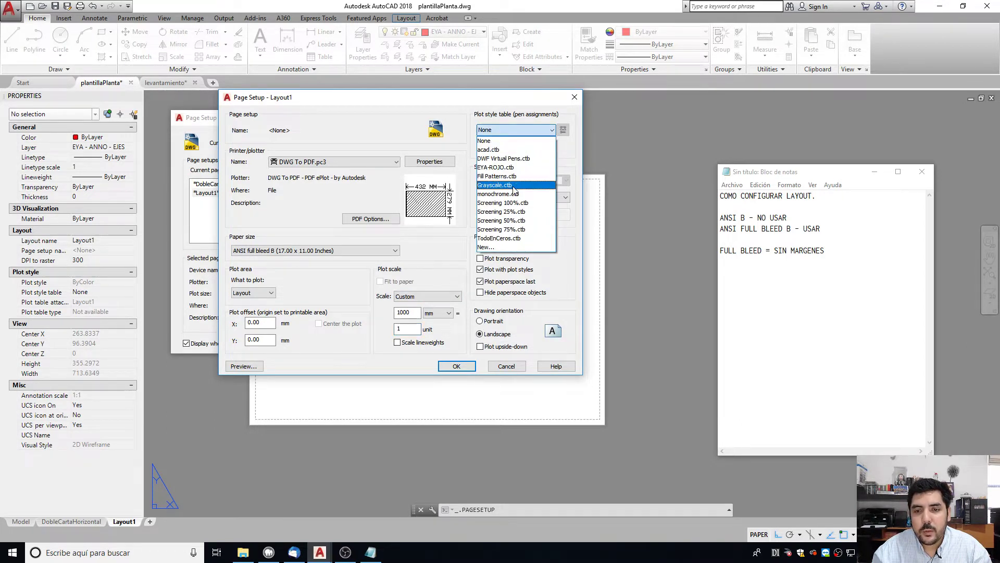
left_click(515, 191)
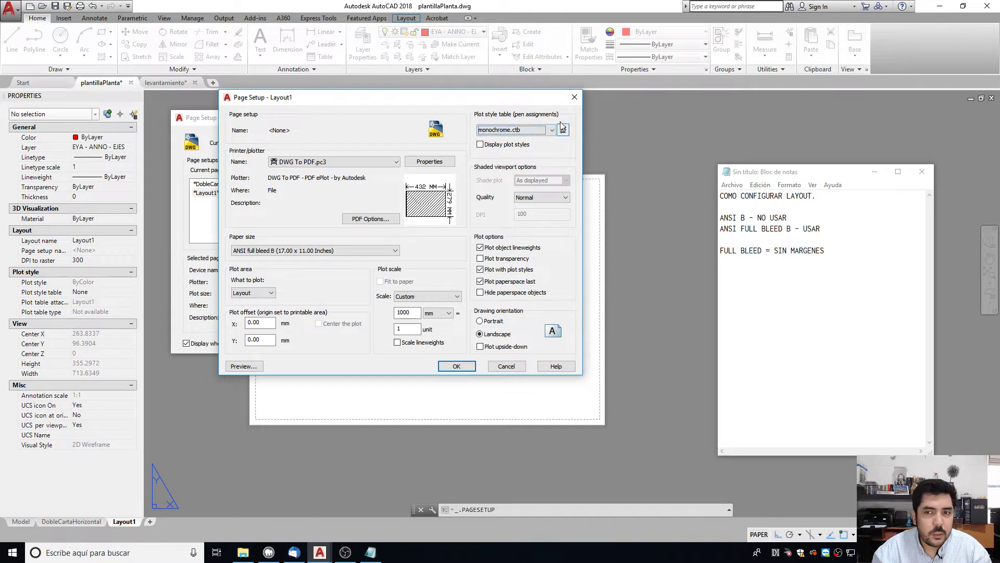
Enable Display plot styles and Plot transparency for Layout1, accept the page setup and close the Page Setup Manager.
left_click(480, 144)
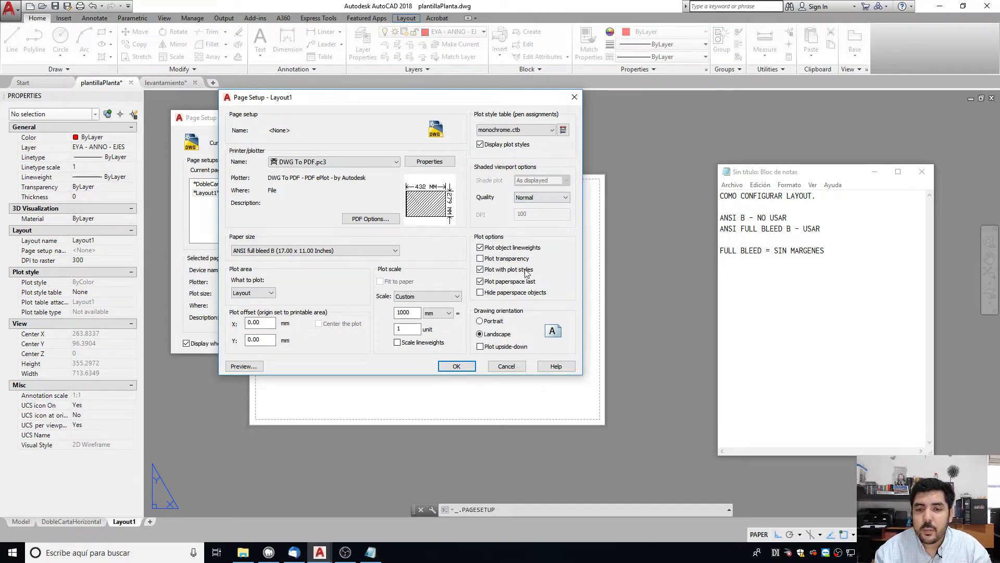
left_click(480, 258)
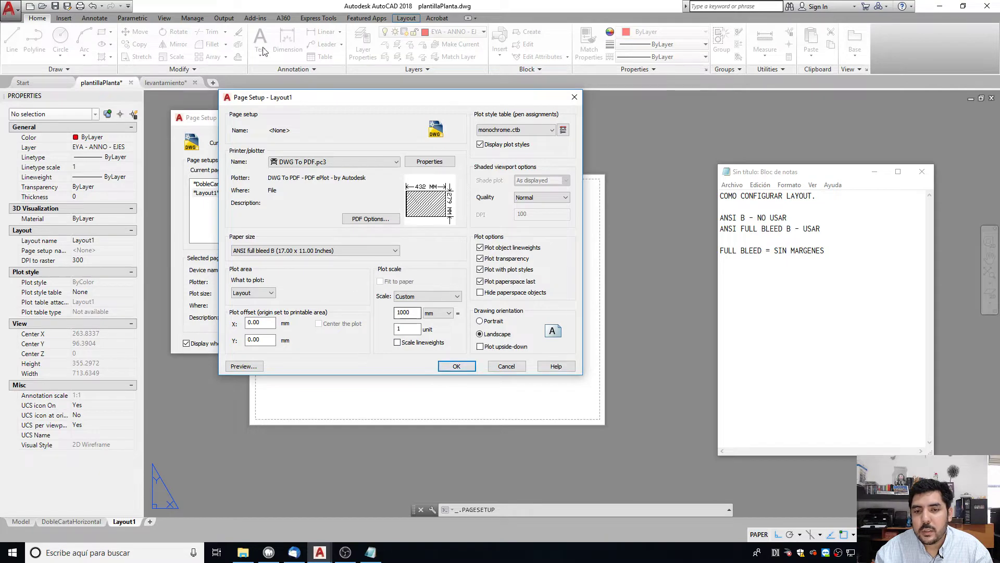
left_click(456, 367)
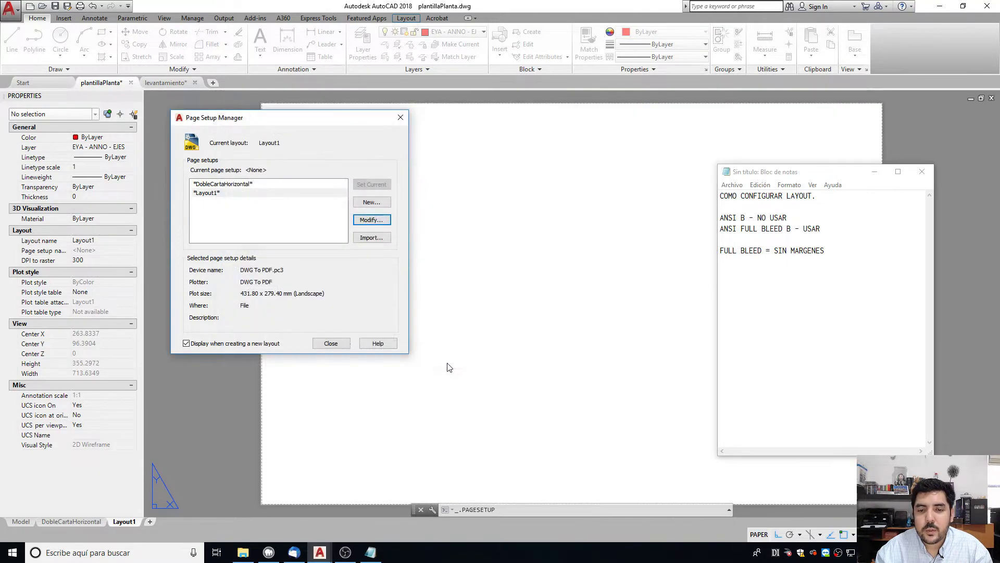
left_click(334, 343)
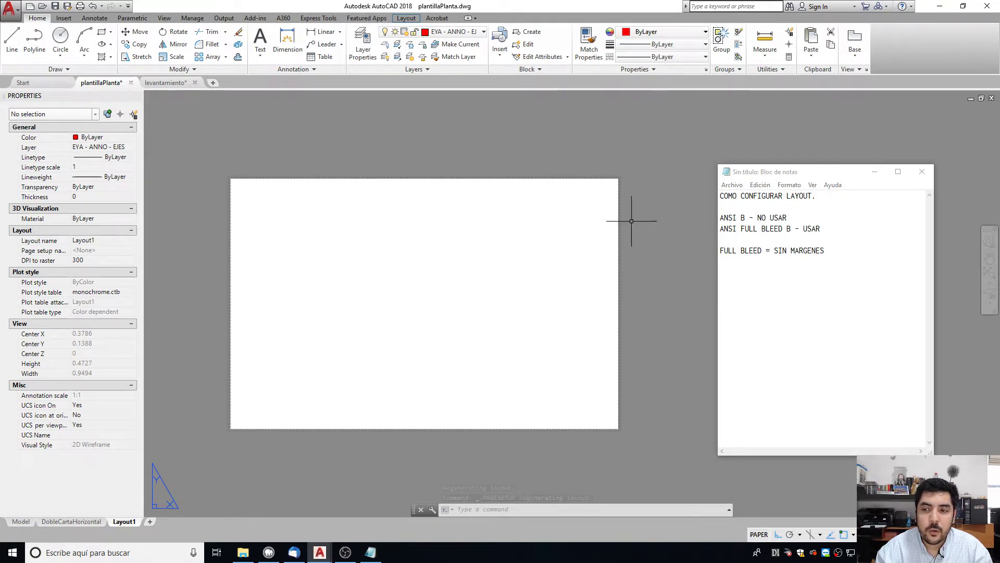
scroll(599, 203, "up", 5)
scroll(644, 158, "up", 3)
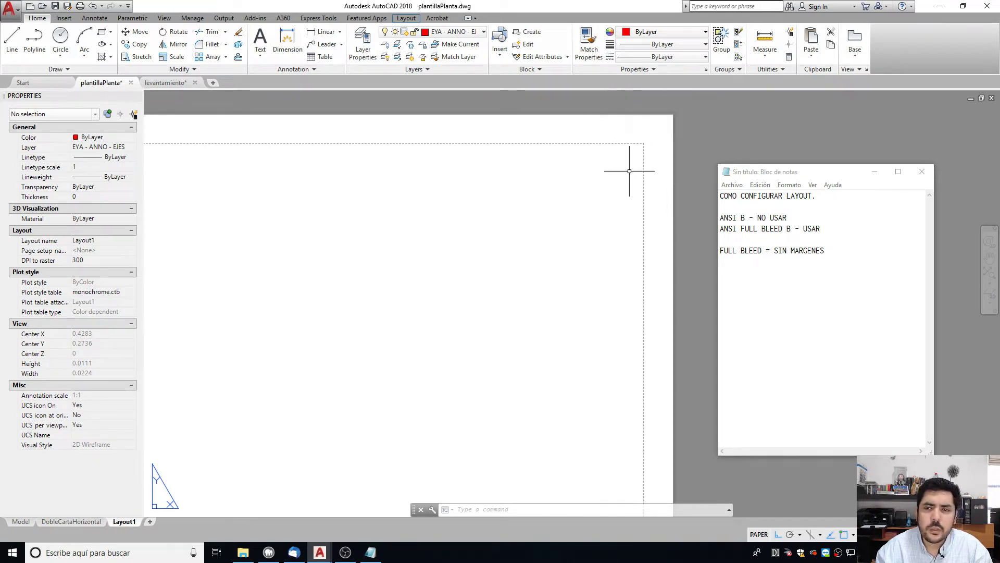
scroll(634, 161, "down", 10)
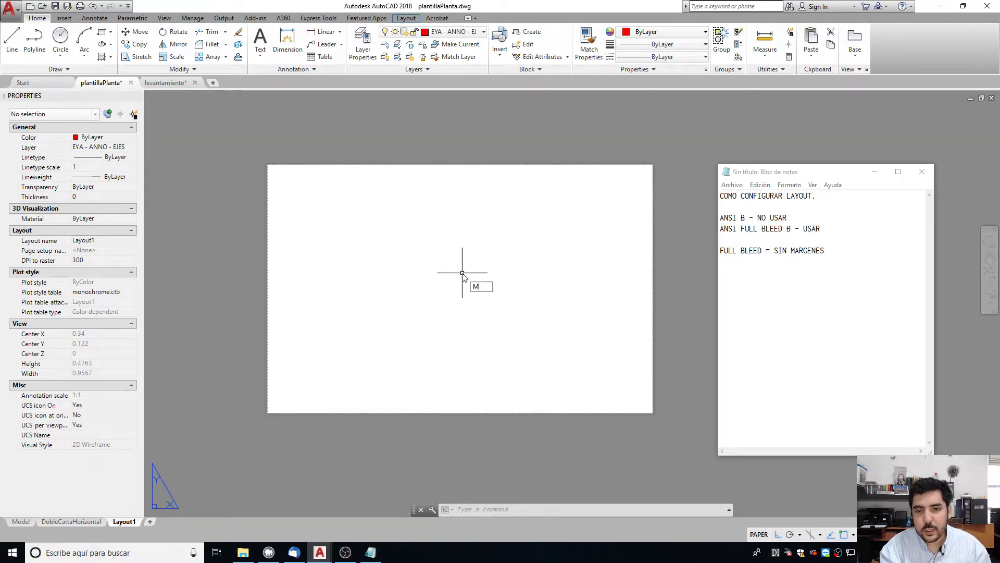
type("W")
key("Escape")
key("Escape")
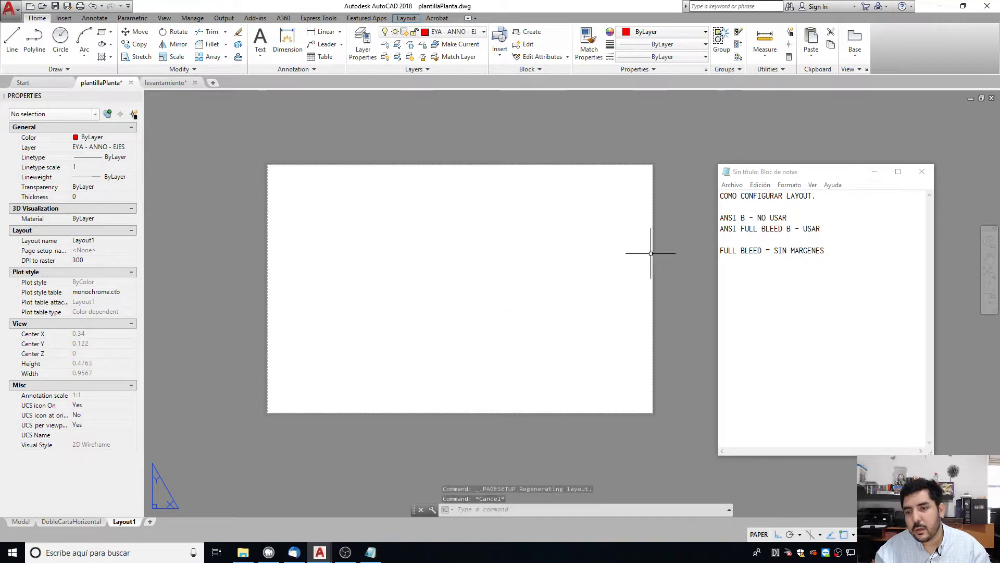
Add the heading "COMANDOS:" and the line "MVIEW = VIEWPORT NUEVO" to the Notepad notes, then return to AutoCAD.
left_click(761, 285)
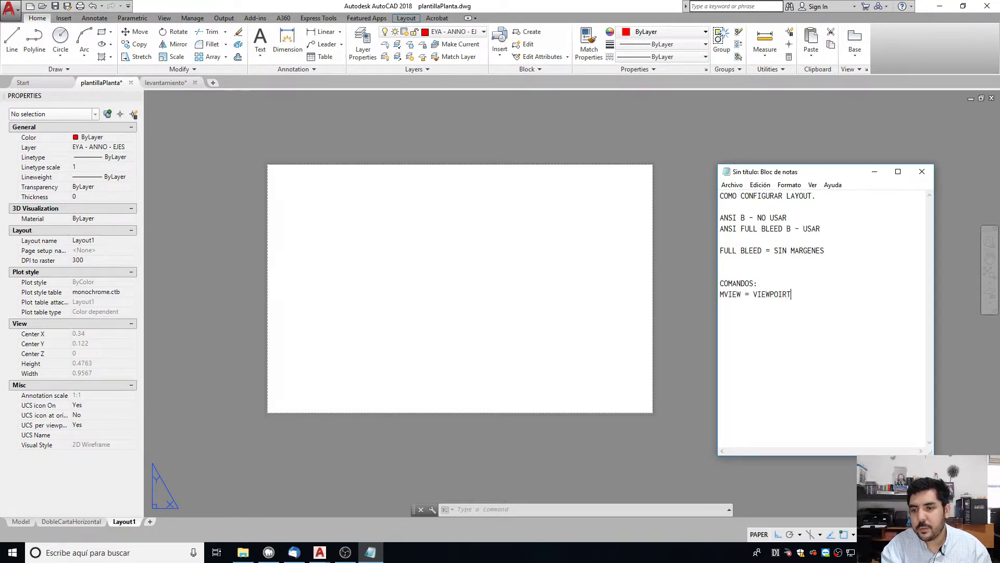
left_click(665, 300)
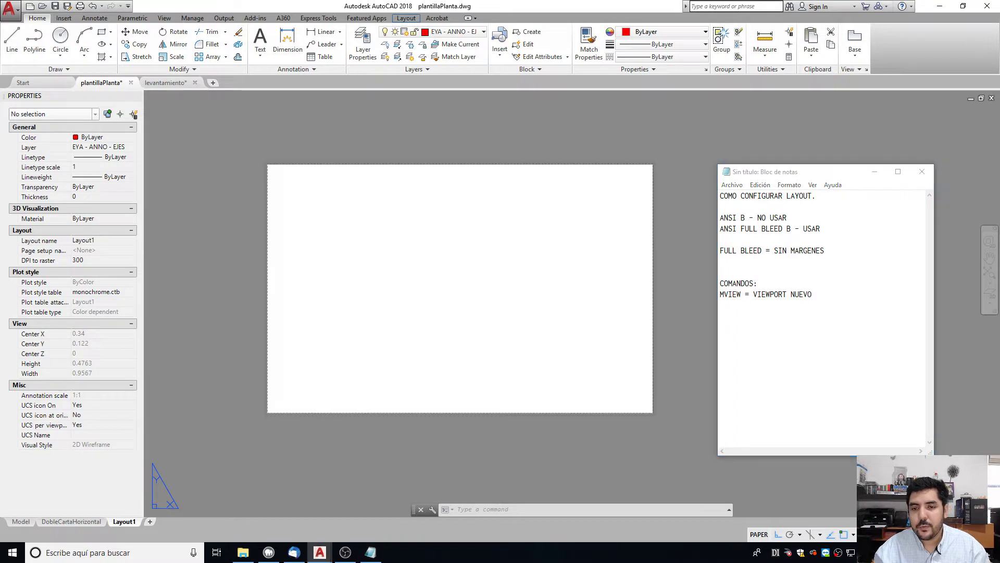
Create a rectangular viewport with MVIEW, about 0.37 wide by 0.20 high, leaving a free strip along the sheet's lower edge.
type("MVIEW")
key("Return")
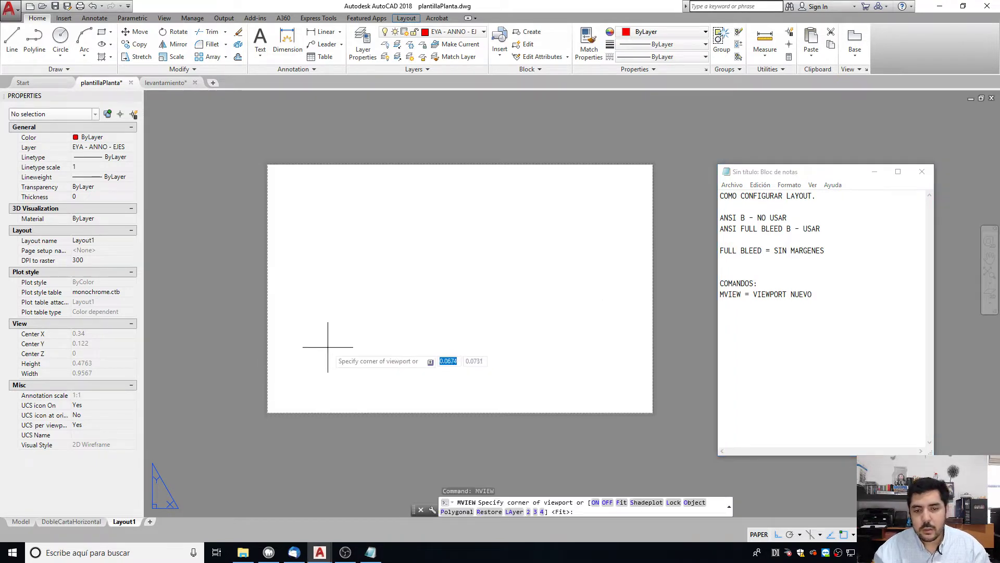
left_click(293, 181)
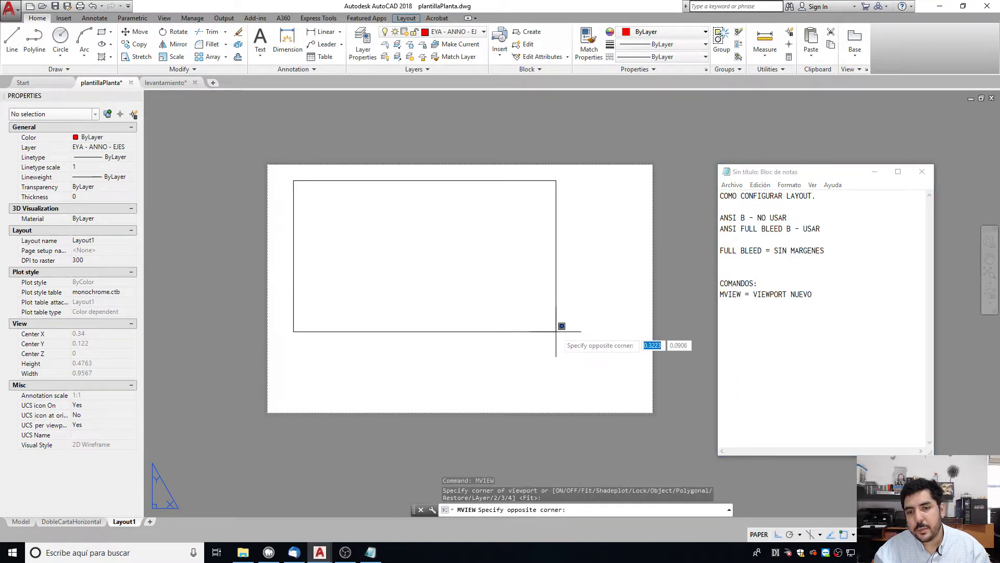
left_click(625, 361)
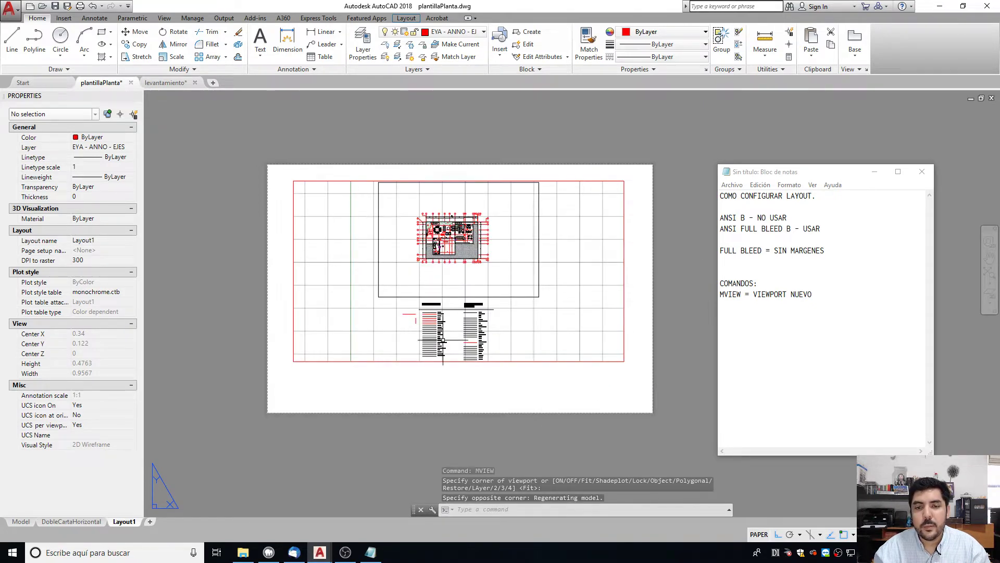
scroll(464, 278, "up", 2)
scroll(444, 299, "down", 2)
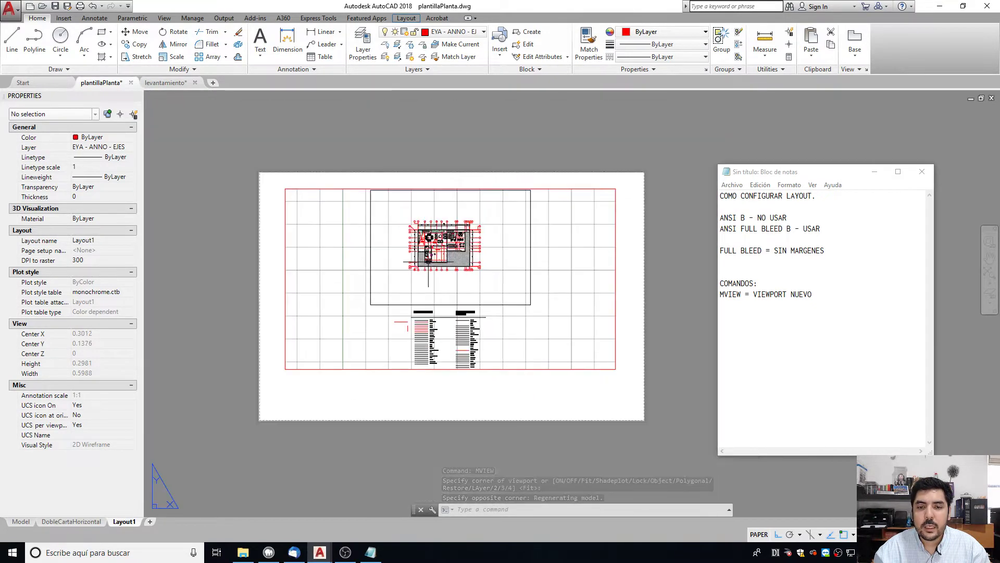
Activate the viewport, enlarge the floor plan until it fills the frame, and return to paper space.
double_click(497, 323)
scroll(429, 248, "up", 5)
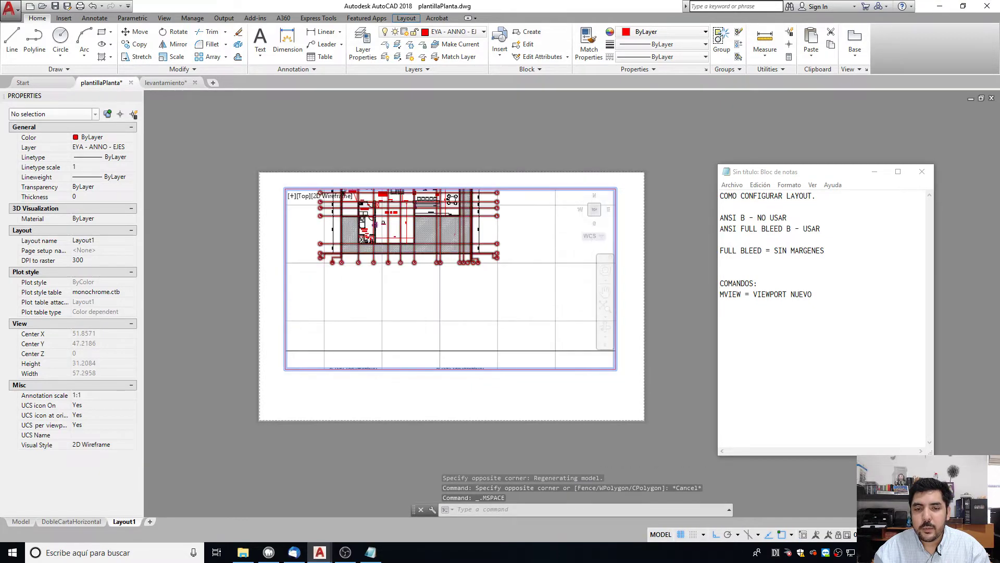
scroll(451, 279, "down", 5)
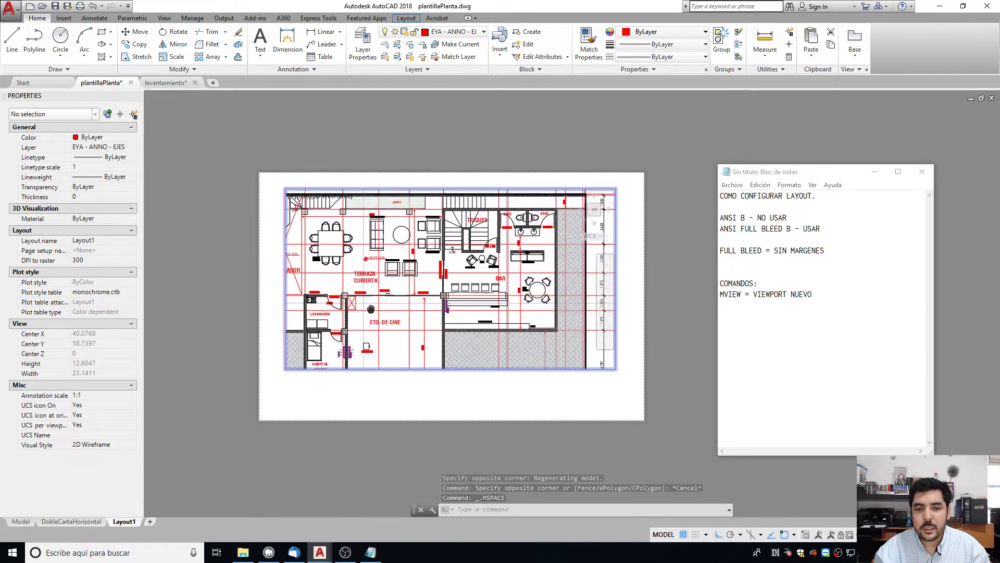
double_click(512, 387)
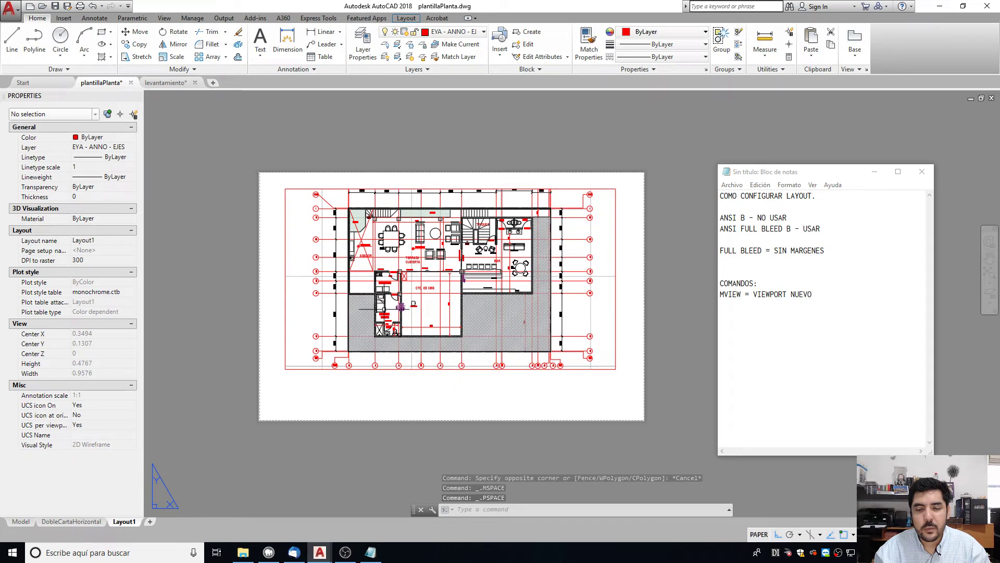
Reactivate the viewport, shift the floor plan down and to the left inside it, and return to paper space.
double_click(577, 243)
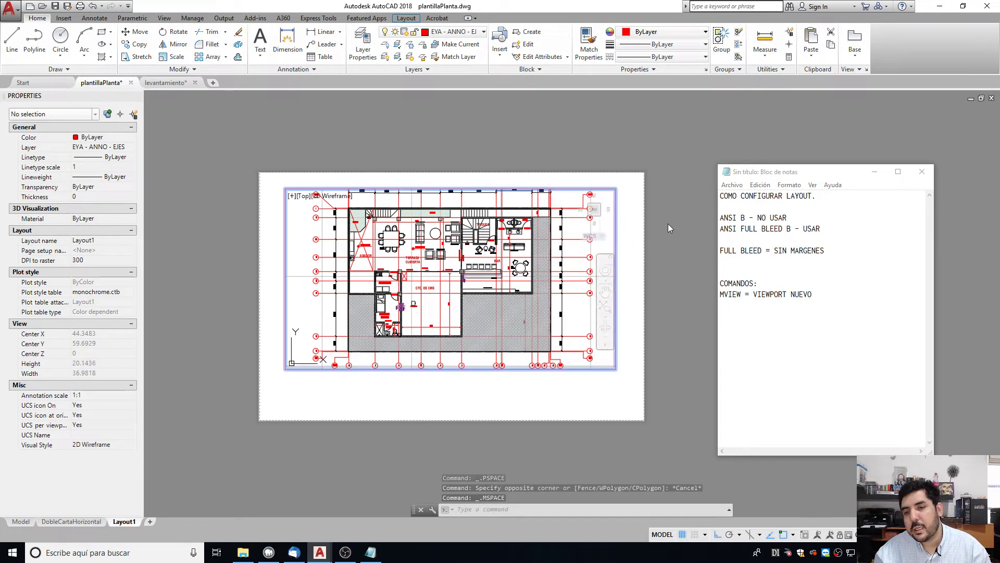
double_click(672, 221)
left_click(515, 251)
double_click(493, 224)
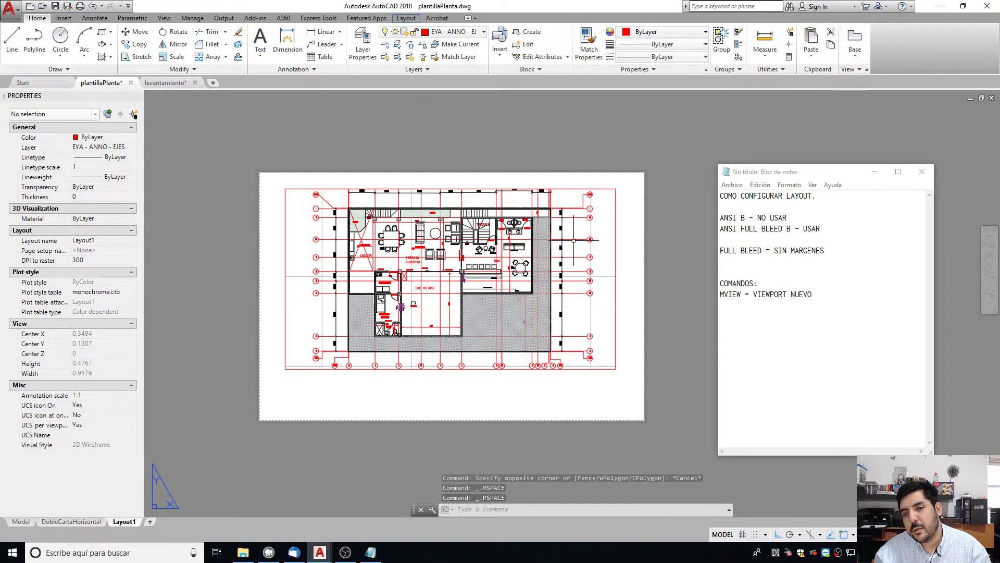
middle_click_drag(492, 225, 456, 266)
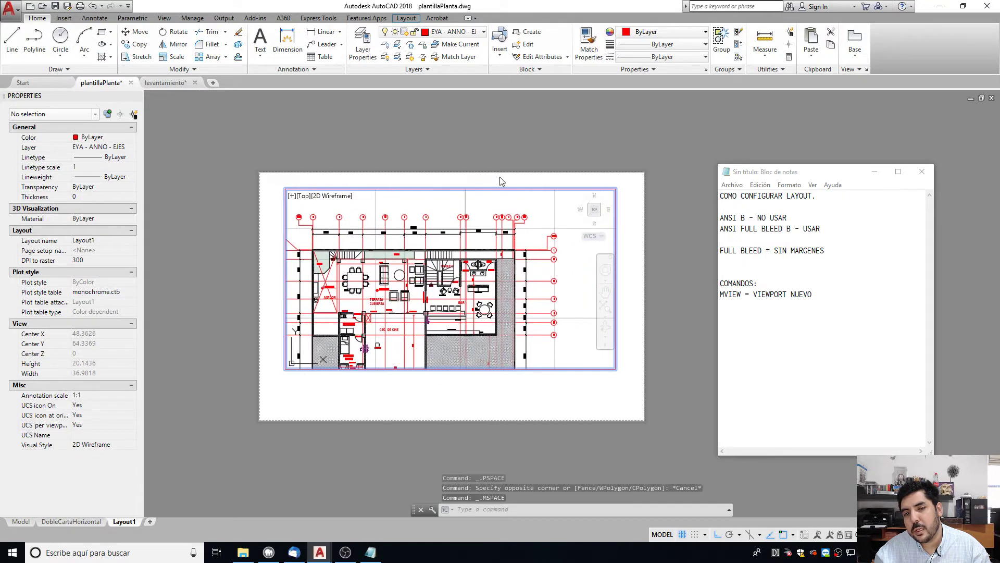
double_click(511, 160)
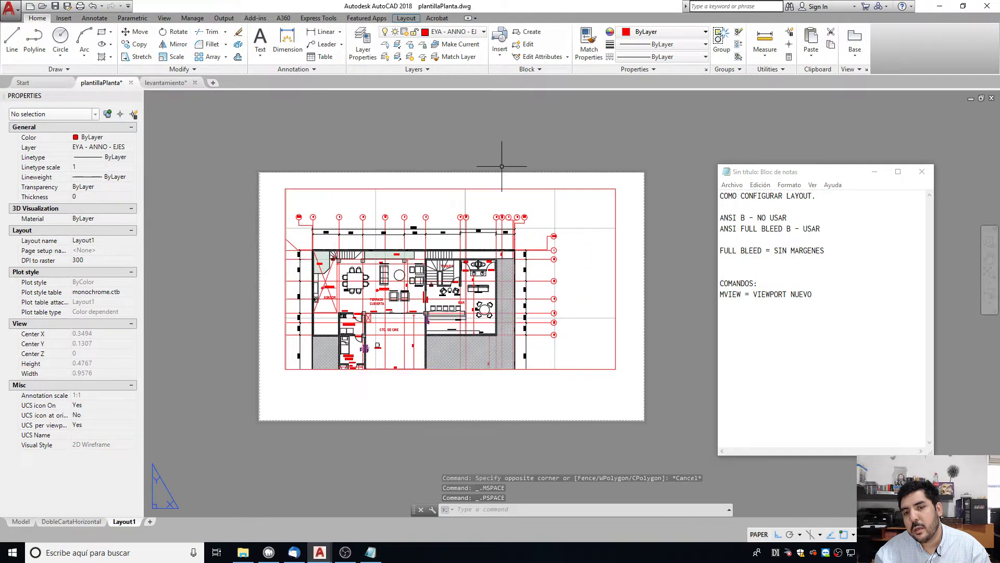
Move the viewport frame to layer 0 and set its color to white (255,255,255).
left_click(510, 365)
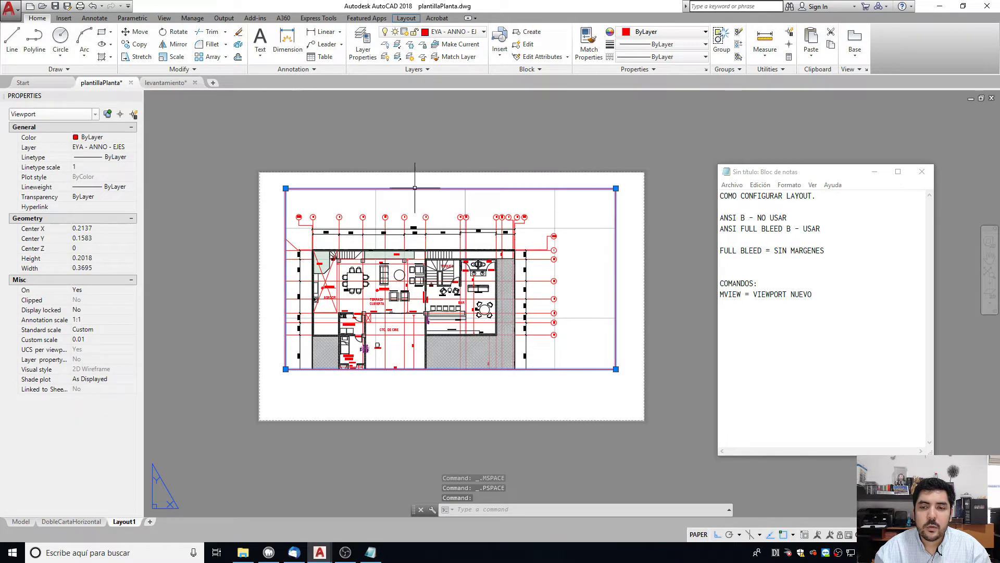
left_click(461, 32)
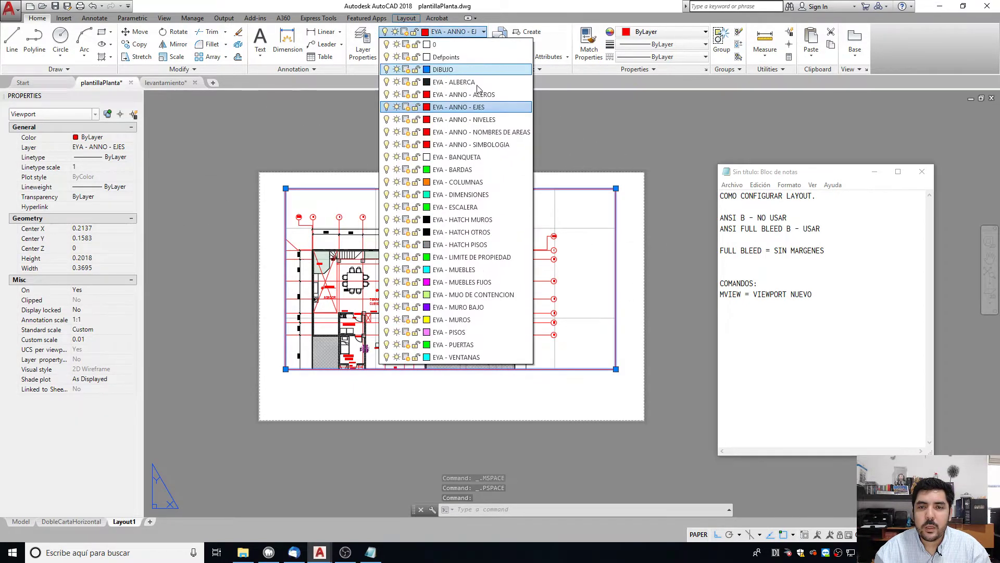
left_click(437, 44)
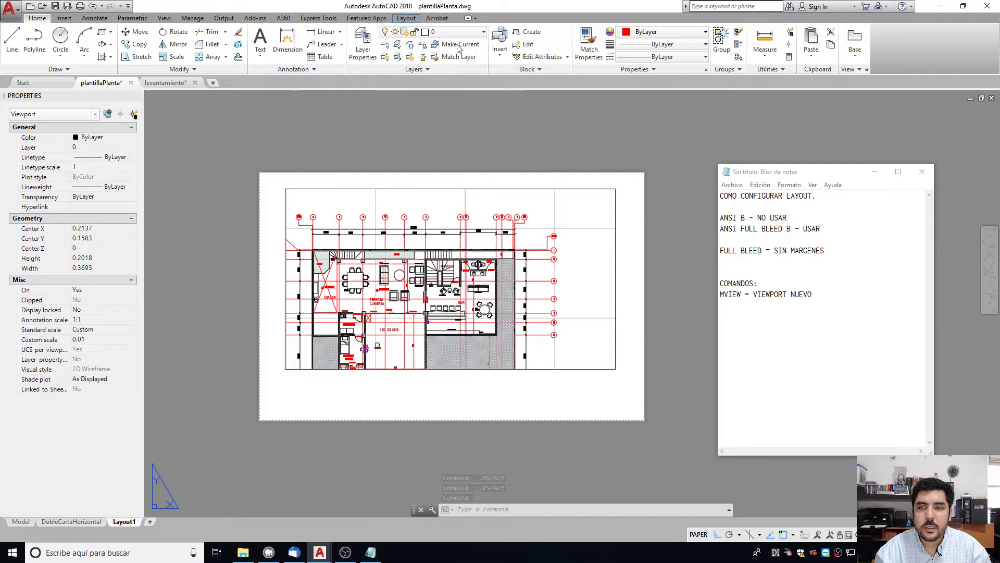
left_click(644, 35)
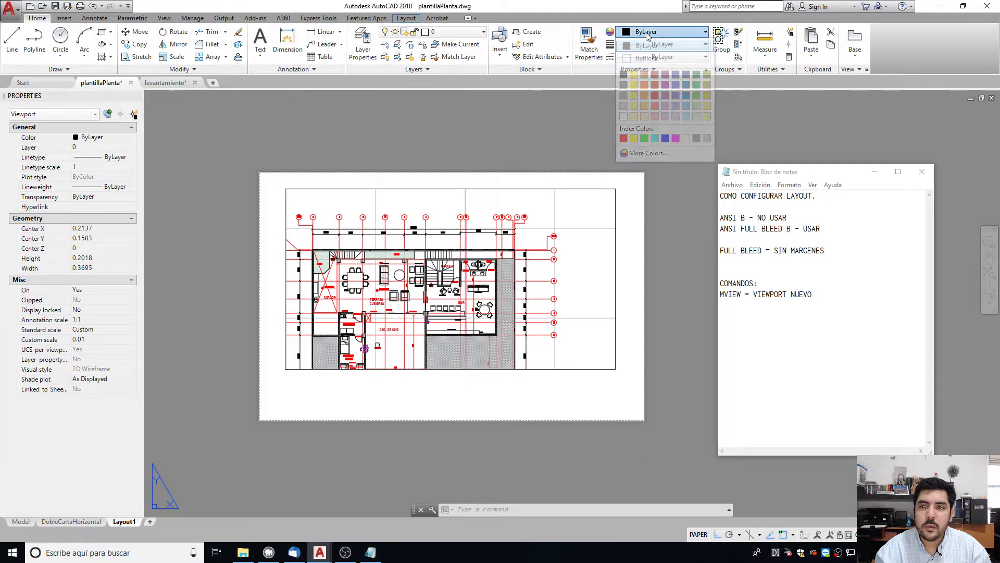
left_click(624, 116)
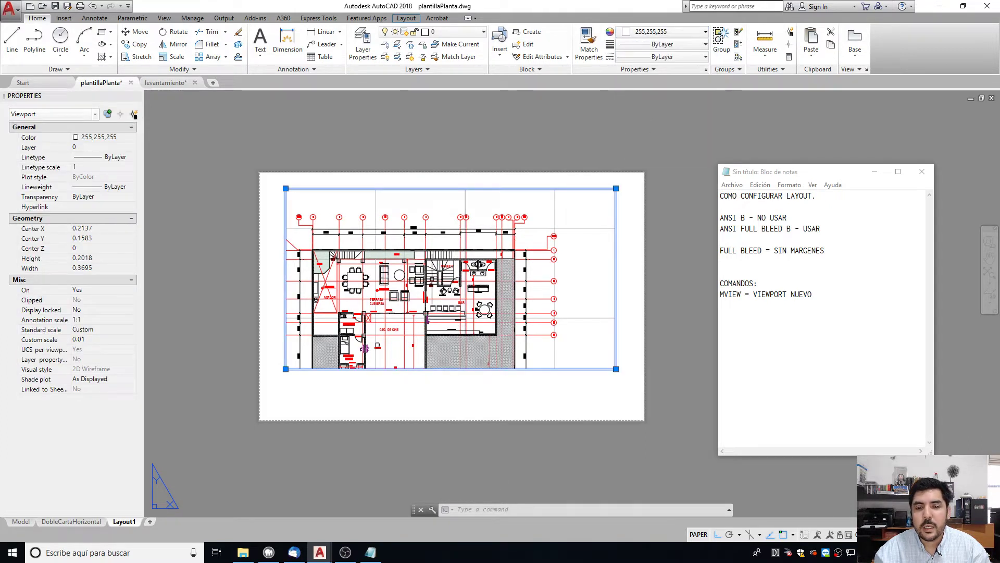
key("Escape")
left_click(553, 399)
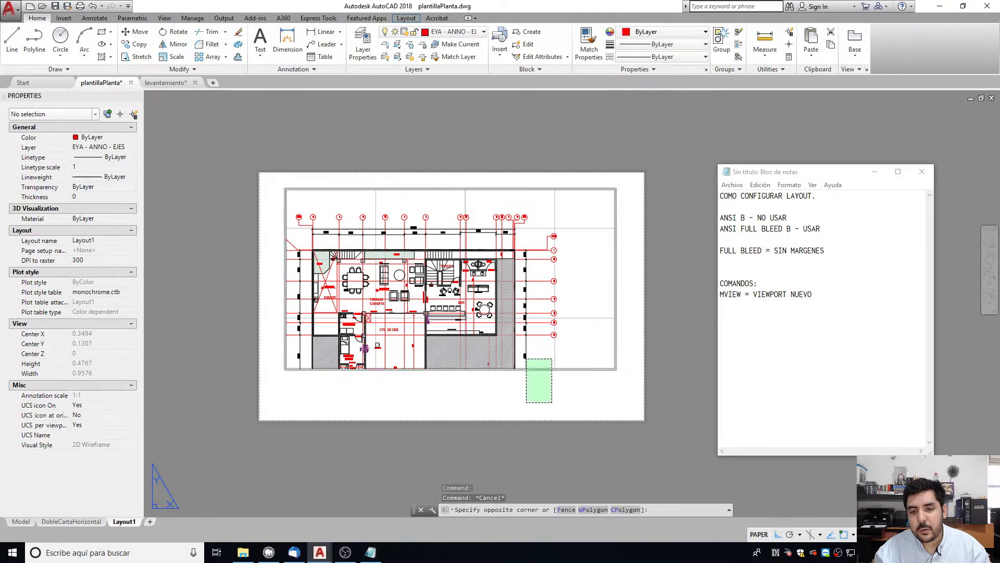
left_click(523, 361)
key("Escape")
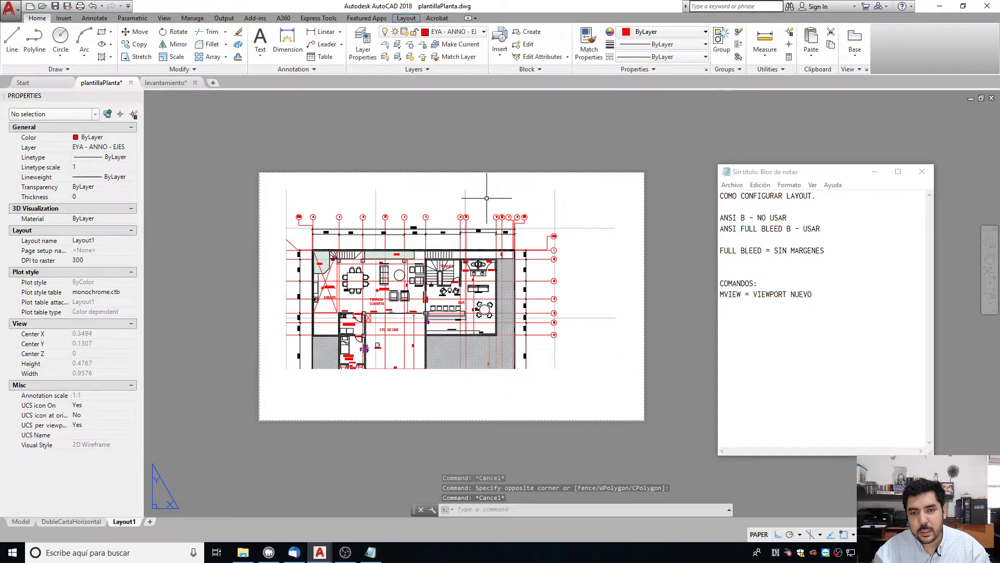
Shift the floor plan up and to the right inside the viewport and return to paper space.
double_click(400, 271)
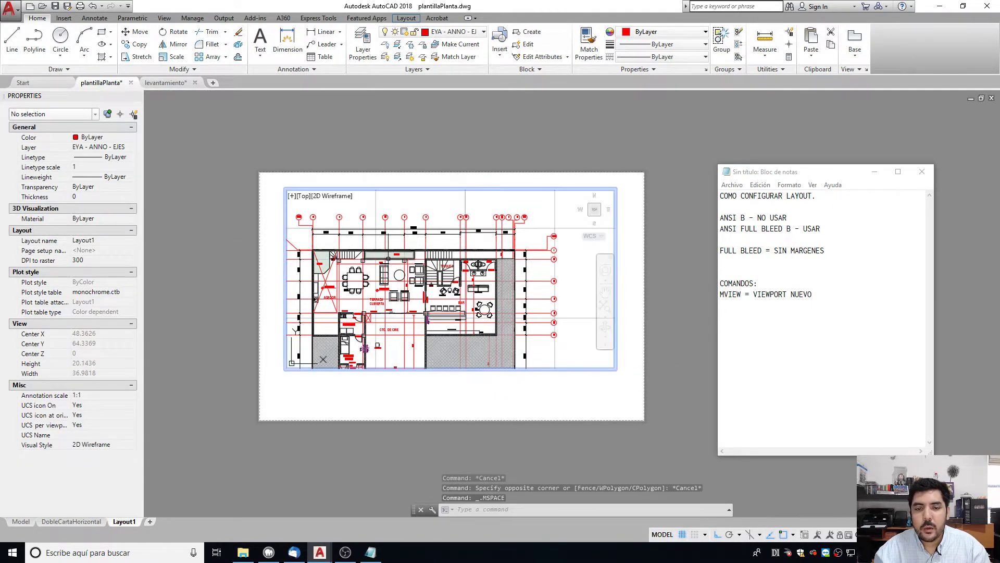
middle_click_drag(406, 258, 438, 237)
double_click(471, 408)
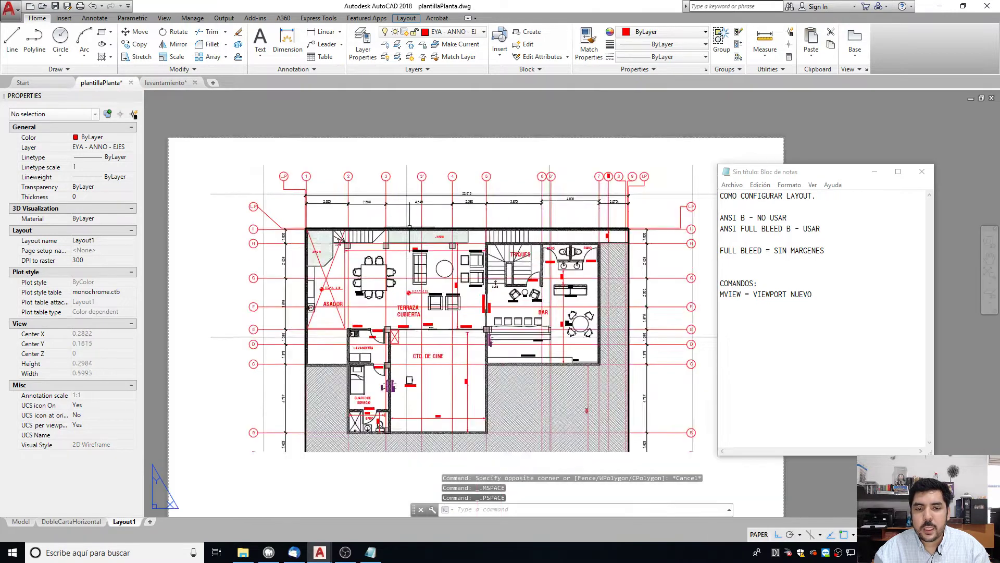
Switch to model space and examine the dimensions and axes along the upper edge of the floor plan.
scroll(409, 230, "up", 5)
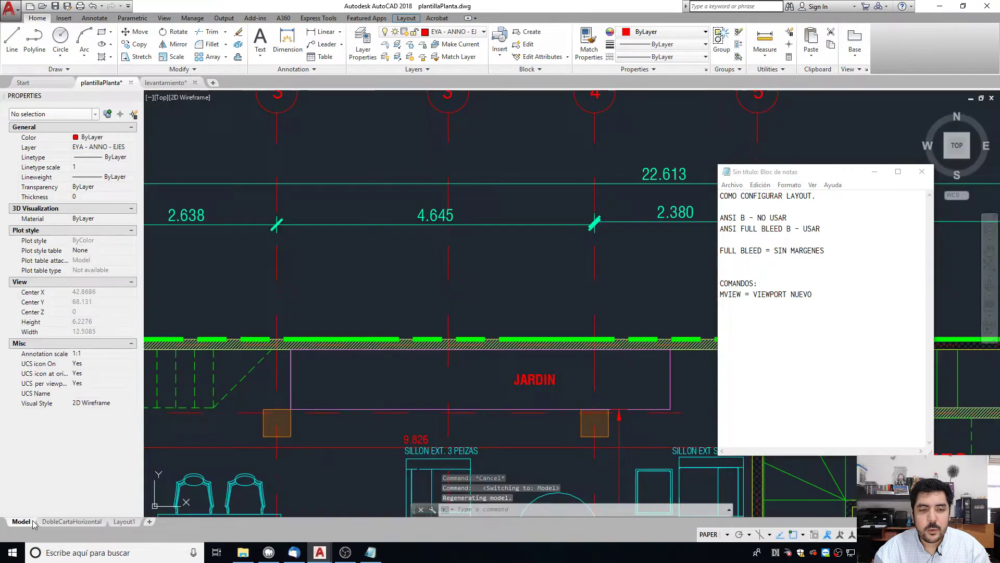
left_click(21, 521)
scroll(353, 283, "down", 2)
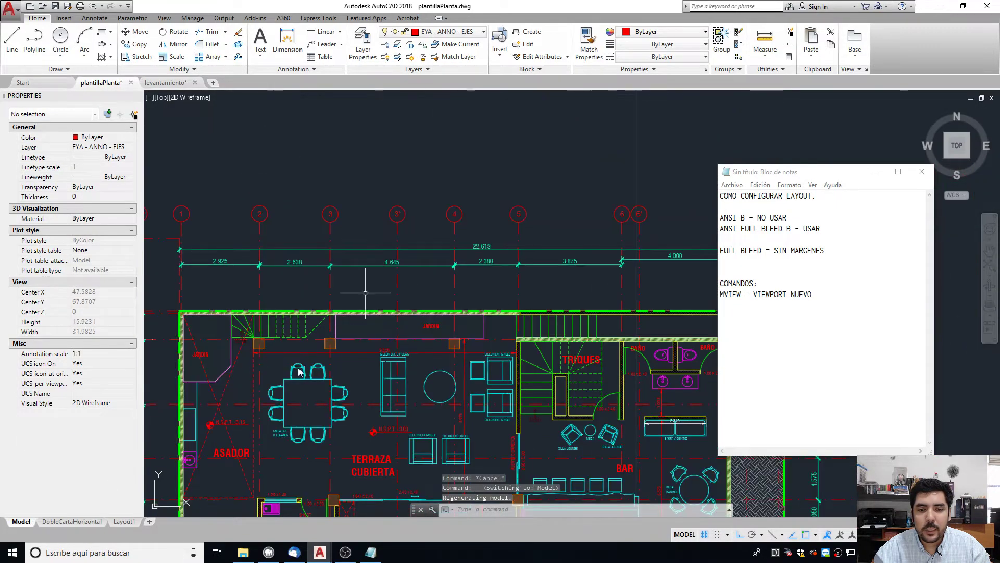
Examine the axis linetypes, dimensions and walls around the floor plan's upper-left corner in model space, and return to Layout1.
left_click(365, 293)
key("Escape")
scroll(215, 179, "up", 2)
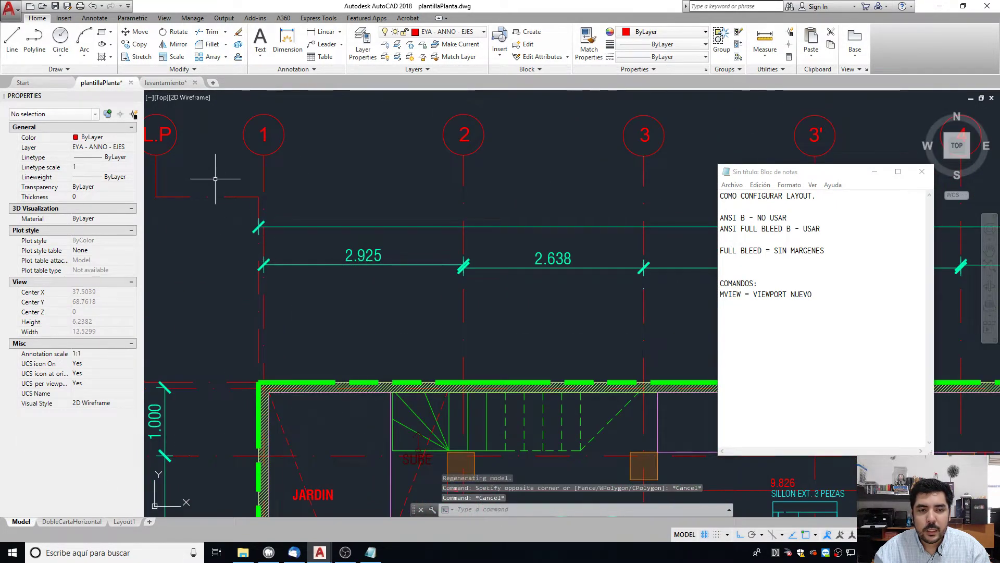
scroll(242, 266, "down", 1)
middle_click_drag(230, 297, 384, 211)
scroll(352, 301, "up", 1)
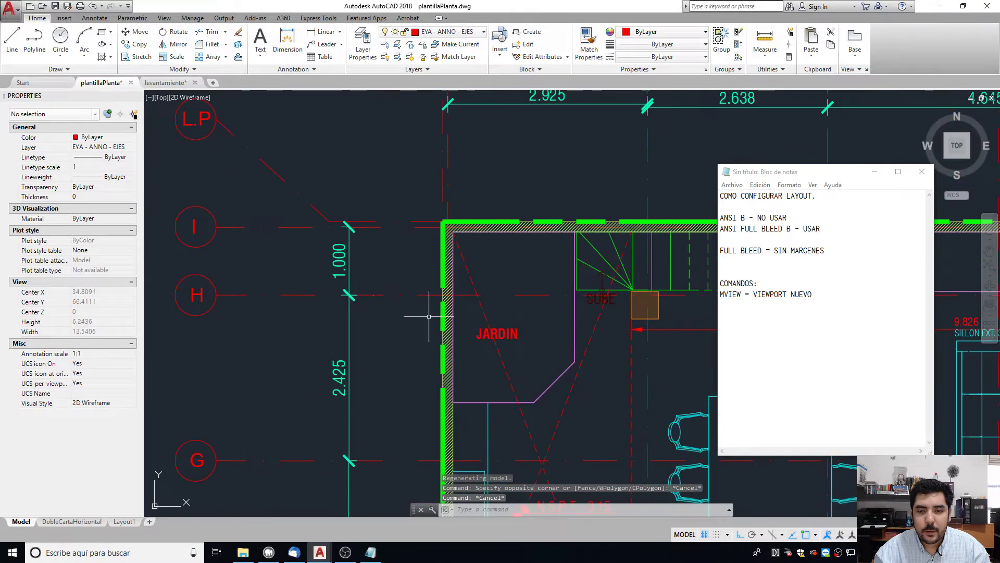
middle_click_drag(428, 316, 343, 305)
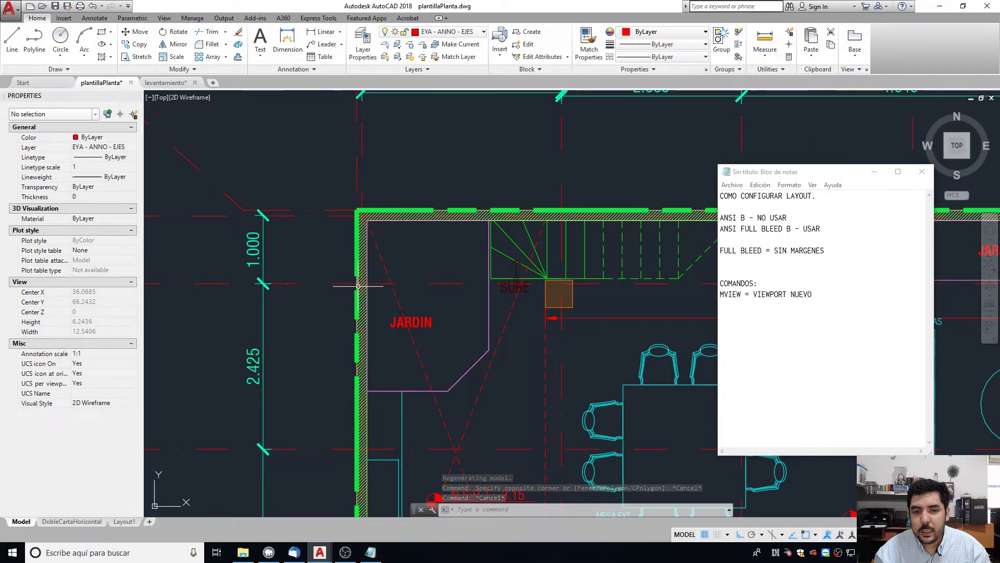
middle_click_drag(388, 479, 270, 479)
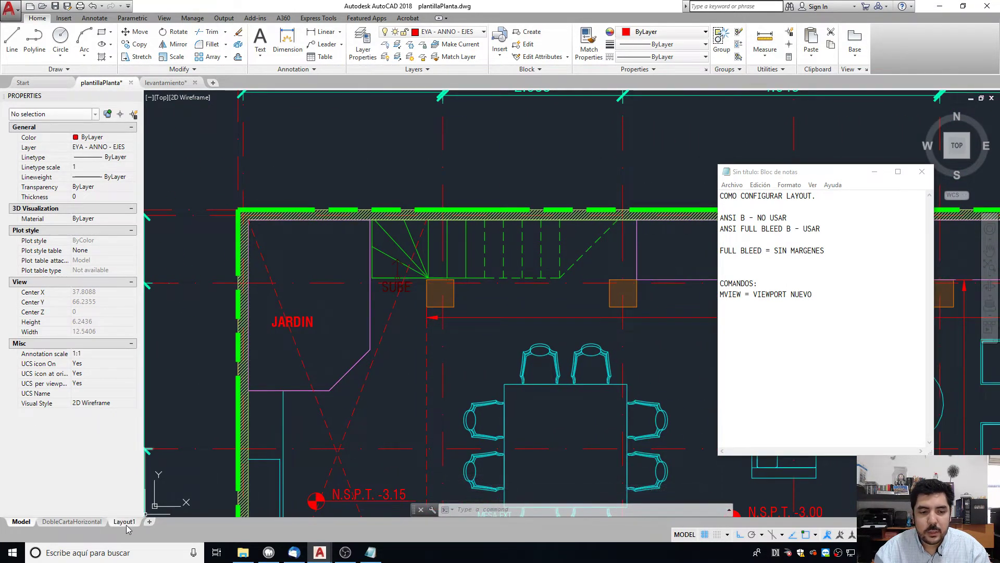
left_click(124, 521)
key("Escape")
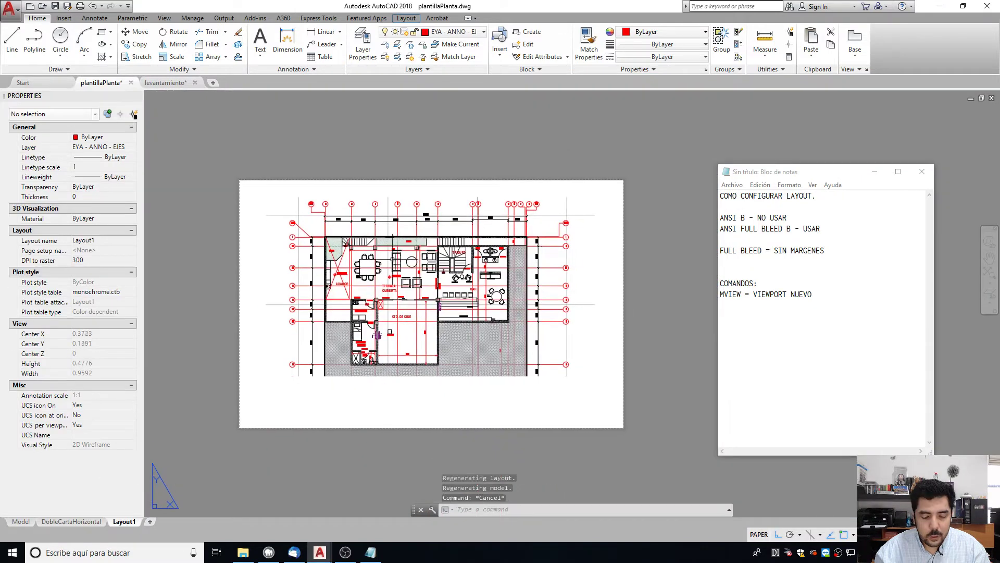
Switch to Notepad and add the line "LT = LINETYPE CHANGE" under COMANDOS.
left_click(823, 329)
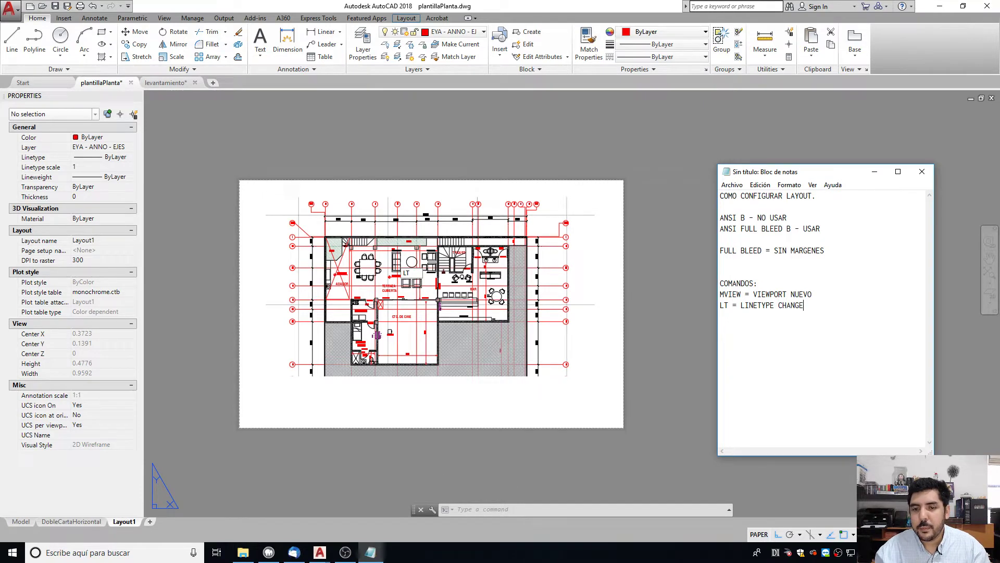
Back in AutoCAD, run the LT command and turn off the use of paper space units for linetype scaling.
left_click(674, 339)
type("LT")
key("Return")
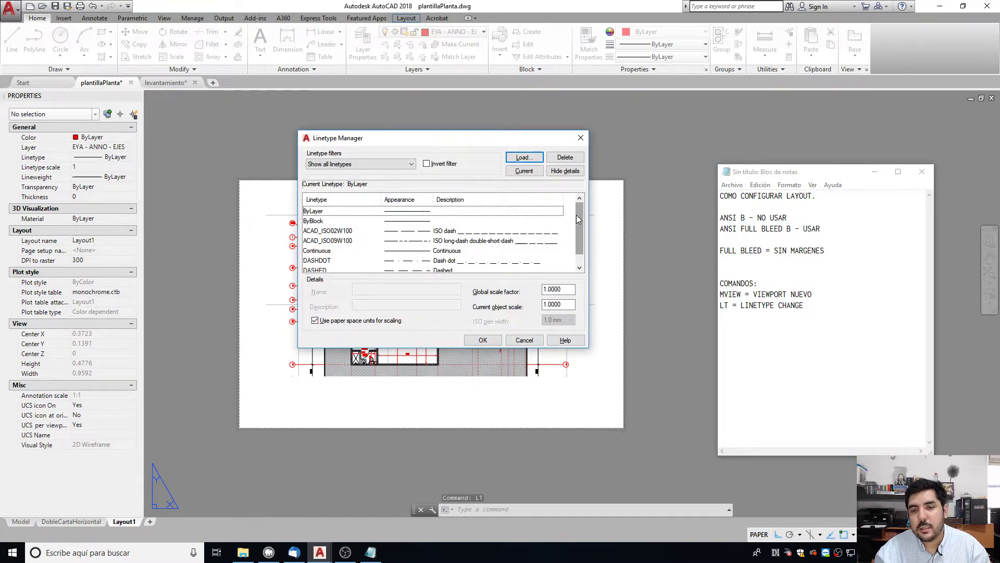
scroll(577, 215, "down", 1)
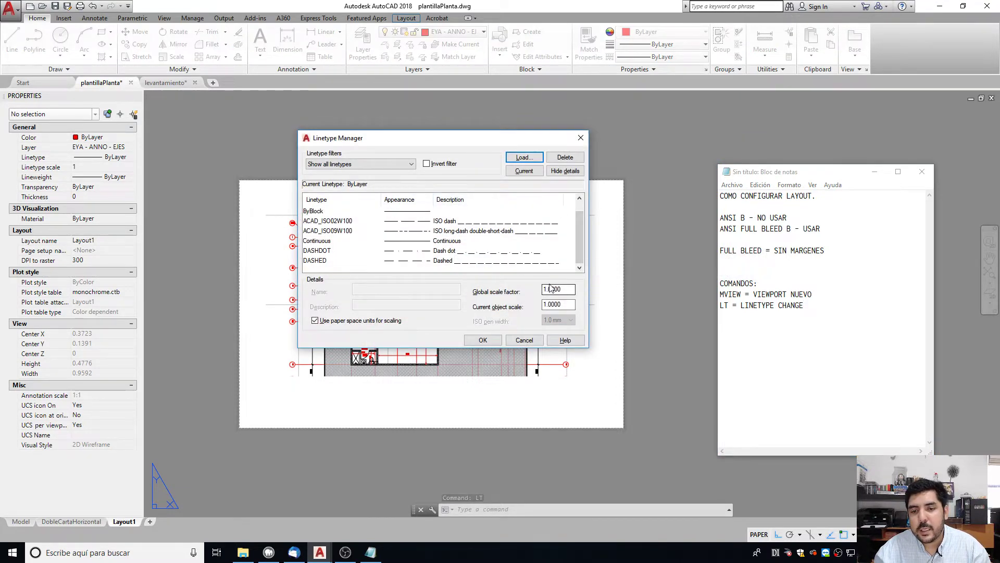
left_click(315, 320)
left_click(481, 340)
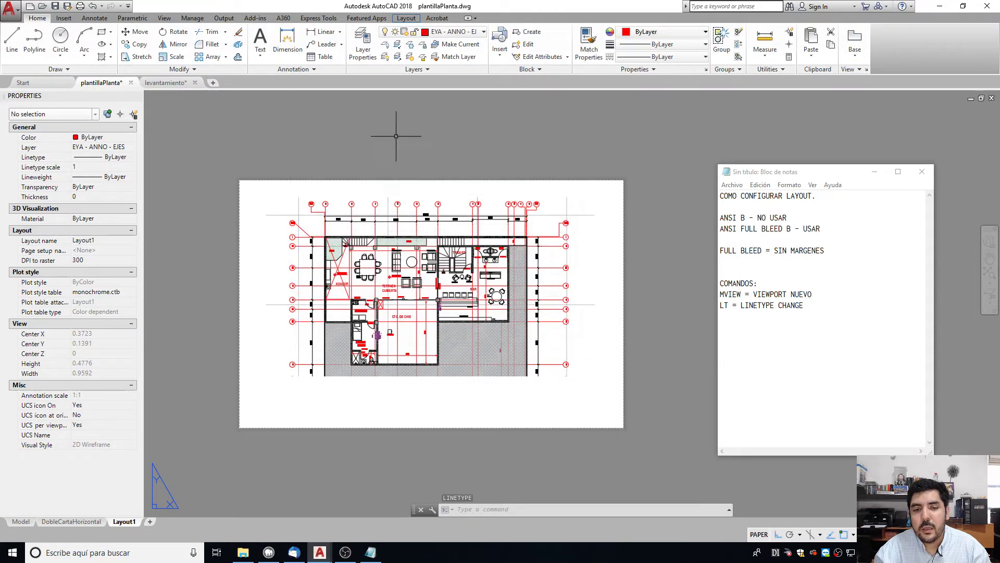
Activate the floor plan viewport, regenerate it with RE, and return to paper space.
scroll(323, 229, "up", 4)
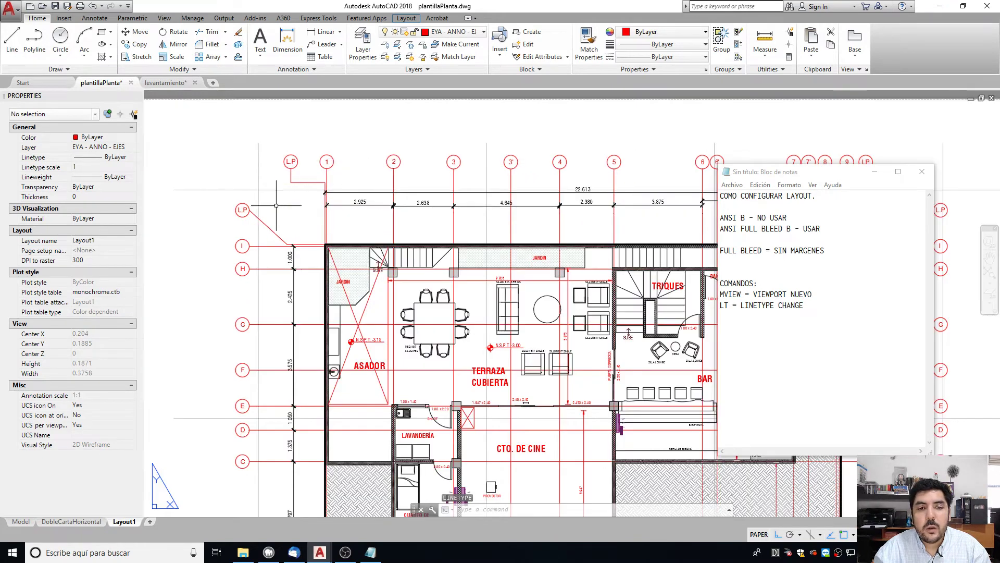
scroll(405, 279, "down", 3)
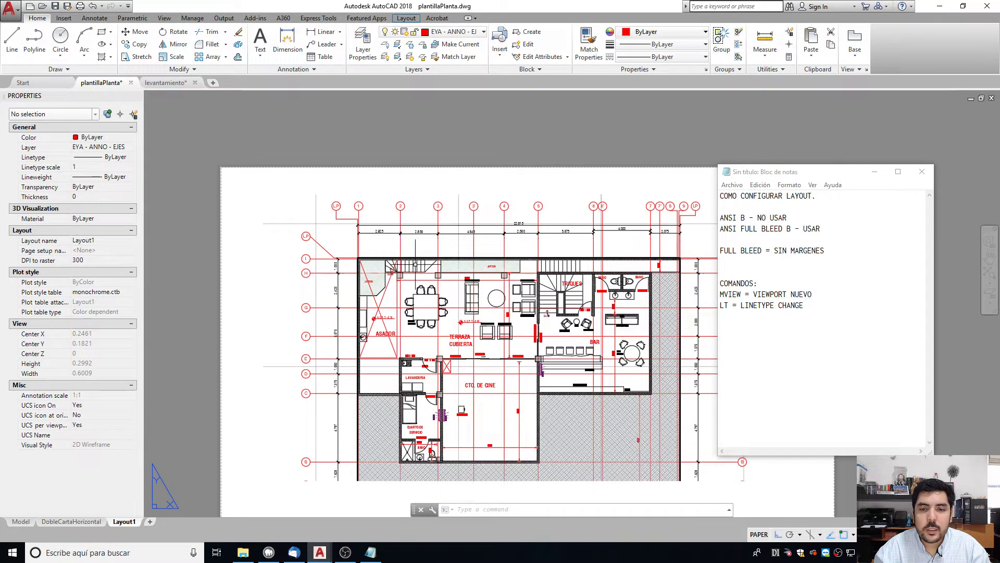
double_click(395, 272)
double_click(394, 270)
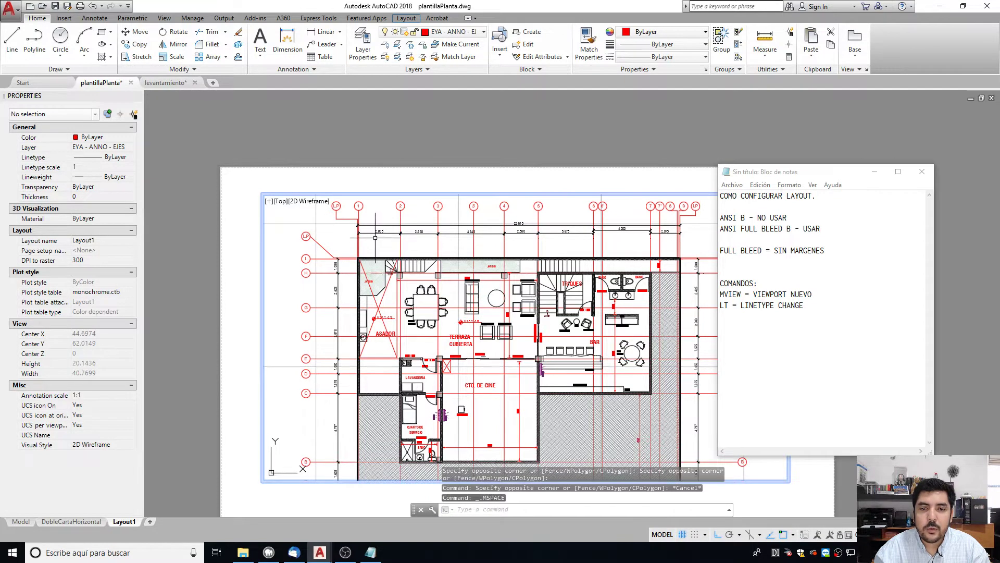
type("RE")
key("Return")
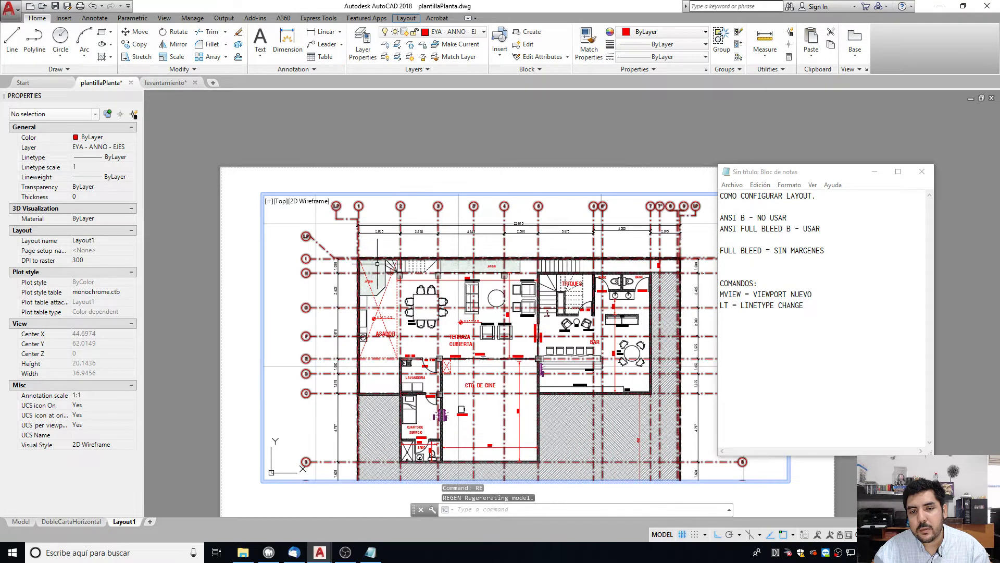
double_click(439, 174)
Add the line "RE = VOLVER A DIBUJAR (REFRESH, ACTUALIZAR)" to the Notepad command list.
left_click(857, 336)
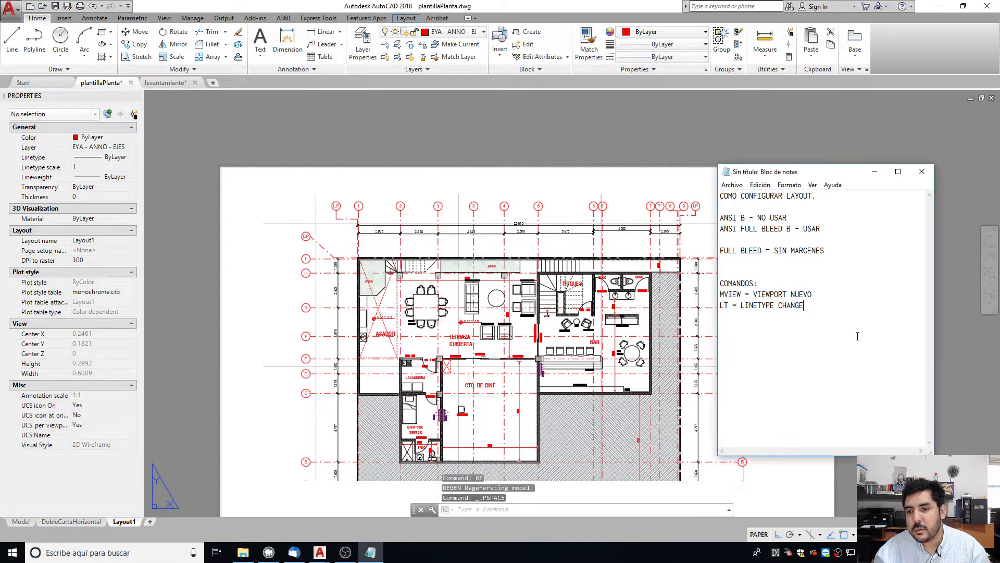
type("RE = ")
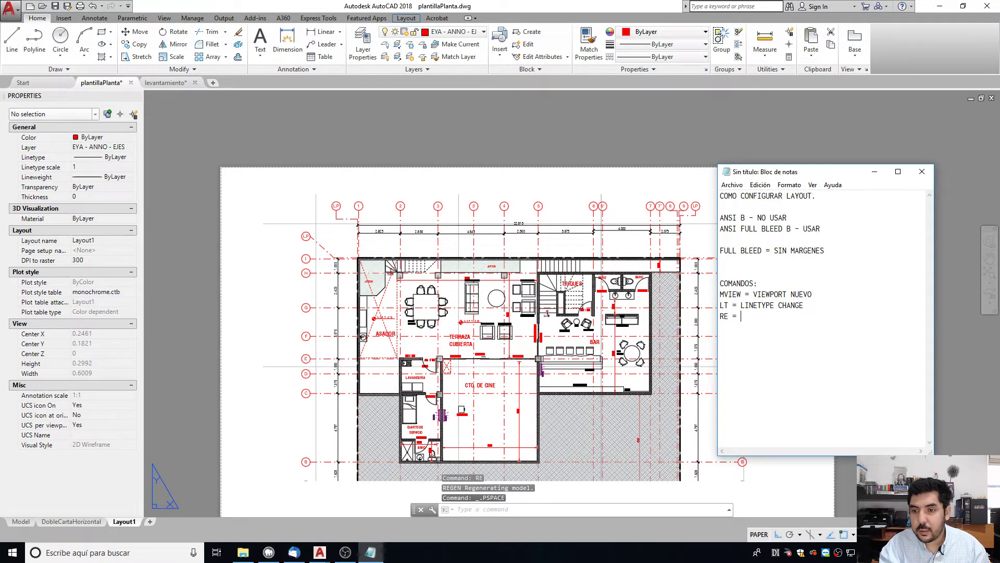
type("B")
key("BackSpace")
type("VOLVER A DIBUJA")
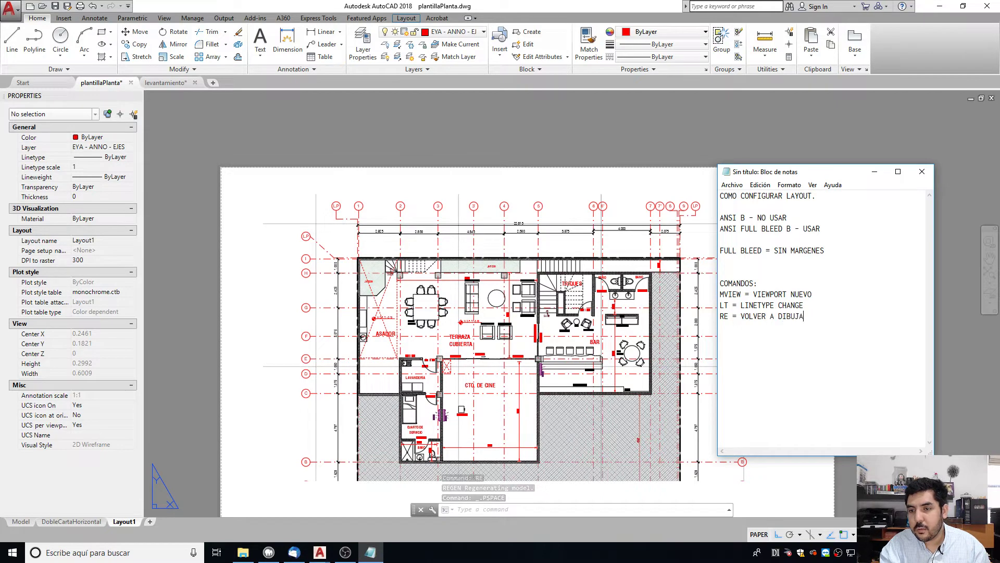
type("R (REFRESH, ACTUALIZAR")
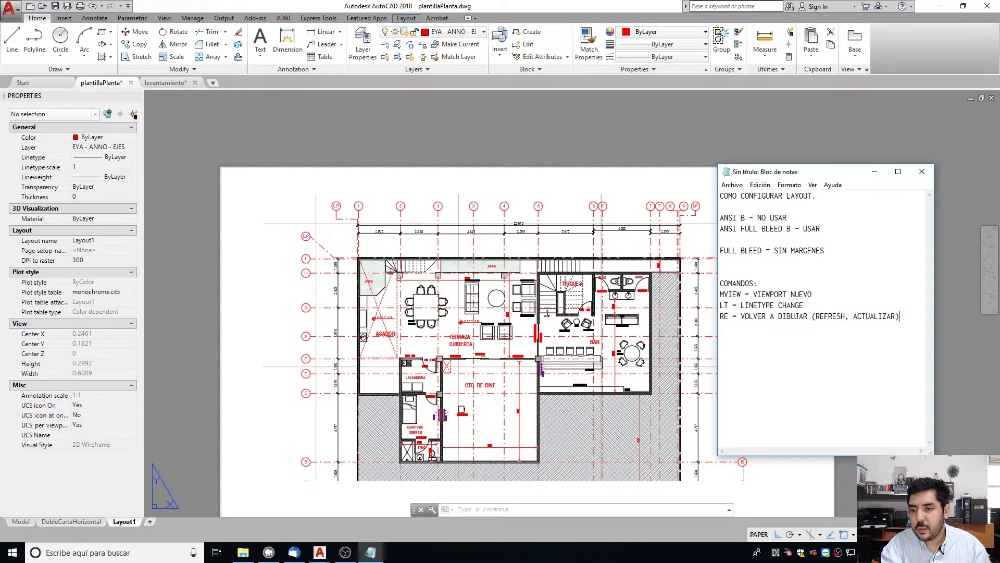
Bring the sheet into full view in AutoCAD and move the Notepad window clear of the floor plan.
left_click(623, 203)
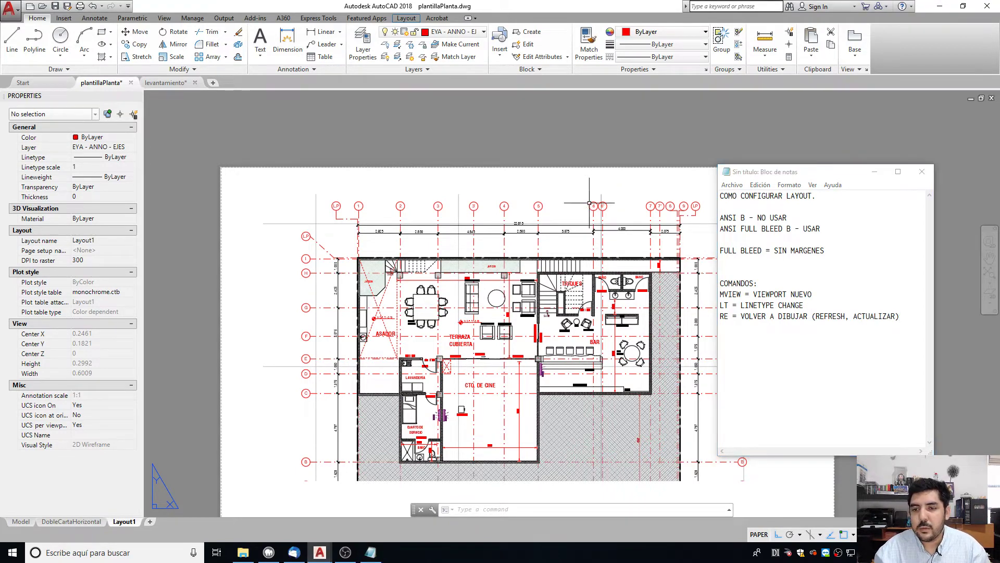
middle_click_drag(590, 202, 490, 173)
middle_click_drag(365, 316, 397, 307)
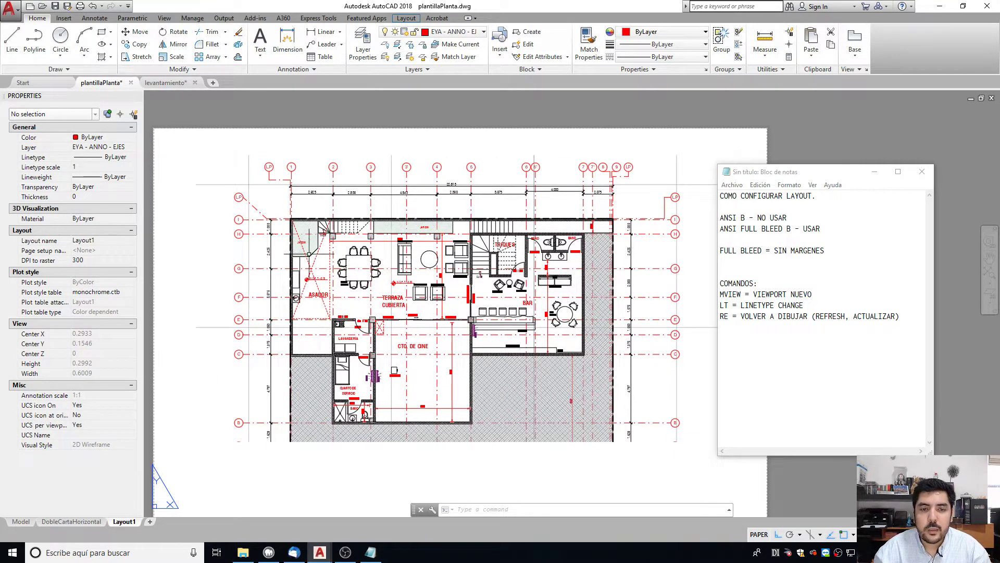
mouse_move(368, 354)
middle_mouse_down()
mouse_move(361, 316)
mouse_move(367, 328)
middle_mouse_up()
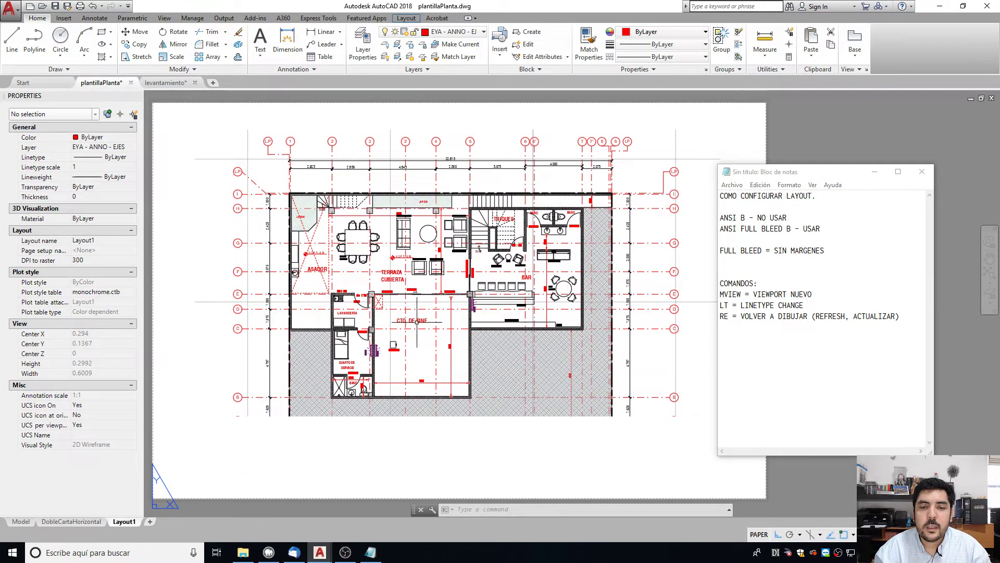
left_click_drag(777, 175, 815, 168)
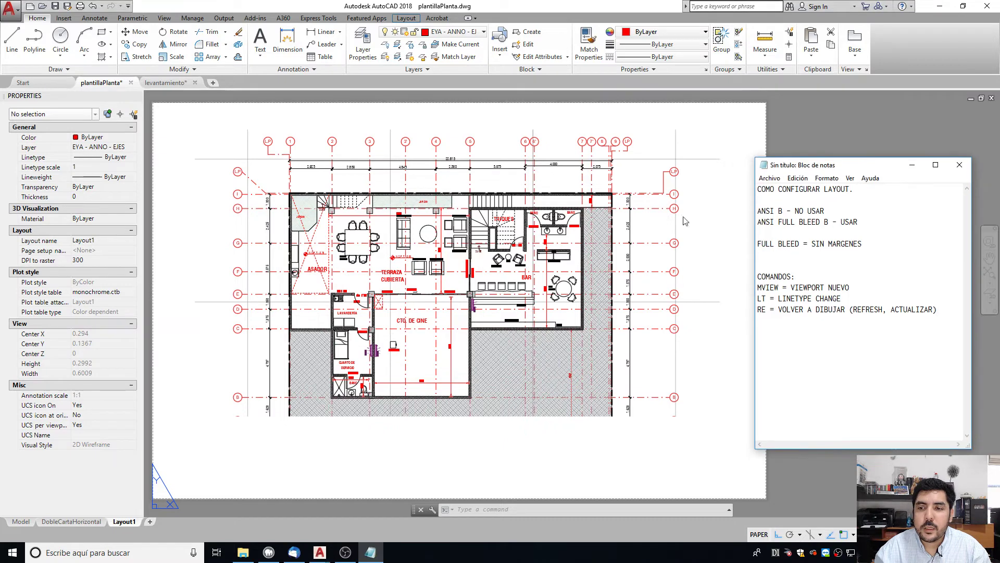
Activate the floor plan viewport and set its scale to 1:100.
left_click(396, 324)
double_click(396, 320)
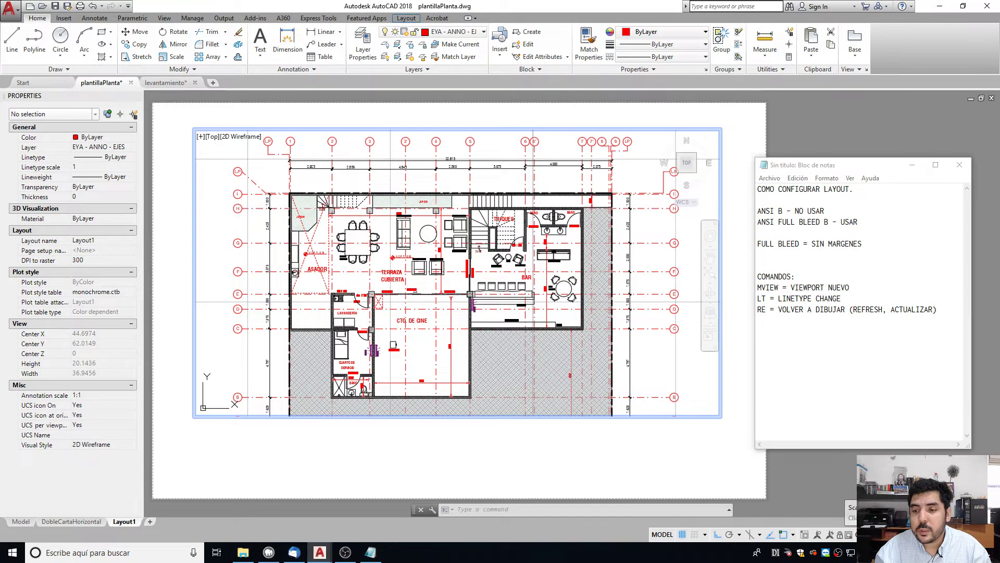
left_click(862, 533)
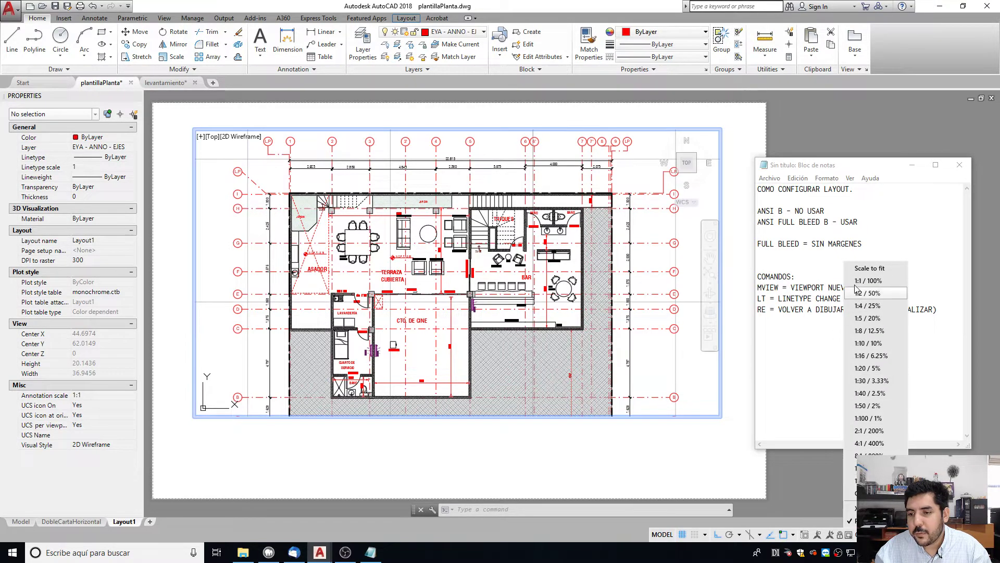
left_click(862, 419)
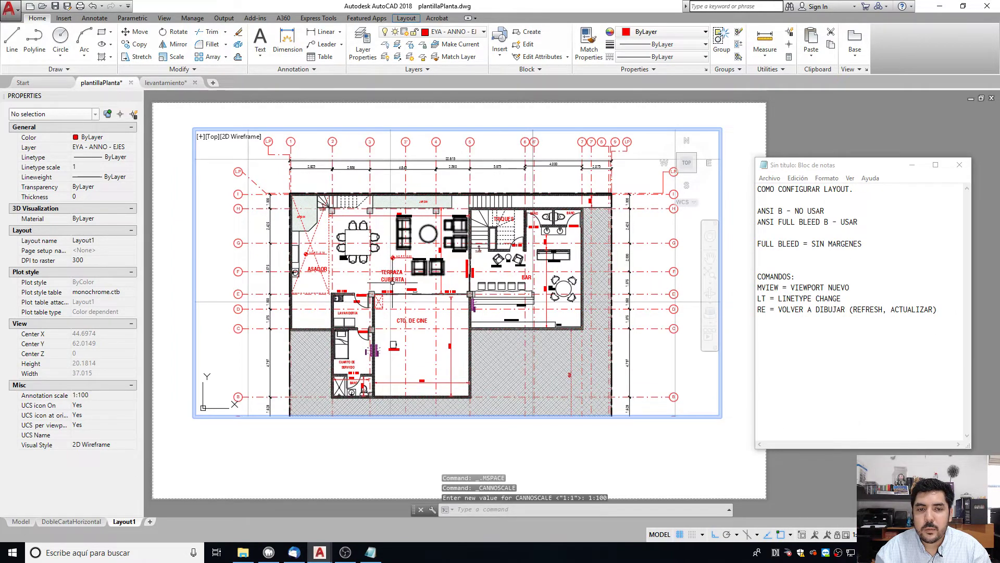
Try the 1:50 scale in the viewport and shift the floor plan to show its upper-left corner.
left_click(856, 534)
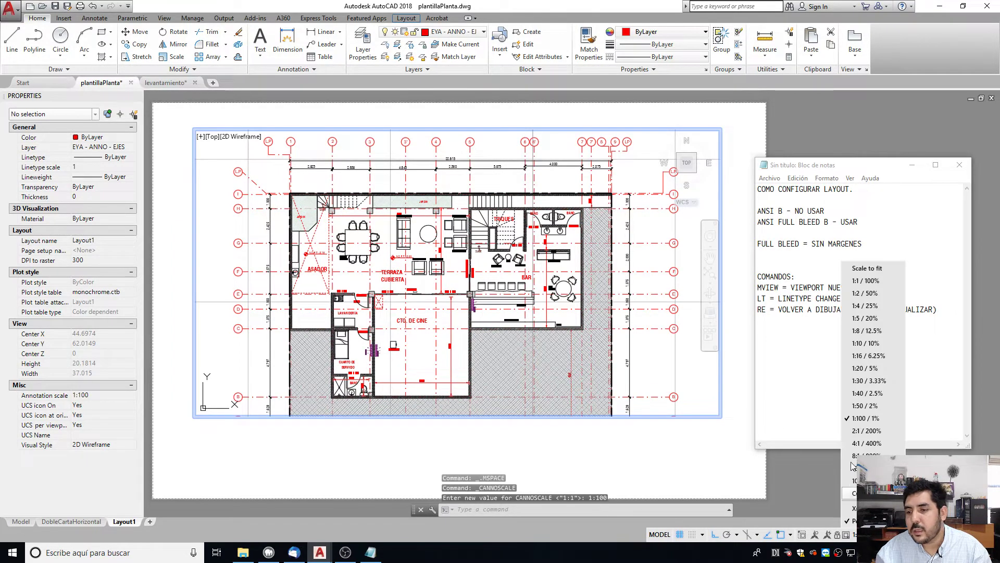
left_click(858, 406)
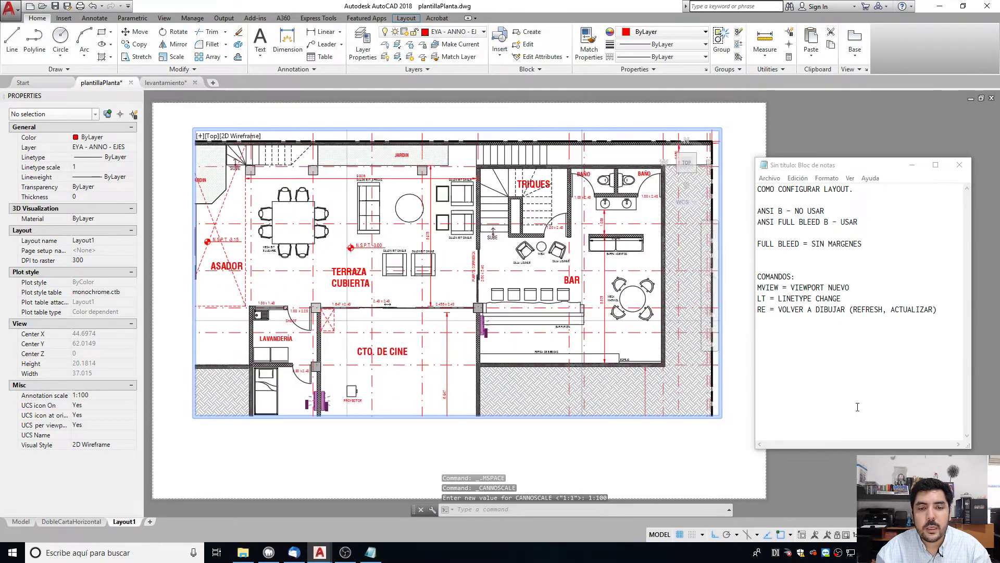
middle_click_drag(251, 200, 433, 321)
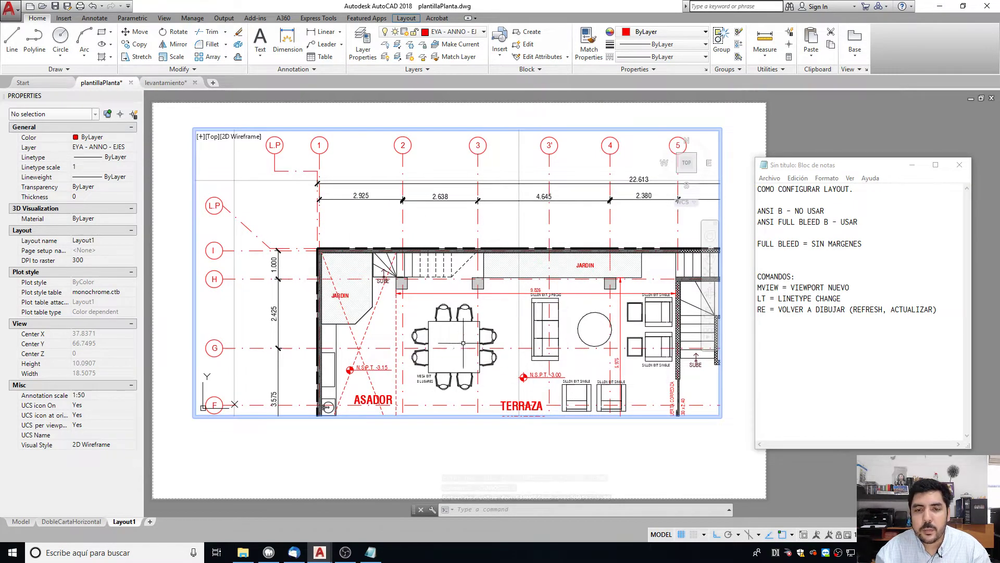
middle_click_drag(628, 193, 484, 236)
middle_click_drag(354, 314, 496, 267)
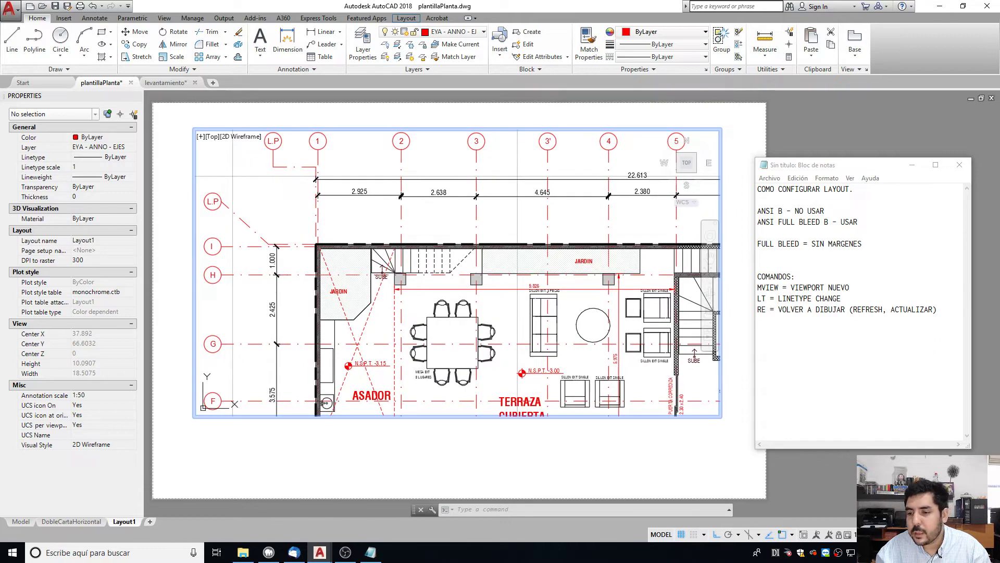
Set the viewport scale back to 1:100, center the floor plan horizontally in the frame, and return to paper space.
left_click(875, 534)
left_click(872, 422)
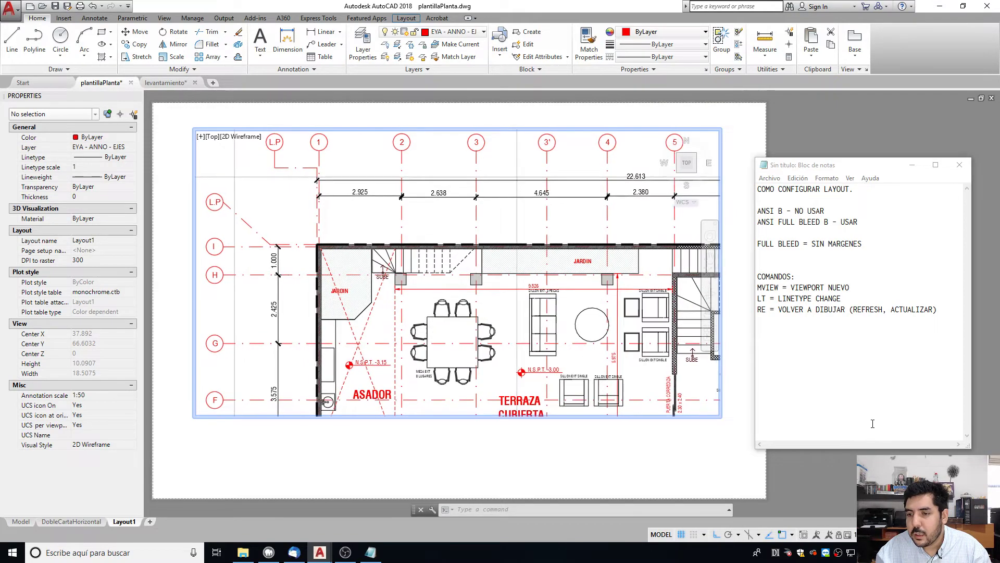
middle_click_drag(587, 367, 491, 302)
double_click(496, 441)
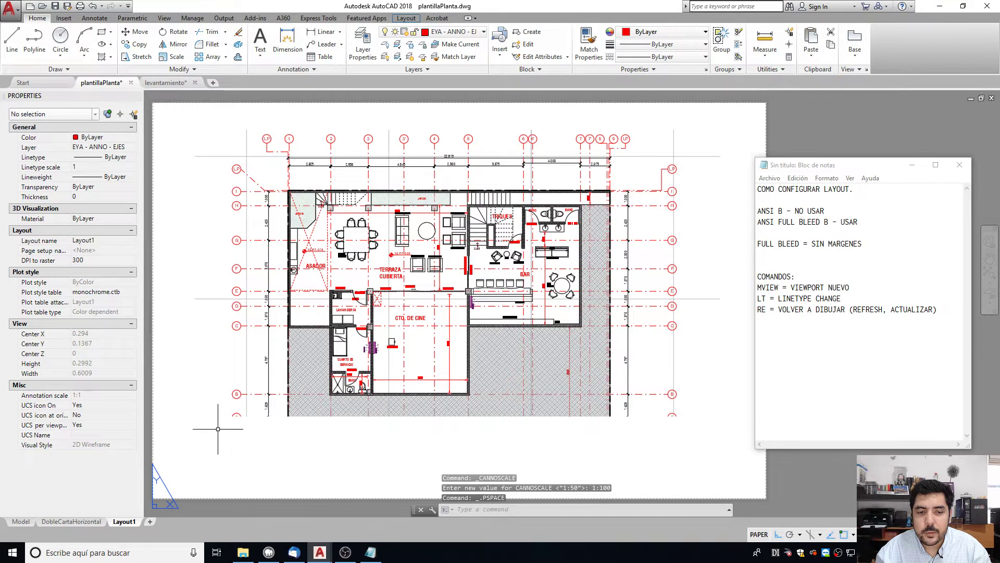
Stretch the viewport frame's lower edge down past the lower axis bubbles, to a height of about 0.227.
left_click(195, 415)
left_click(194, 415)
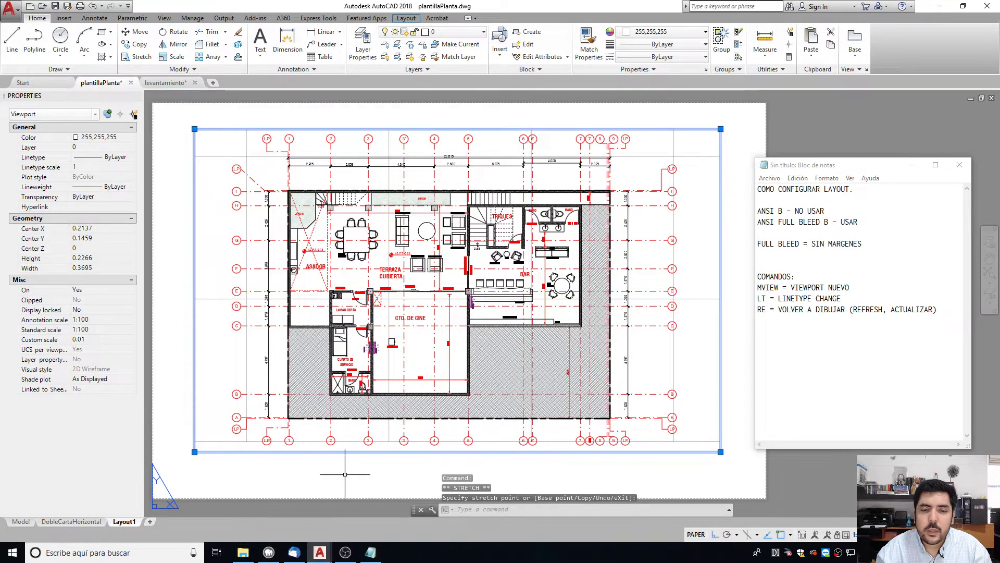
key("Escape")
Activate the viewport, turn off its drawing grid, and return to paper space.
double_click(364, 328)
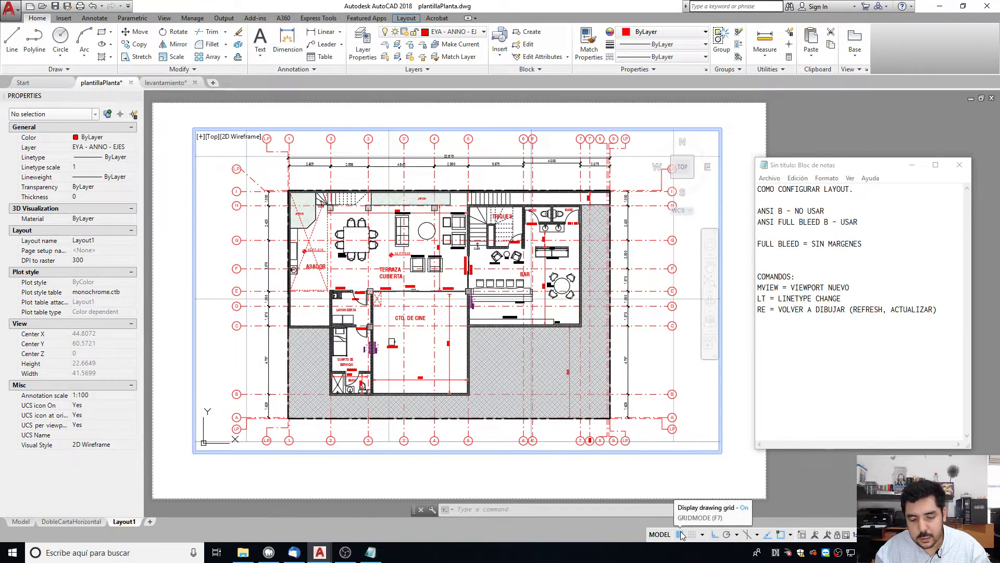
left_click(680, 534)
left_click(680, 534)
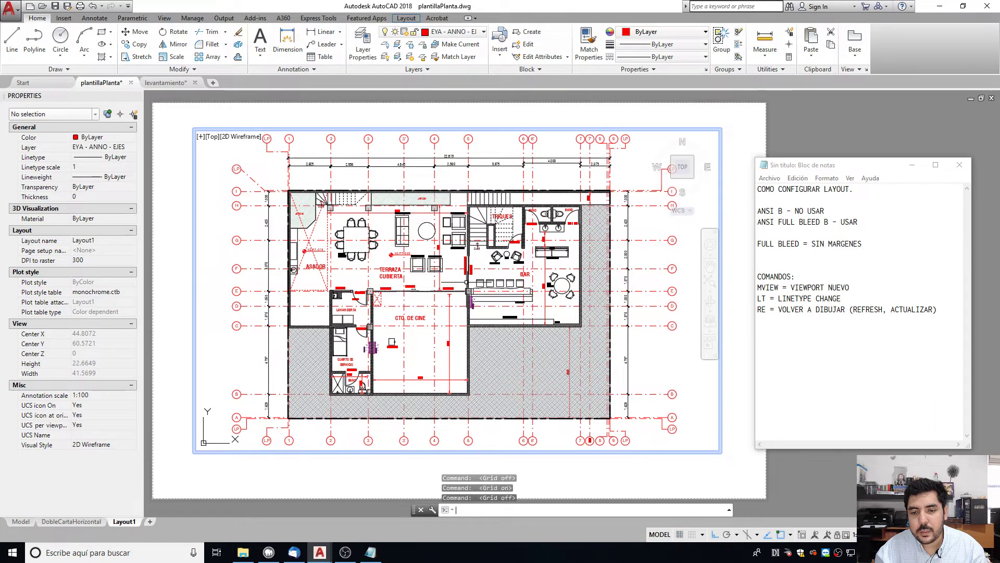
key("F7")
type("re")
key("Return")
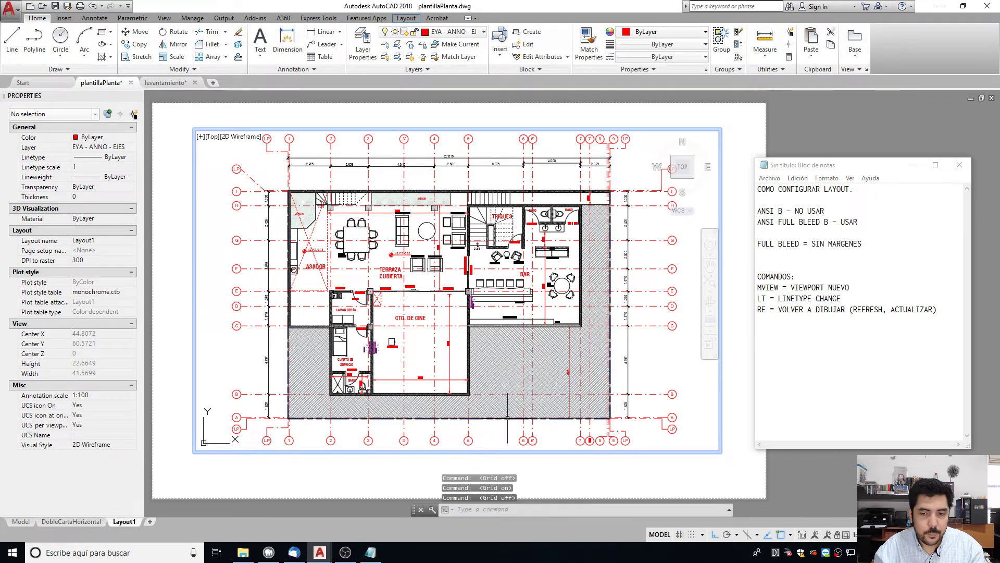
double_click(547, 464)
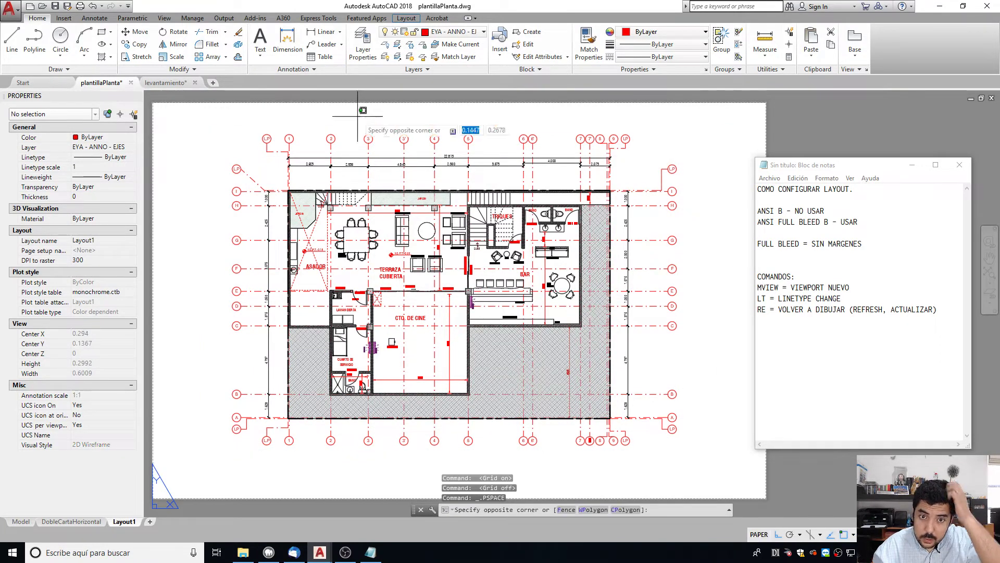
Move the viewport frame up on the sheet, then shift it slightly to the left.
left_click(329, 137)
type("m")
key("Return")
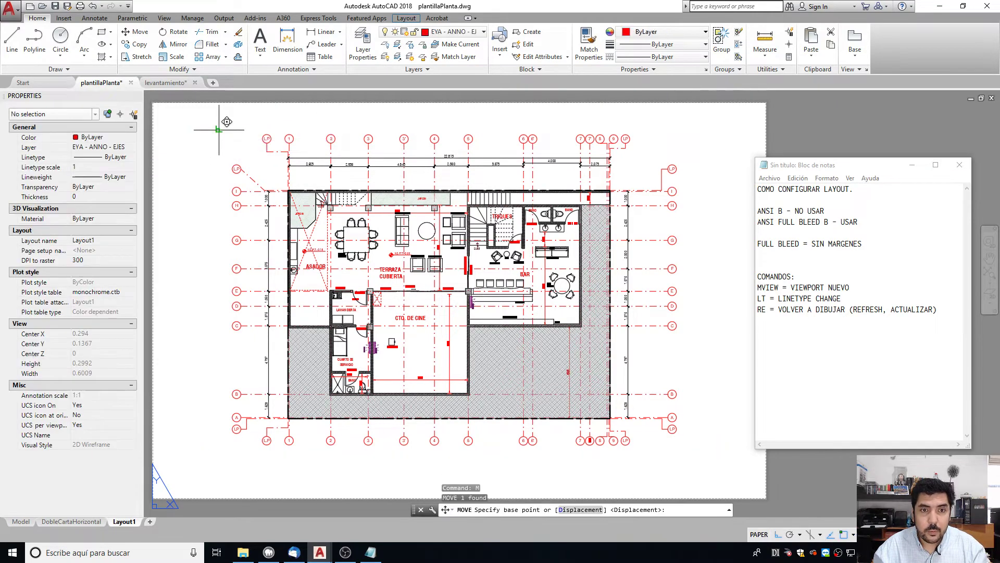
left_click(221, 127)
left_click(220, 114)
left_click(231, 119)
left_click(222, 111)
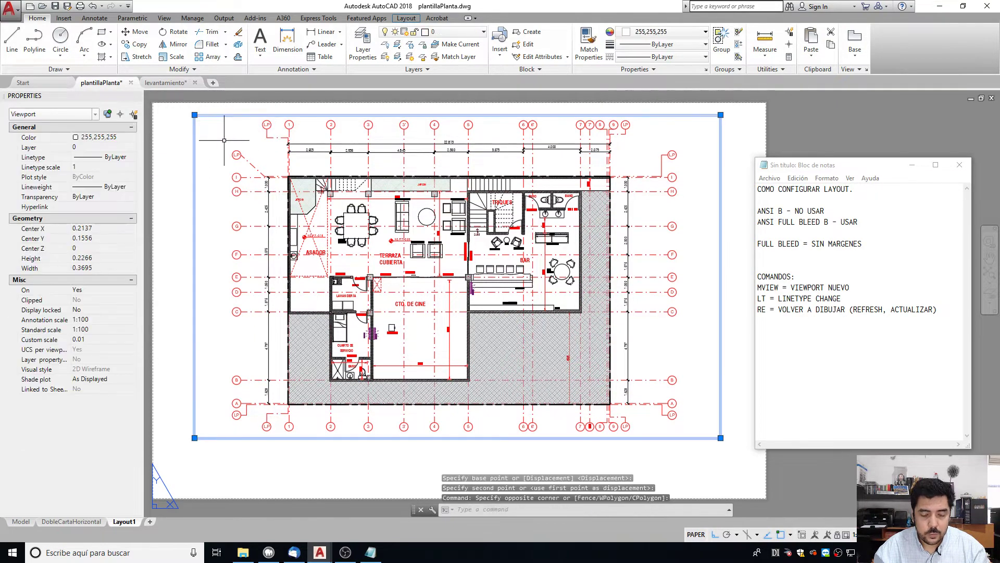
type("m")
key("Return")
left_click(229, 142)
left_click(222, 136)
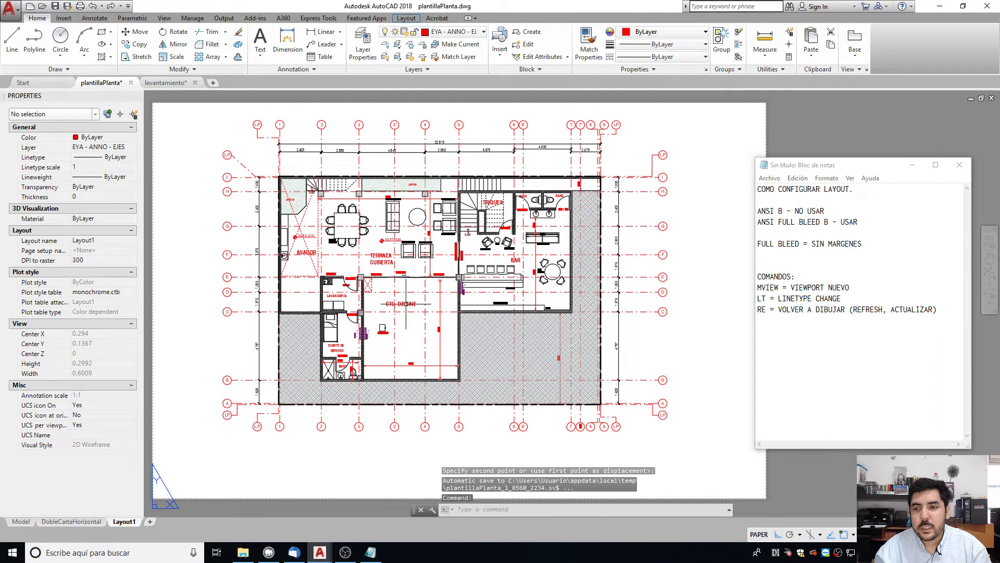
Switch between model space and paper space through the viewport, ending with the viewport active.
double_click(426, 227)
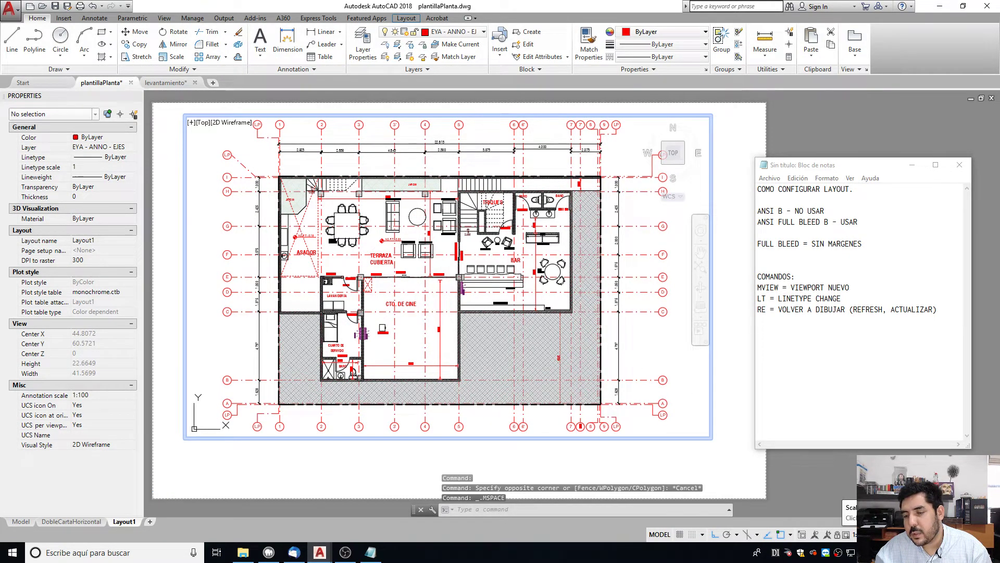
double_click(715, 463)
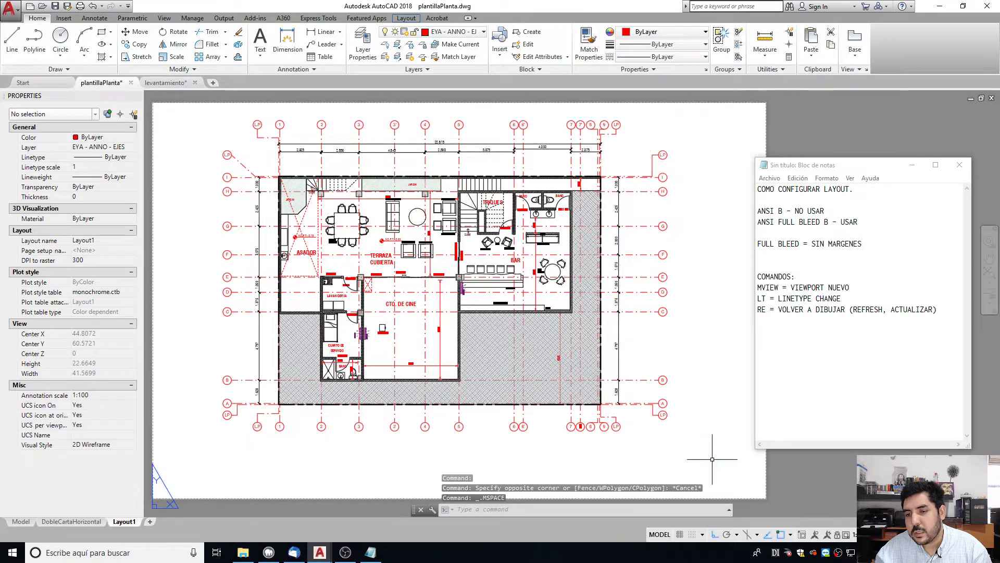
double_click(504, 377)
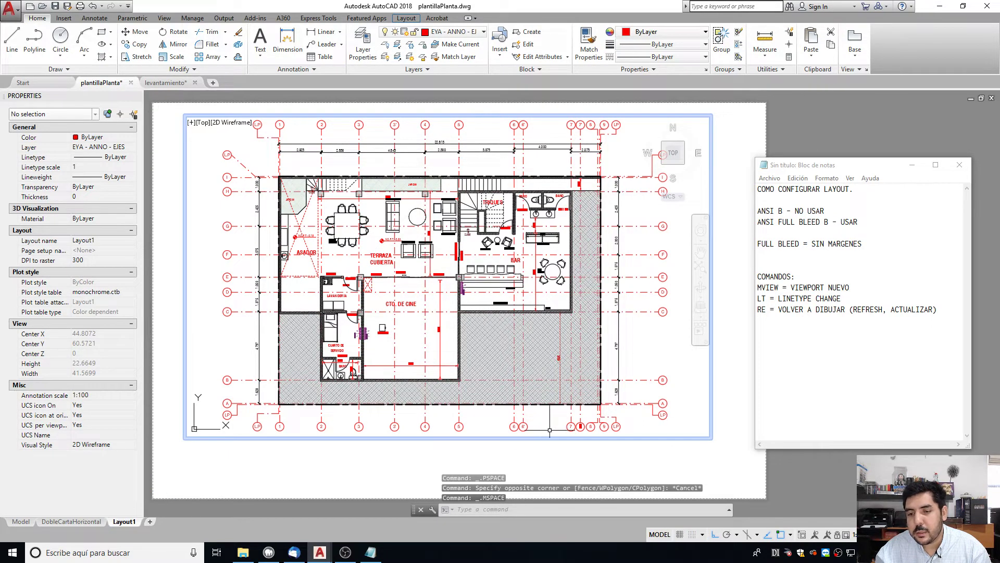
double_click(565, 451)
double_click(443, 281)
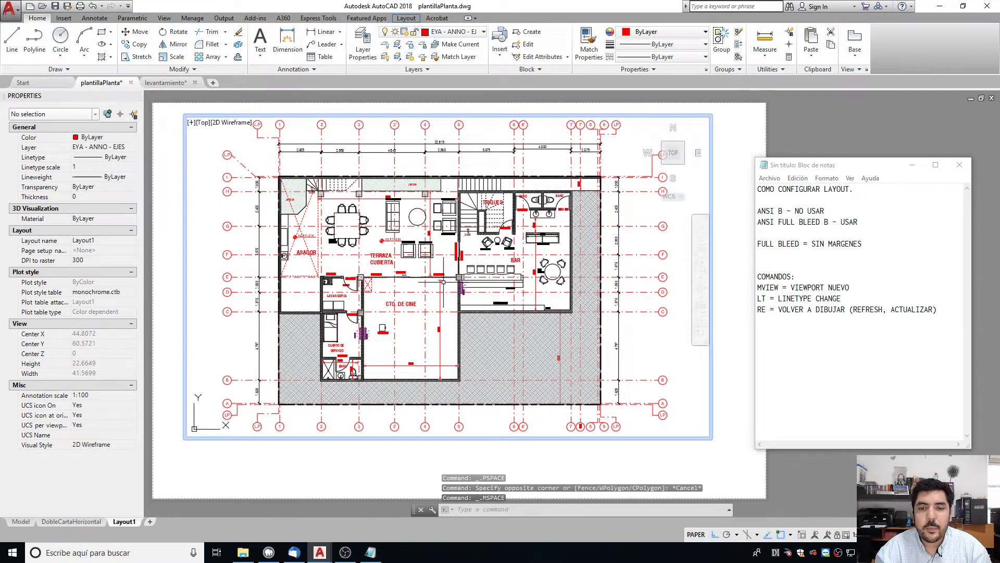
Add a custom scale named 1:75 with 1 paper unit equal to 75 drawing units, and apply it to the viewport.
left_click(860, 534)
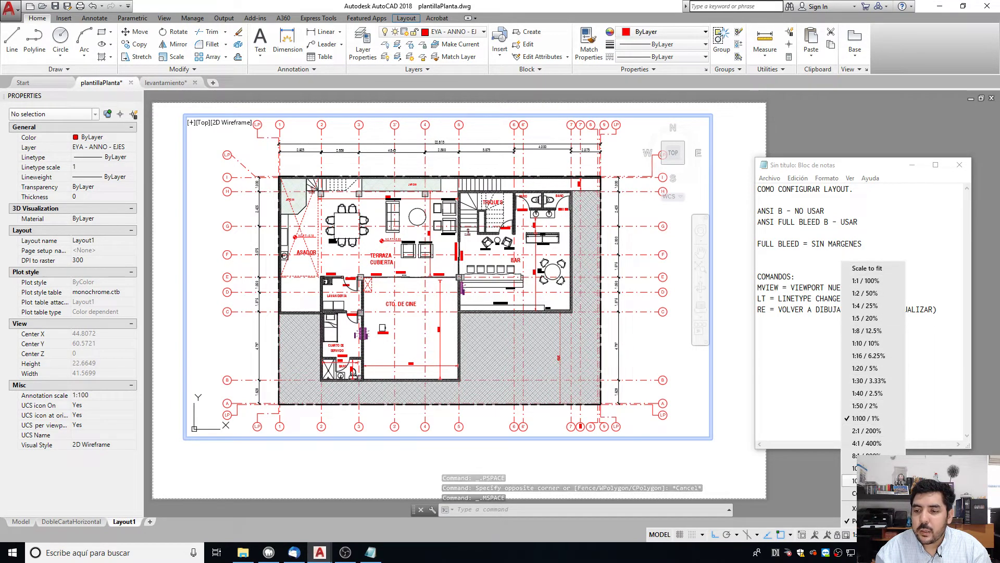
key("Escape")
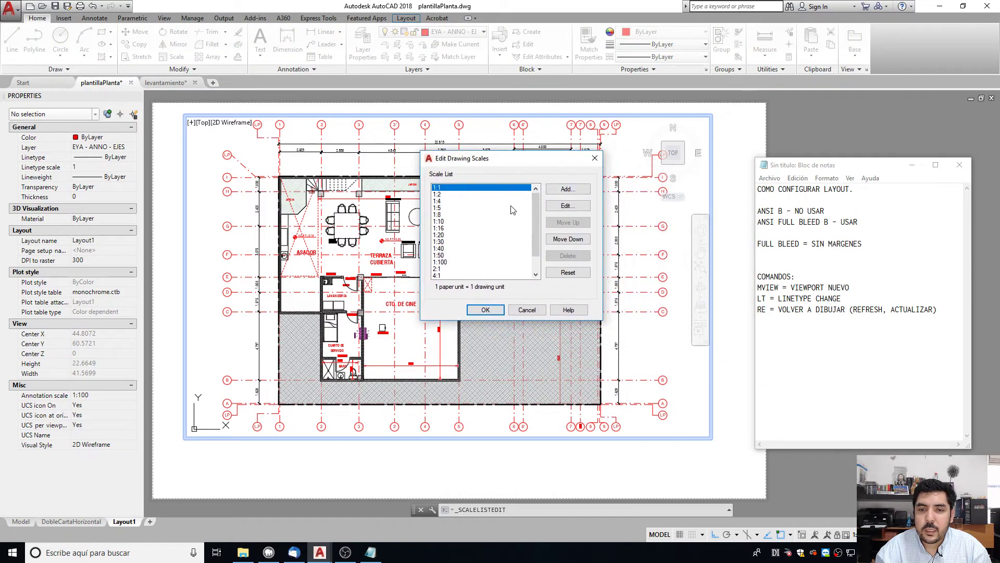
left_click(561, 191)
left_click_drag(741, 289, 667, 269)
left_click_drag(826, 164, 895, 172)
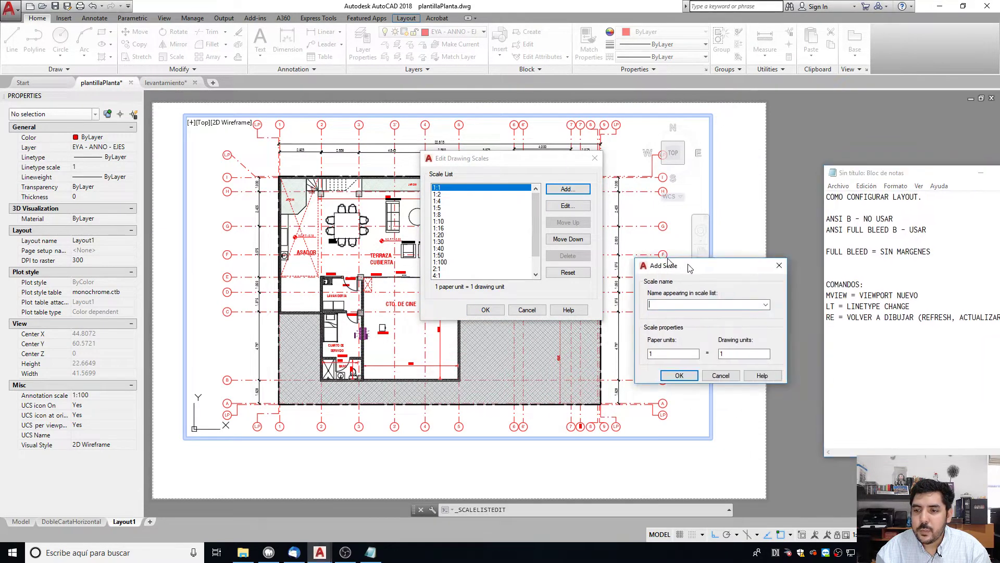
left_click_drag(771, 286, 483, 231)
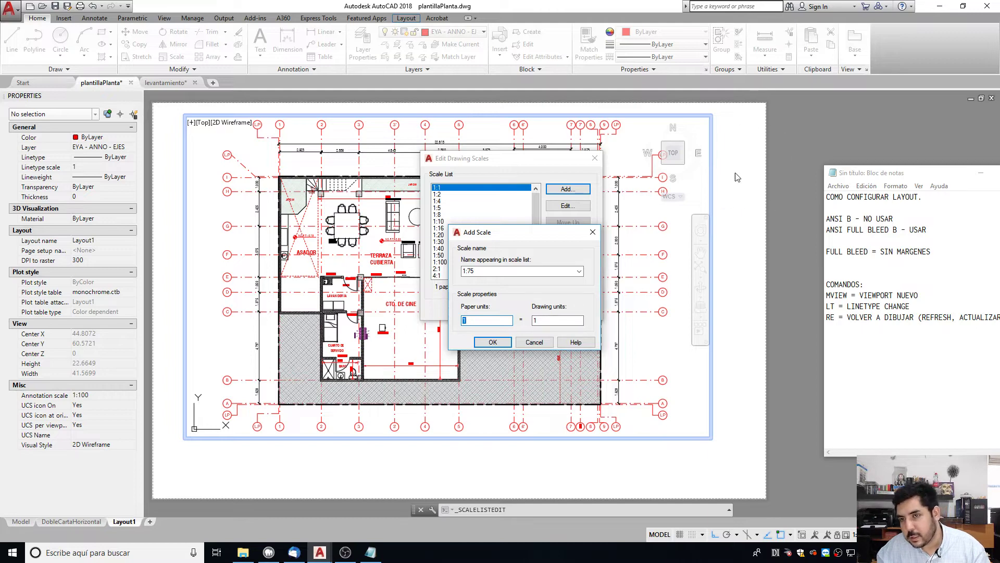
key("Tab")
type("75")
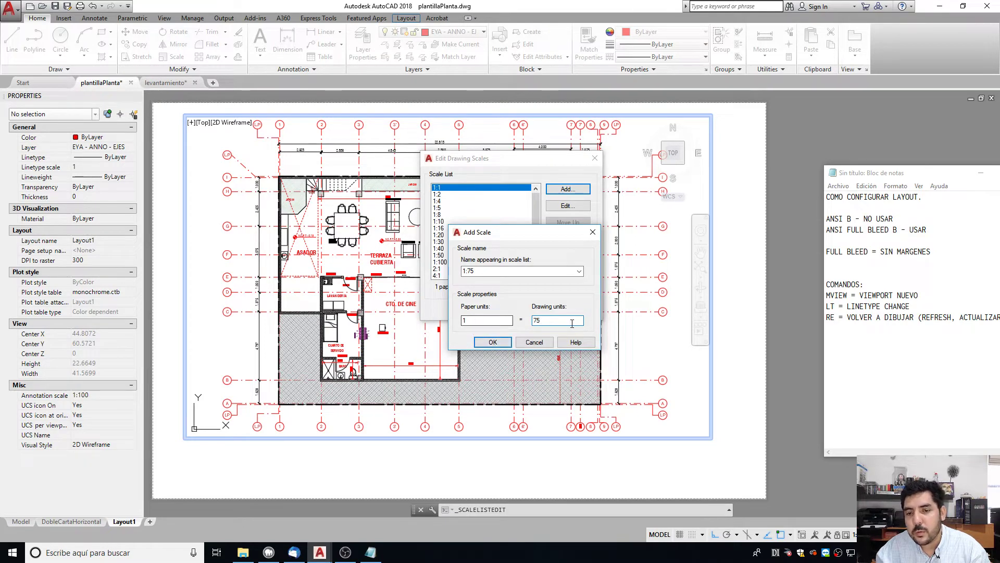
left_click(493, 342)
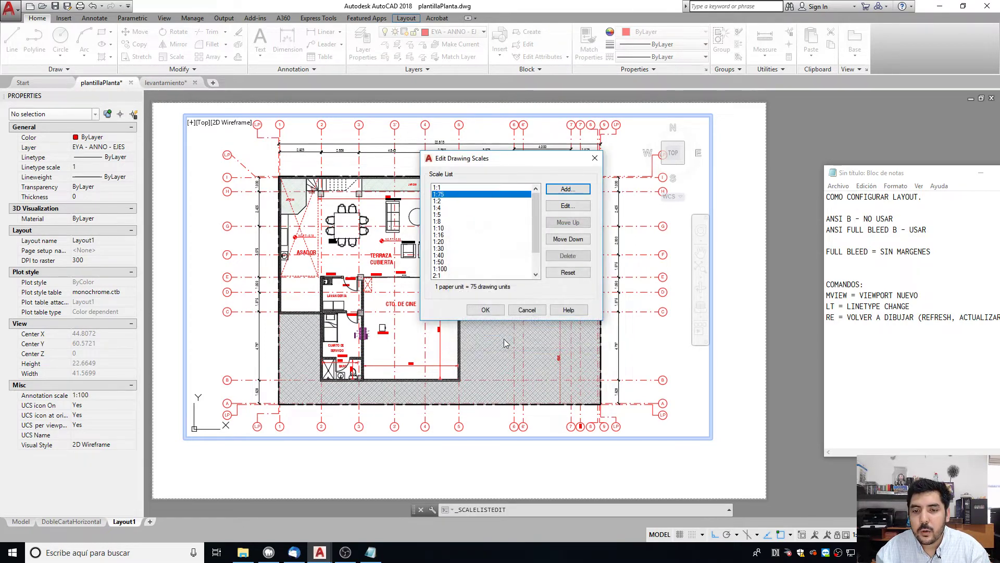
left_click(485, 311)
left_click(855, 534)
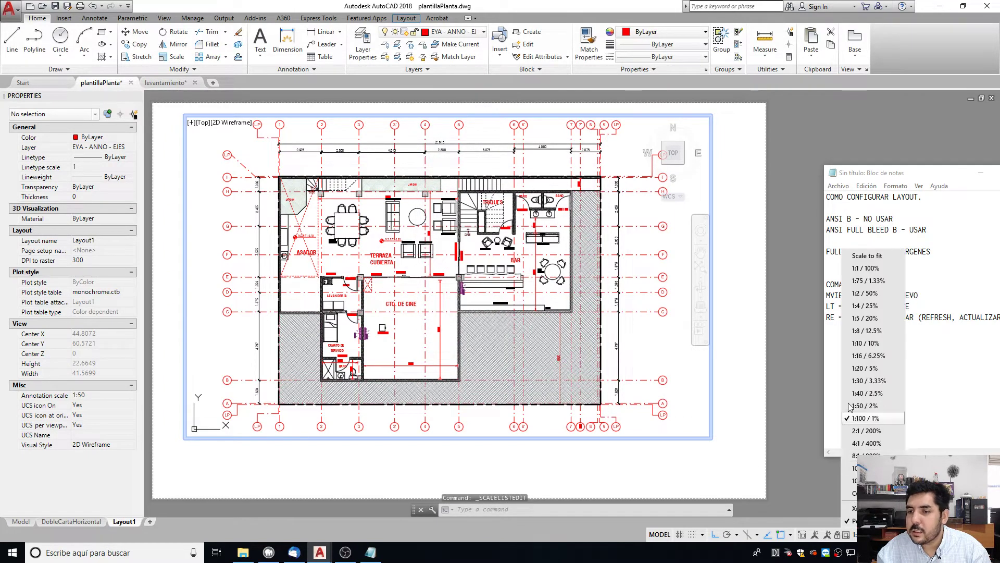
left_click(869, 280)
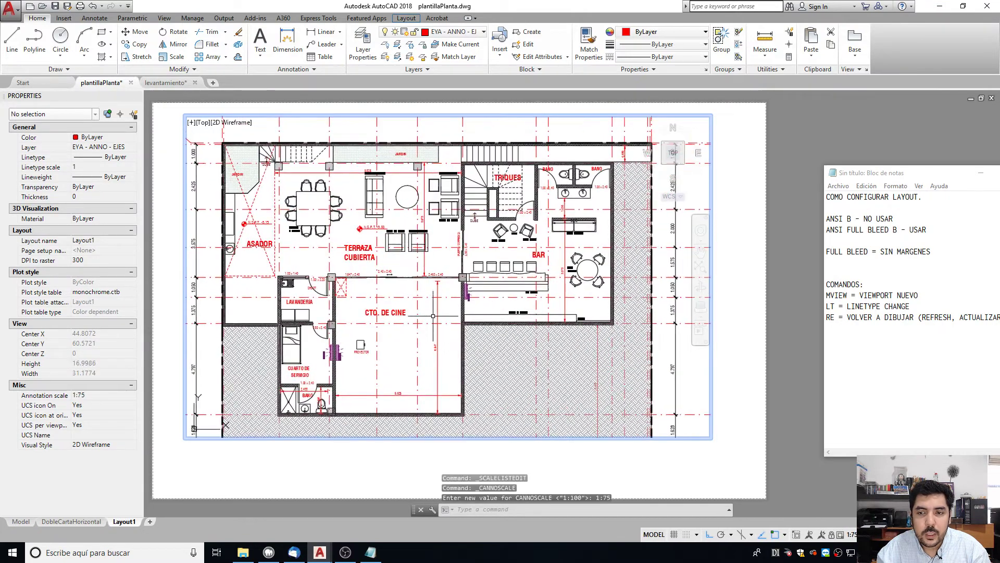
left_click(852, 534)
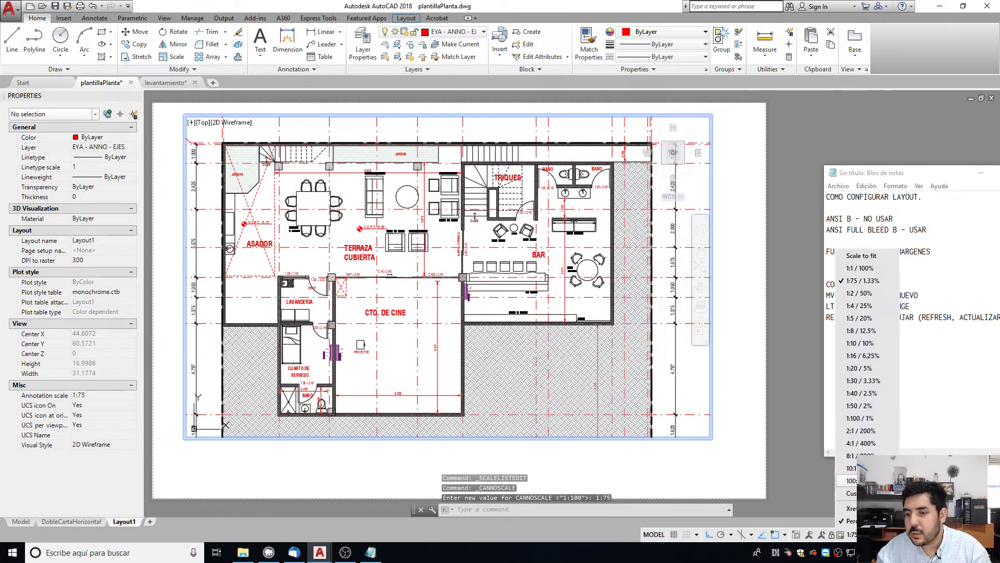
left_click(852, 493)
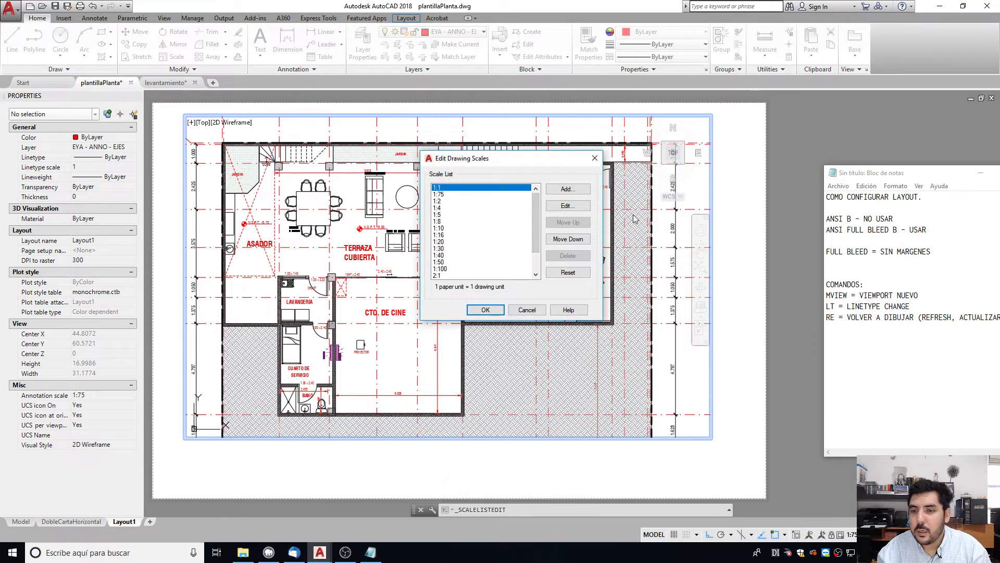
left_click(595, 158)
Add a custom scale named 1:125 to the scale list, with 1 paper unit equal to 125 drawing units.
left_click(852, 534)
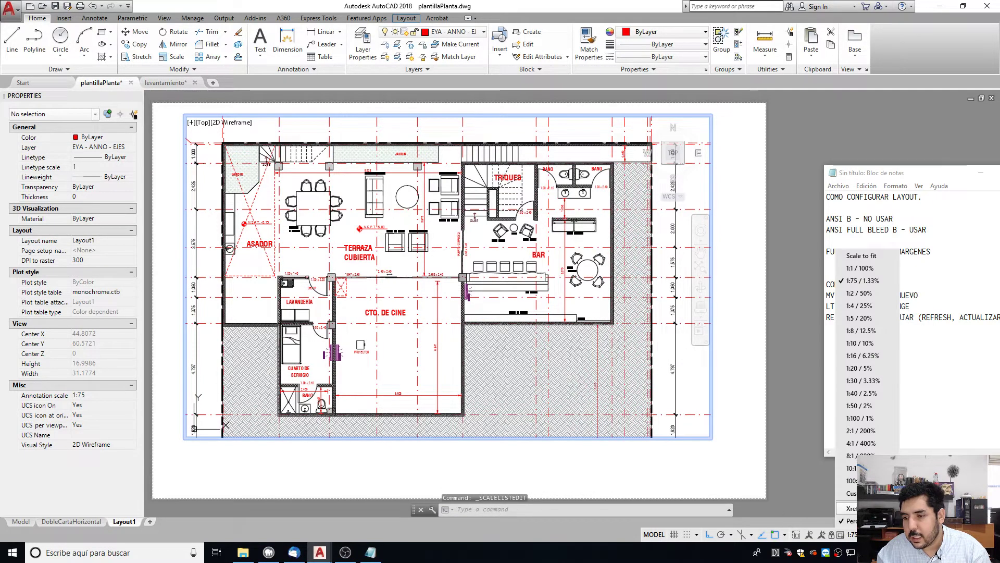
left_click(851, 493)
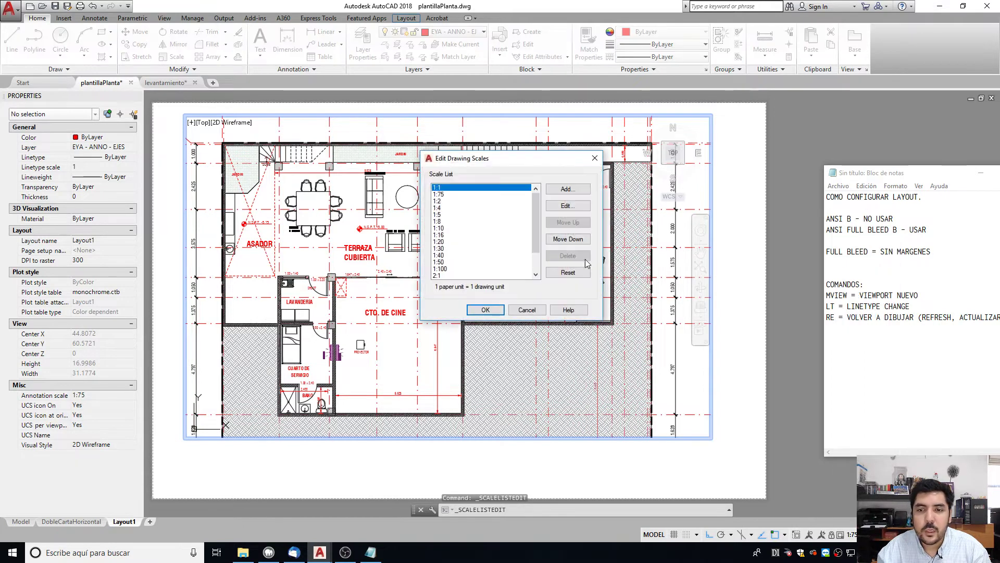
left_click(567, 189)
type("1")
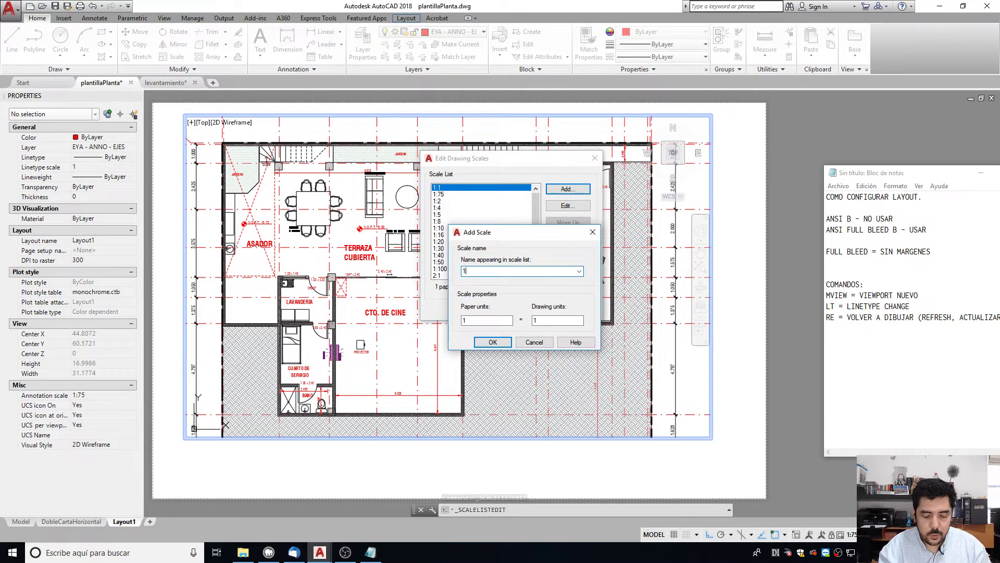
type(":125")
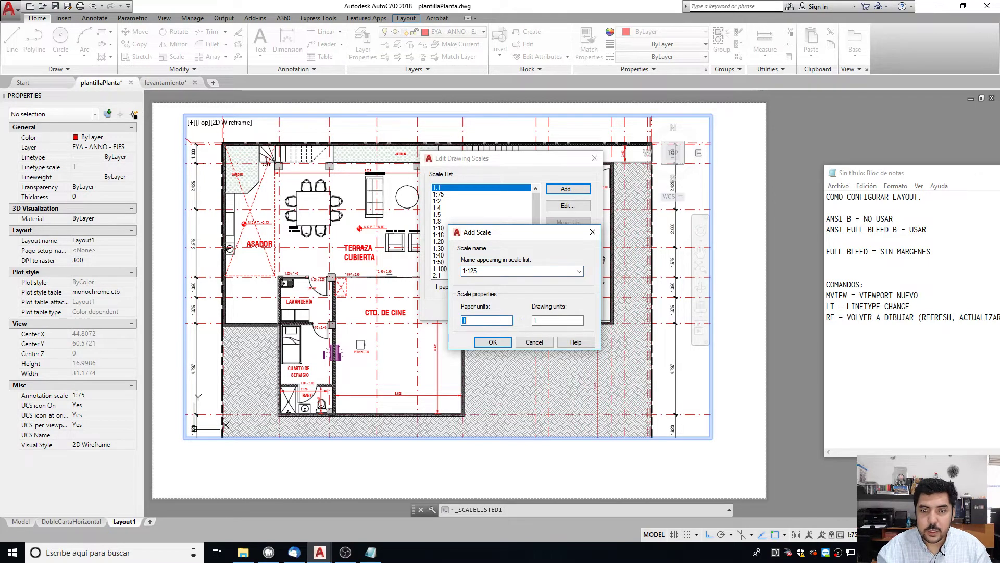
type("125")
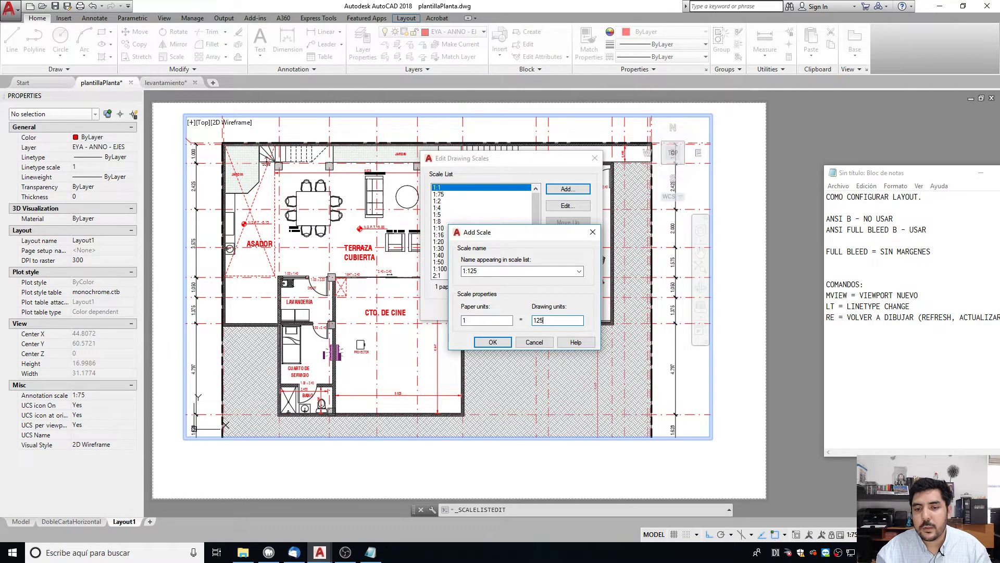
key("Return")
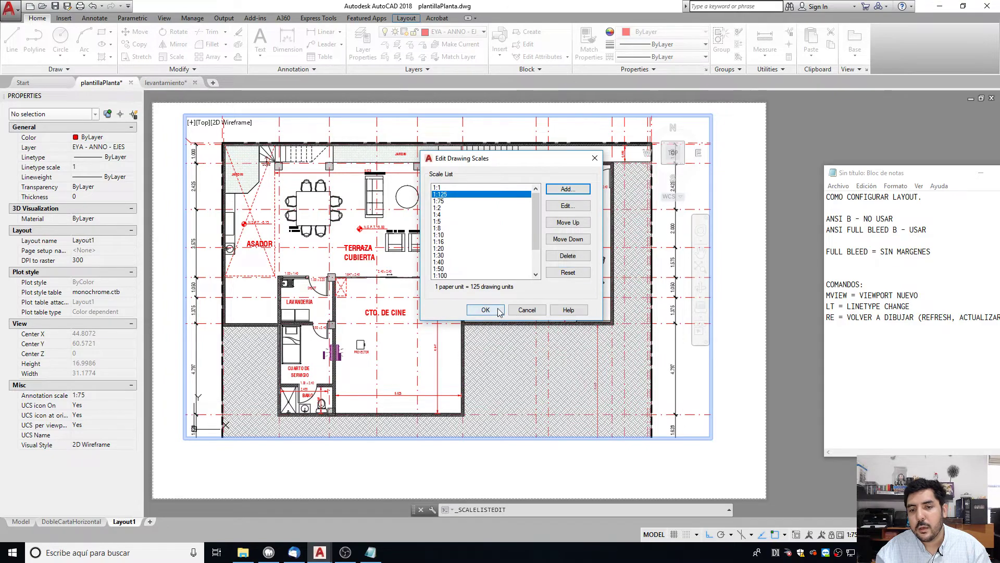
key("Return")
Set the viewport scale to 1:125 and return to paper space.
left_click(857, 535)
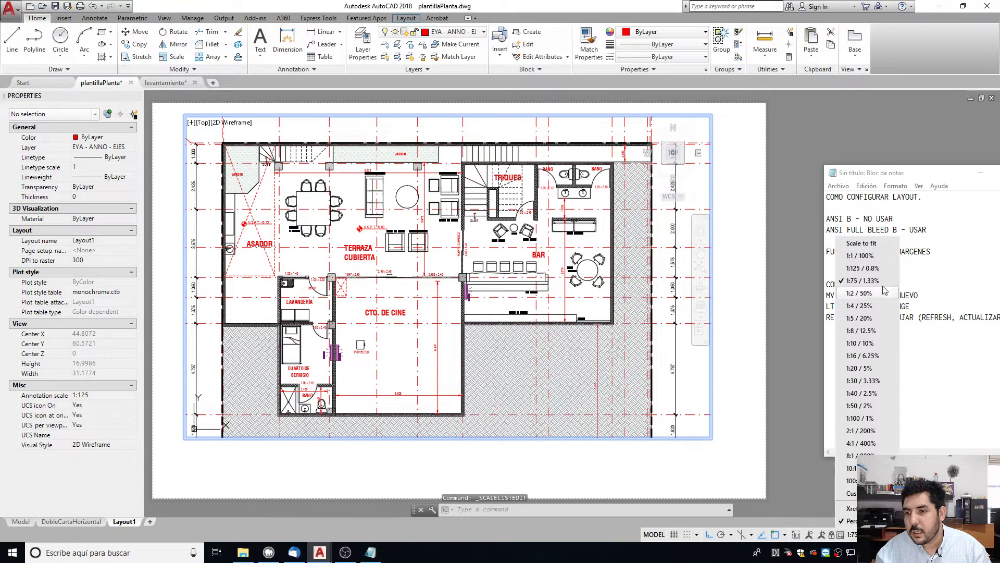
left_click(878, 267)
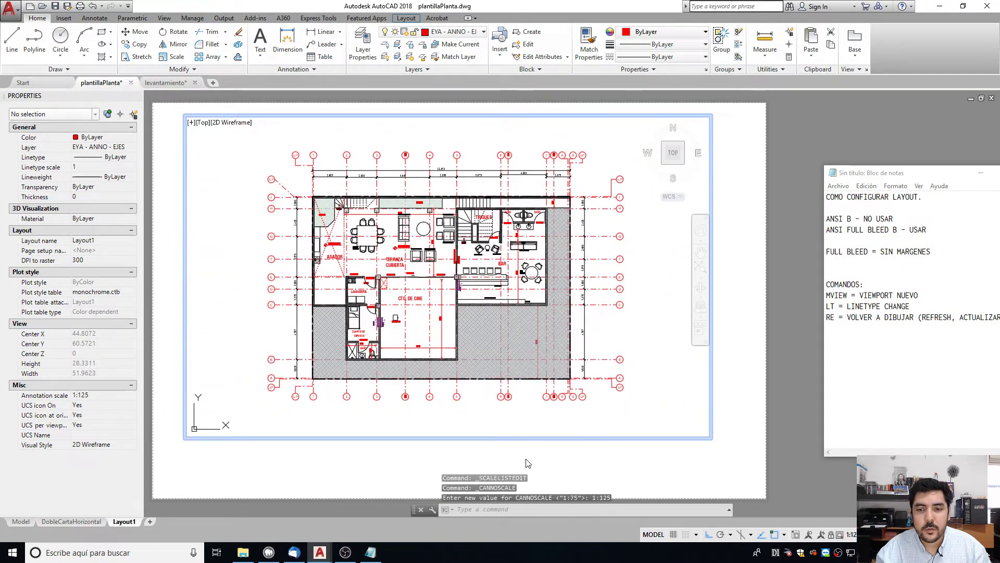
double_click(526, 462)
key("Escape")
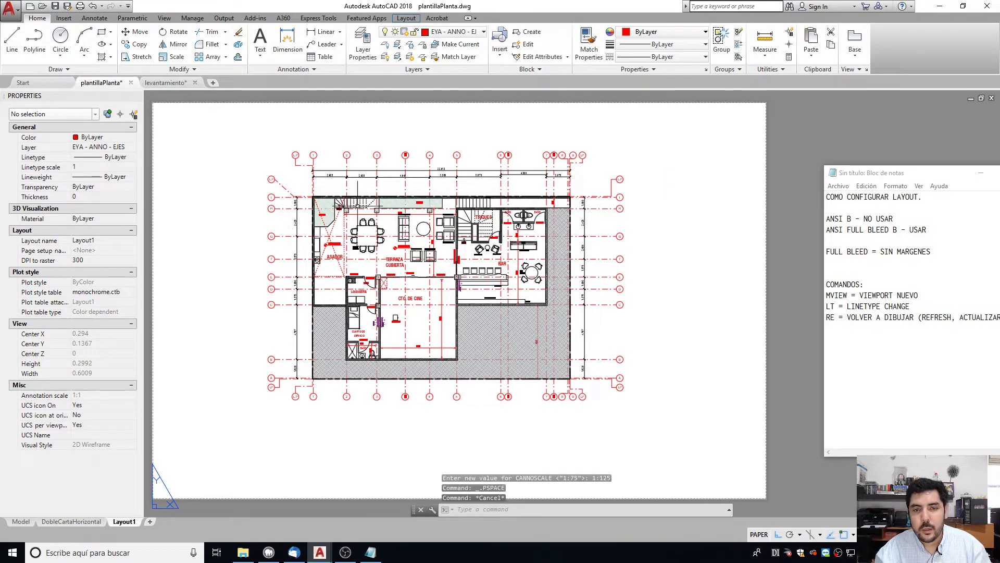
Draw a polyline border along the sheet's printable edges, starting at 0,0 and passing through three more corners.
middle_click_drag(388, 321, 423, 309)
scroll(416, 312, "down", 2)
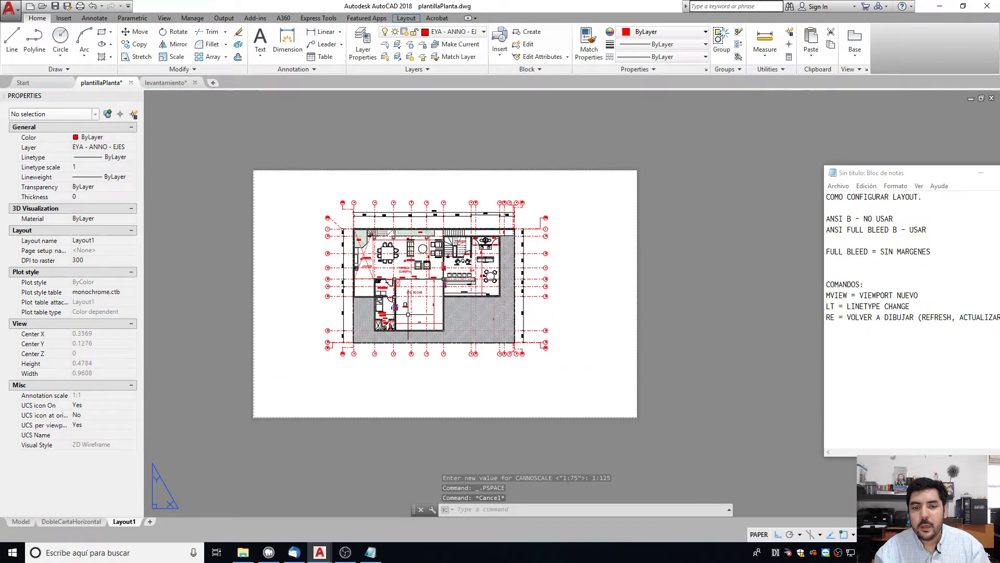
key("Escape")
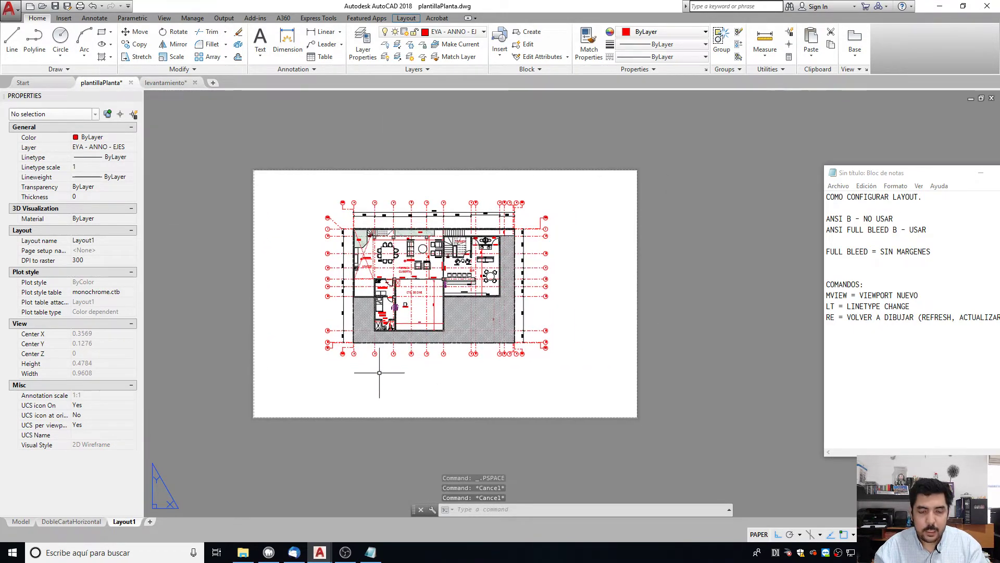
type("PL")
key("Return")
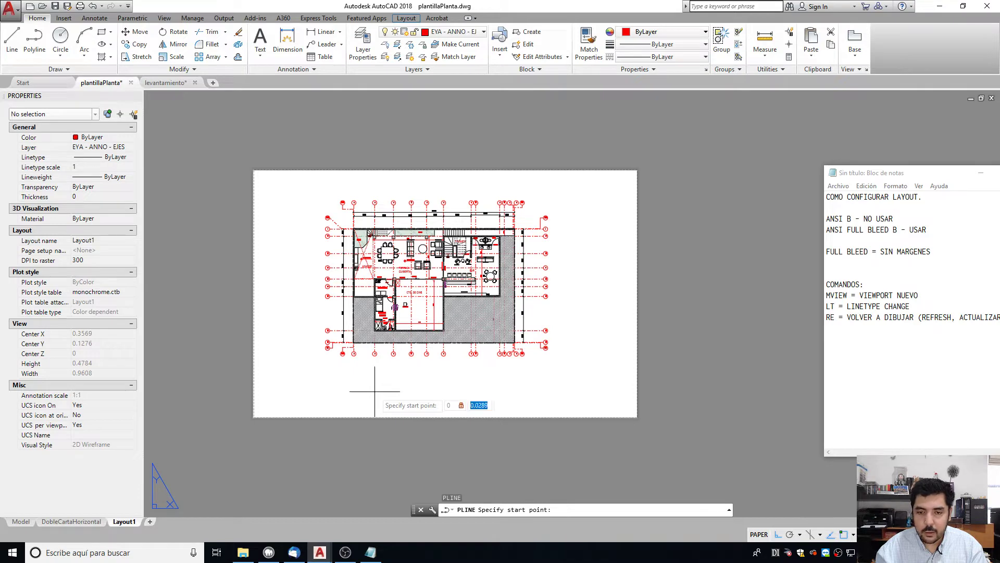
type("0,0")
key("Return")
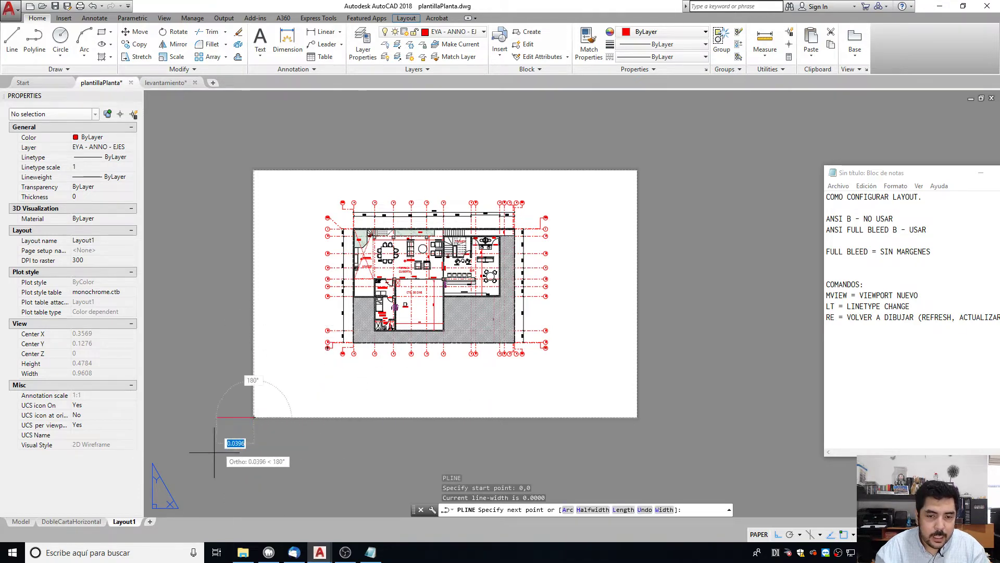
scroll(254, 416, "up", 10)
scroll(339, 332, "up", 3)
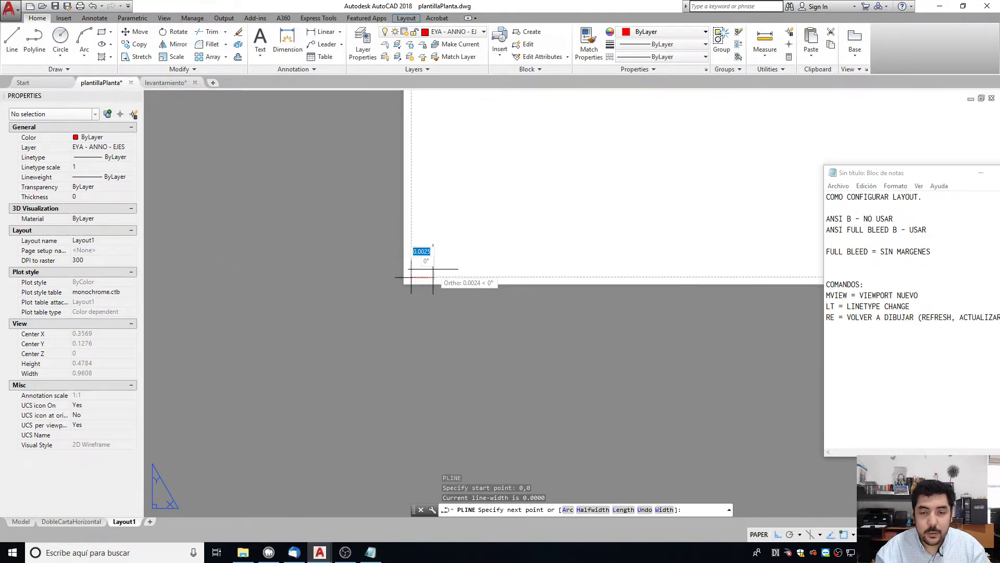
scroll(365, 336, "down", 8)
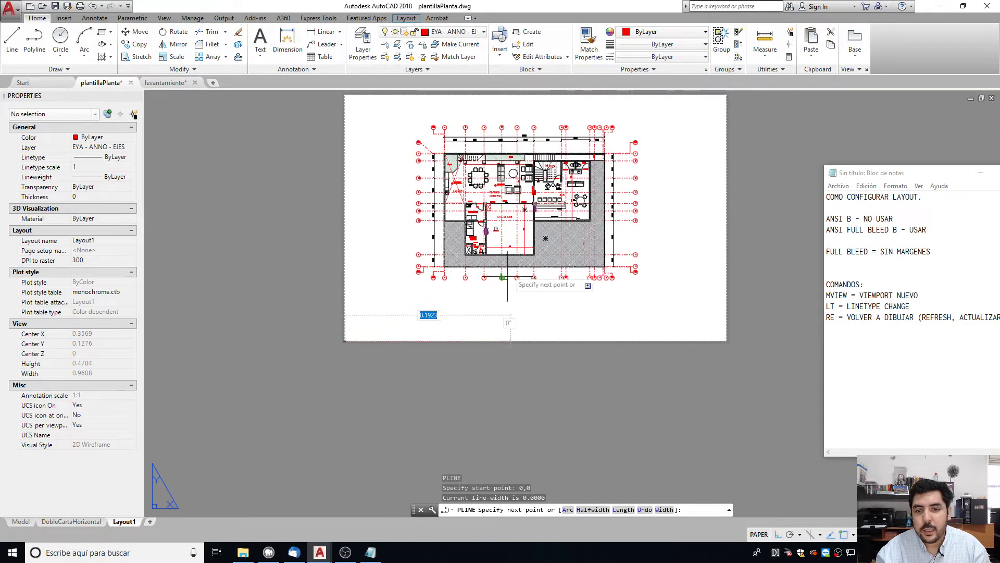
scroll(354, 333, "up", 4)
scroll(380, 357, "down", 4)
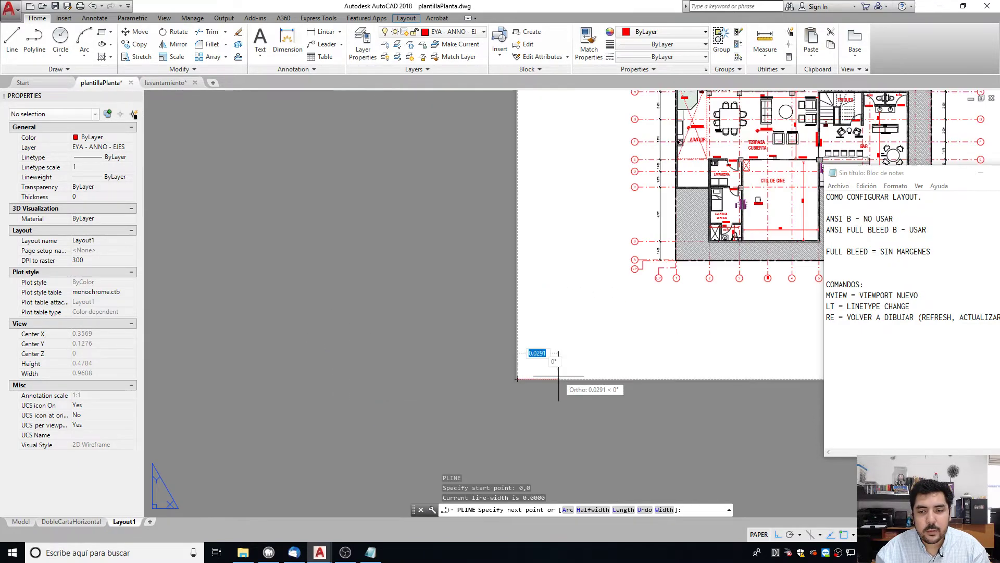
left_click(620, 381)
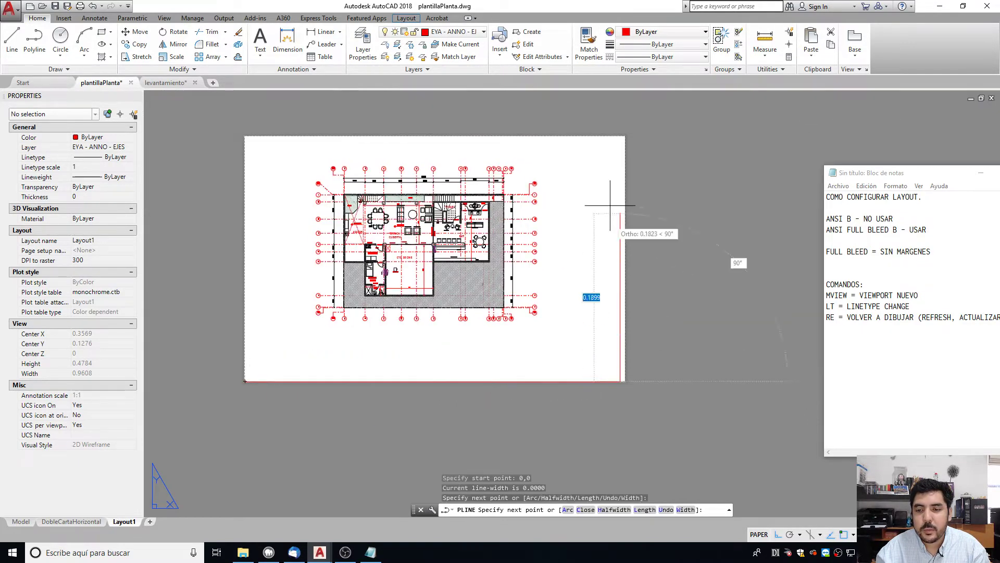
left_click(620, 137)
left_click(245, 137)
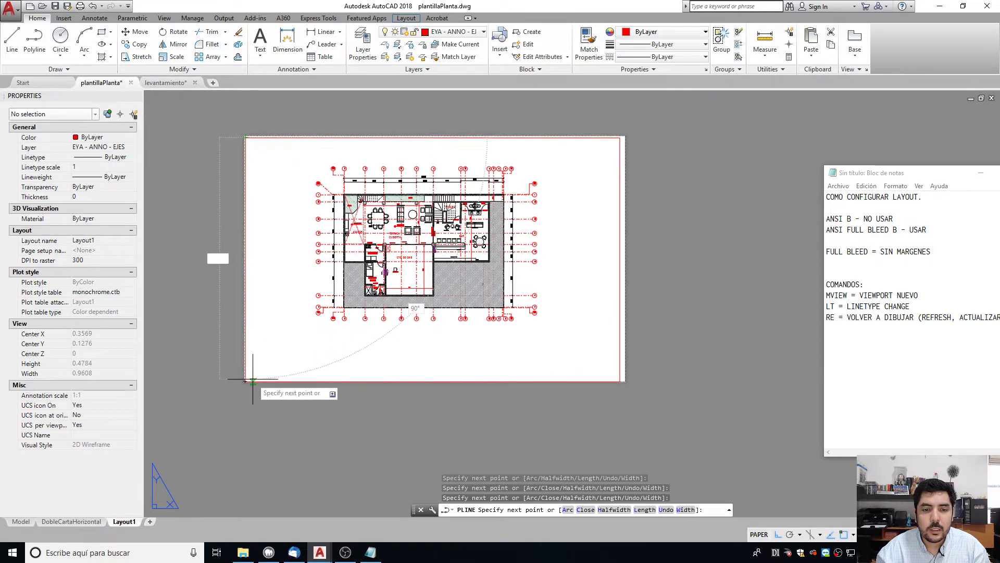
key("Escape")
key("Escape")
Erase the polyline border drawn around the sheet.
left_click(527, 122)
left_click(499, 199)
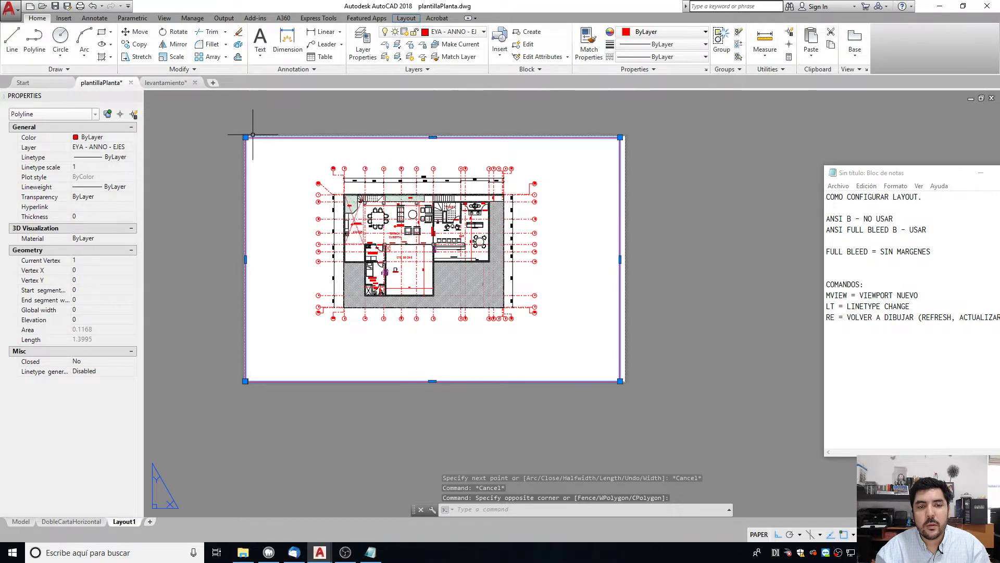
type("E")
key("Return")
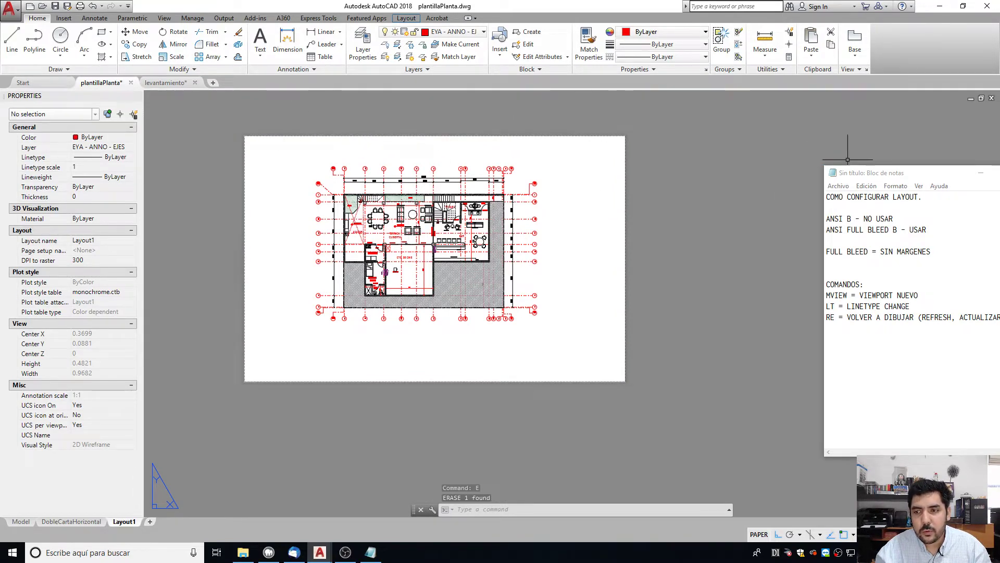
Move the Notepad window so that its command notes are fully in view, and return to the drawing.
left_click_drag(880, 174, 809, 162)
left_click(598, 161)
key("Escape")
key("Escape")
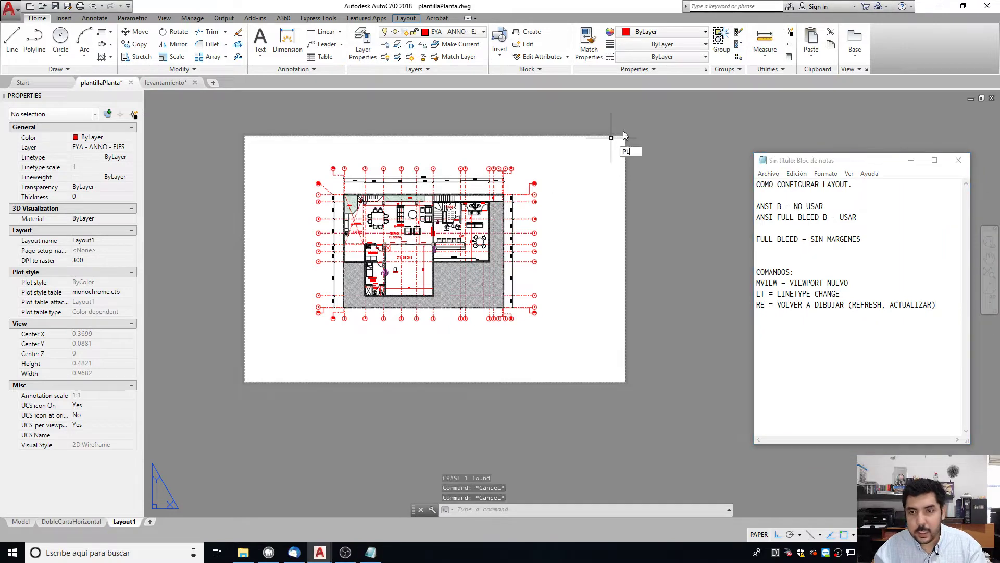
type("PL")
key("Return")
scroll(625, 137, "up", 4)
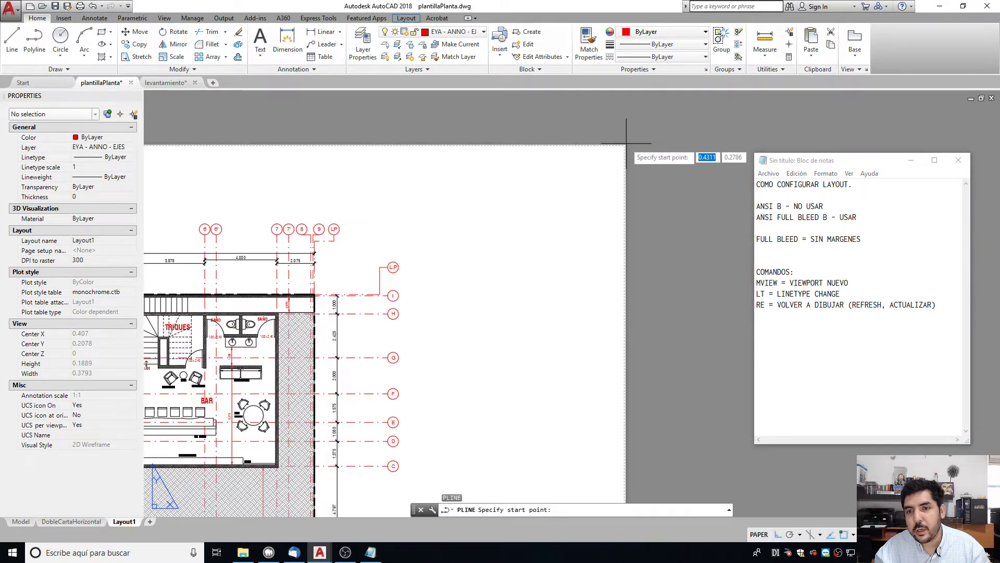
scroll(626, 143, "down", 5)
left_click(578, 186)
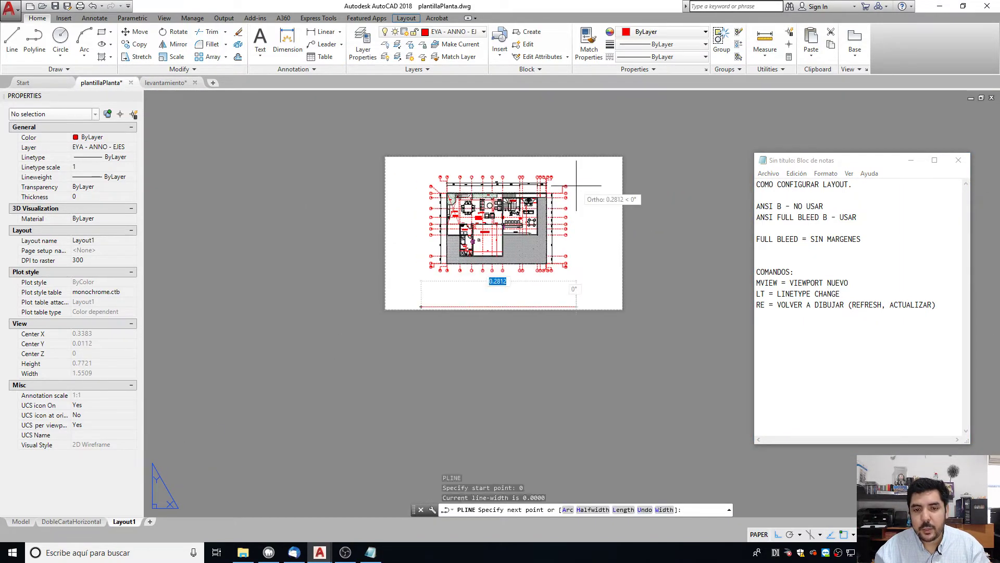
key("Escape")
key("Escape")
type("PL")
key("Return")
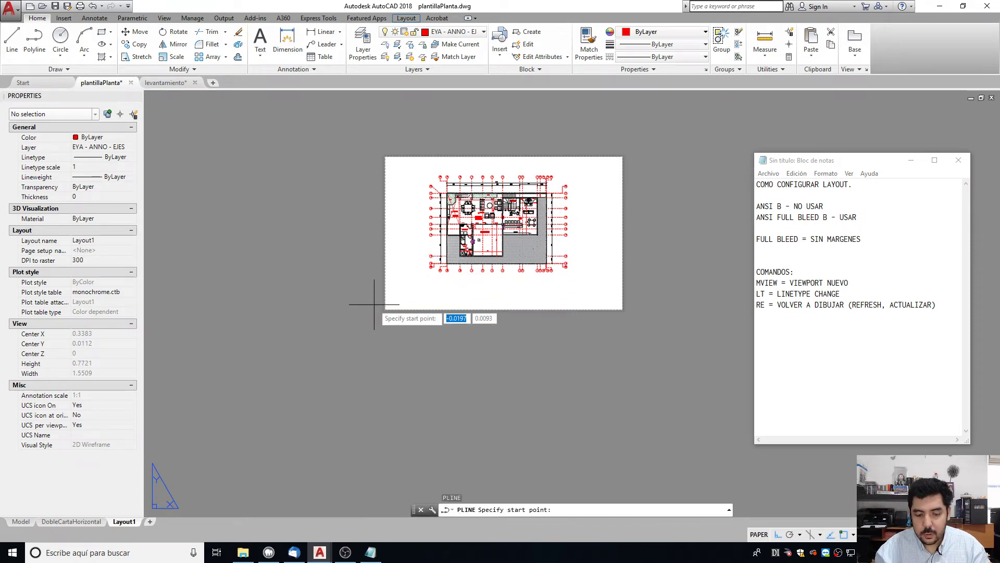
type("0,0")
key("Return")
scroll(594, 303, "up", 4)
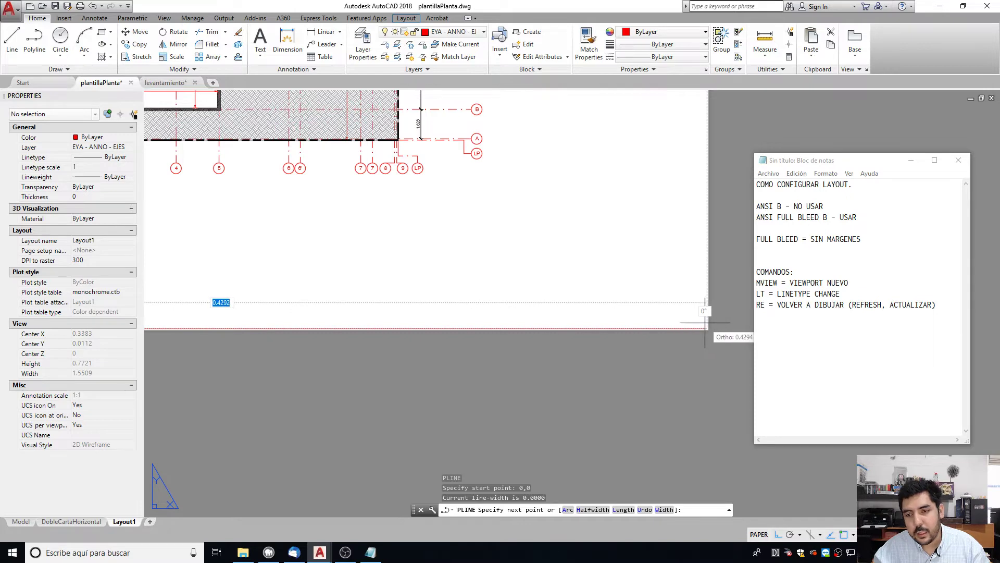
scroll(713, 343, "down", 4)
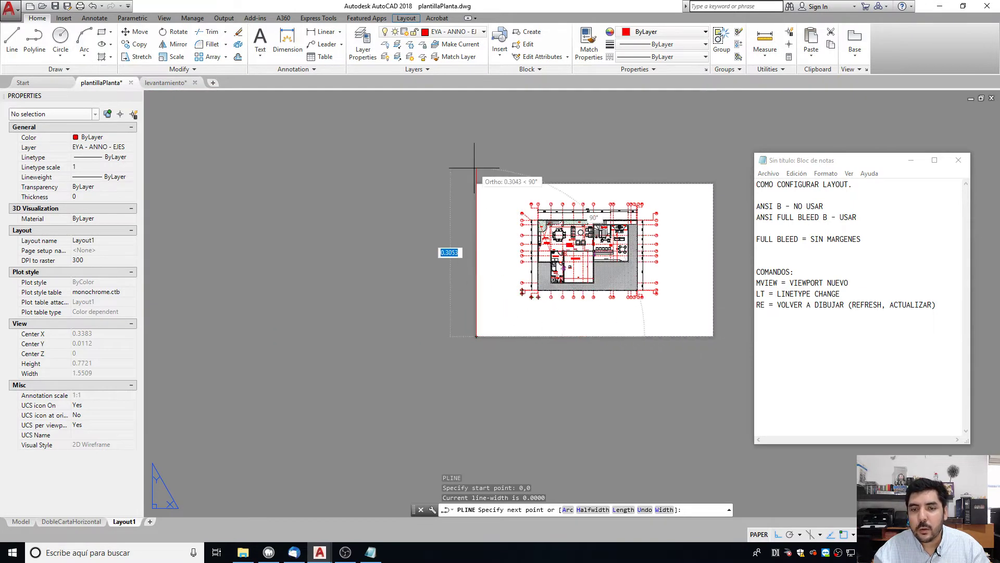
scroll(494, 236, "up", 4)
scroll(515, 270, "down", 2)
middle_click_drag(515, 270, 402, 261)
key("Escape")
key("Escape")
key("Escape")
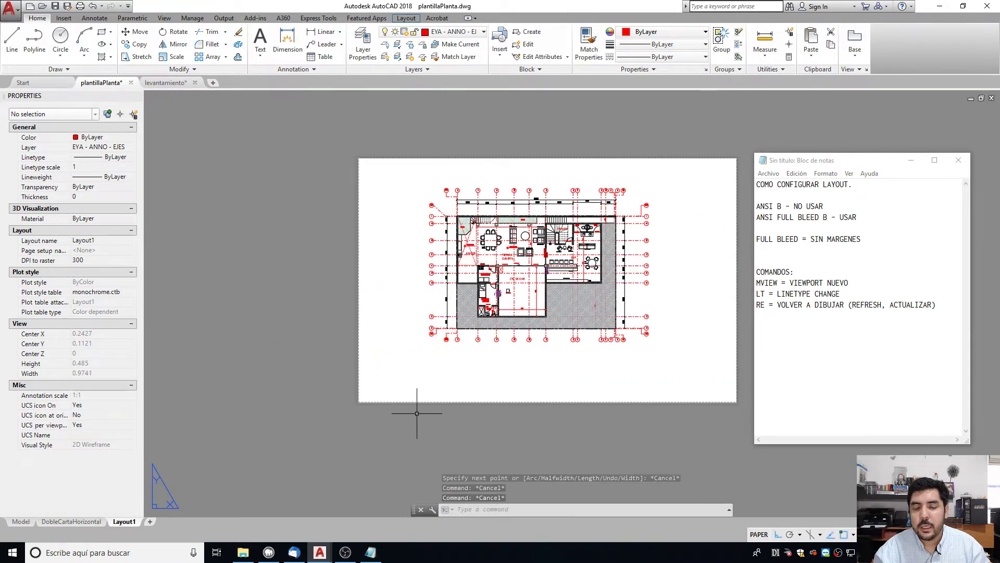
Create a second viewport with MVIEW using the Fit option so it fills the whole printable sheet area.
key("Escape")
scroll(482, 363, "up", 2)
scroll(357, 400, "down", 2)
middle_click_drag(357, 399, 279, 396)
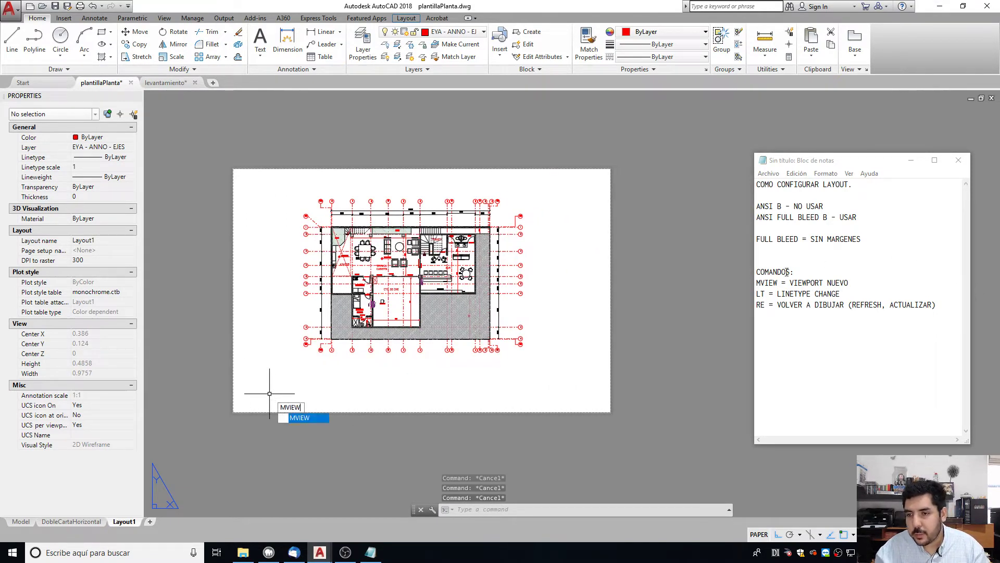
key("Return")
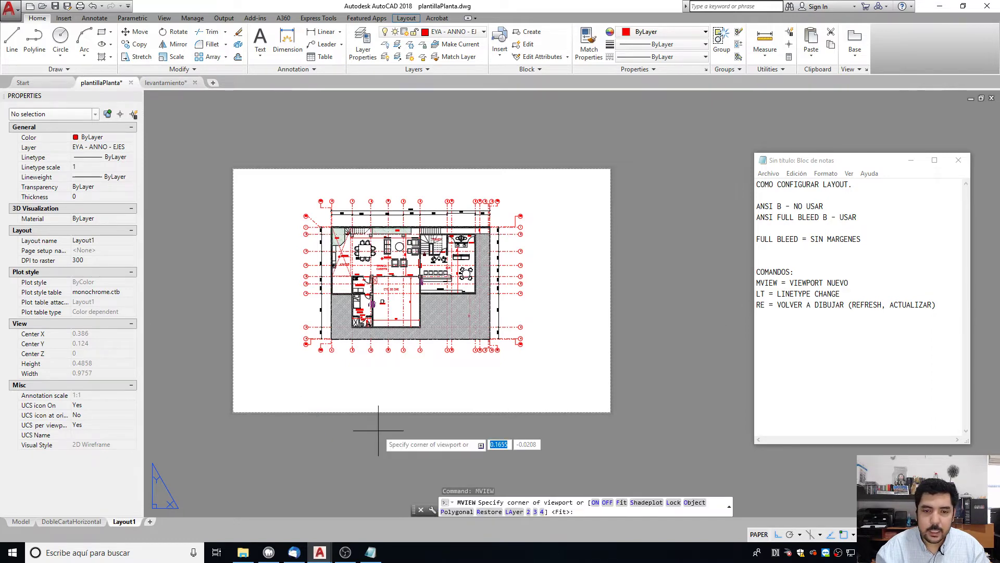
key("Return")
key("Escape")
scroll(606, 172, "up", 4)
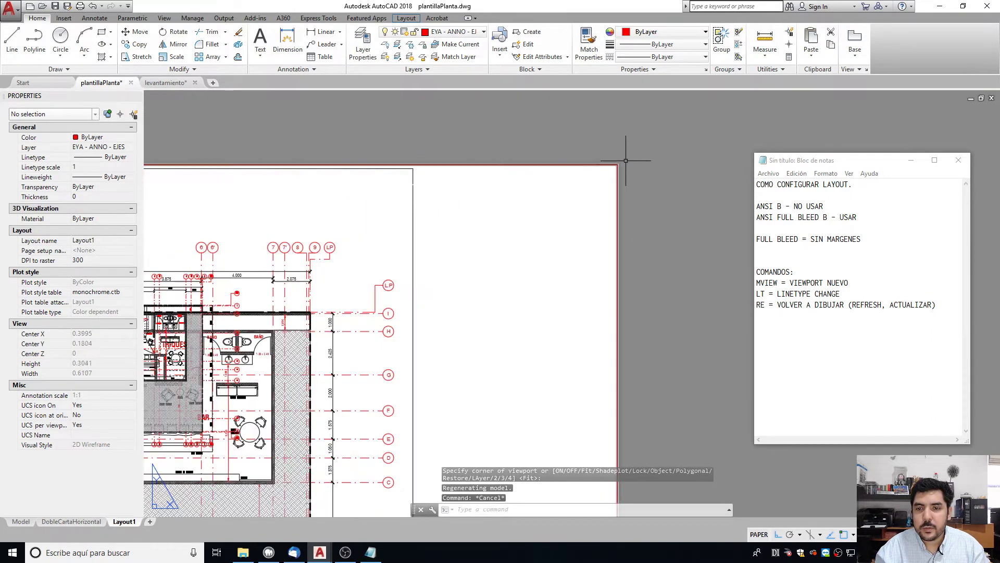
left_click(625, 161)
left_click(536, 230)
scroll(526, 239, "down", 4)
middle_click_drag(498, 300, 525, 277)
key("Escape")
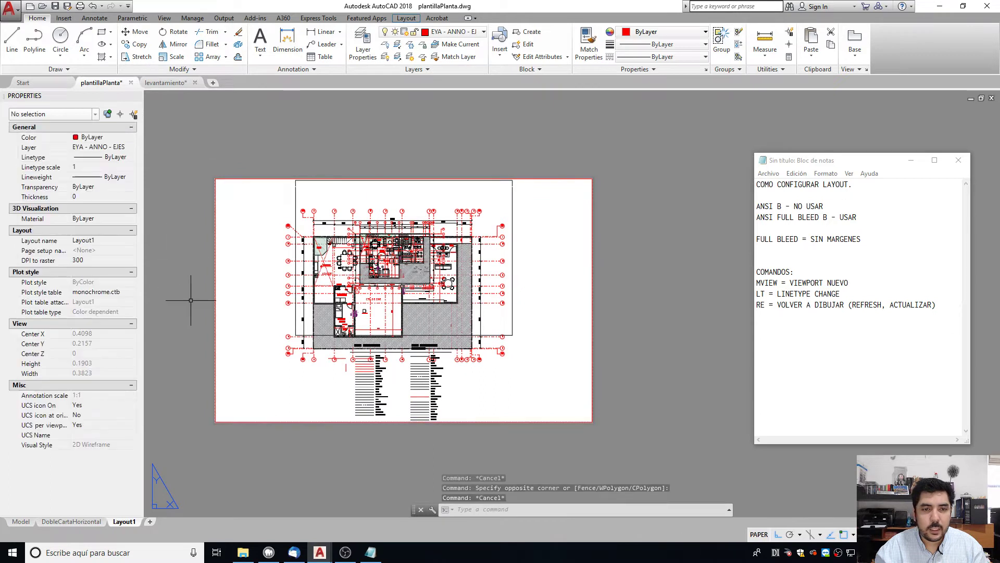
Add the note "VIEW / ENTER / ENTER = VIEWPORT DEL TAMAÑO DEL MEMBRETE" to the commands in Notepad, and return to the drawing.
left_click(943, 306)
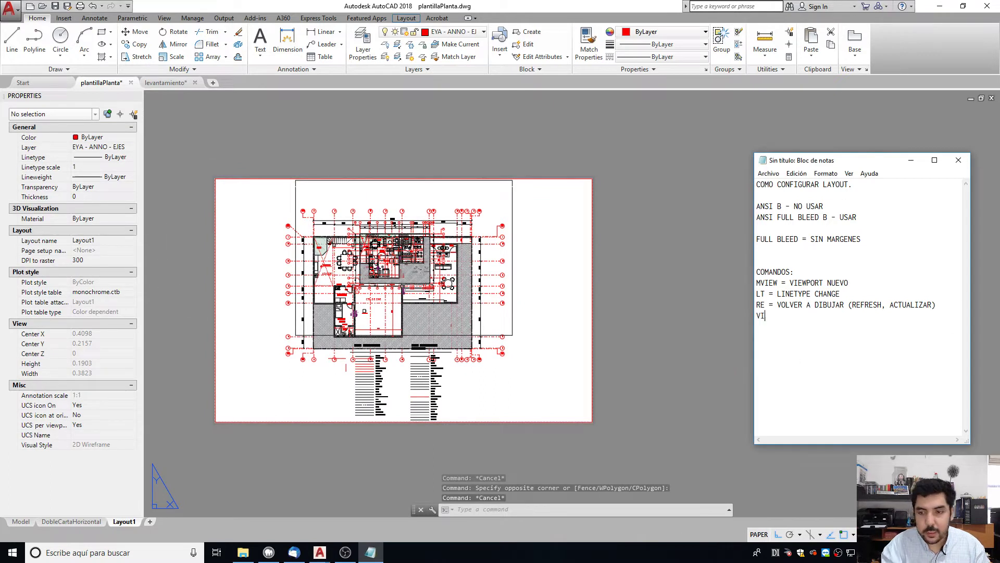
type("VIEWPORT DEL TAMAÑO")
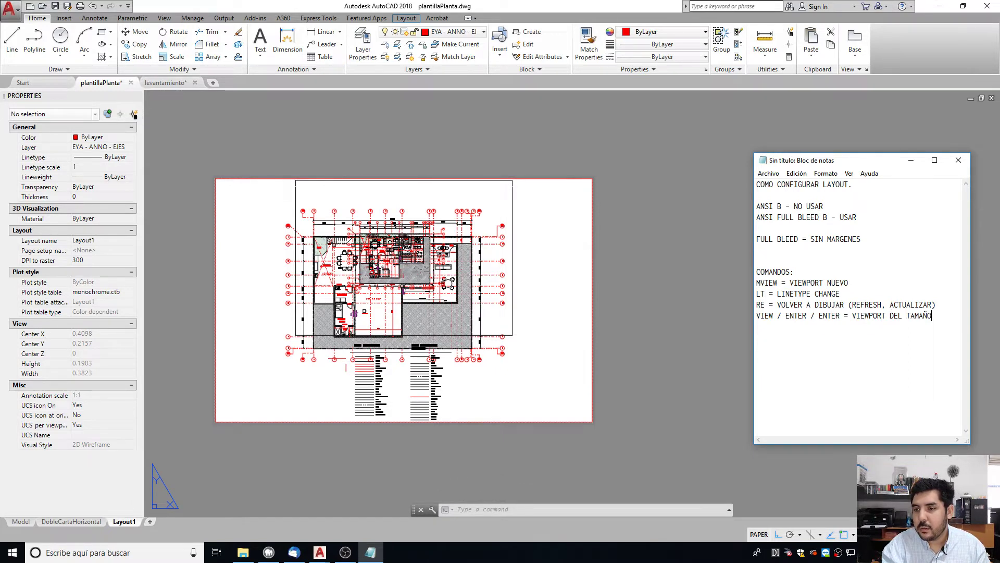
type("DEL MEMBRETE")
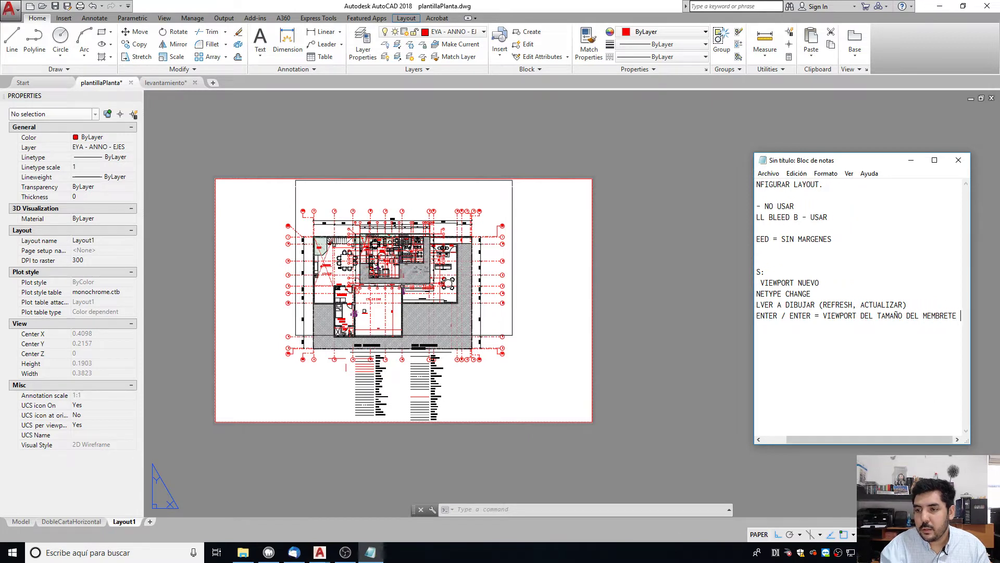
left_click_drag(869, 441, 823, 440)
left_click(638, 331)
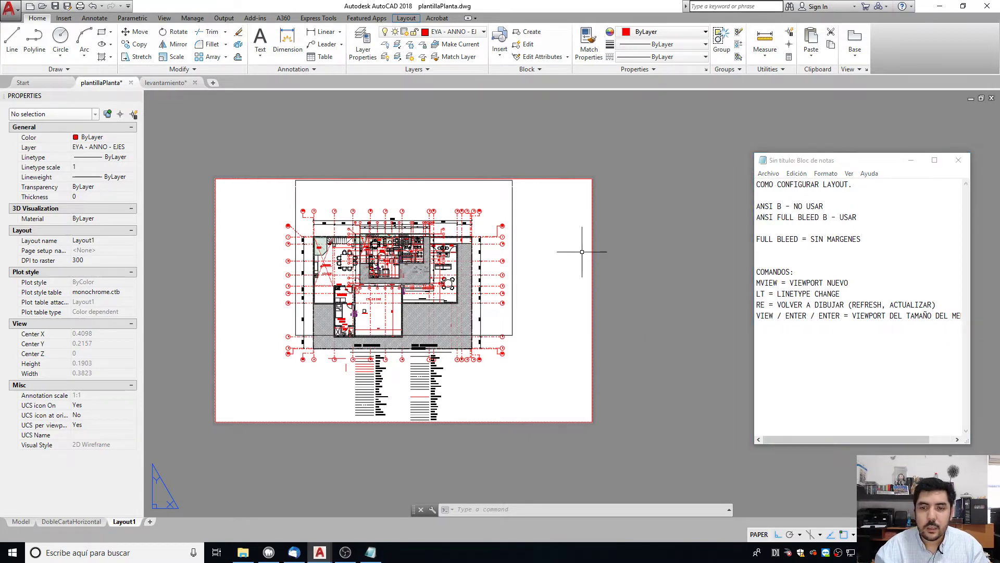
key("Escape")
key("Escape")
key("Escape")
middle_click_drag(578, 202, 550, 208)
type("pl")
key("Return")
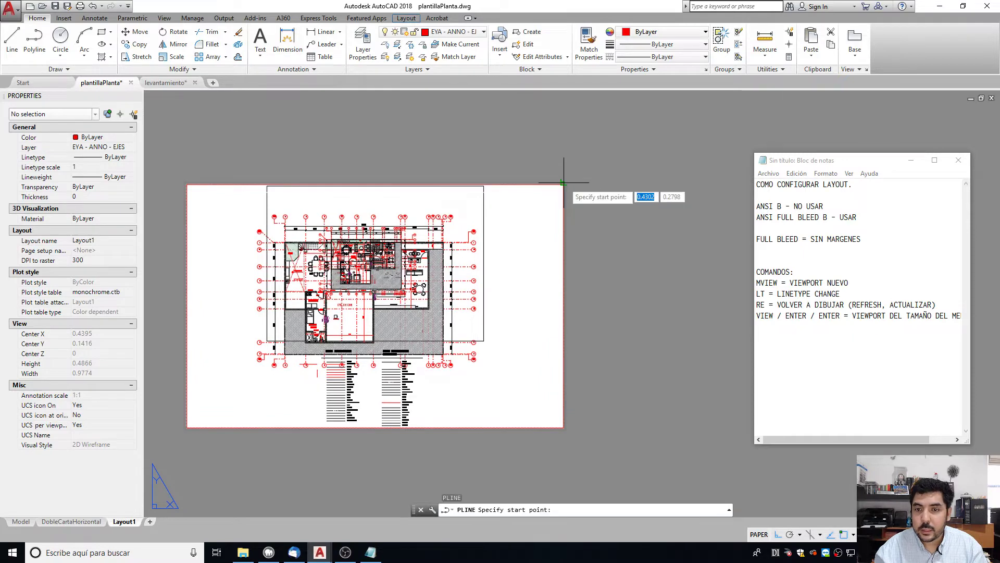
left_click(564, 183)
key("Escape")
Draw a short horizontal polyline running outward from the fitted viewport's upper-right corner as a guide.
scroll(566, 187, "up", 3)
key("Escape")
type("pl")
key("Return")
left_click(559, 167)
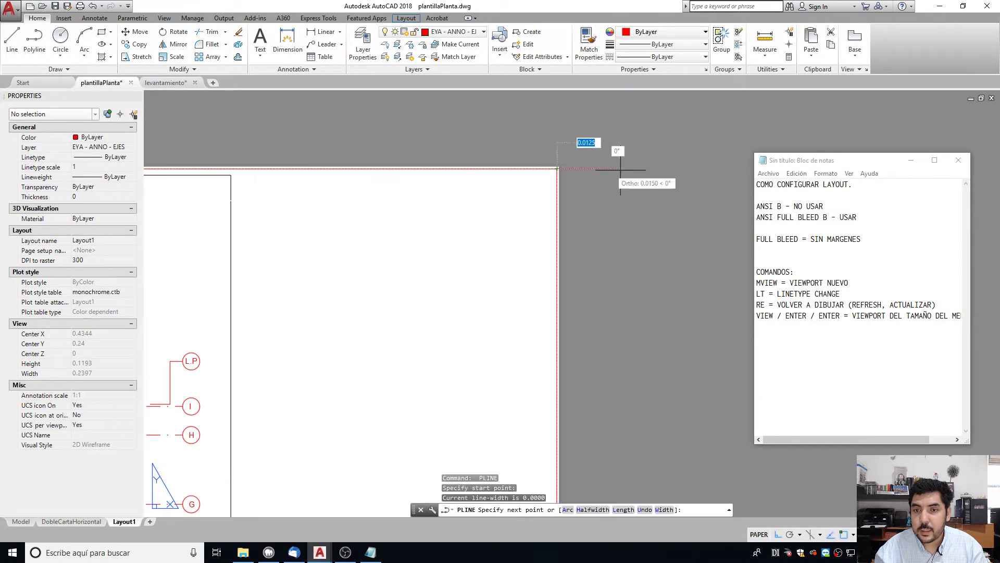
left_click(666, 177)
key("Escape")
Draw a short vertical polyline running down from the fitted viewport's lower-left corner as a guide.
scroll(761, 129, "down", 4)
key("Return")
left_click(308, 396)
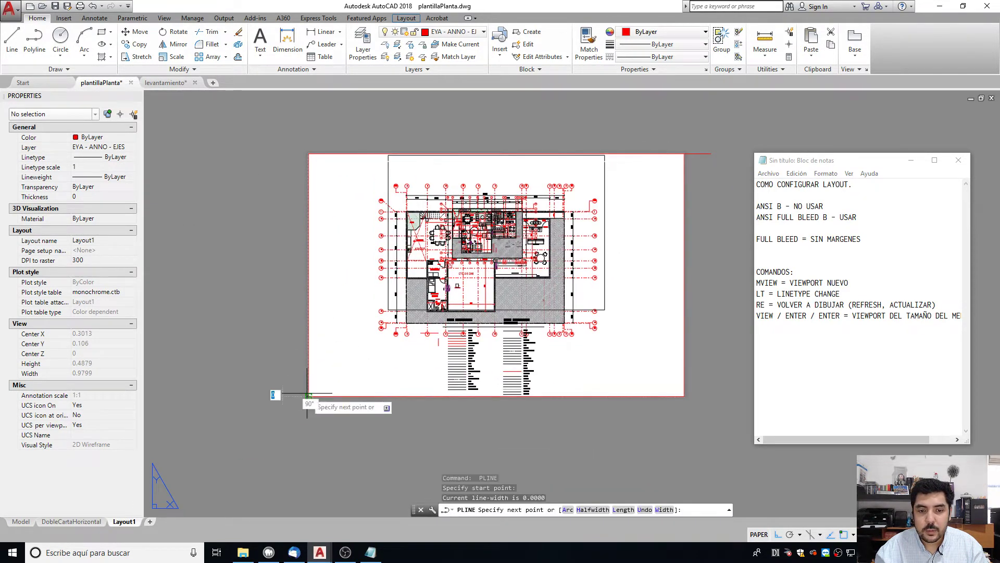
left_click(308, 443)
key("Escape")
Erase the viewport that fills the whole sheet, keeping the two guide lines.
left_click(348, 391)
left_click(340, 405)
type("e")
key("Return")
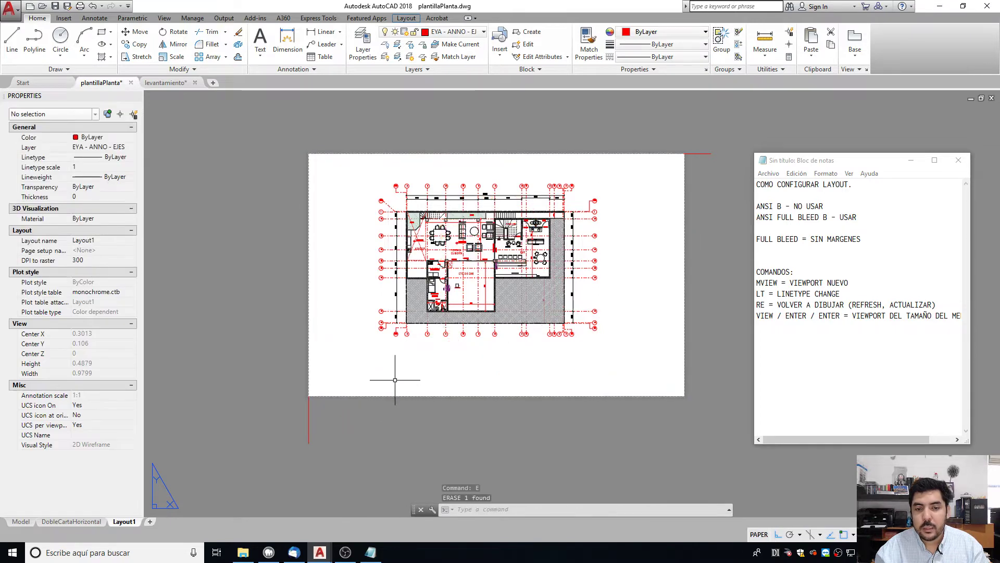
Draw a rectangle as the sheet border, from the lower-left guide line's upper end to the upper-right guide line's inner end.
middle_click_drag(403, 380, 341, 403)
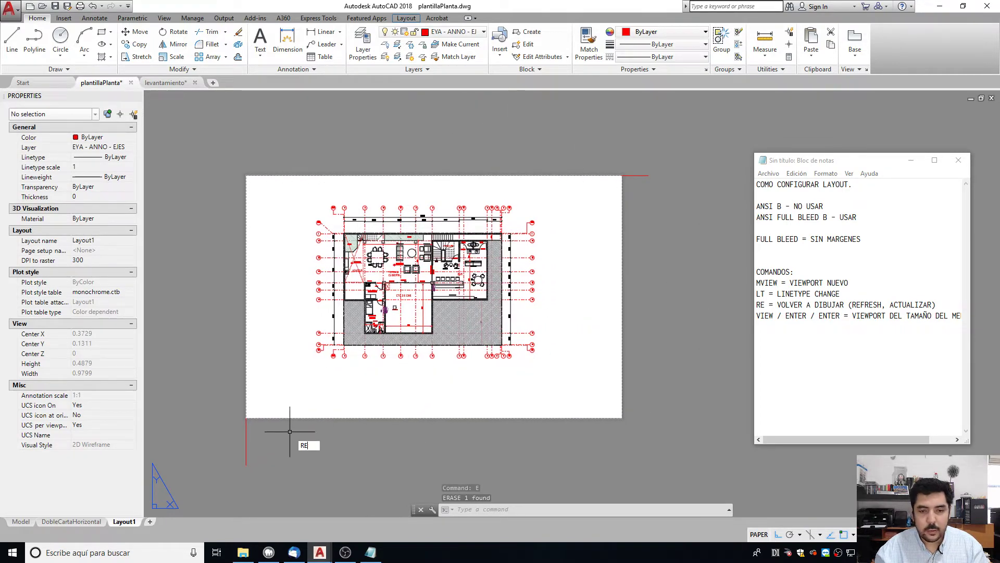
type("c")
key("Return")
left_click(247, 418)
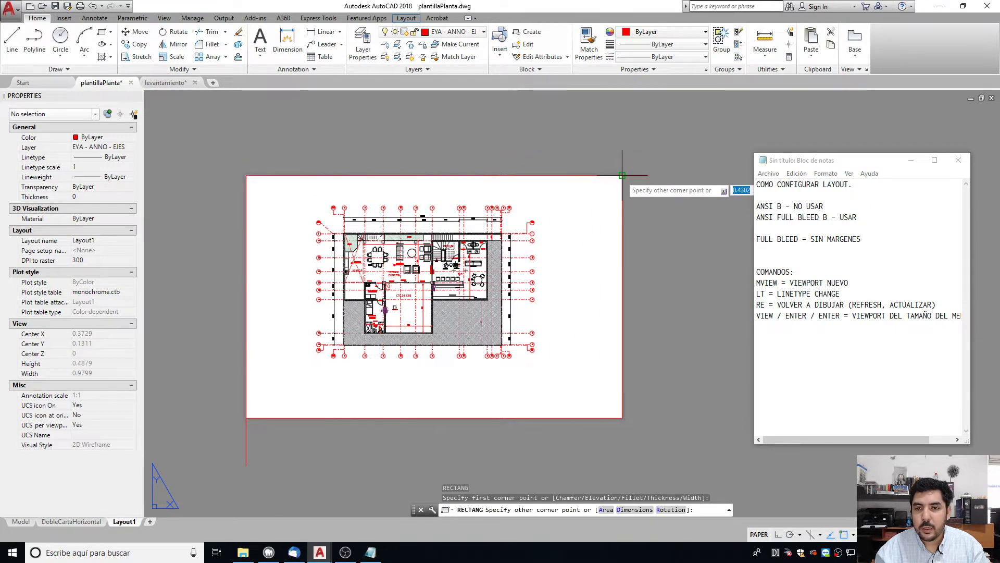
left_click(622, 176)
key("Escape")
Assign the border rectangle and both guide lines to layer 0.
left_click(639, 201)
left_click(610, 154)
left_click(253, 442)
left_click(217, 422)
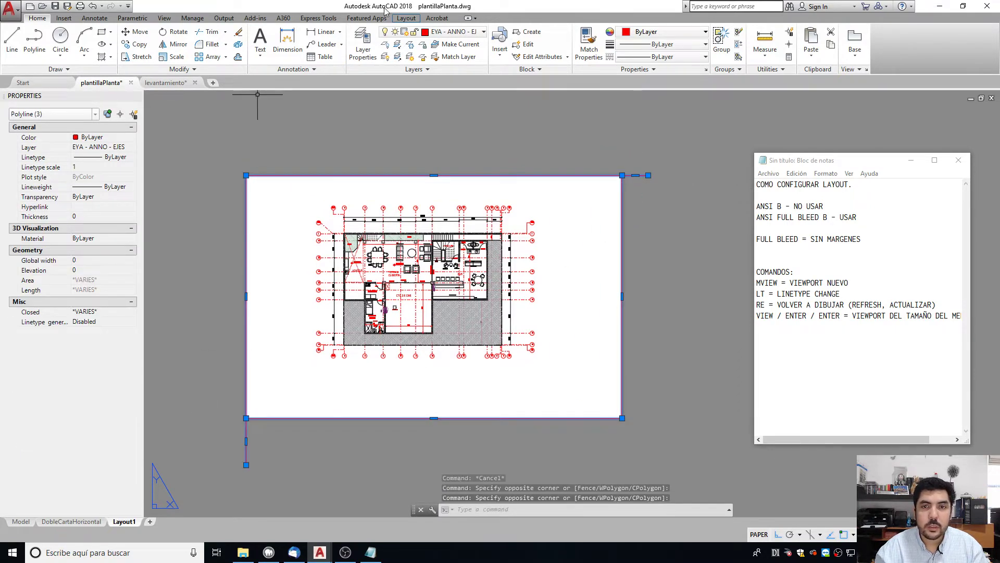
left_click(453, 32)
key("Escape")
key("Escape")
key("Escape")
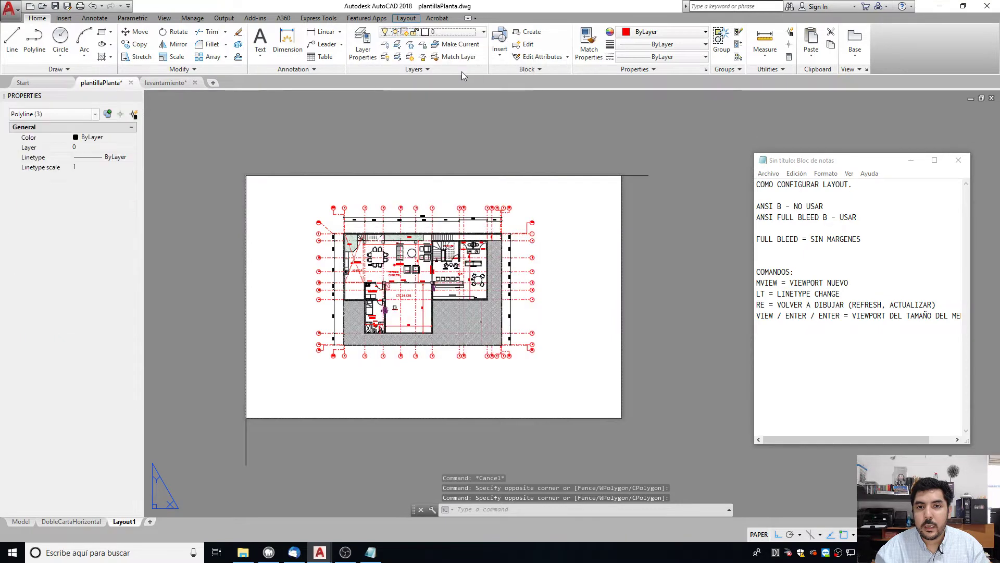
Erase the vertical guide line below the border's lower-left corner.
left_click(297, 467)
left_click(233, 445)
type("e")
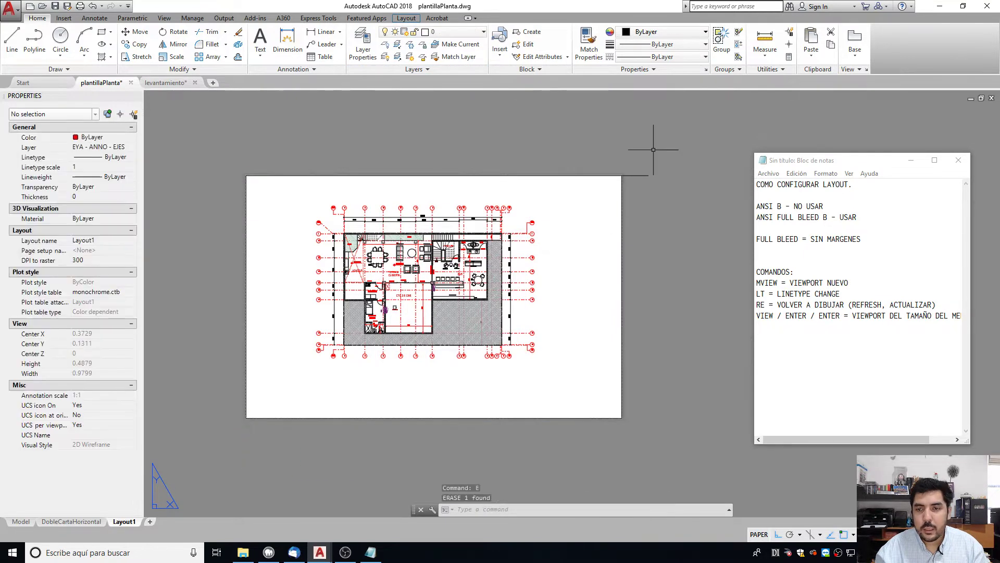
Erase the remaining horizontal guide line outside the border's upper-right corner.
left_click(653, 151)
left_click(641, 203)
type("e")
left_click(640, 203)
left_click(614, 192)
scroll(637, 167, "up", 5)
key("Escape")
key("Escape")
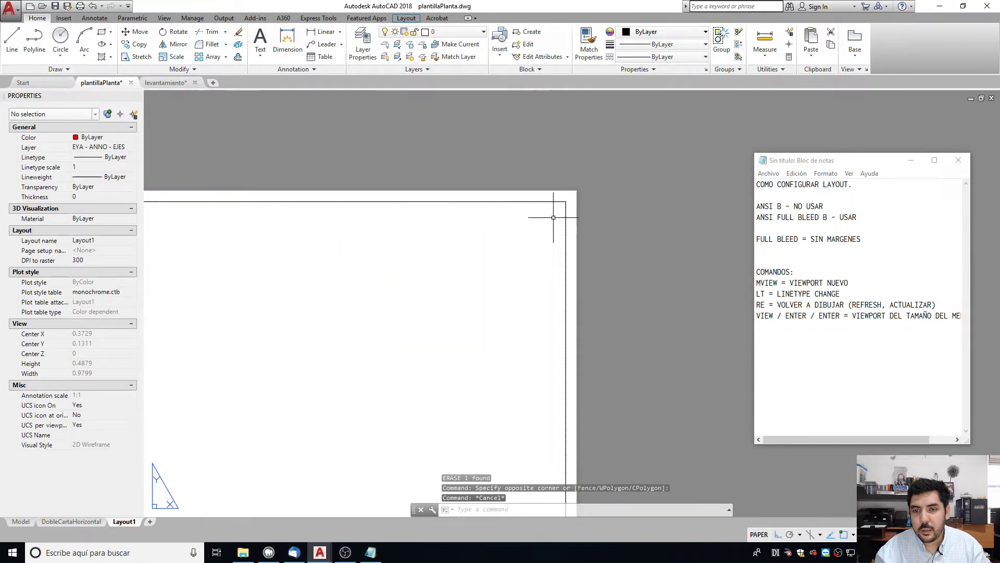
scroll(554, 212, "down", 4)
key("Escape")
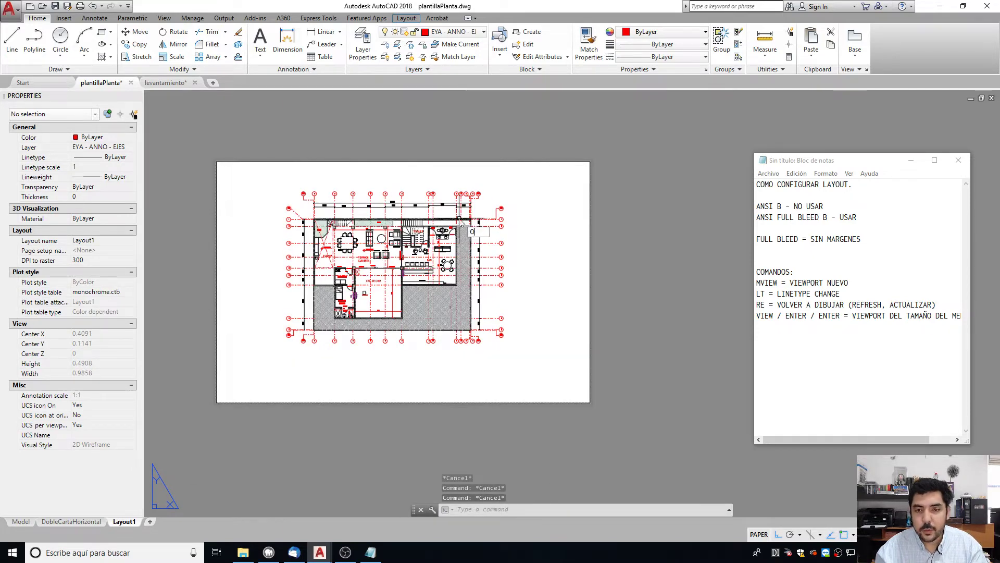
type("o")
key("Return")
scroll(581, 164, "up", 4)
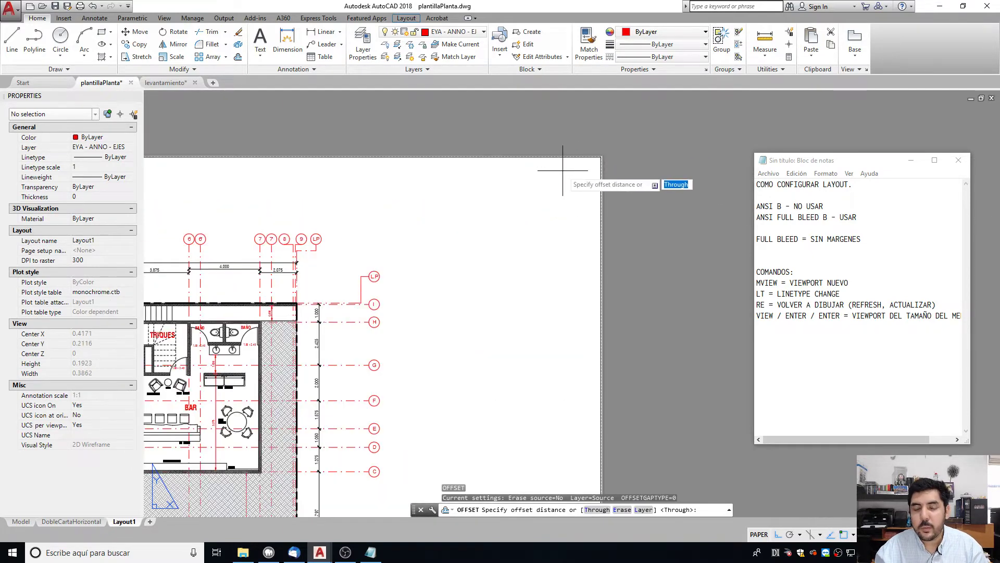
key("Escape")
key("Escape")
scroll(453, 290, "down", 4)
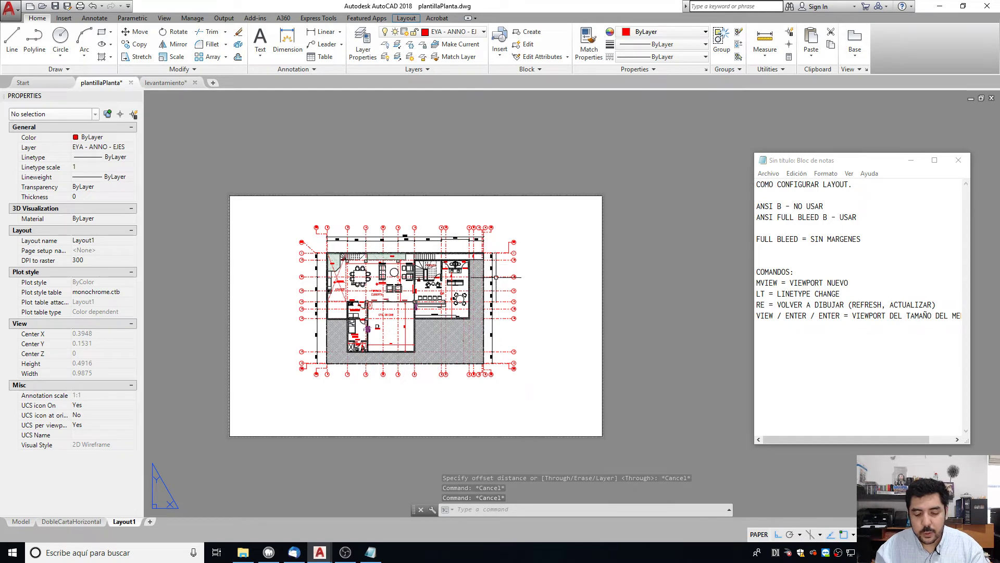
Offset the border rectangle inward by 0.01 to create an inner frame.
key("Return")
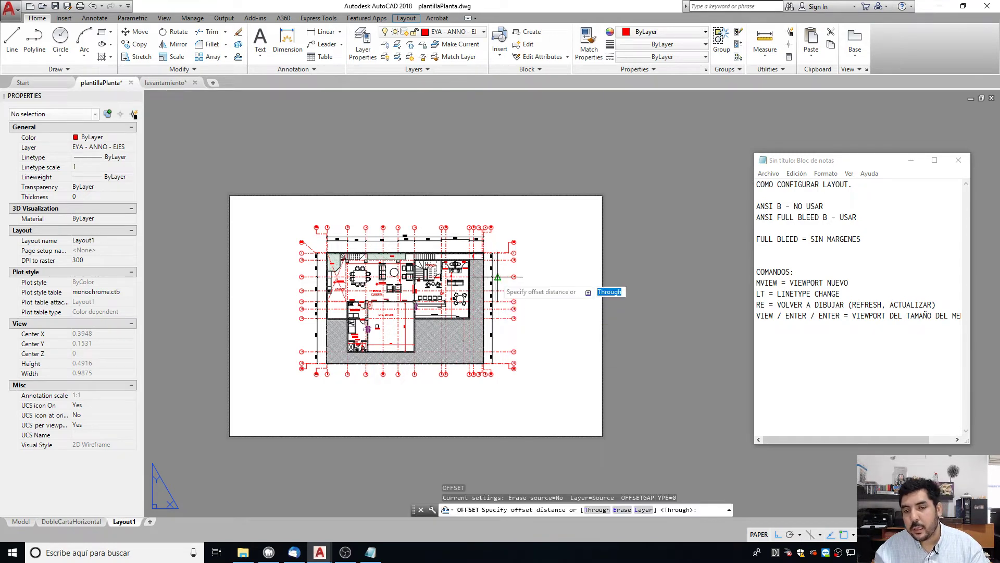
type(".01")
key("Return")
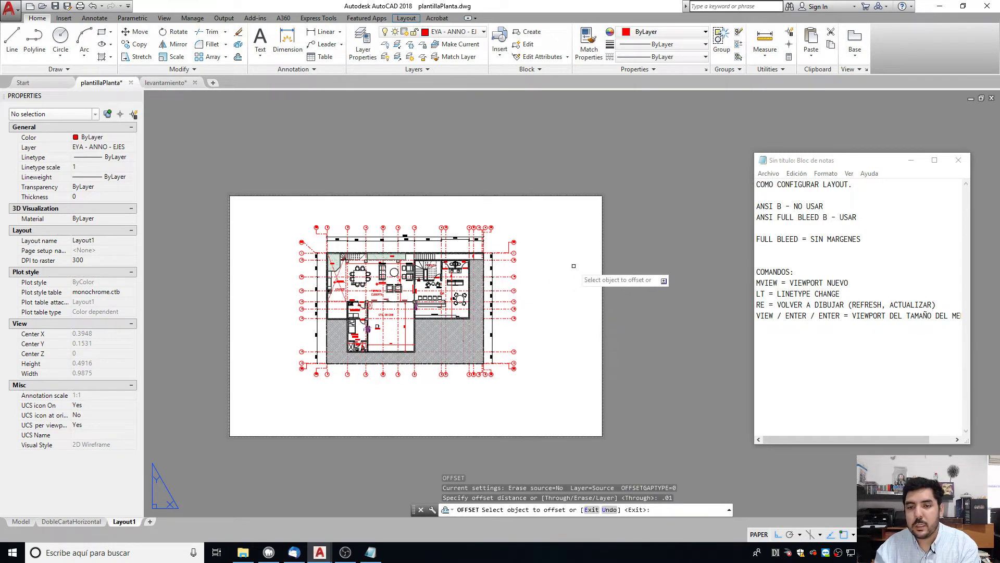
left_click(602, 256)
left_click(582, 252)
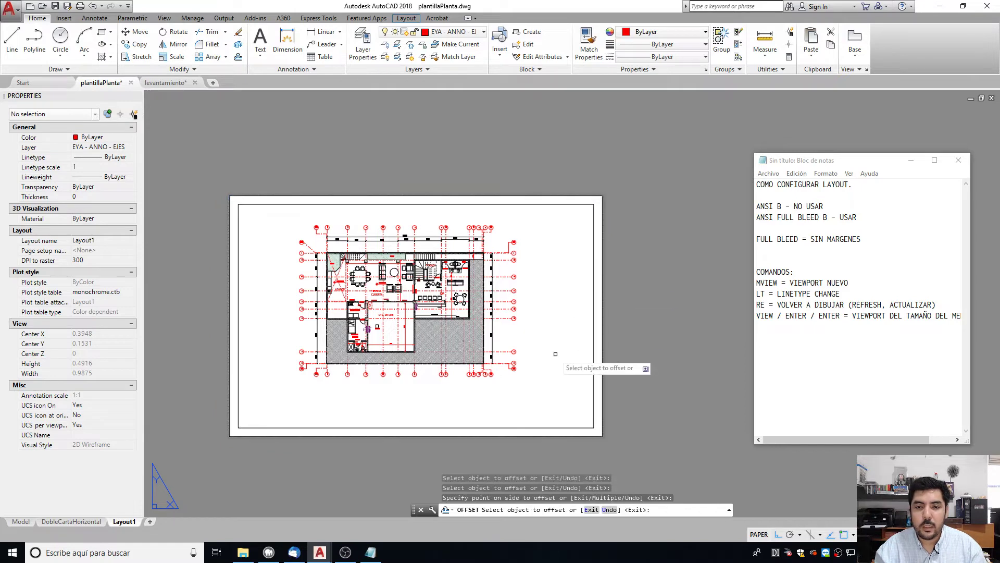
key("Escape")
key("Escape")
key("Escape")
Explode the inner frame rectangle into separate lines.
left_click(332, 427)
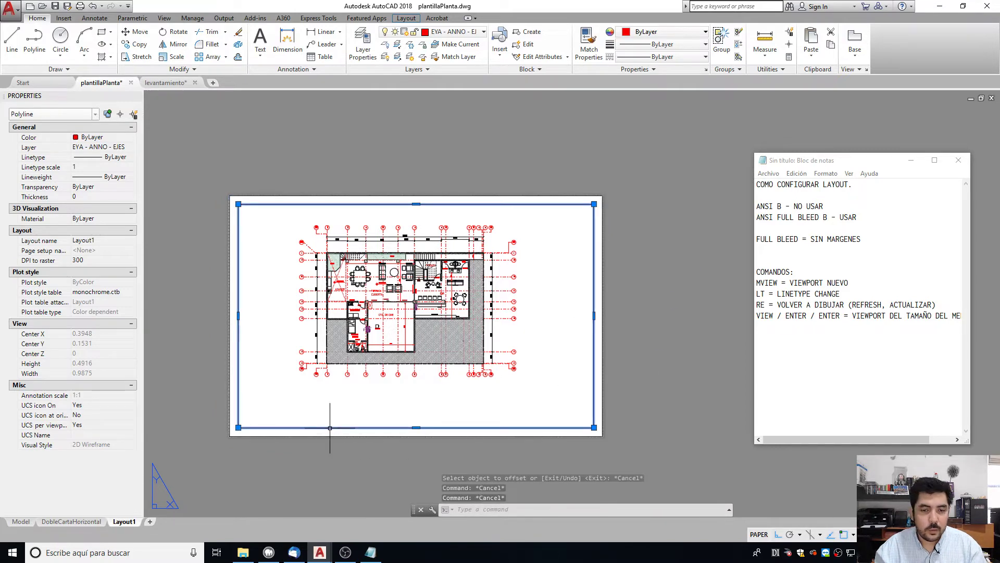
right_click(329, 396)
key("Escape")
key("Escape")
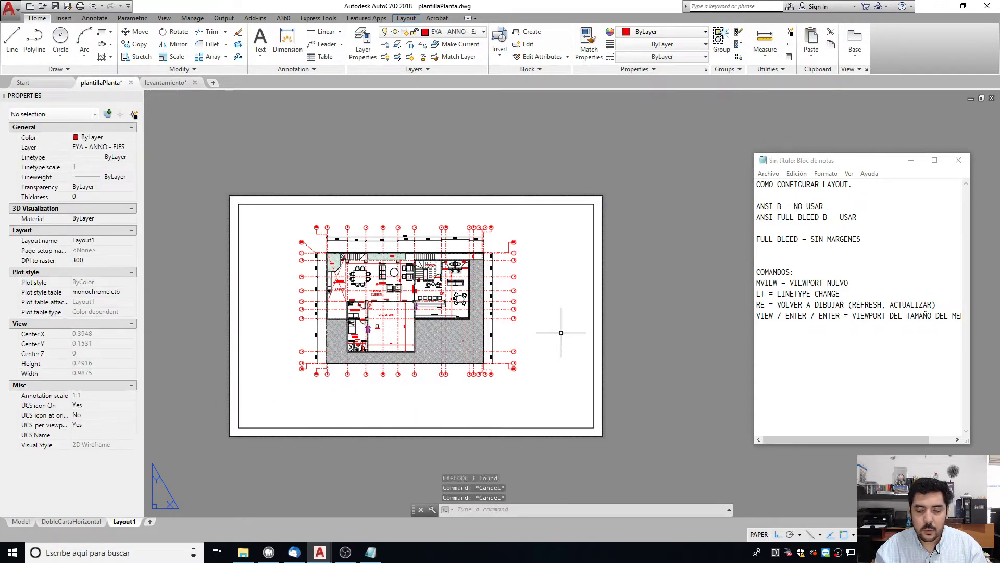
Offset the inner frame's right edge inward by 0.05 to form a title block strip.
type("o")
key("Return")
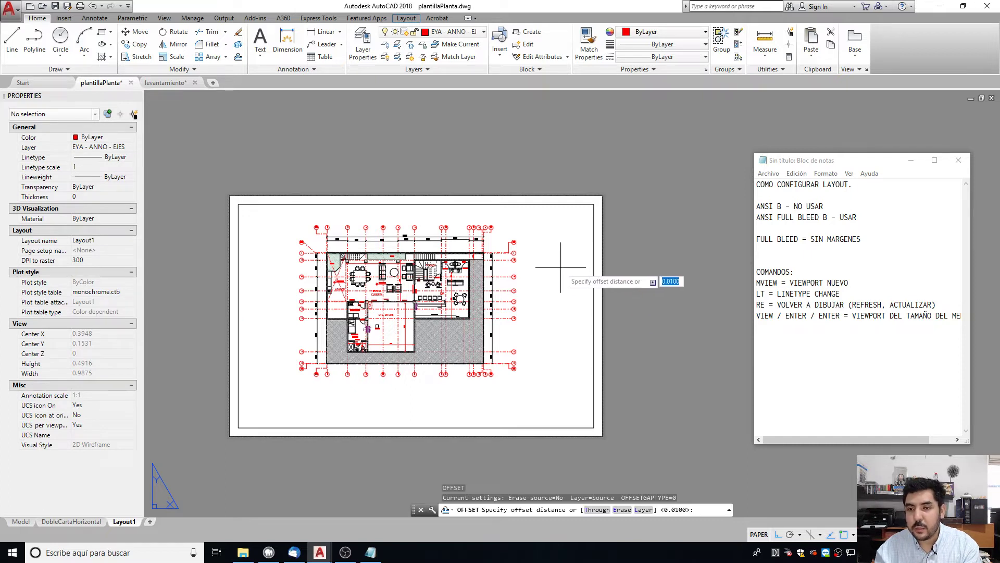
type(".05")
key("Return")
left_click(594, 272)
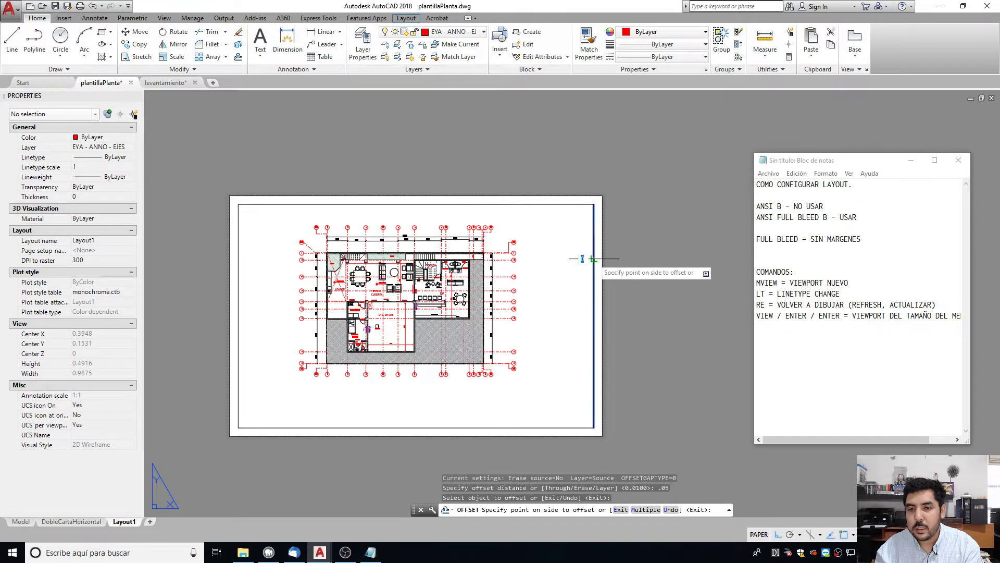
left_click(530, 311)
key("Escape")
key("Escape")
Activate the viewport, shift the floor plan left away from the title block strip, and return to paper space.
double_click(404, 315)
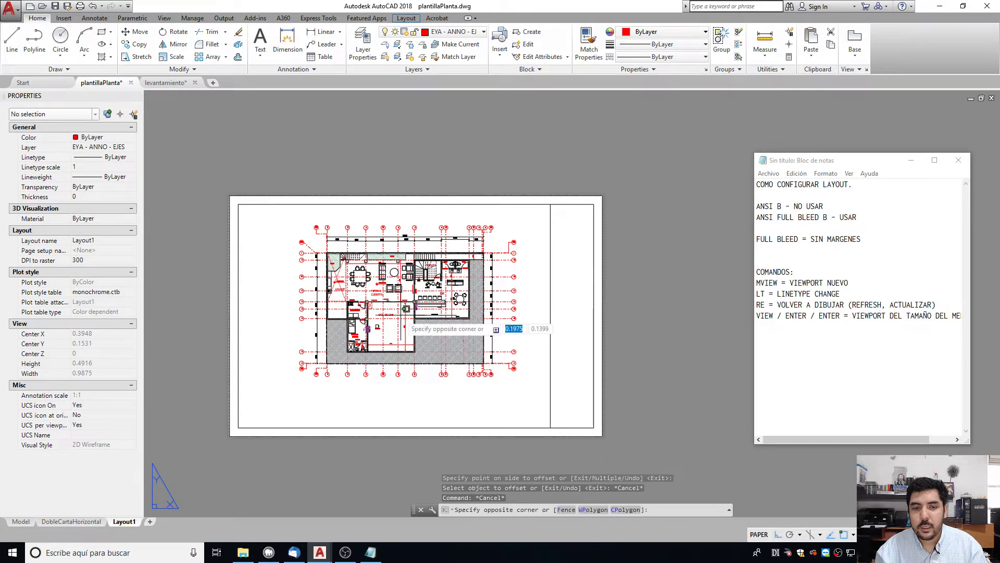
middle_click_drag(433, 315, 394, 314)
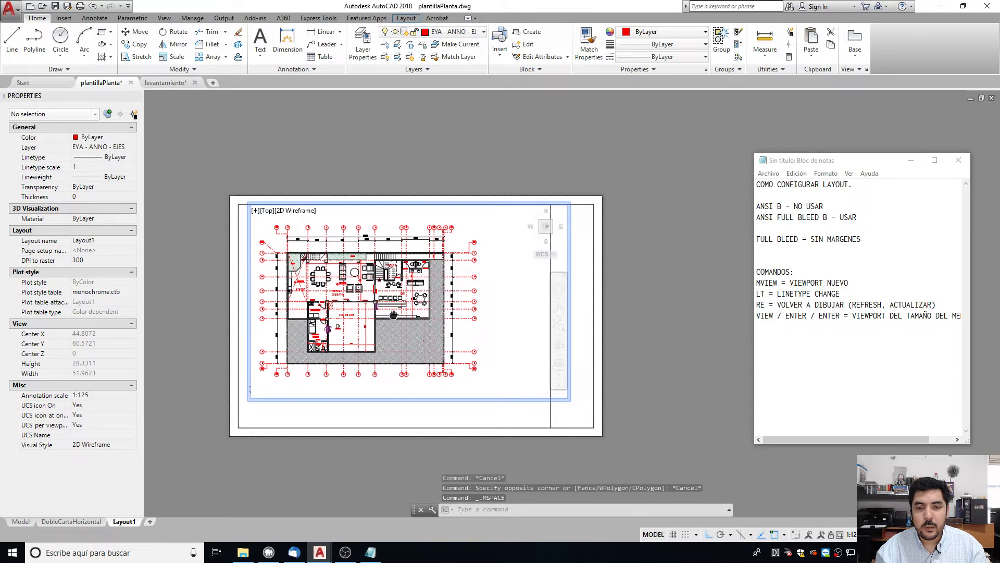
double_click(604, 352)
left_click(581, 365)
left_click(547, 348)
left_click(569, 399)
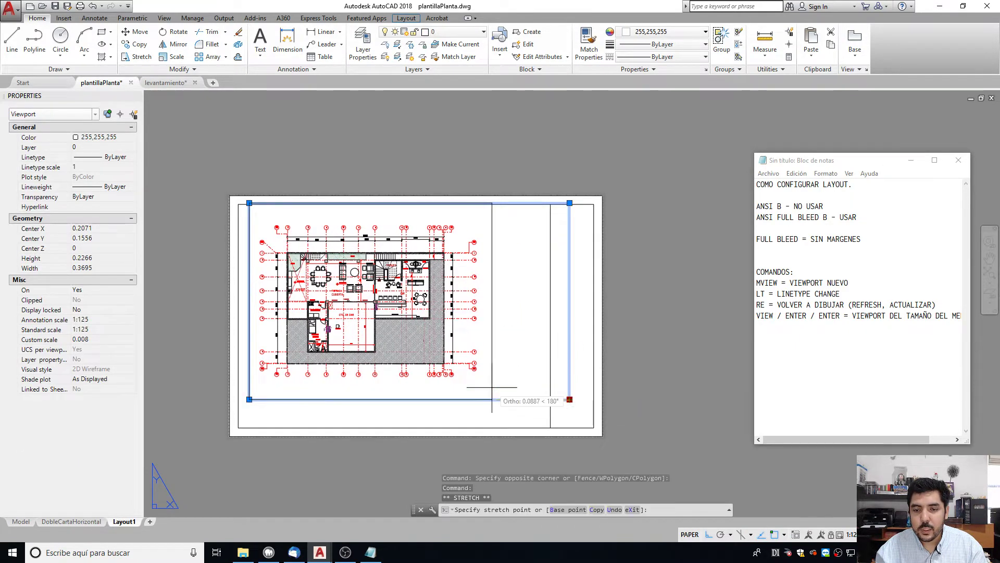
key("Escape")
key("Escape")
Draw two horizontal polylines across the lower part of the title block strip, from its left edge to the frame's right edge.
scroll(555, 428, "up", 2)
type("pl")
key("Return")
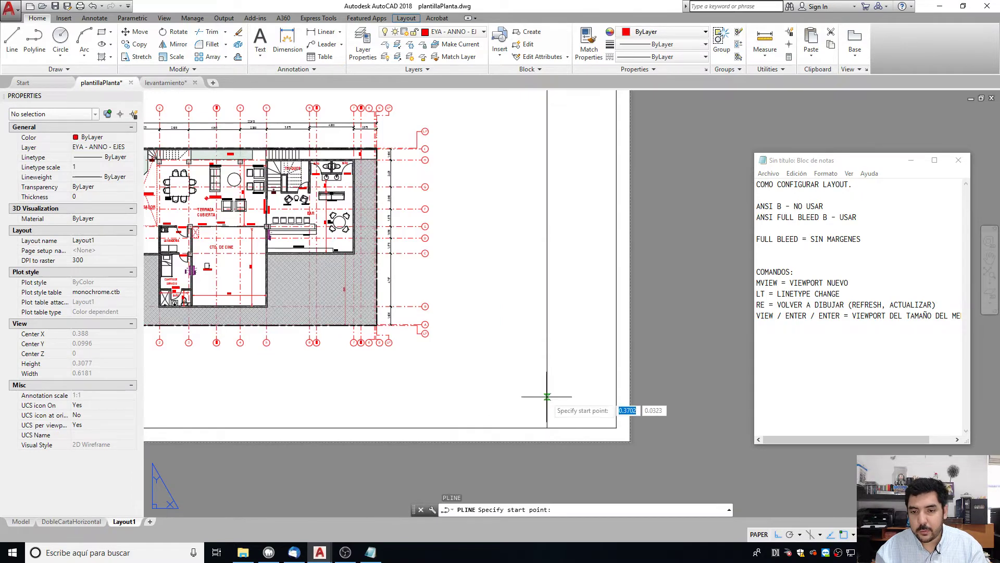
left_click(547, 394)
left_click(616, 394)
key("Return")
key("Return")
left_click(547, 345)
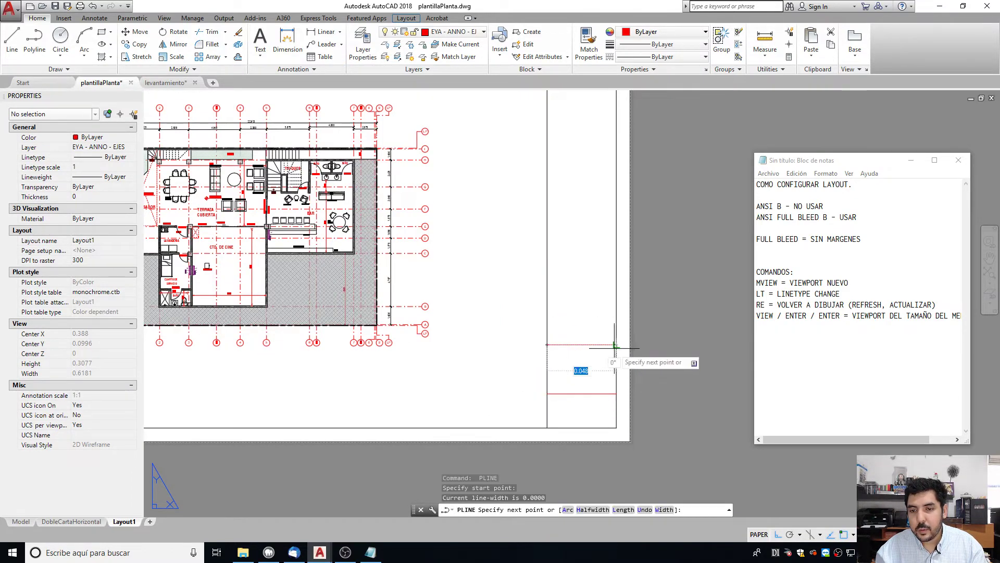
left_click(617, 344)
key("Return")
Draw two more horizontal polylines across the title block strip, spaced out above the existing pair.
key("Return")
left_click(547, 279)
left_click(616, 278)
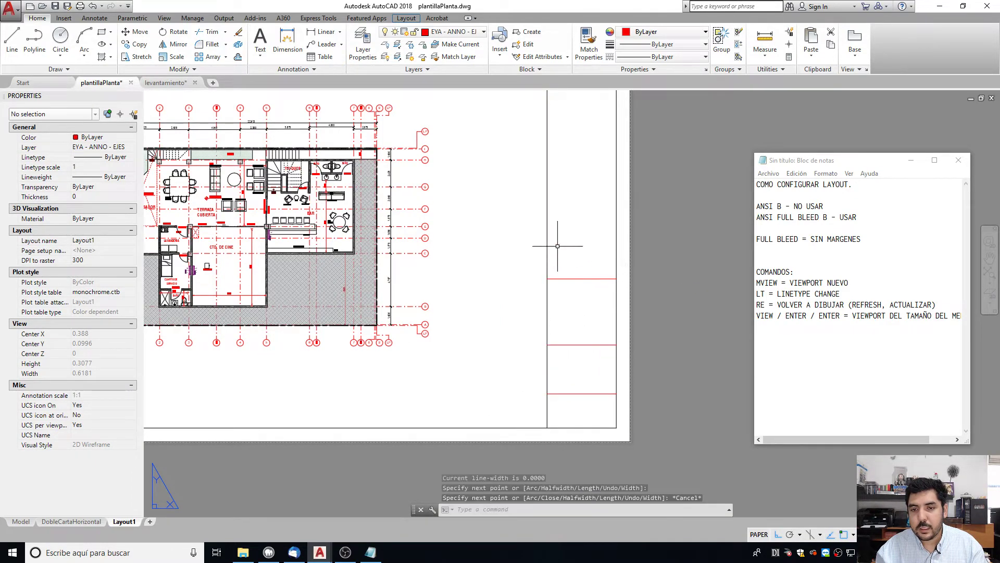
key("Return")
key("Return")
left_click(547, 198)
left_click(617, 198)
key("Escape")
key("Escape")
key("Escape")
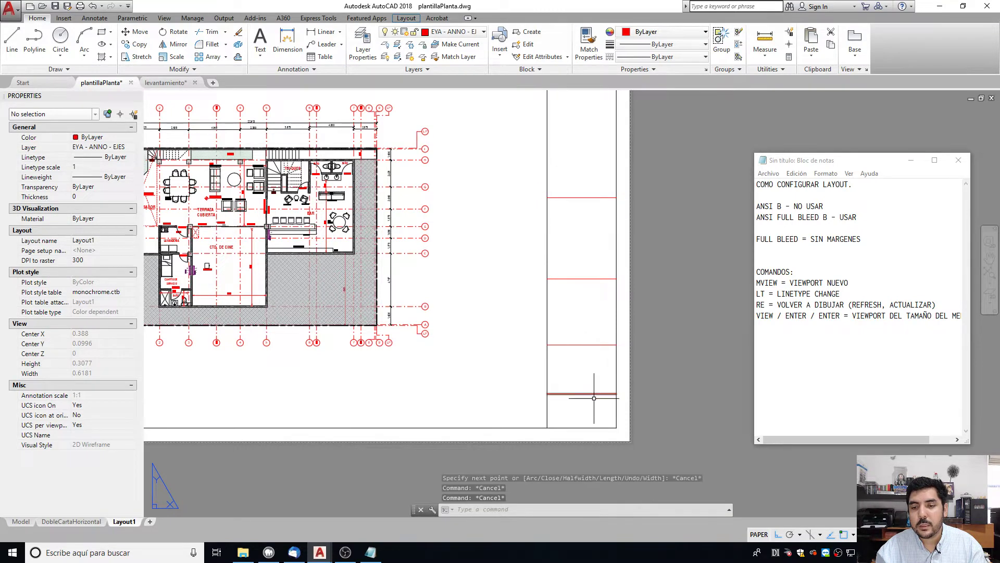
Assign the four horizontal title block polylines to layer 0.
left_click(588, 403)
left_click(577, 185)
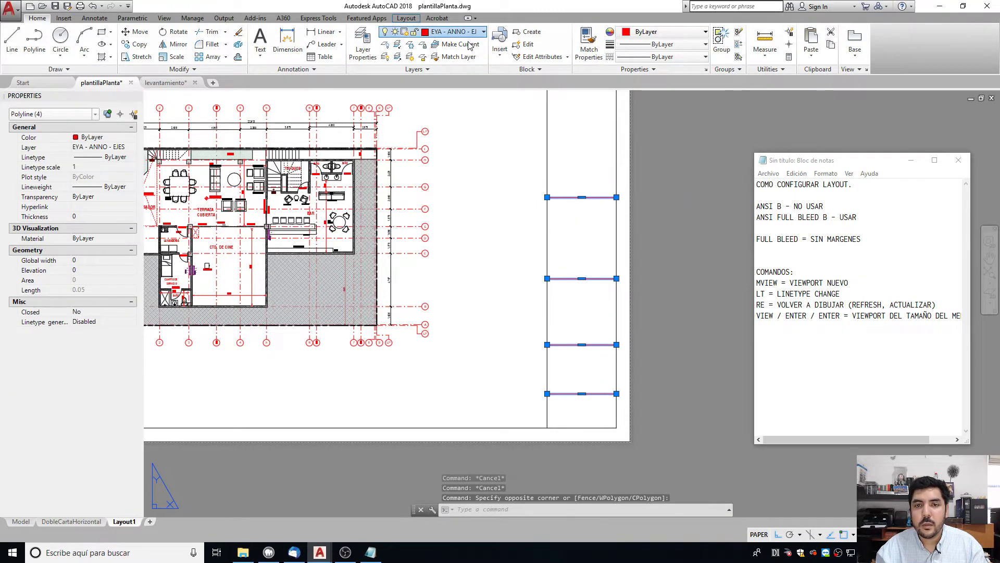
left_click(453, 32)
left_click(442, 44)
key("Escape")
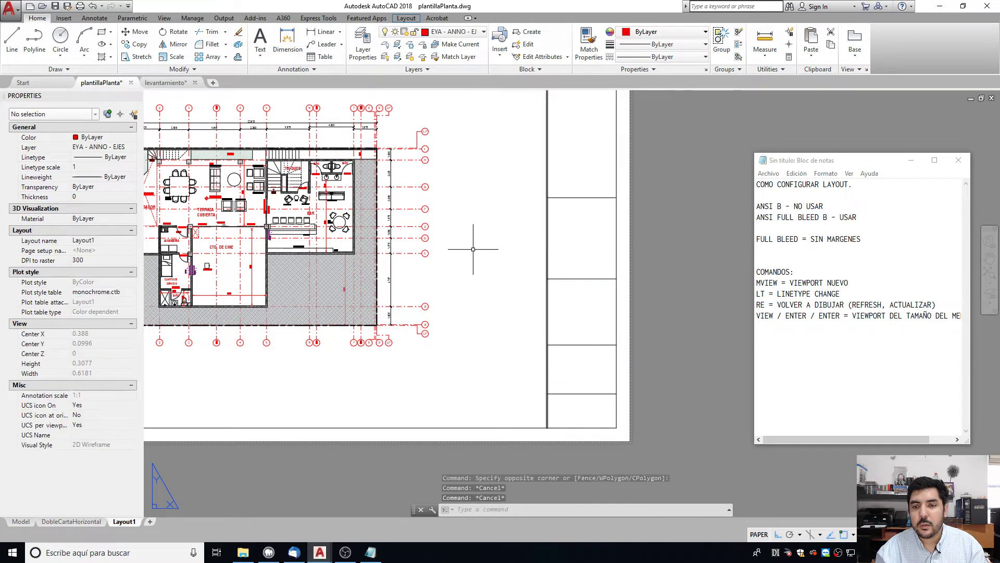
scroll(490, 169, "down", 2)
scroll(455, 389, "up", 2)
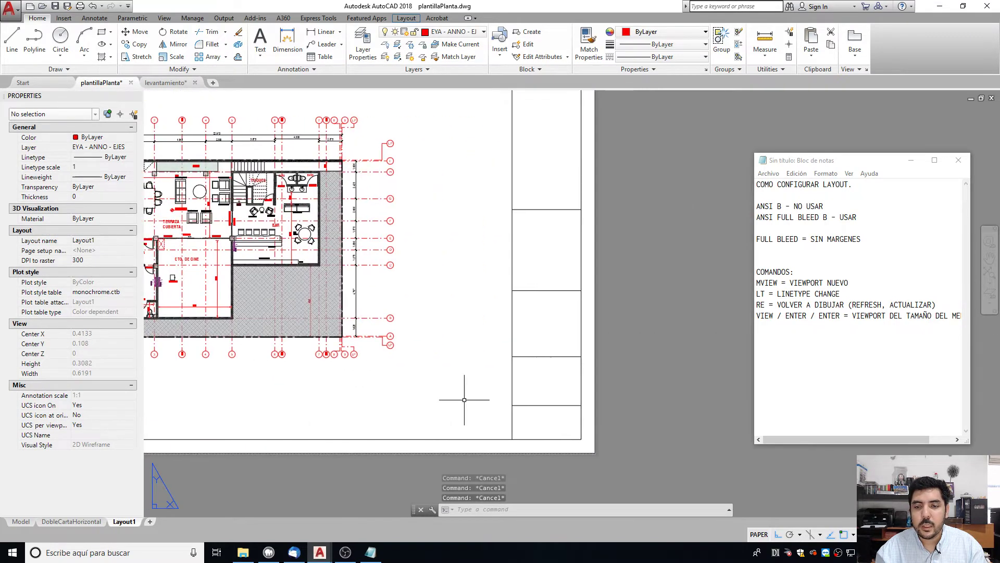
Create a multiline text reading PLANO in the empty area between the floor plan and the title block strip.
type("mt")
key("Return")
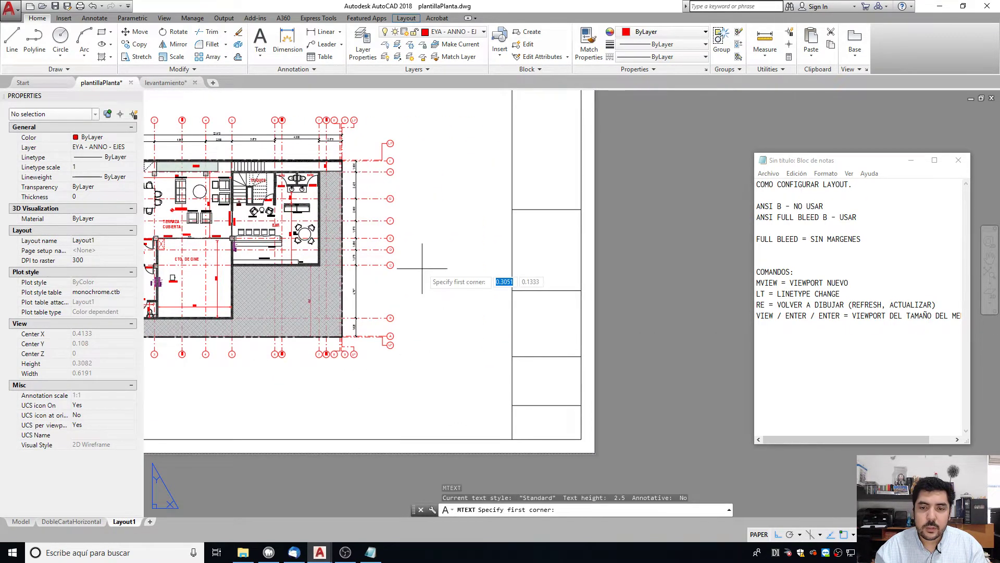
left_click(430, 263)
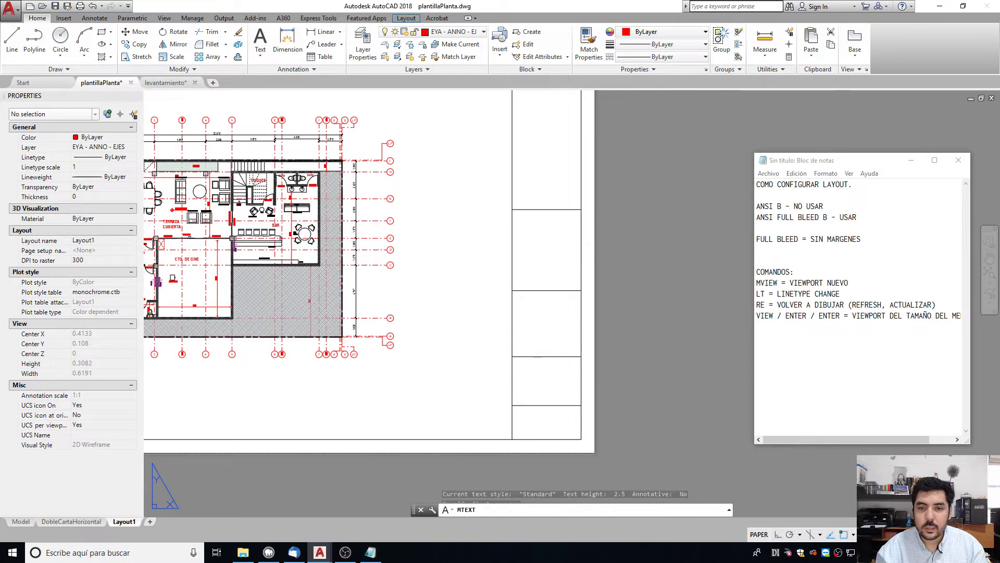
type("PLANO")
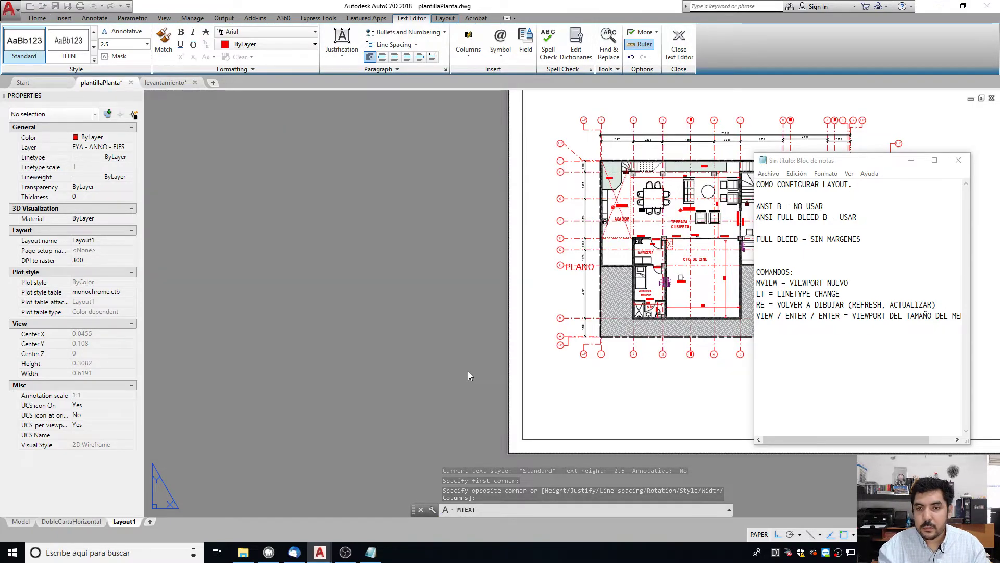
scroll(468, 371, "down", 6)
middle_click_drag(468, 371, 346, 380)
scroll(377, 379, "up", 2)
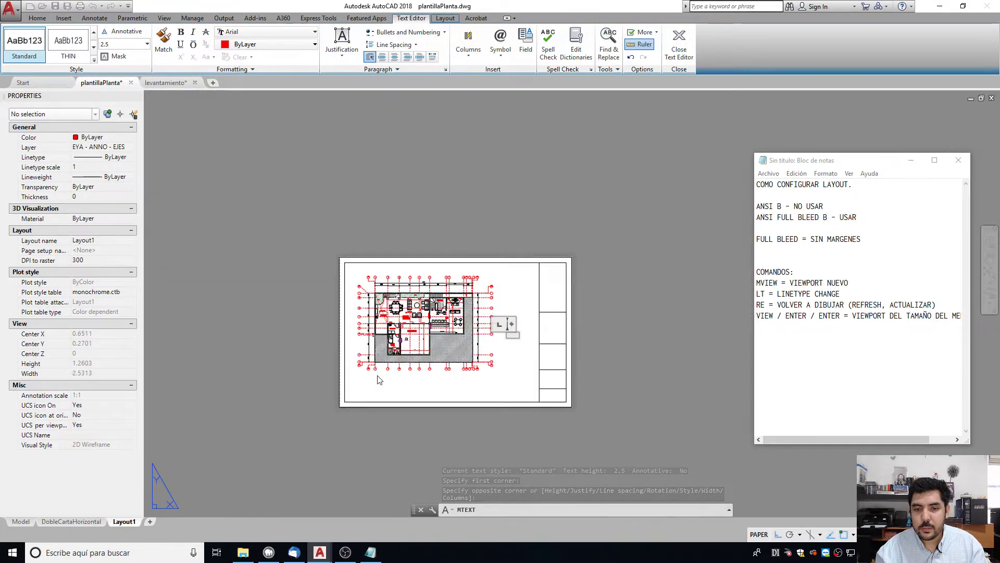
scroll(520, 366, "up", 2)
left_click(517, 318)
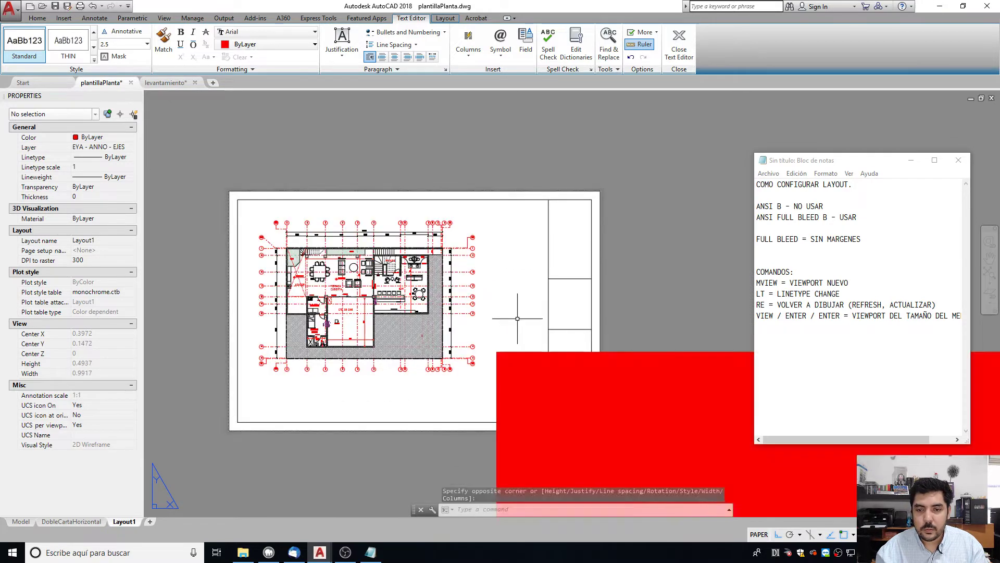
Select the oversized PLANO text and open its properties with the MO command.
left_click(507, 345)
left_click(490, 336)
key("Escape")
scroll(616, 356, "down", 2)
middle_click_drag(616, 356, 505, 333)
left_click(558, 333)
left_click(589, 343)
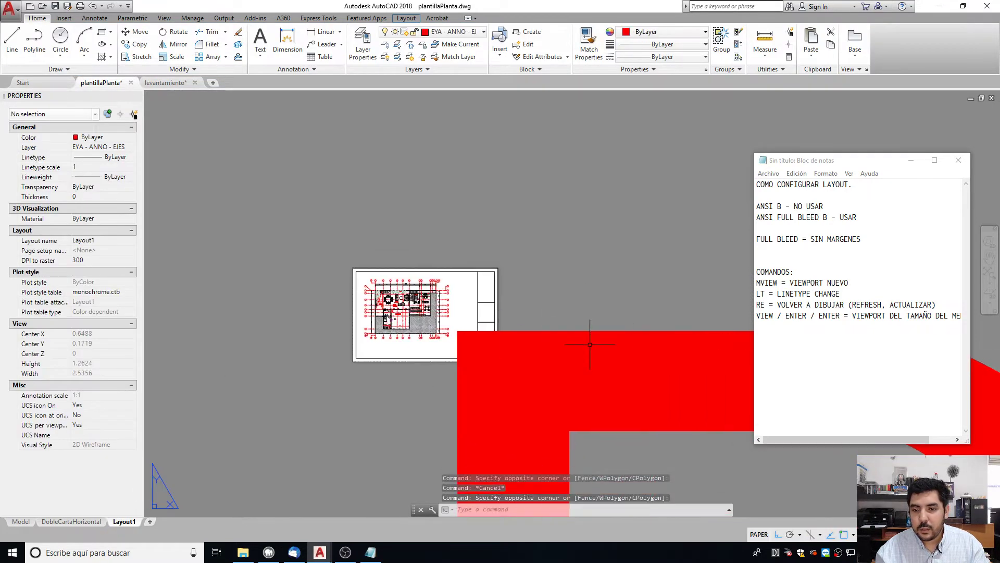
left_click(617, 310)
left_click(571, 408)
scroll(571, 409, "down", 3)
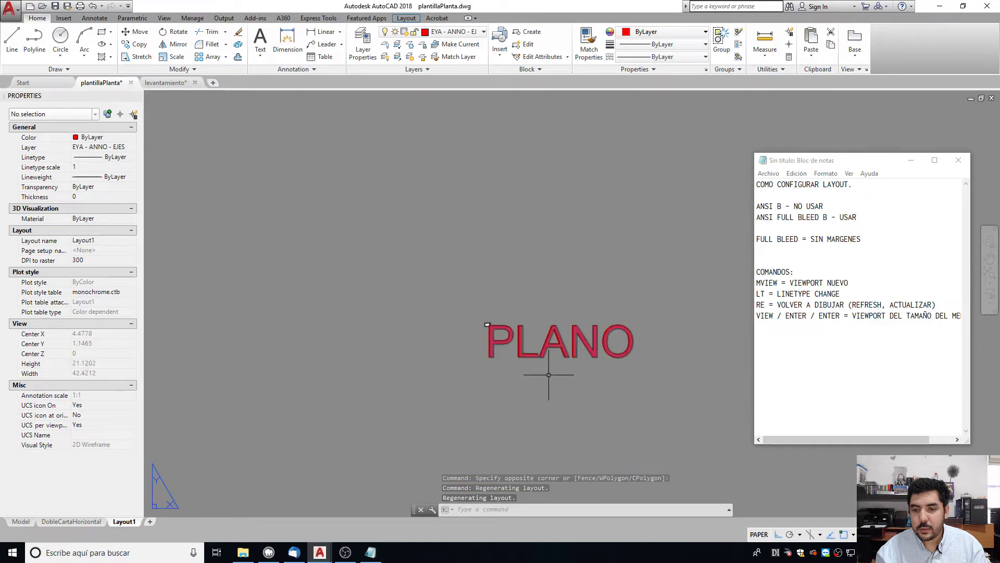
left_click(652, 407)
key("Escape")
left_click(598, 358)
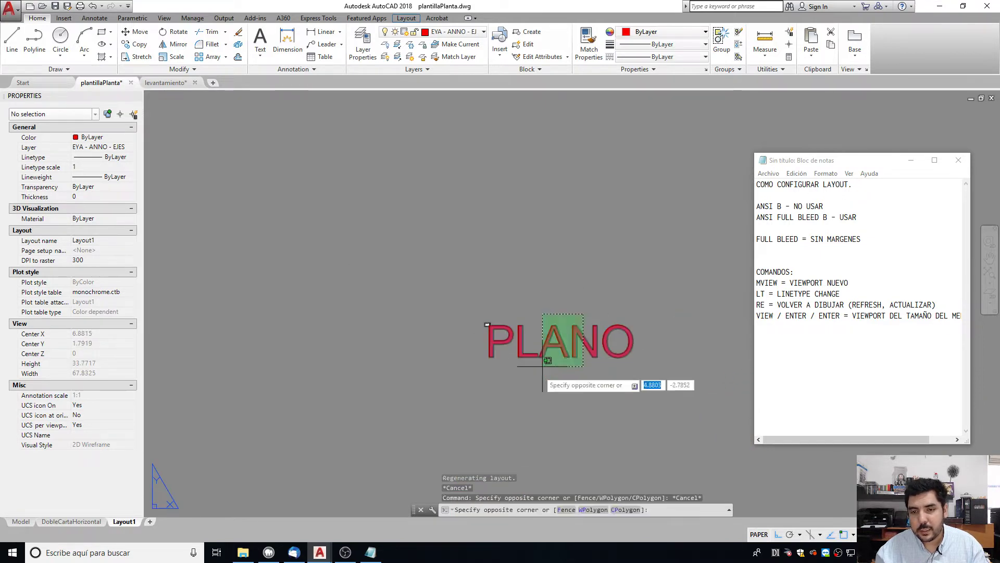
left_click(531, 384)
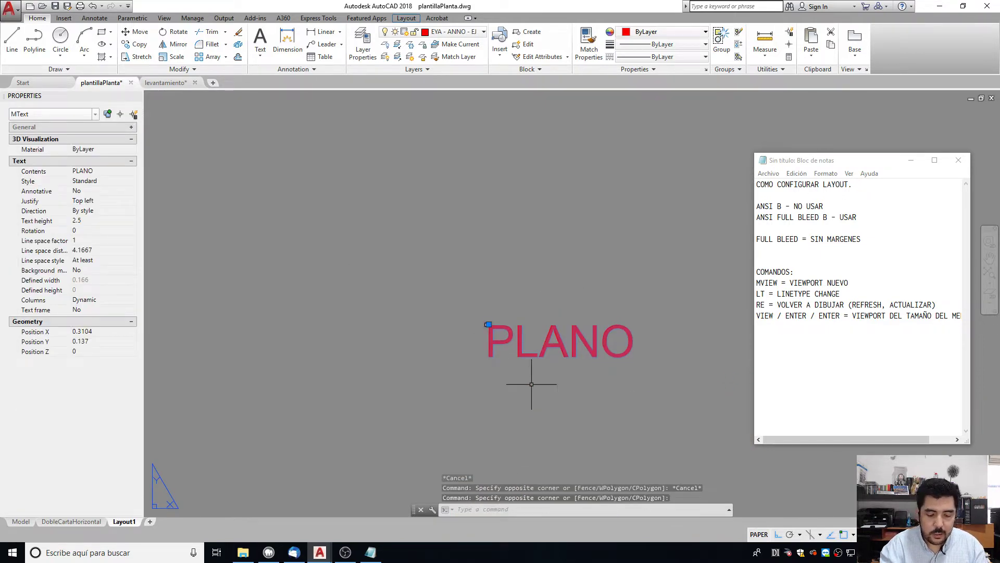
key("Return")
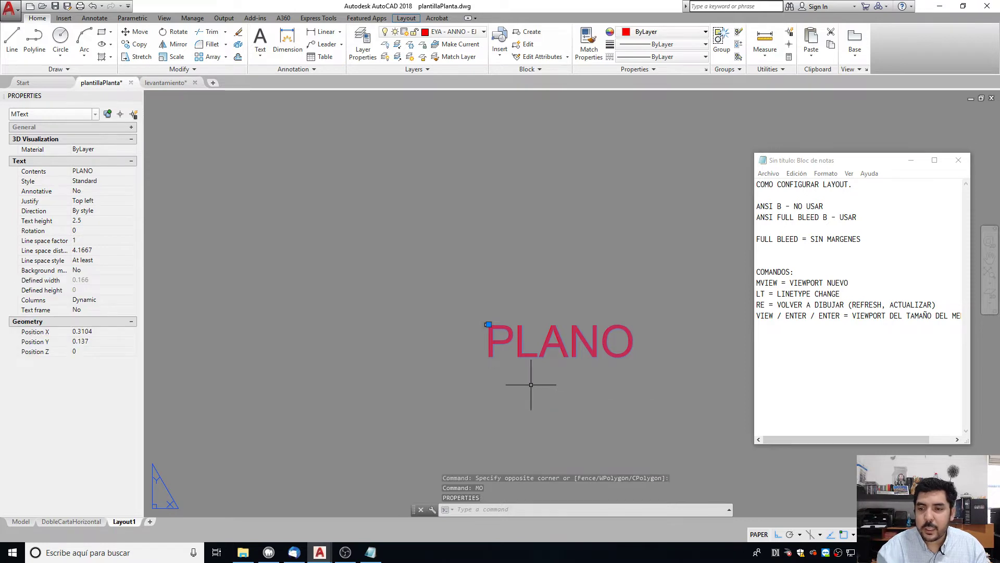
Switch to Notepad and add the line "MO = PROPIEDADES" at the end of the command list.
left_click(827, 357)
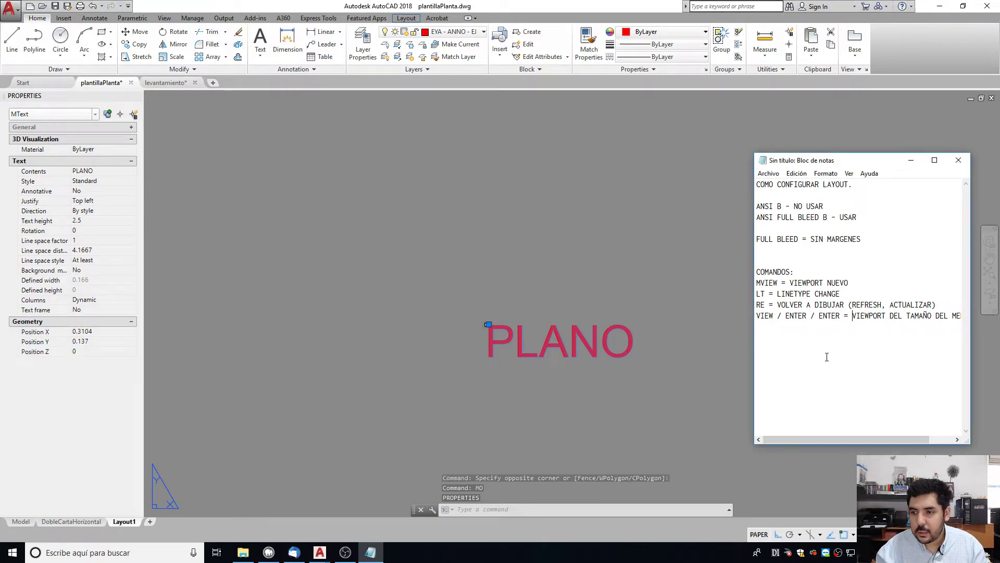
key("End")
key("Return")
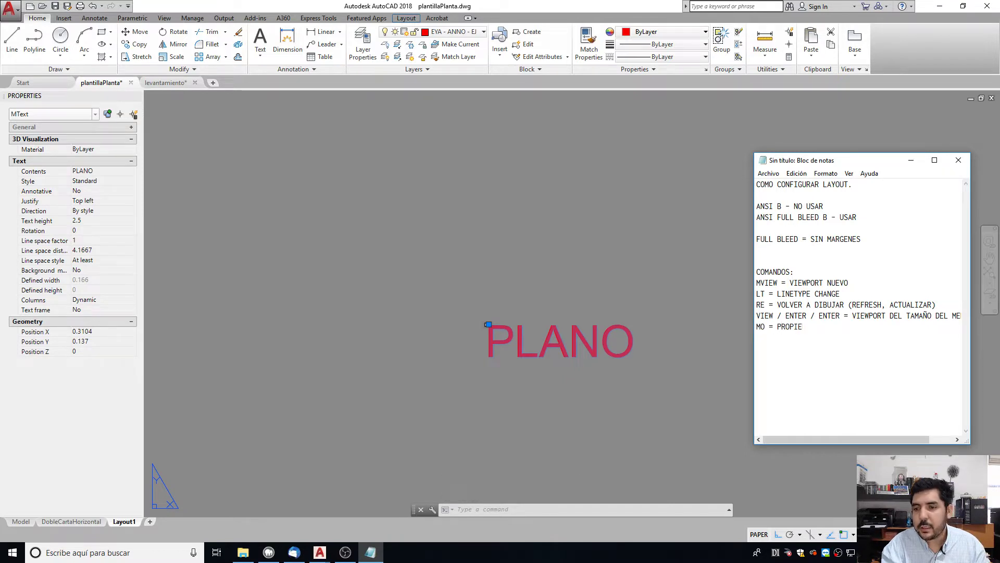
Return to the AutoCAD layout and set the selected PLANO text's height to 0.002.
left_click(388, 341)
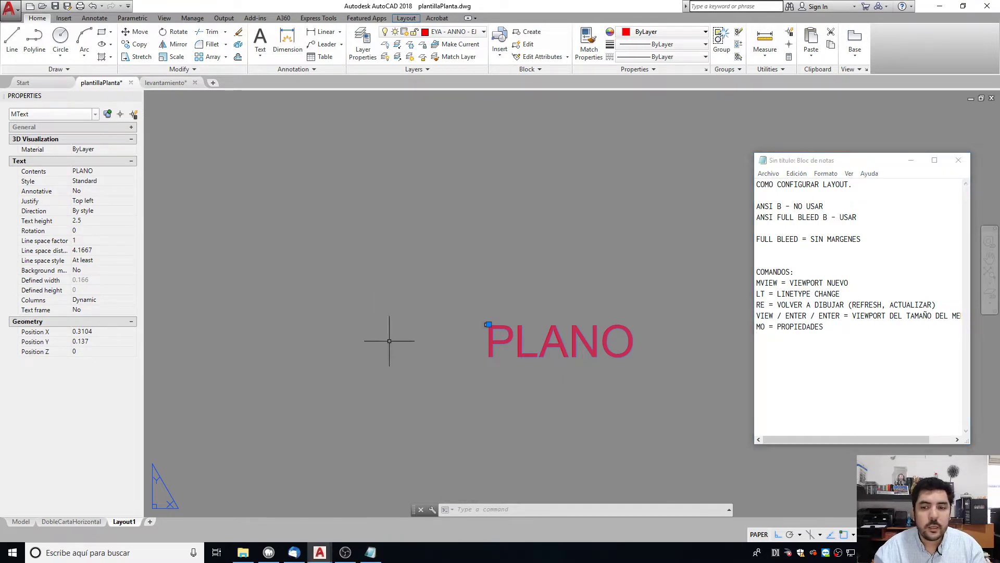
left_click(494, 383)
key("Escape")
key("Escape")
left_click(570, 326)
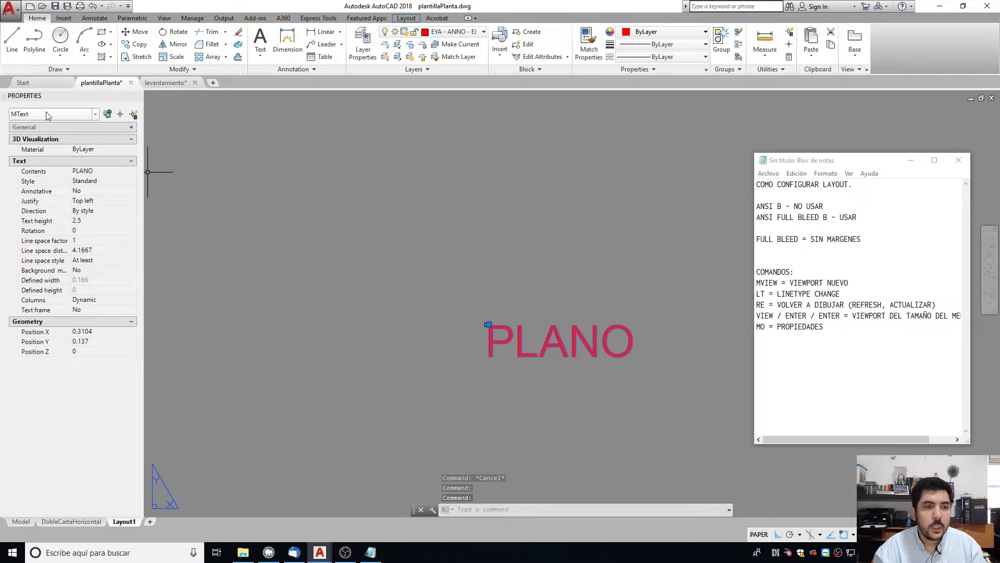
left_click(90, 220)
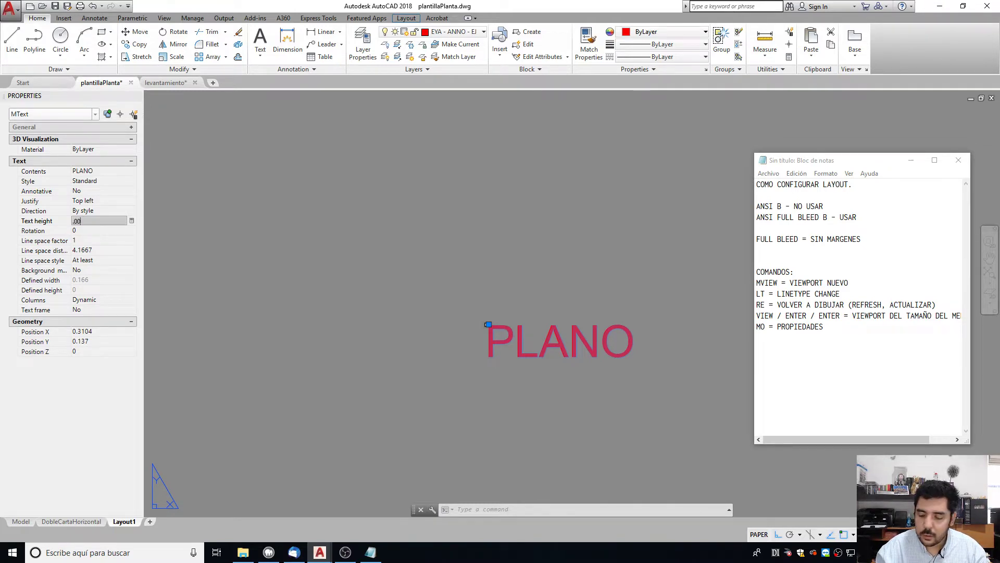
key("Tab")
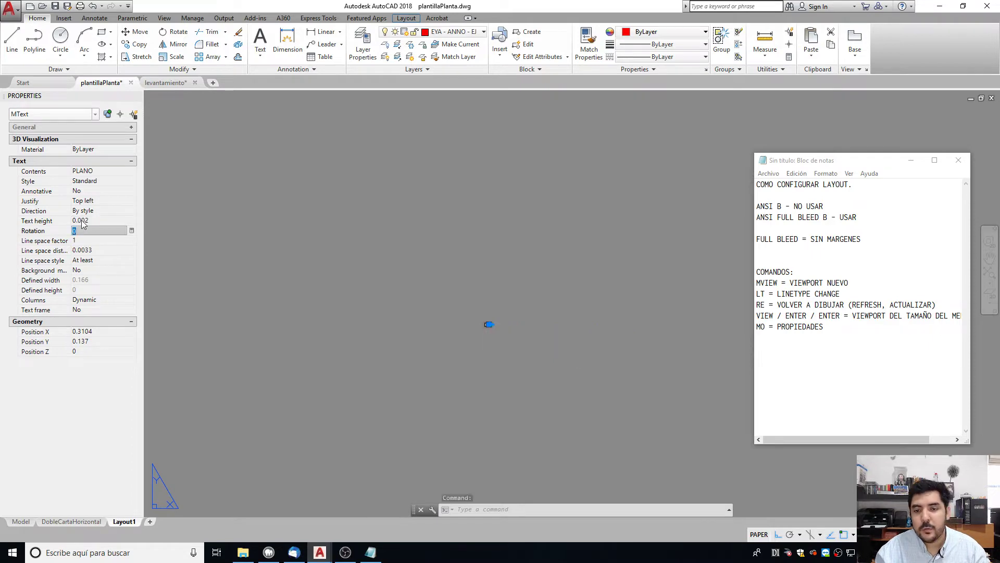
Assign the PLANO text between the floor plan and the title block strip to layer 0.
scroll(483, 324, "up", 5)
scroll(425, 245, "up", 5)
middle_click_drag(593, 436, 159, 199)
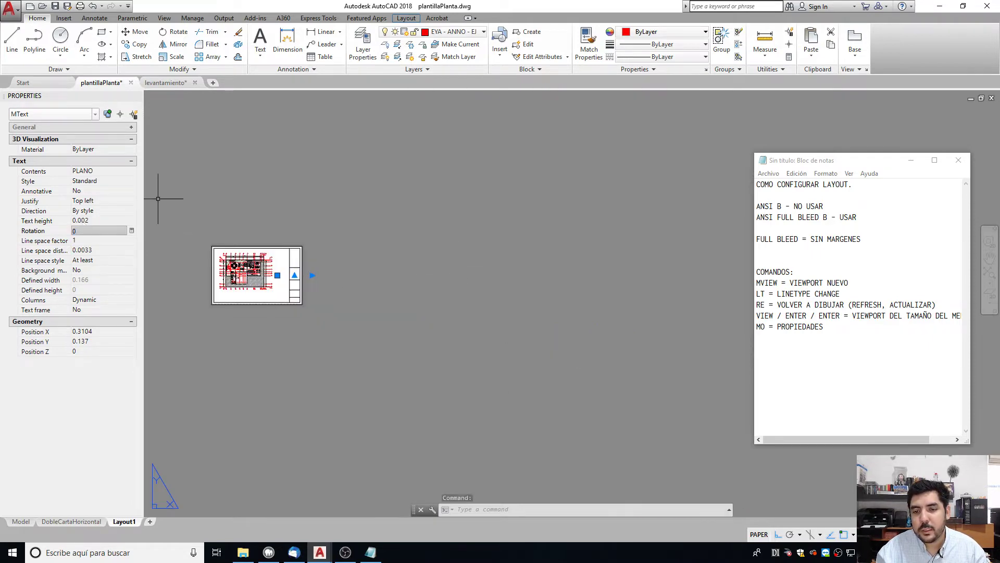
scroll(240, 268, "up", 5)
scroll(376, 318, "up", 5)
key("Escape")
key("Escape")
scroll(438, 241, "down", 2)
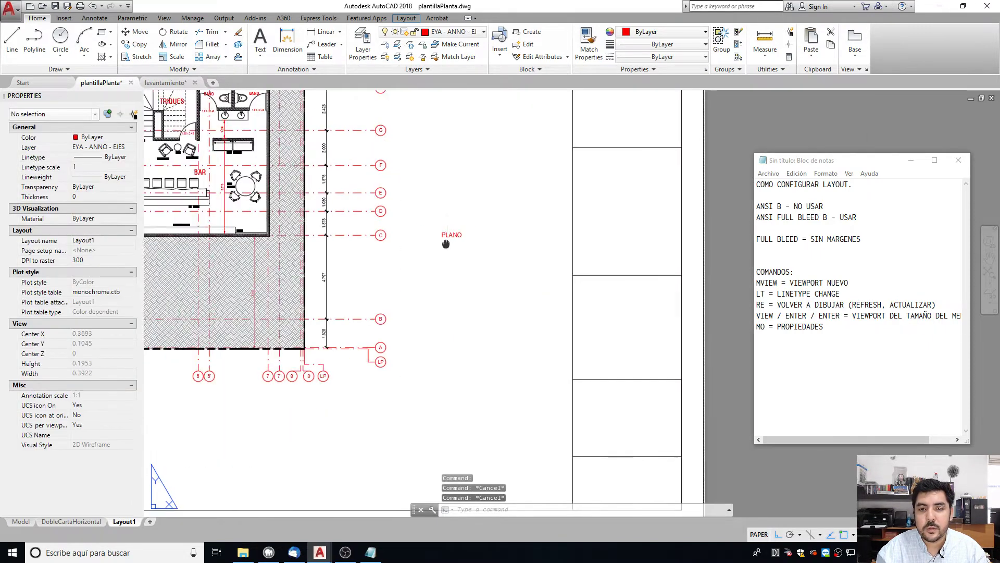
key("Escape")
middle_click_drag(445, 243, 460, 263)
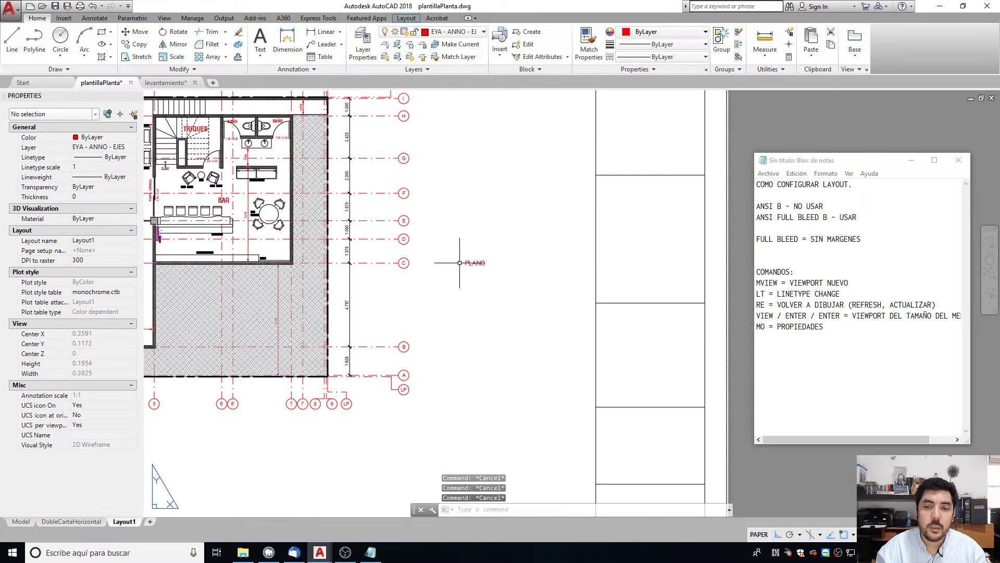
scroll(482, 262, "up", 4)
left_click(476, 263)
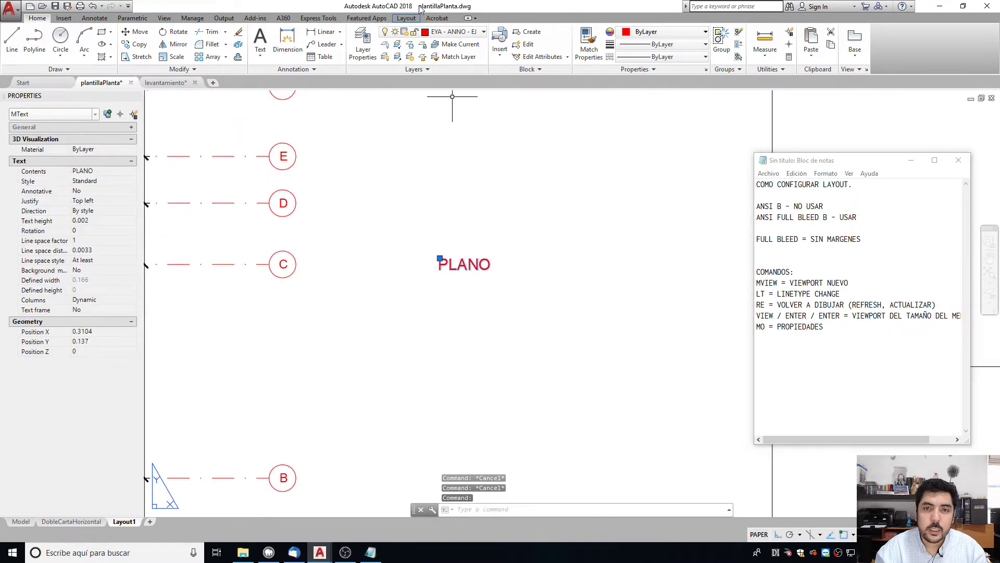
scroll(502, 189, "down", 2)
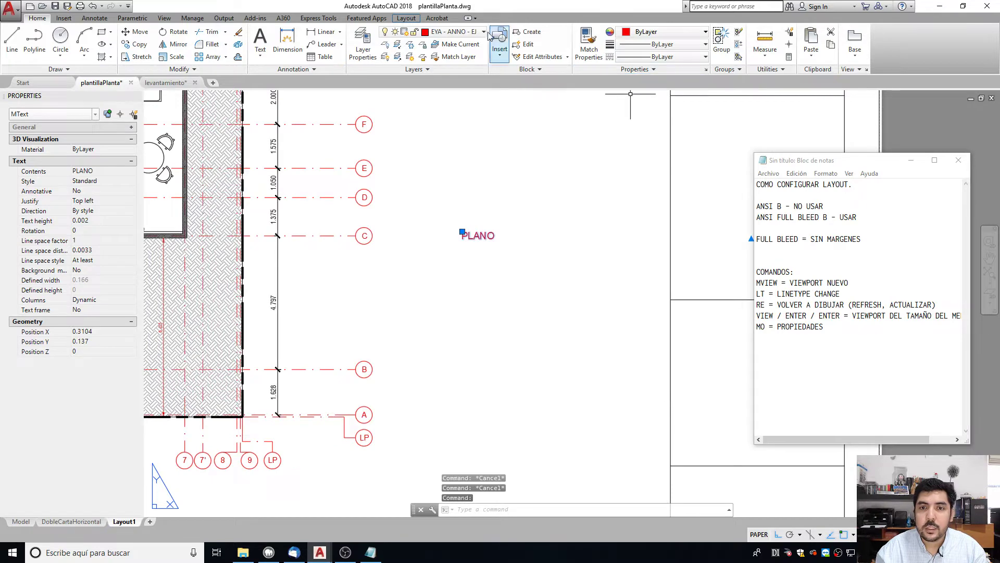
left_click(455, 32)
left_click(463, 71)
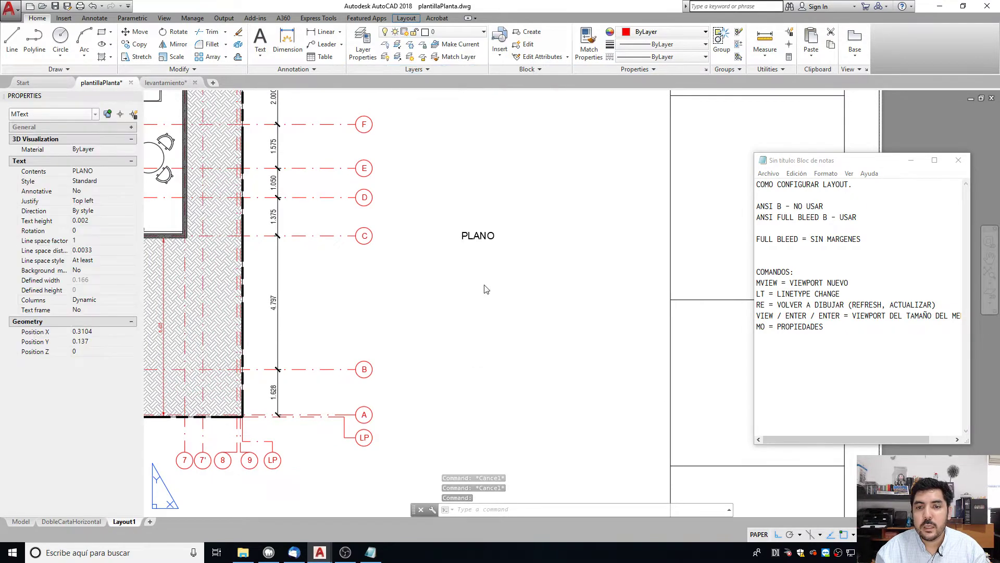
key("Escape")
Move the PLANO text with Ortho off into the second-lowest cell of the title block strip.
left_click(479, 237)
type("m")
key("space")
left_click(479, 247)
middle_click_drag(542, 412, 440, 284)
scroll(440, 284, "down", 2)
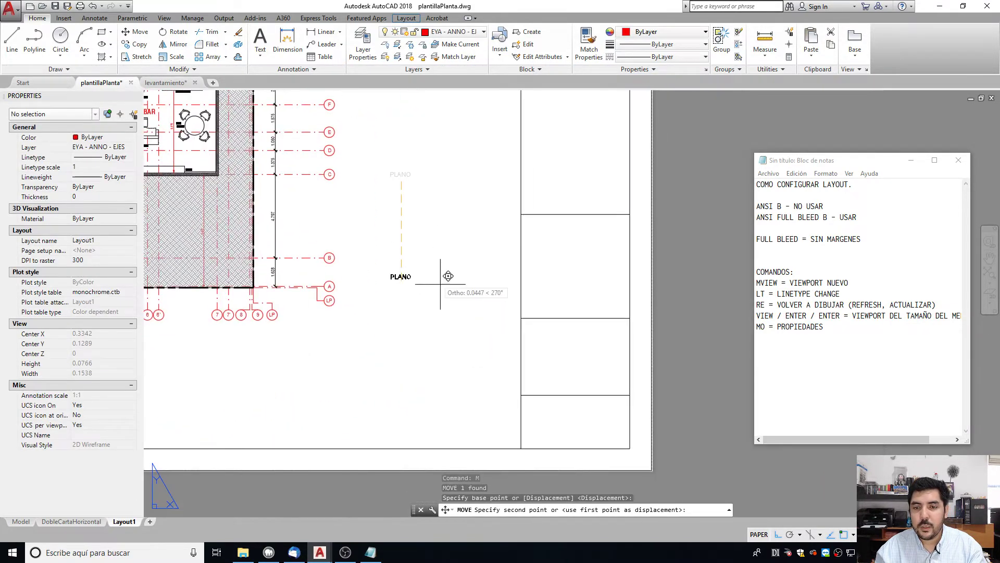
key("F8")
scroll(542, 428, "up", 2)
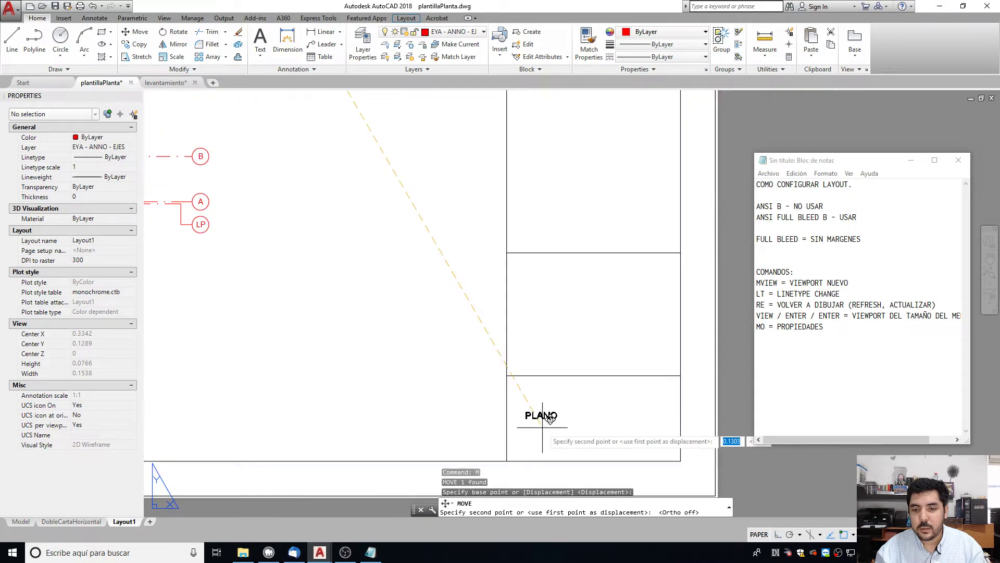
left_click(535, 293)
key("Escape")
Set the PLANO text's height to 0.003.
left_click(539, 284)
left_click(101, 221)
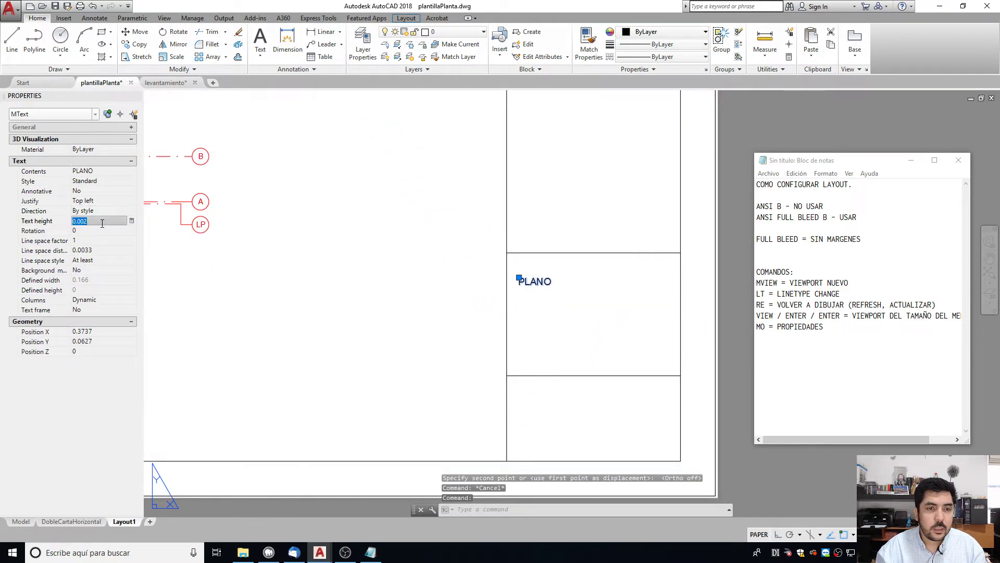
type("0.003")
key("Return")
key("Escape")
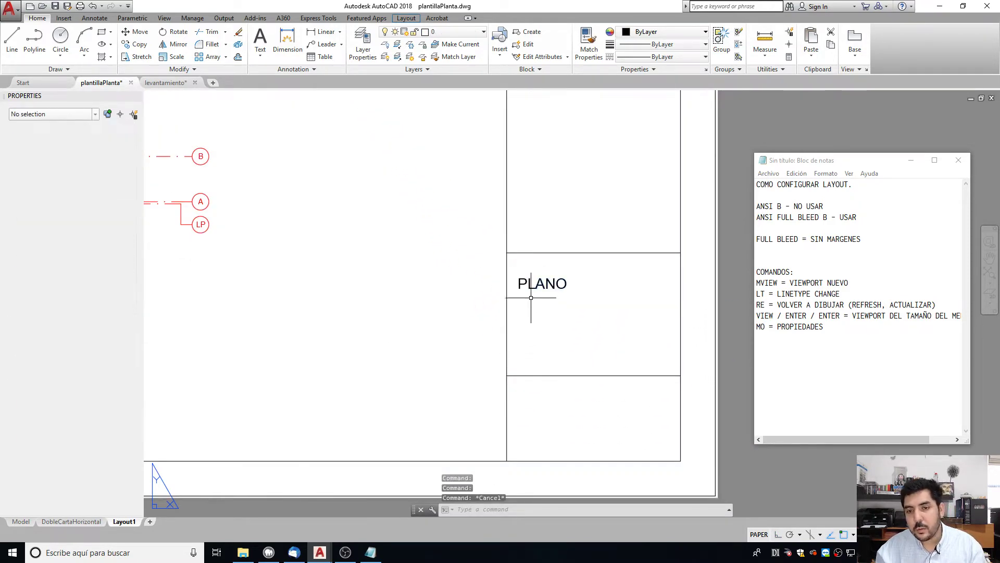
Extend the title block text to read "PLANO DE PLANTAS ARQUITECTONICAS" on two lines.
left_click(540, 286)
key("Escape")
double_click(553, 285)
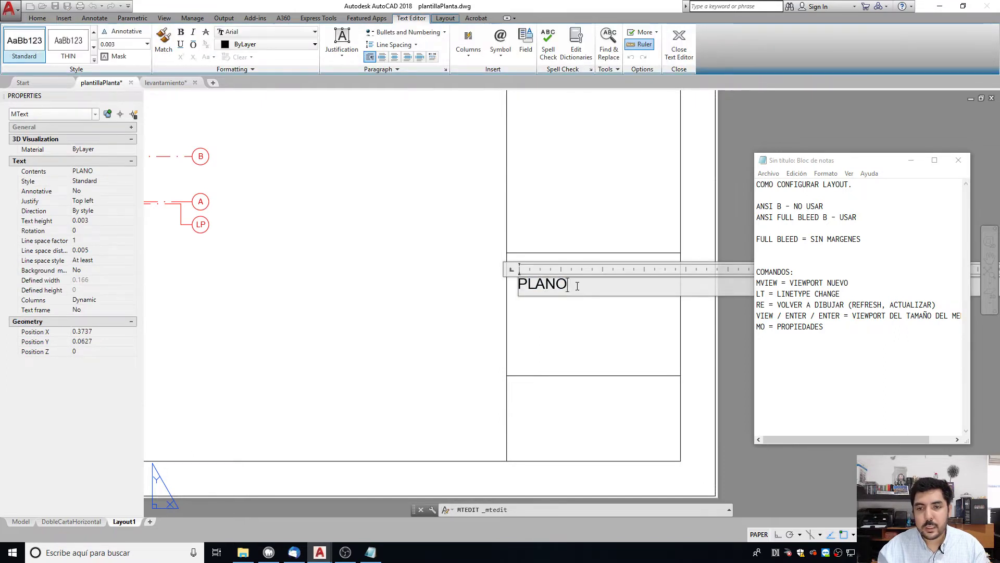
type("DE PLANTAS")
key("Return")
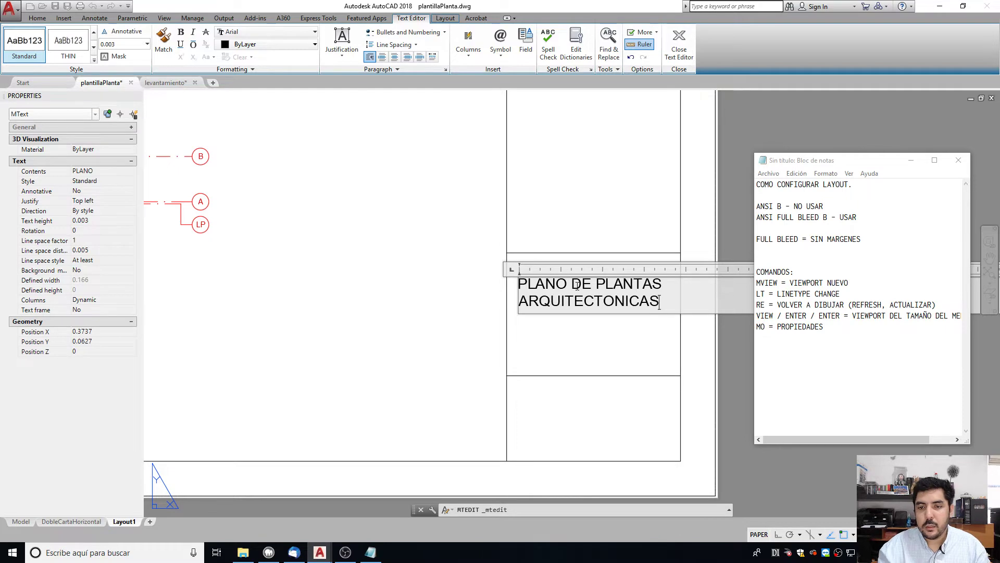
left_click(470, 297)
key("Escape")
key("Escape")
scroll(320, 296, "down", 4)
middle_click_drag(320, 295, 622, 272)
middle_click_drag(502, 271, 462, 321)
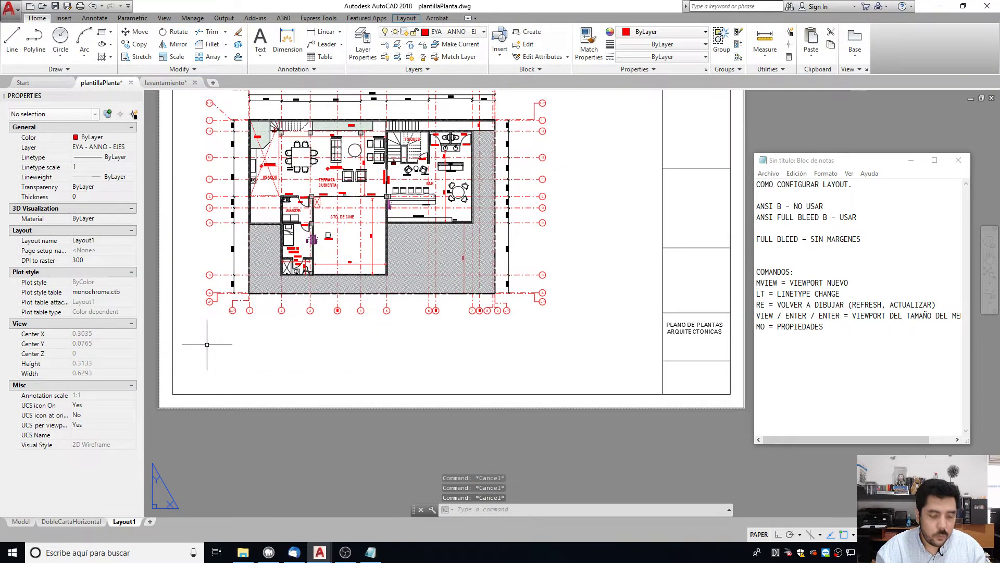
scroll(207, 344, "up", 2)
type("c")
key("Return")
left_click(193, 329)
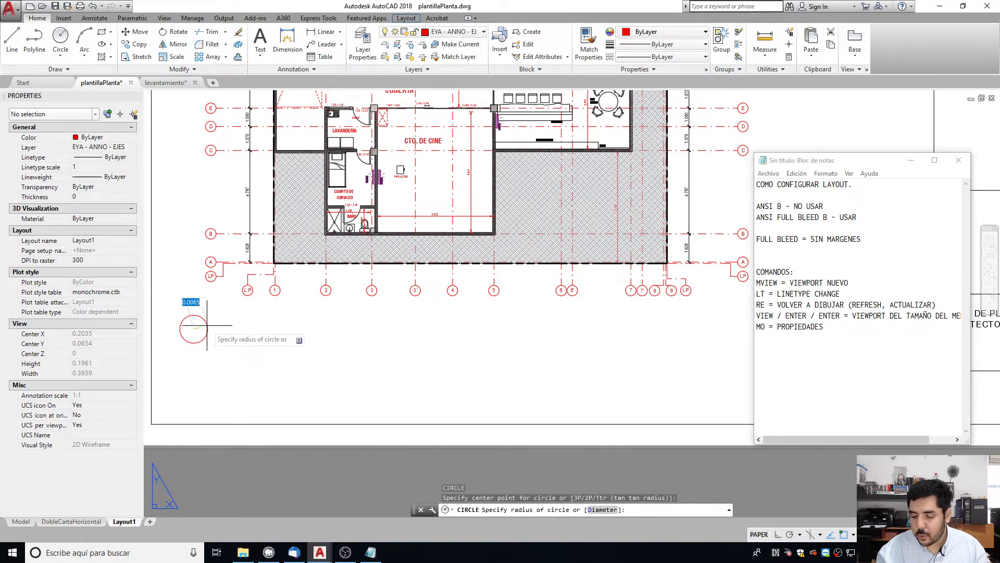
key("Escape")
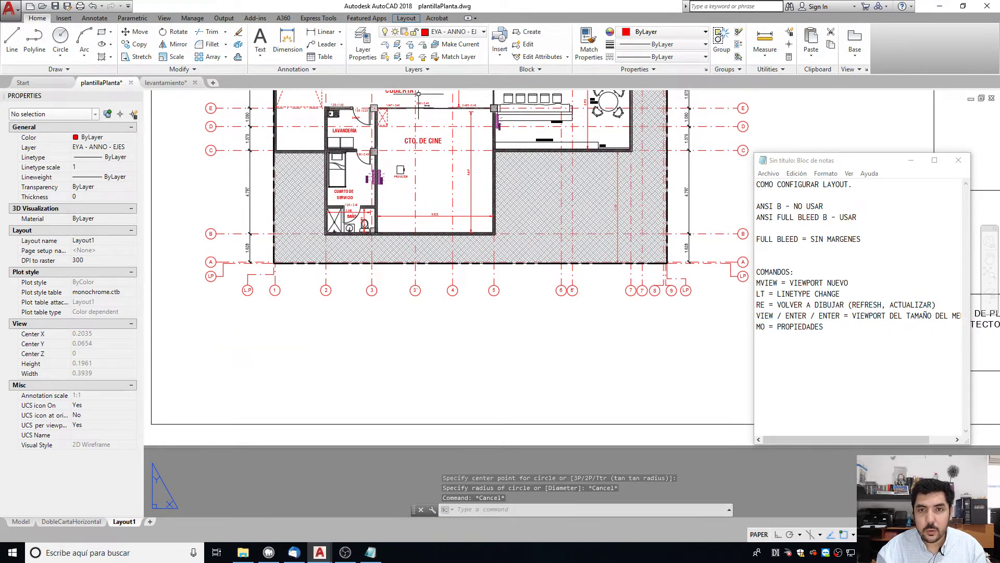
Make layer 0 current and draw a circle of radius 0.003 below the floor plan's lower-left corner.
left_click(453, 31)
left_click(417, 41)
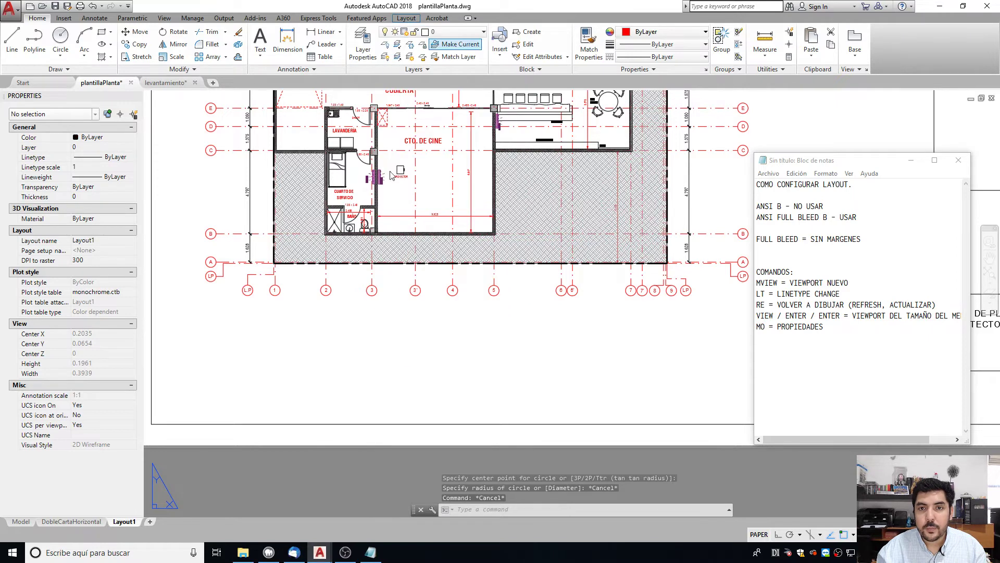
type("c")
key("Return")
left_click(203, 339)
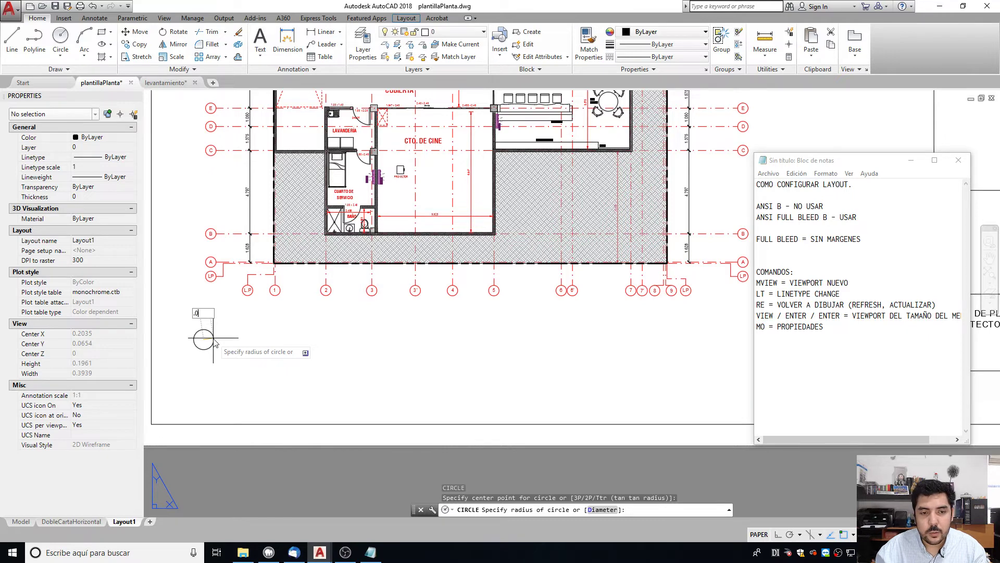
type(".003")
key("Return")
key("Escape")
key("Escape")
scroll(316, 338, "down", 5)
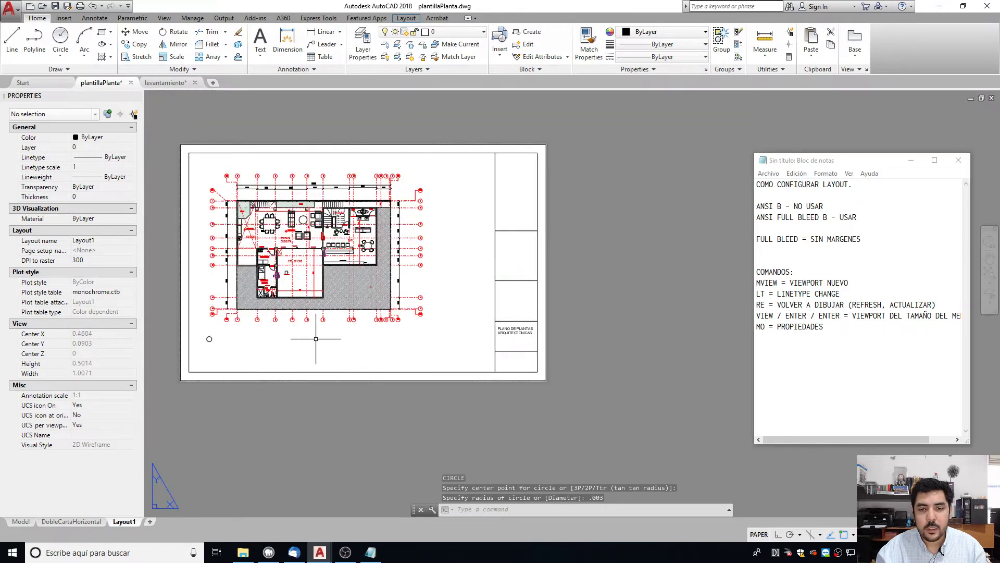
scroll(472, 335, "up", 3)
left_click(493, 322)
type("co")
key("Return")
left_click(474, 324)
middle_click_drag(232, 357, 627, 350)
scroll(510, 329, "up", 4)
key("Escape")
scroll(573, 339, "down", 4)
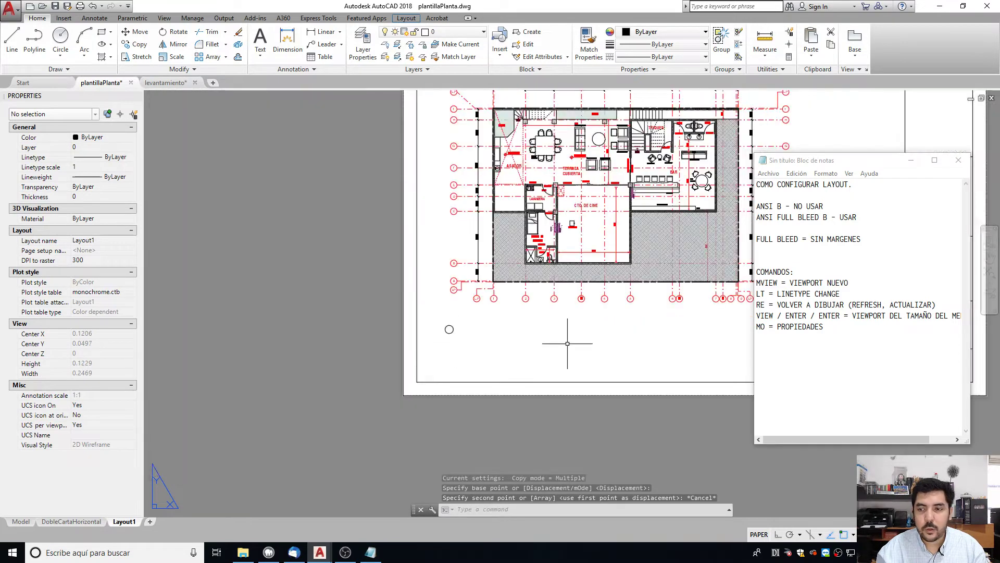
Copy the title block text to the right of the circle below the floor plan.
left_click(730, 310)
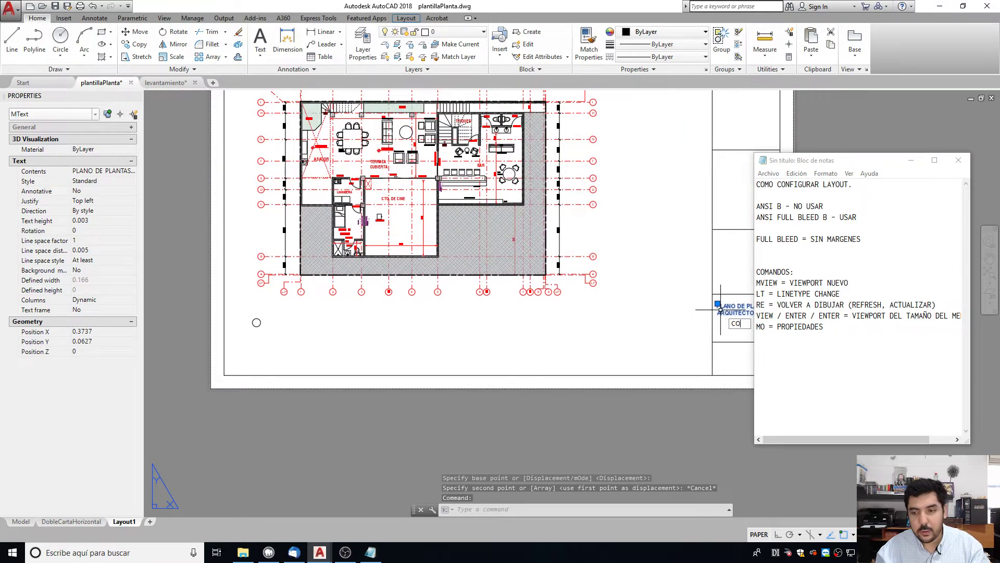
key("Return")
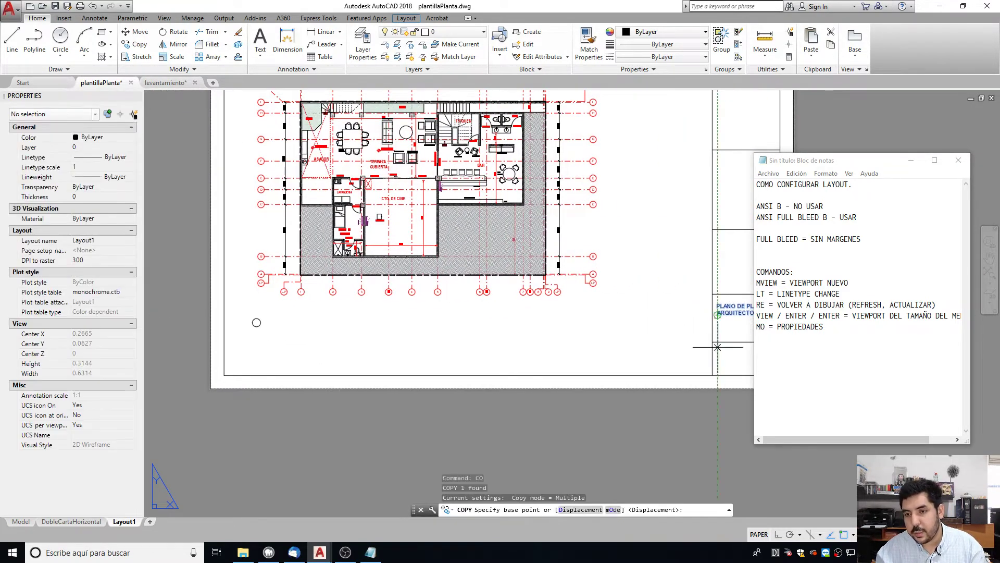
left_click(717, 324)
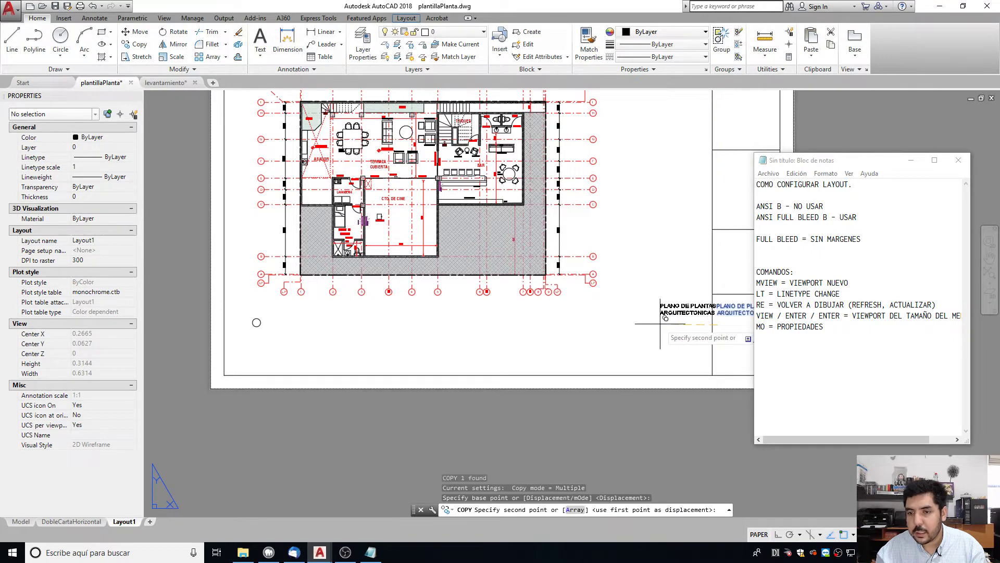
left_click(730, 373)
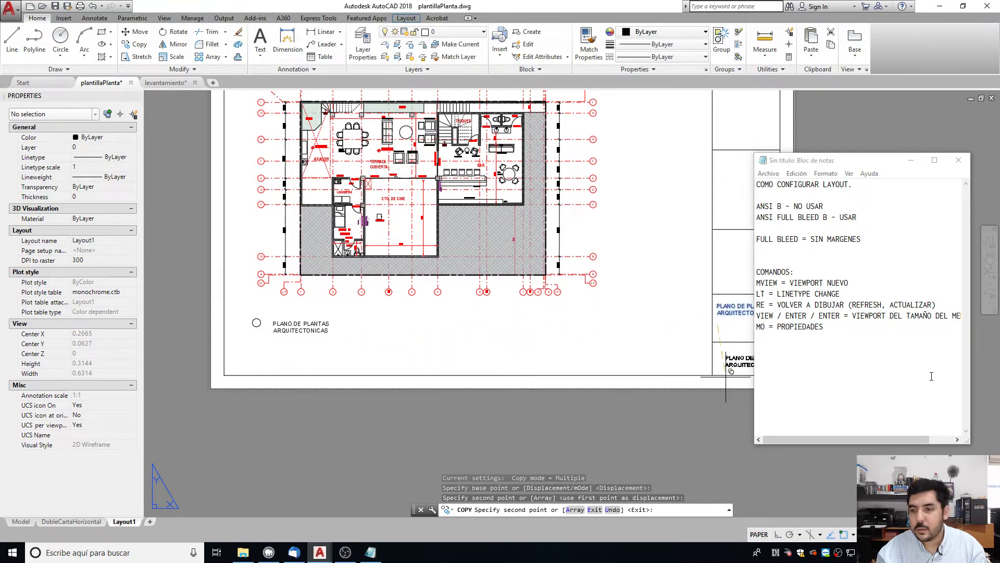
Switch to Notepad, add the line "CO = COPIAR" to the command list, and return to AutoCAD to end the copy command.
left_click(927, 374)
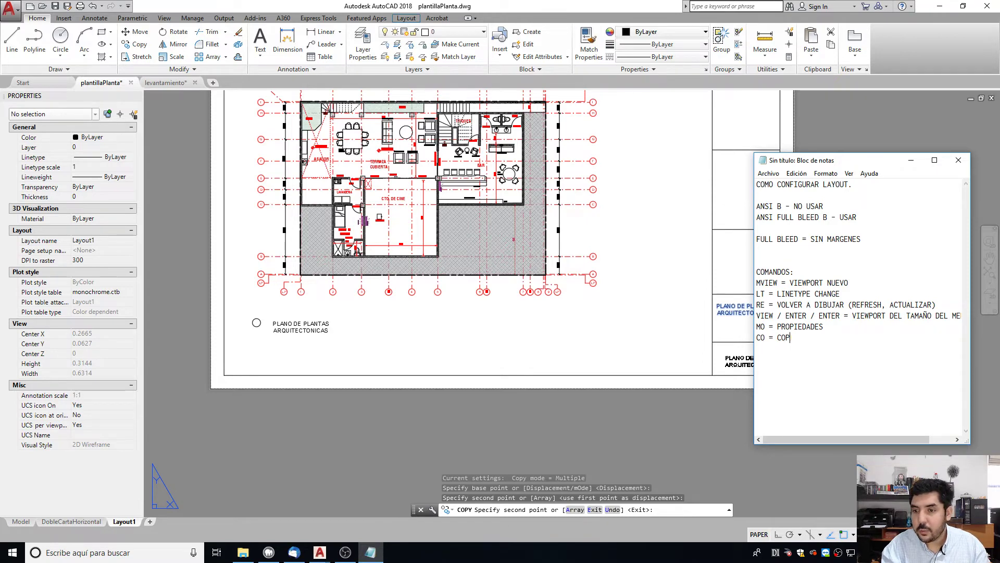
left_click(514, 329)
key("Escape")
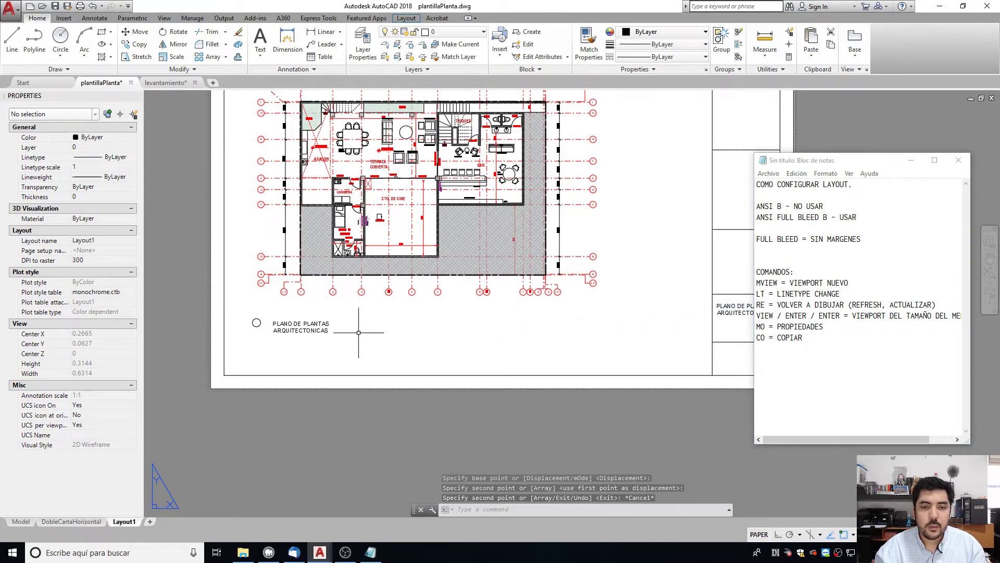
Replace the copied text beside the circle with "PLANTA ARQUITECTÓNICA".
scroll(294, 330, "up", 4)
double_click(261, 328)
key("ctrl+a")
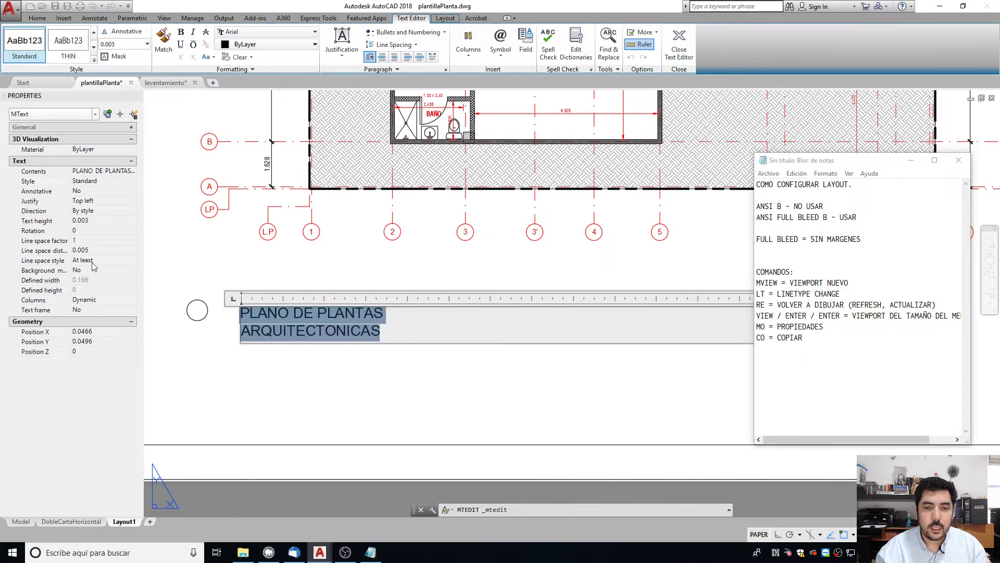
type("PLANTA ARQUITECOTN")
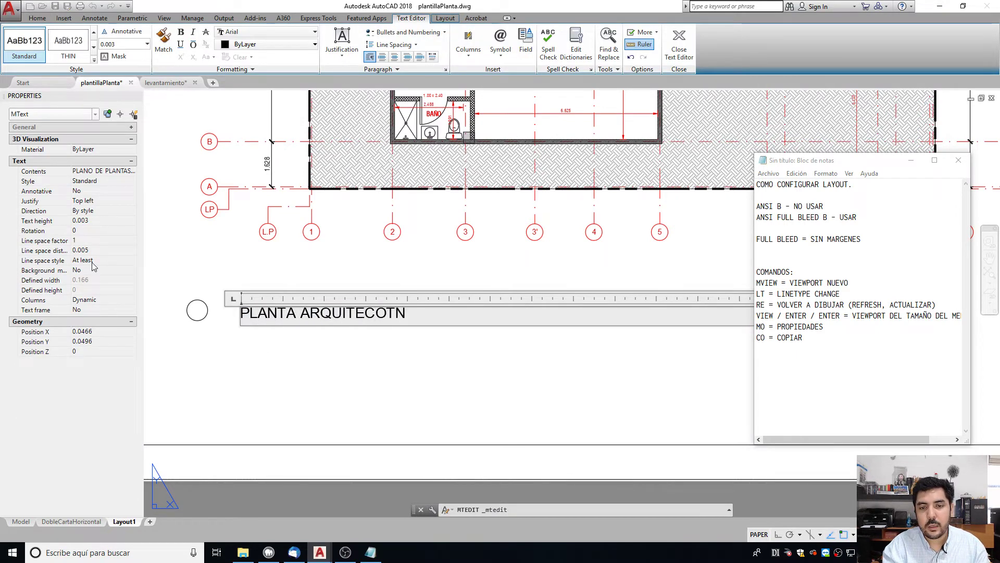
type("ICA")
key("ctrl+shift+Left")
type("ARQUITECTÓN")
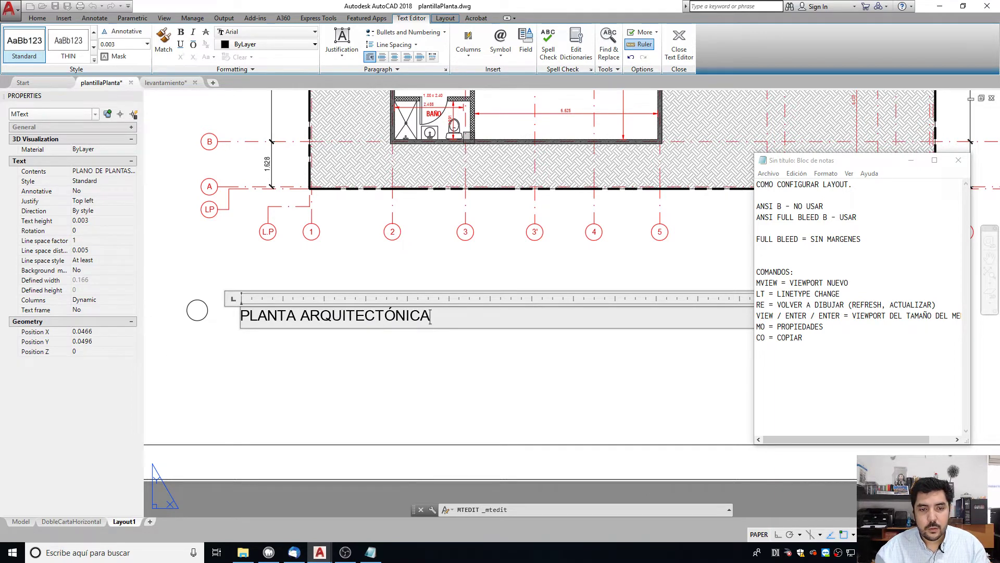
left_click(261, 342)
left_click(261, 342)
Move the PLANTA ARQUITECTÓNICA text closer to the circle, slightly above its centre line.
left_click(246, 314)
type("m")
key("Return")
left_click(255, 364)
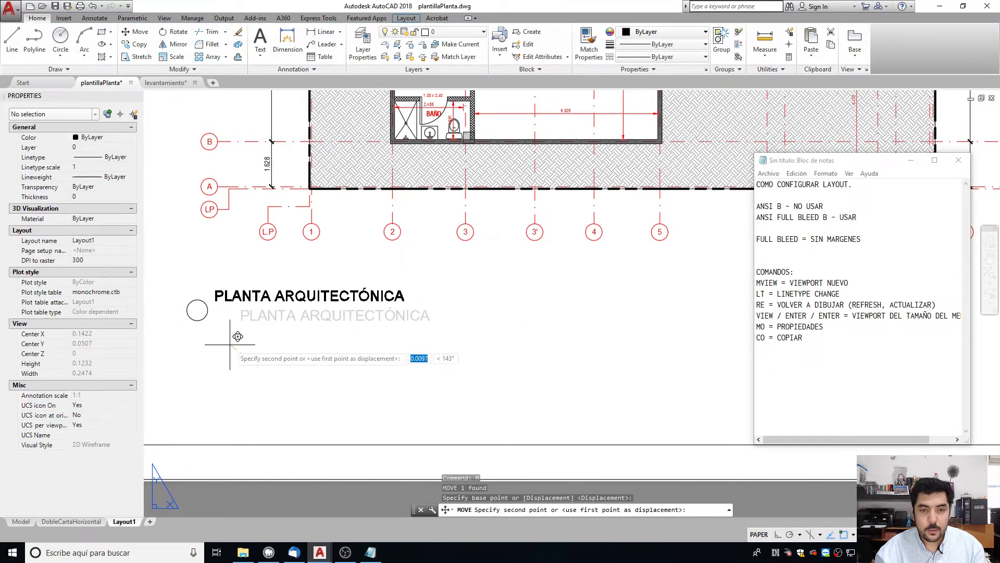
left_click(232, 352)
key("Escape")
key("Escape")
key("Escape")
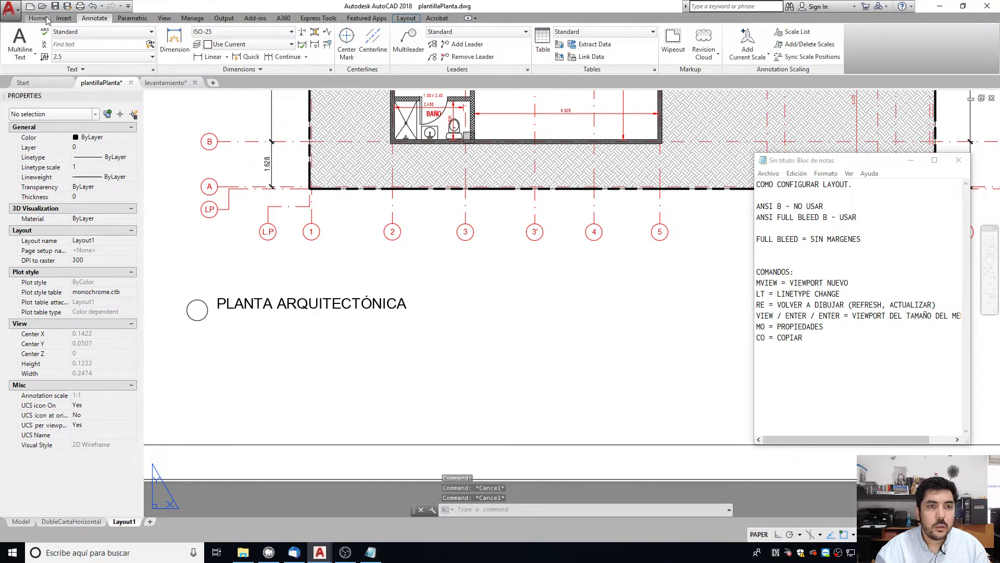
scroll(206, 315, "up", 1)
left_click(227, 295)
key("Escape")
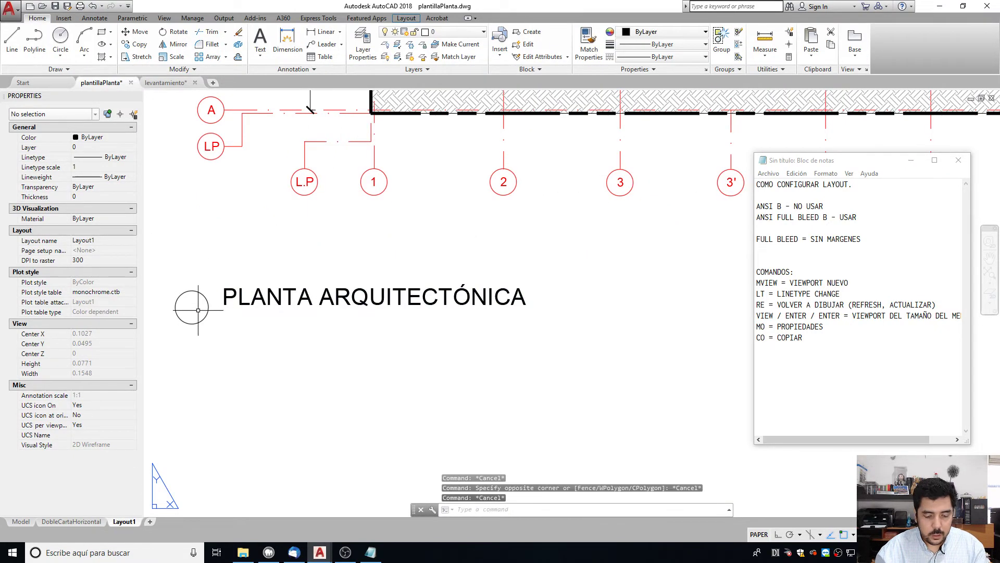
Draw a horizontal polyline from the circle's right quadrant, running under the PLANTA ARQUITECTÓNICA text and past its end.
type("L")
key("Return")
left_click(208, 307)
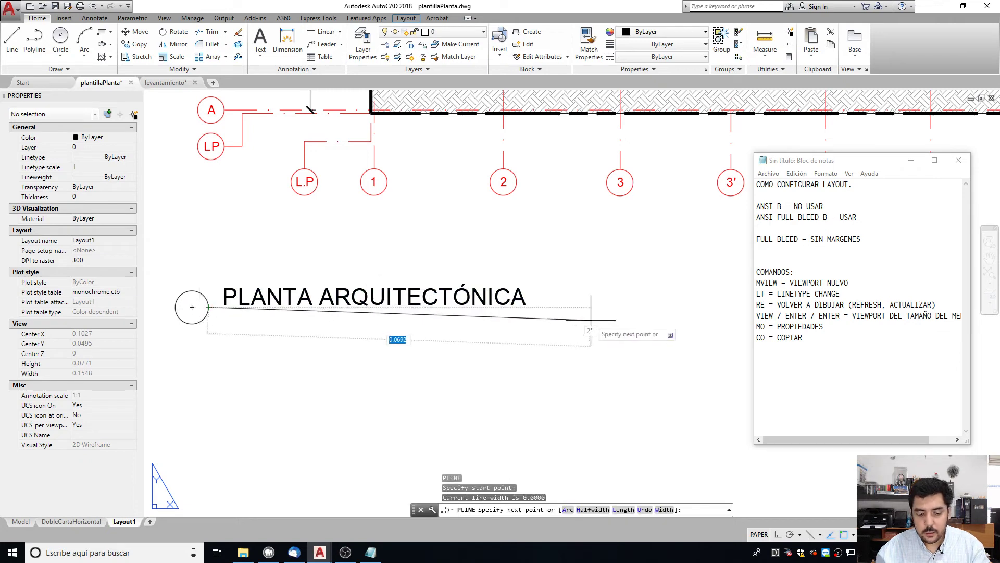
left_click(646, 307)
key("Escape")
Set the text height of the PLANTA ARQUITECTÓNICA title to 0.002.
left_click(224, 284)
left_click(111, 250)
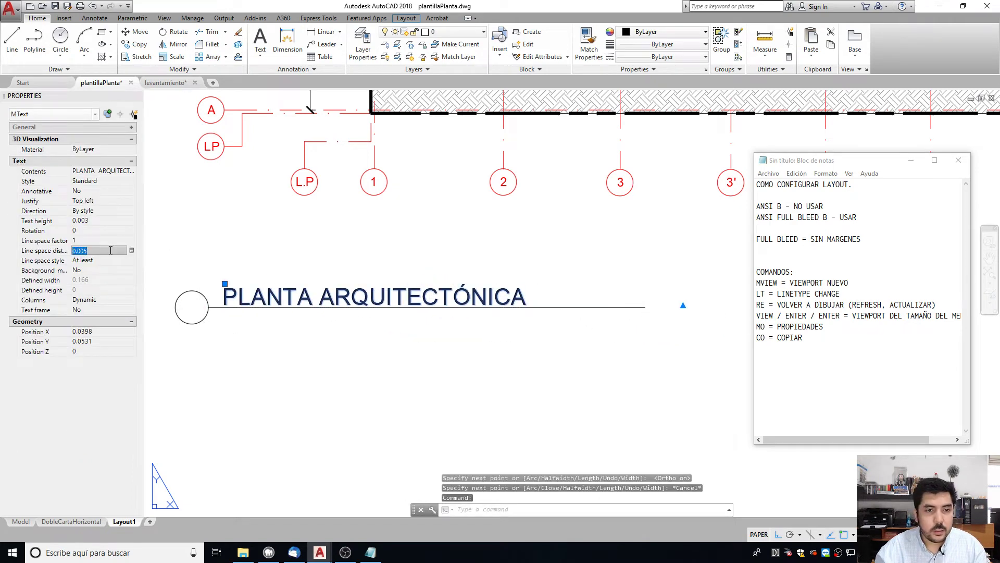
left_click(104, 220)
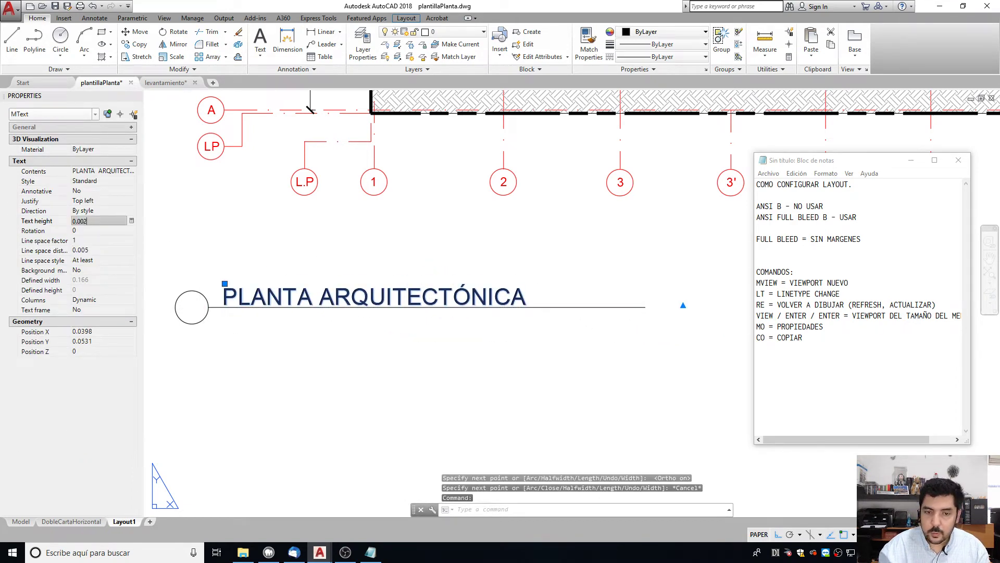
key("Return")
key("Escape")
key("Escape")
Move the PLANTA ARQUITECTÓNICA title down onto the horizontal line and left toward the circle.
left_click(257, 295)
scroll(249, 298, "up", 2)
type("M")
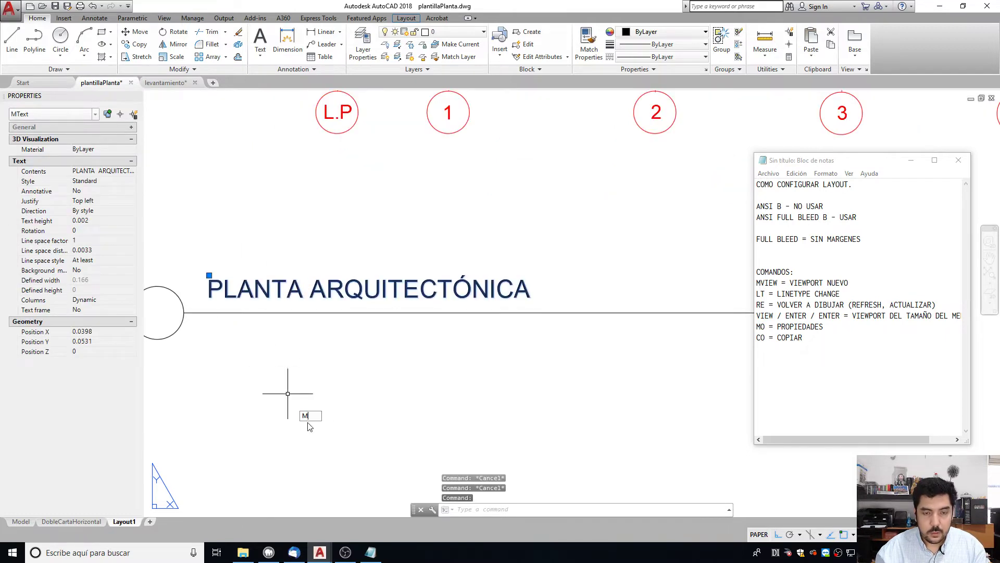
key("Return")
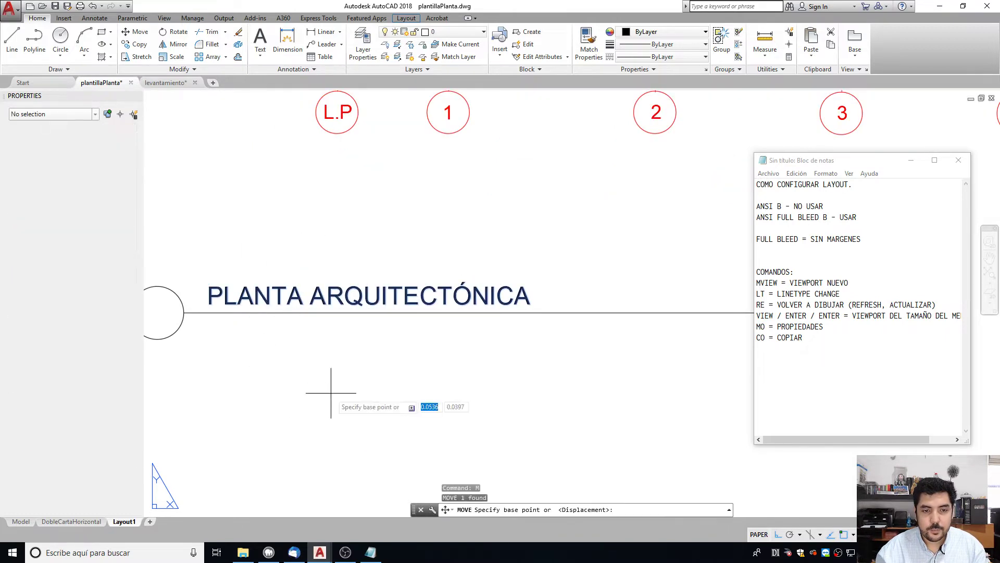
left_click(331, 393)
left_click(313, 392)
key("Escape")
Copy the PLANTA ARQUITECTÓNICA title straight down to just below the horizontal line.
left_click(311, 289)
type("o")
key("space")
left_click(305, 312)
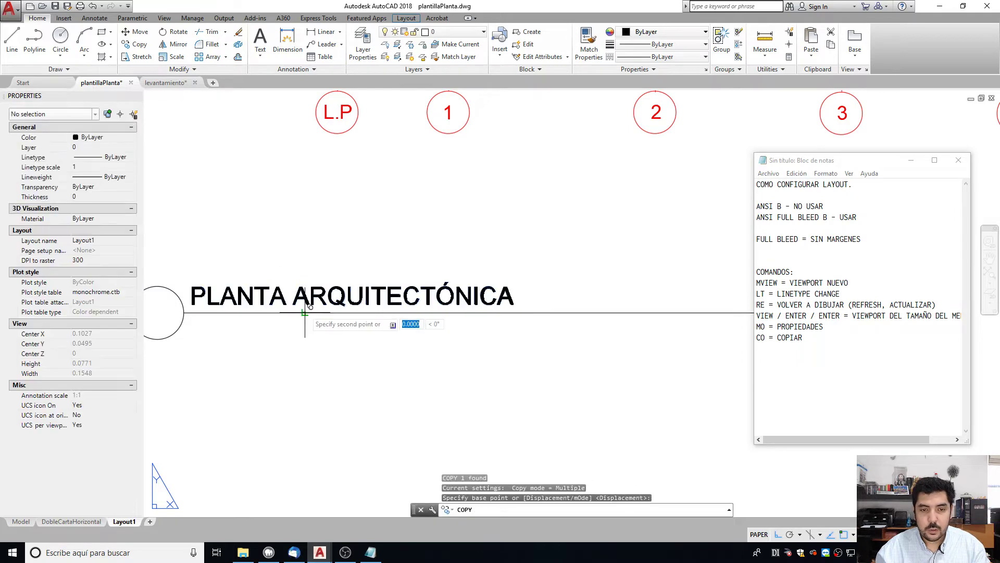
left_click(304, 351)
key("Escape")
Replace the copied text below the line with the scale label "ESCALA: 1:1".
left_click(302, 347)
key("Escape")
left_click(298, 340)
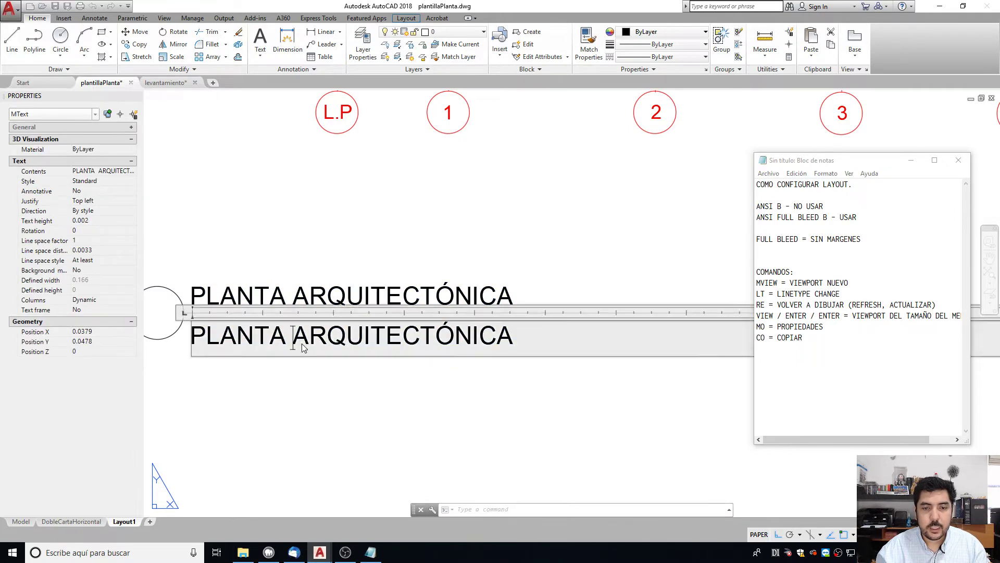
double_click(298, 340)
type("ESCALA: 1:1")
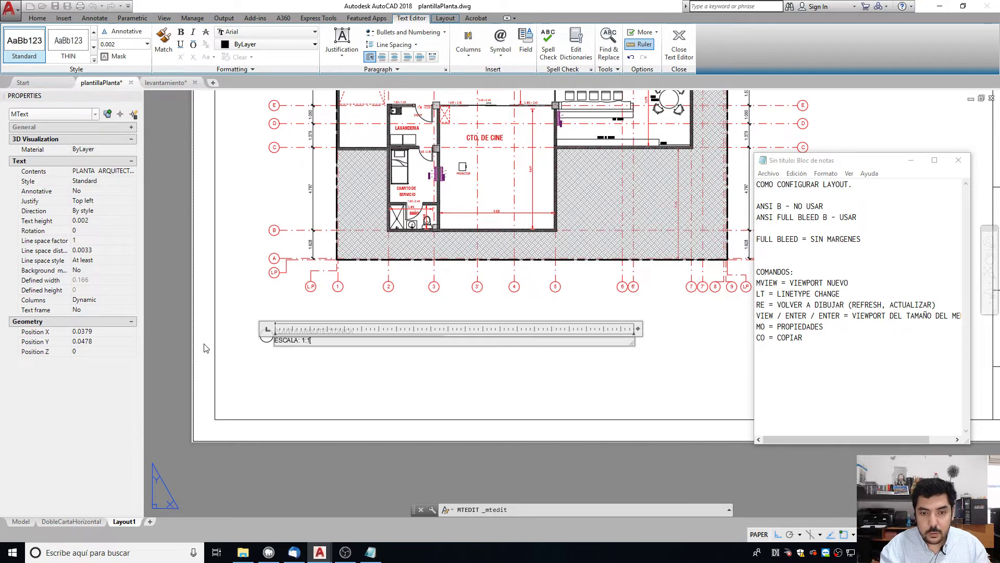
Check the plan viewport's annotation scale and set the scale text beneath the PLANTA ARQUITECTÓNICA title to ESCALA: 1:125.
left_click(208, 348)
key("Escape")
key("Escape")
double_click(417, 204)
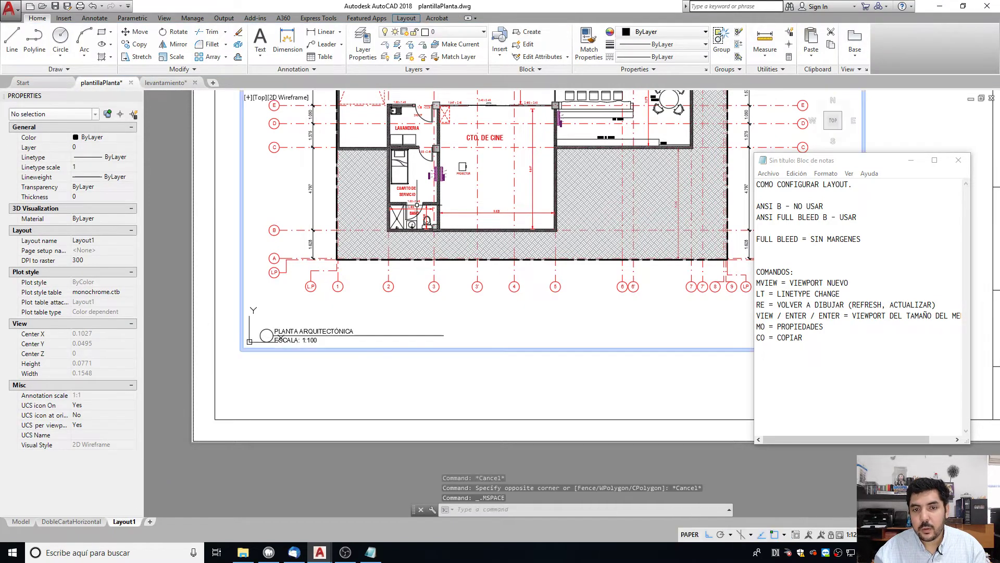
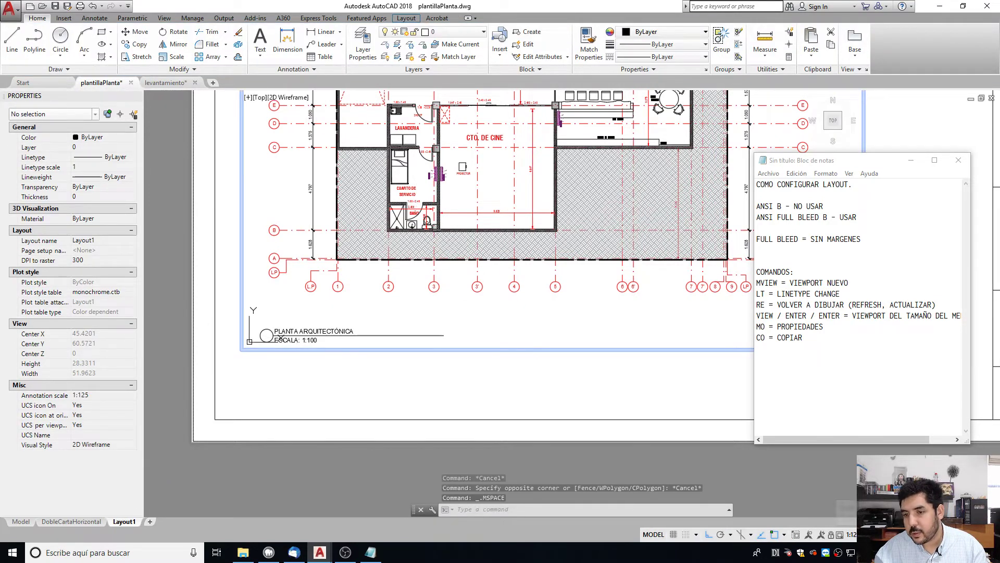
double_click(498, 407)
scroll(313, 344, "up", 4)
double_click(292, 310)
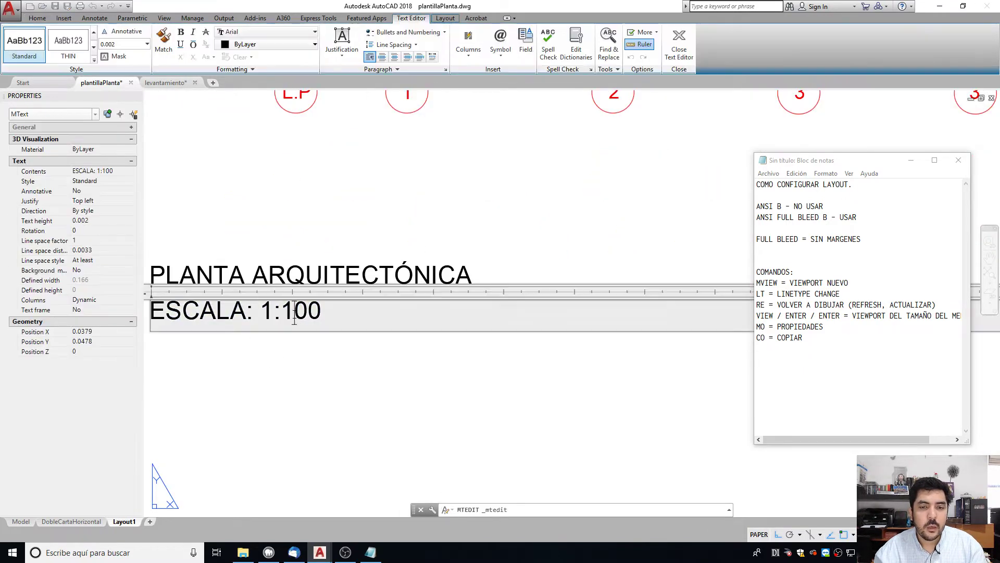
left_click(321, 358)
scroll(302, 384, "down", 2)
middle_click_drag(302, 384, 443, 402)
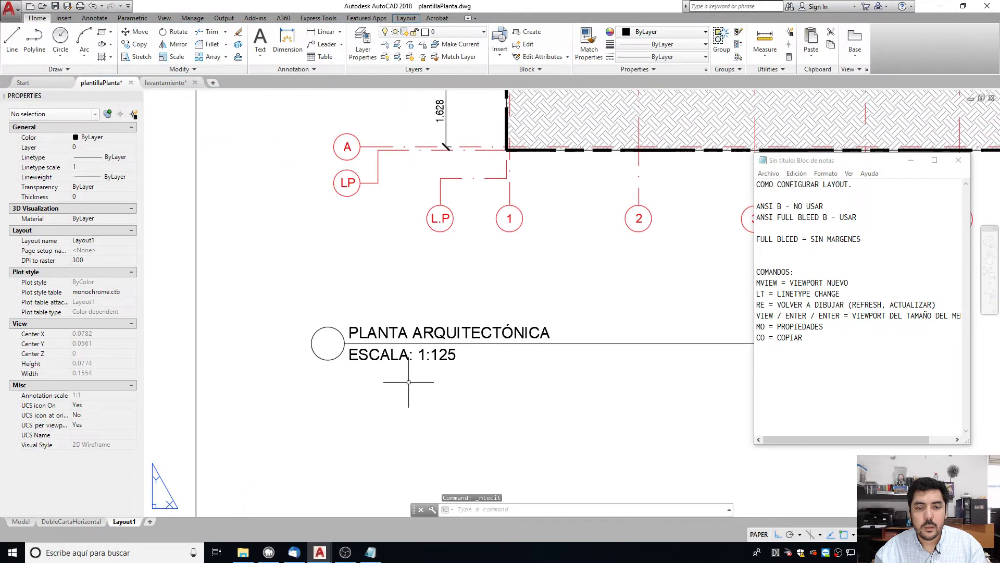
key("Escape")
Copy the ESCALA: 1:125 text onto the empty circle beside the drawing title.
left_click(390, 356)
scroll(367, 352, "up", 2)
type("Co")
key("Return")
left_click(367, 354)
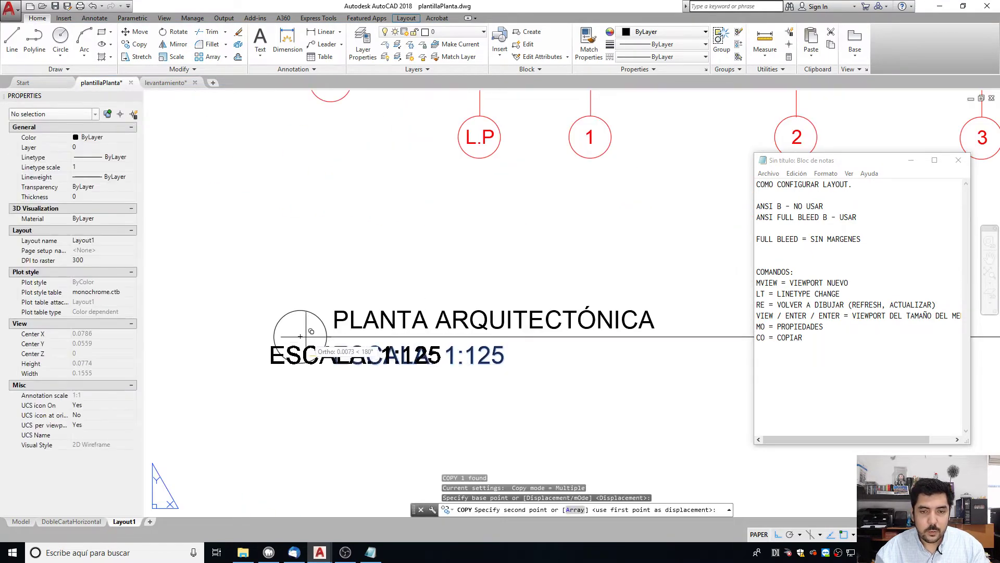
left_click(296, 339)
key("Escape")
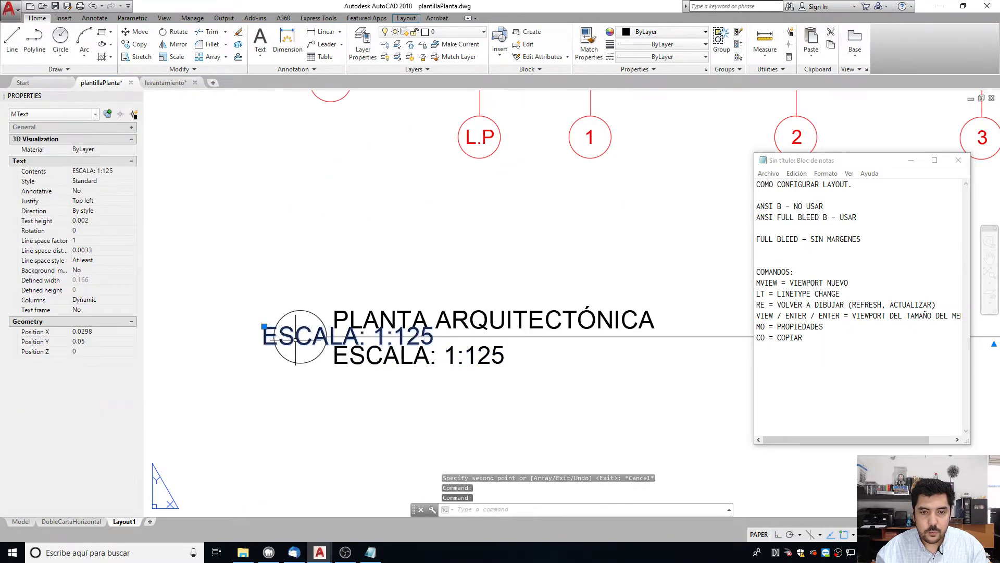
Replace the copied text over the title circle with the number 1.
double_click(296, 342)
key("ctrl+a")
type("1")
key("Escape")
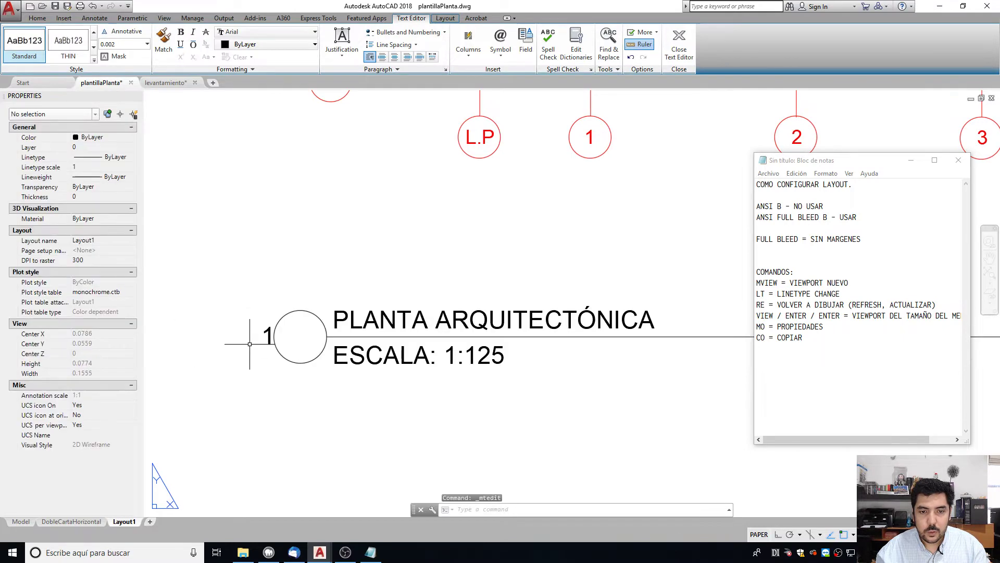
Move the number 1 horizontally into the middle of the title circle.
left_click(265, 337)
type("m")
key("Return")
left_click(288, 434)
left_click(320, 435)
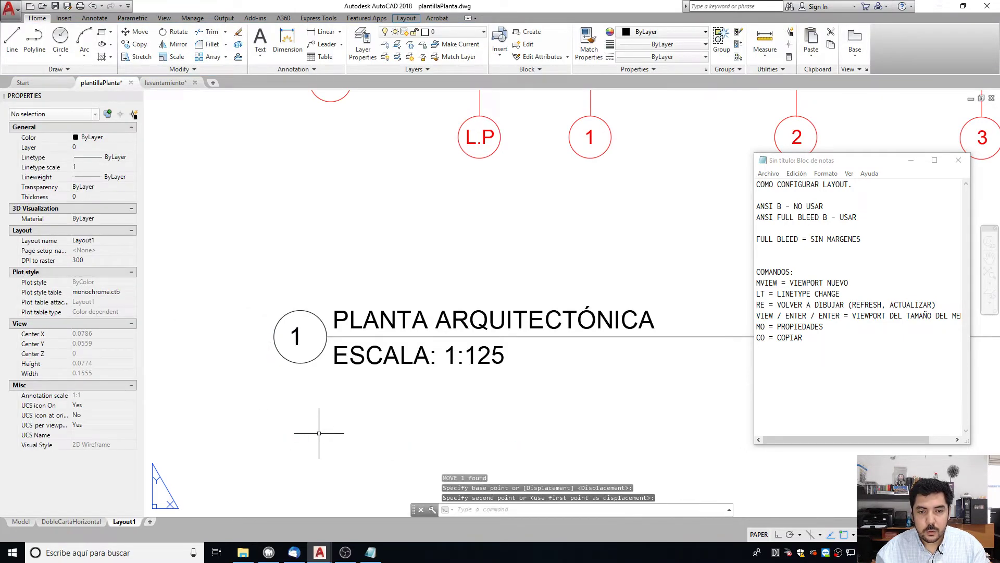
key("Escape")
scroll(335, 431, "down", 6)
middle_click_drag(344, 429, 236, 410)
scroll(318, 387, "down", 5)
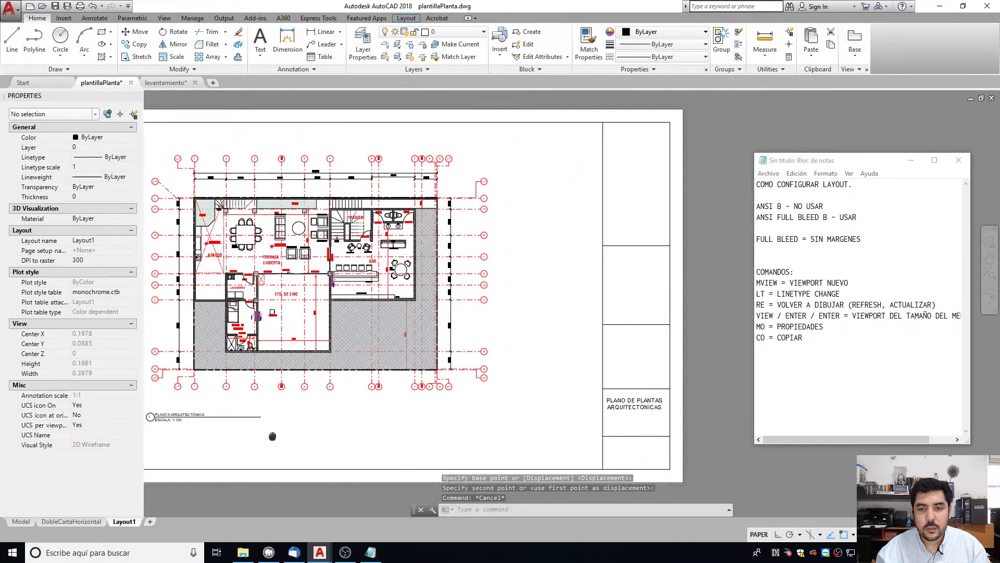
scroll(577, 357, "up", 3)
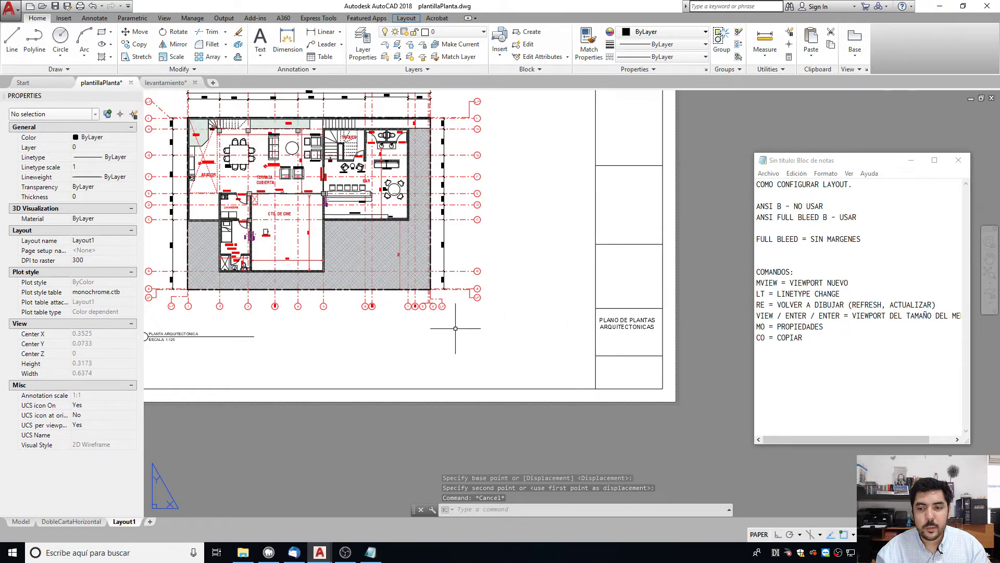
scroll(546, 322, "down", 2)
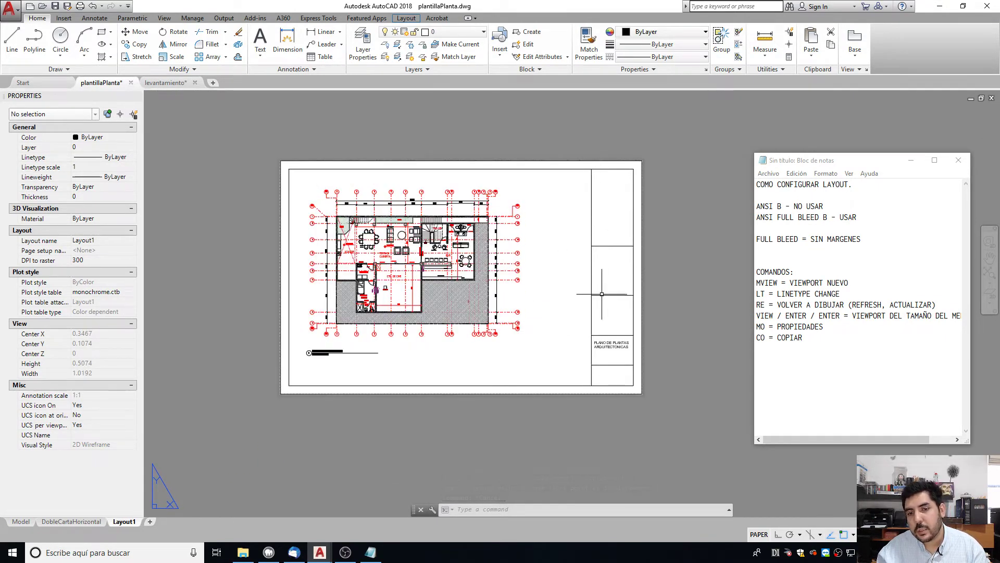
scroll(428, 304, "up", 2)
scroll(424, 292, "down", 2)
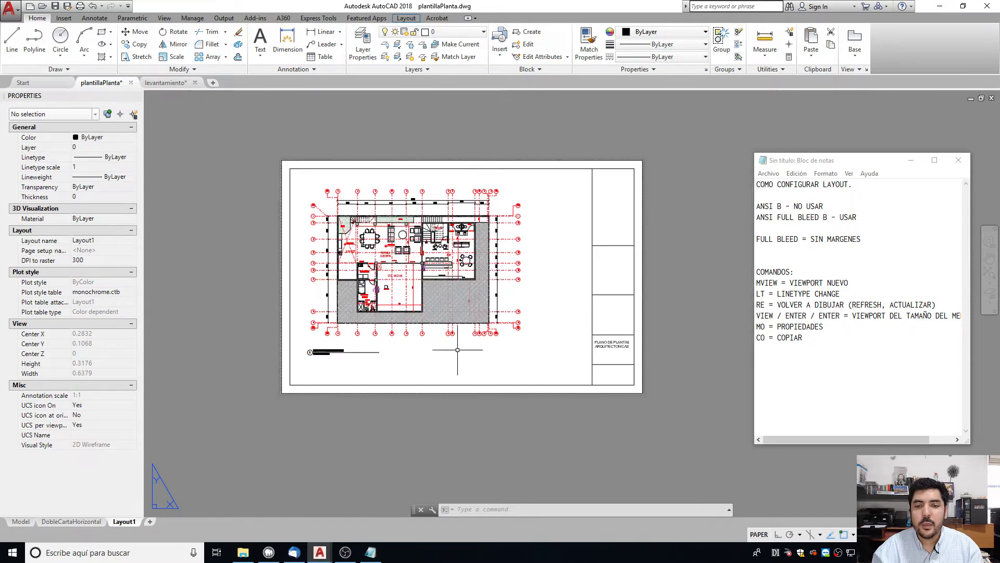
Shift the floor plan upward inside its viewport to leave more space above the title, and return to paper space.
left_click(424, 333)
left_click(424, 343)
double_click(424, 343)
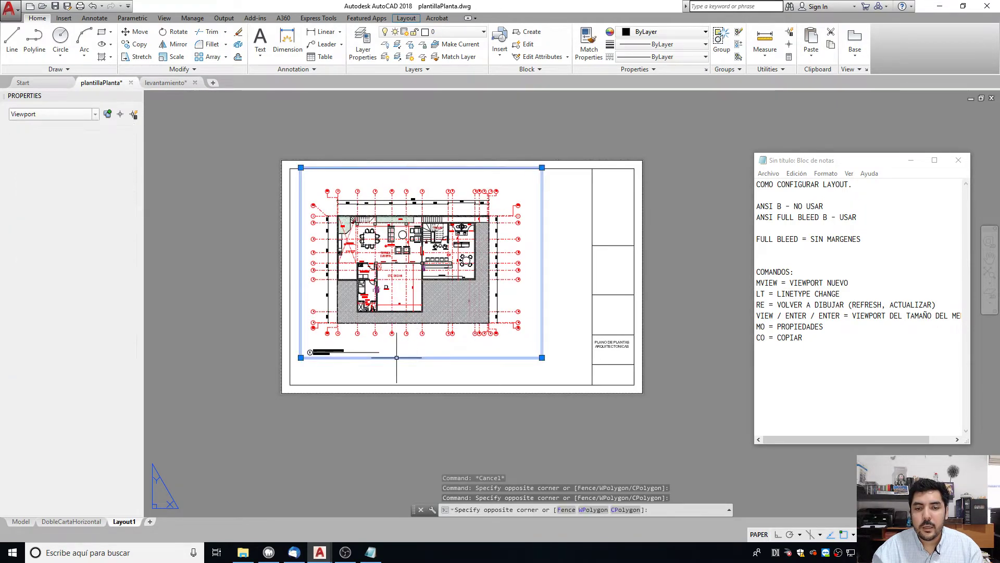
middle_click_drag(393, 261, 393, 246)
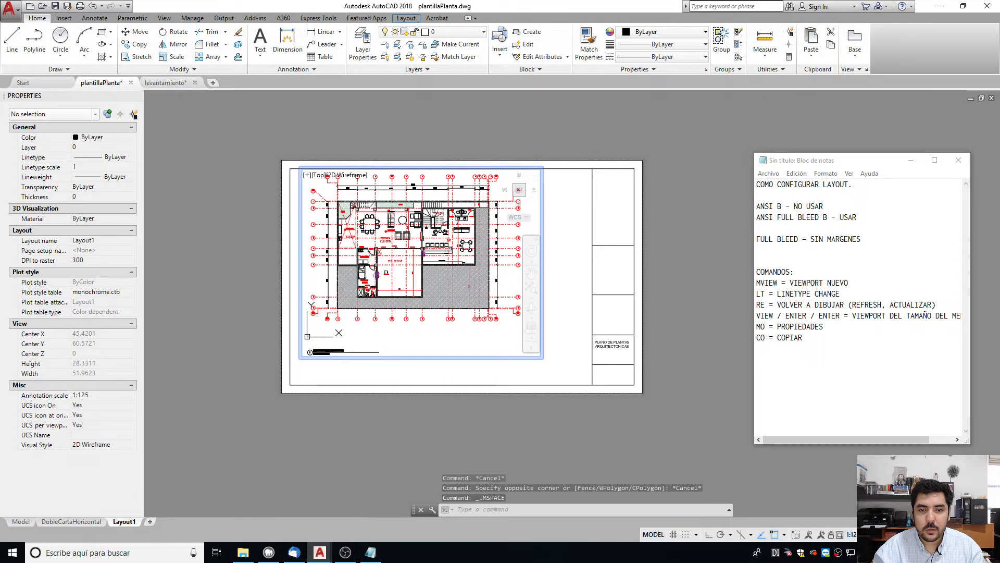
left_click(424, 352)
double_click(424, 368)
key("Escape")
key("Escape")
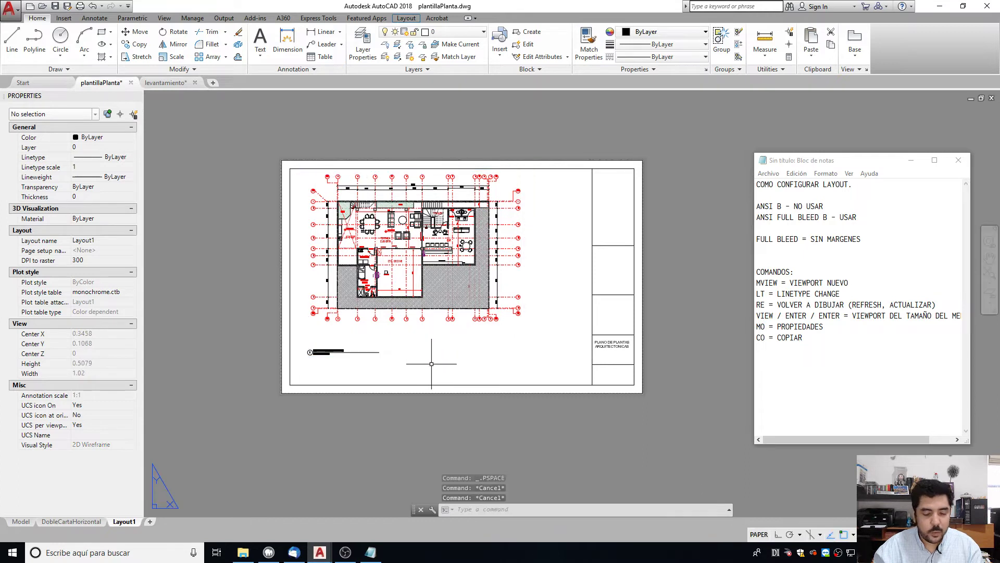
Create a new rectangular viewport with MVIEW, about 0.174 wide by 0.146 high, beside the plan and overlapping the title block.
type("MVIEW")
key("Return")
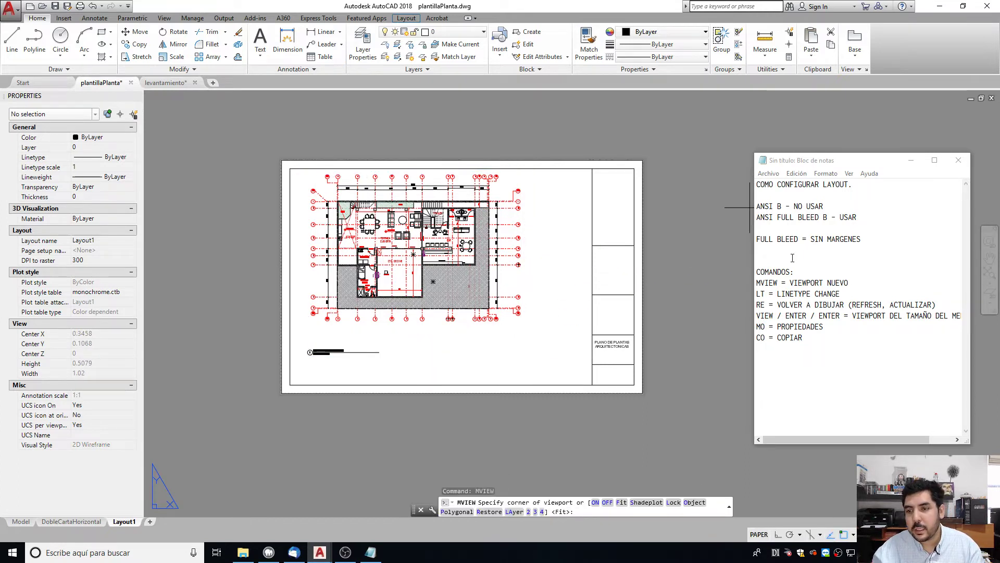
left_click_drag(765, 284, 849, 284)
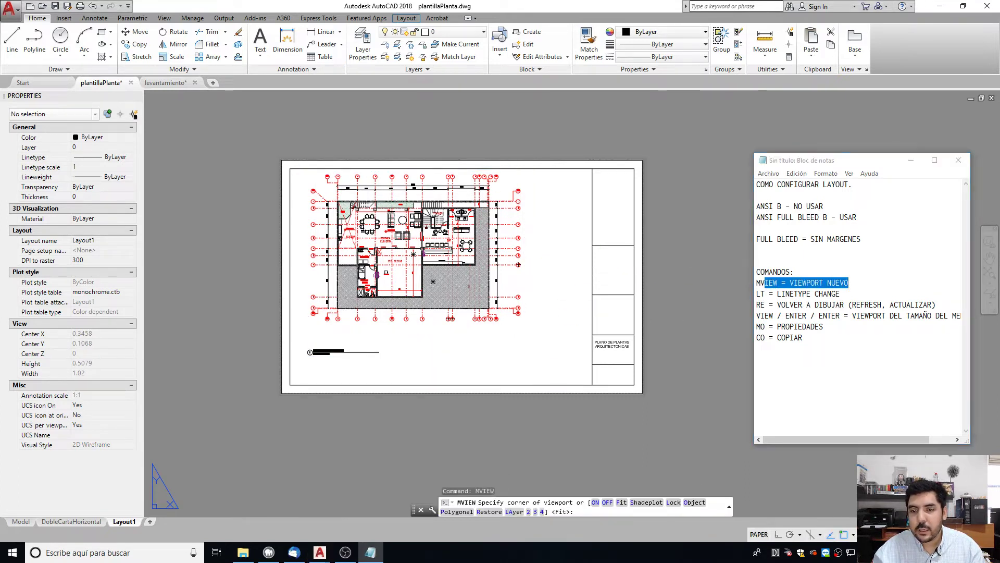
left_click(550, 322)
left_click(695, 200)
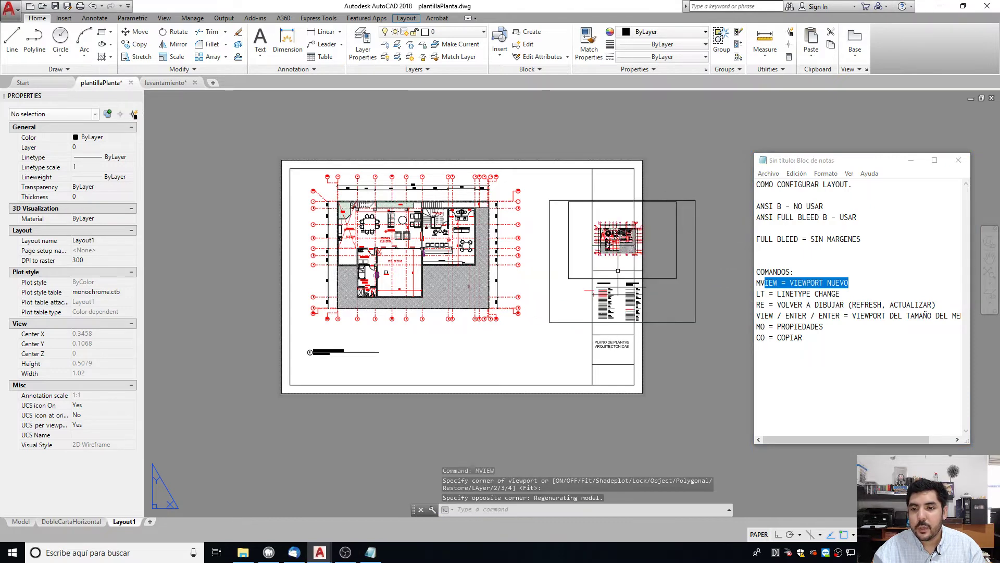
Frame the LAVANDERÍA area in the new viewport at 1:50 scale, recentre it, and return to paper space.
scroll(636, 273, "up", 2)
double_click(637, 273)
scroll(637, 273, "up", 5)
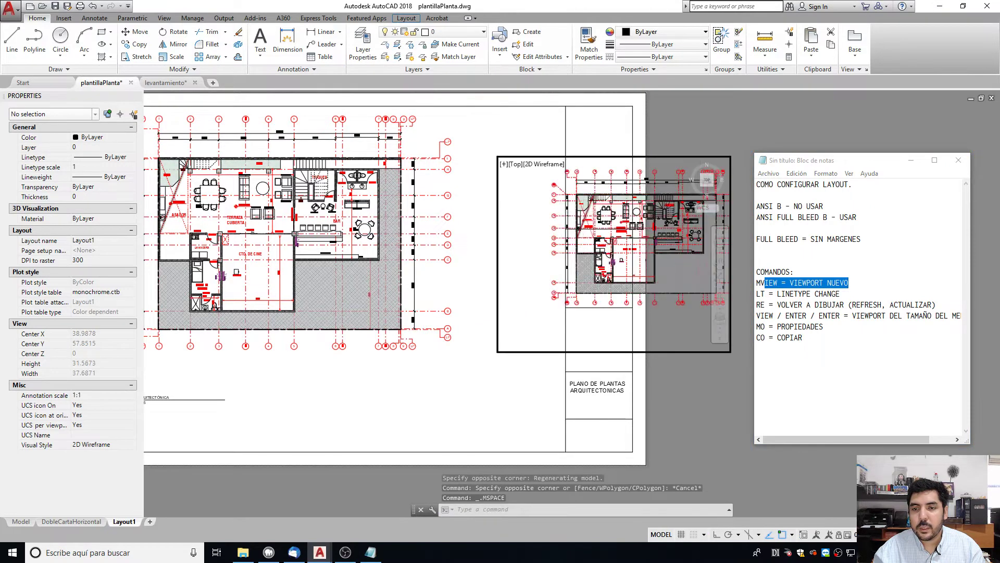
scroll(615, 300, "up", 4)
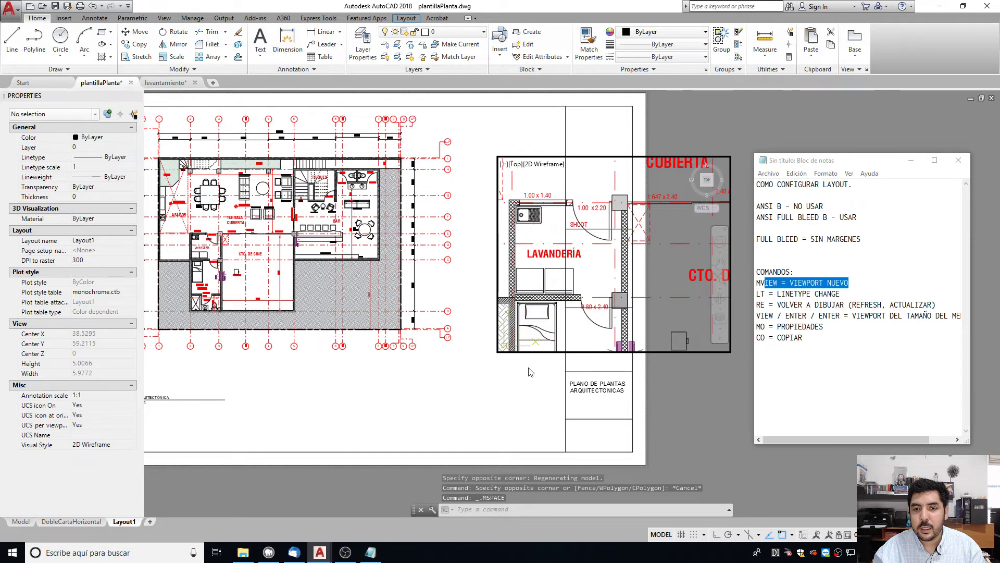
left_click(885, 534)
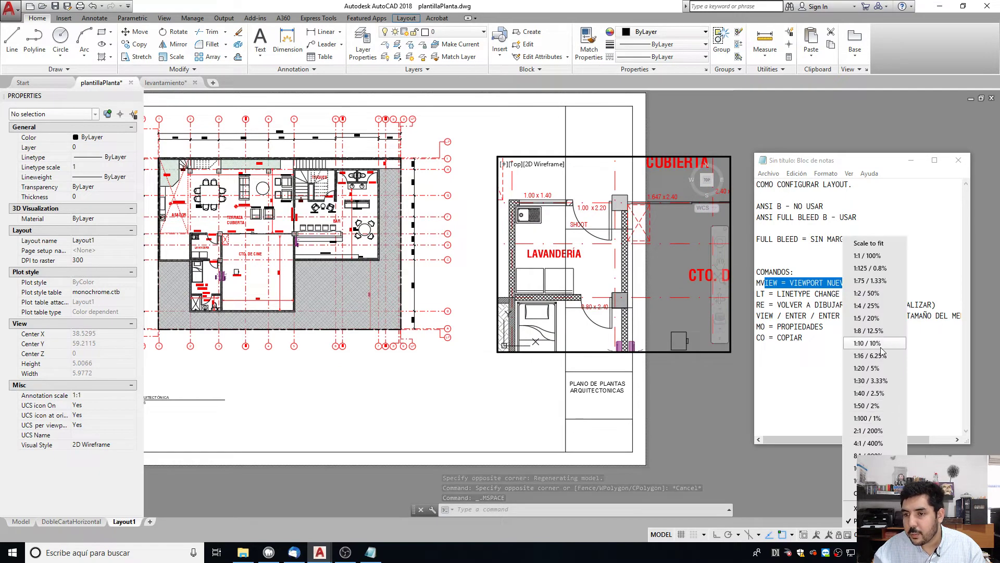
left_click(868, 405)
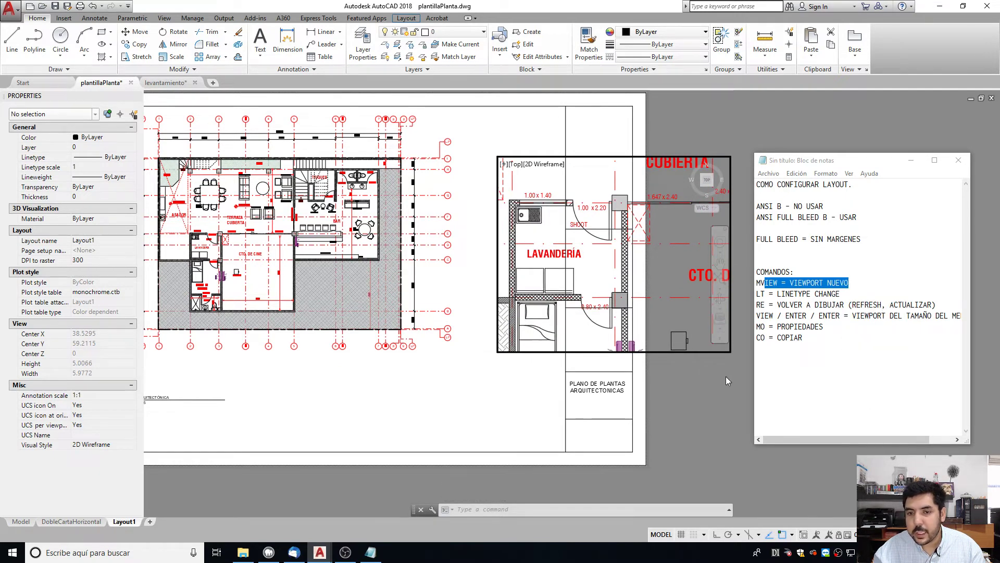
middle_click_drag(563, 293, 548, 255)
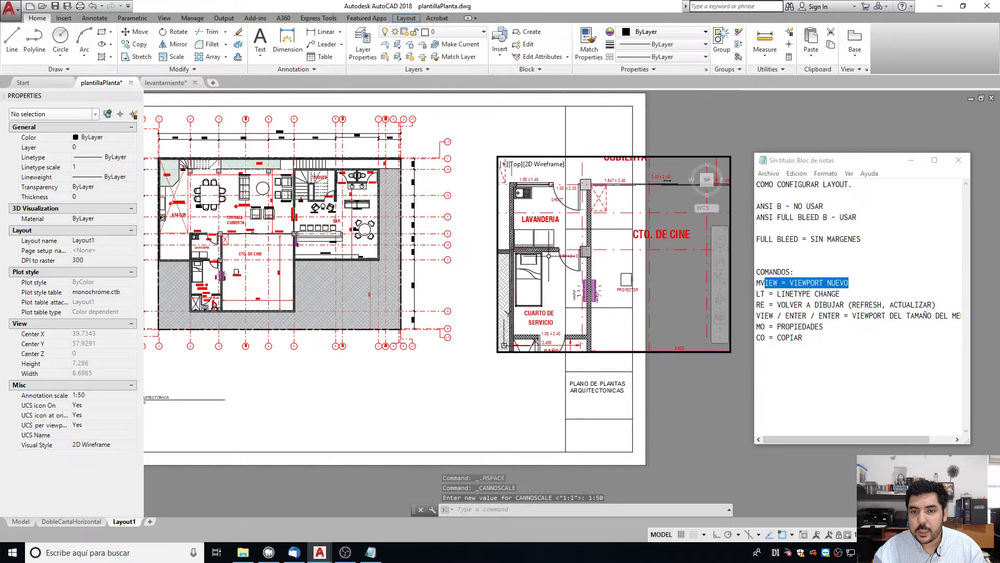
double_click(533, 391)
Shrink the new viewport from its lower-right corner to about 0.082 wide by 0.079 high around the LAVANDERÍA room.
left_click(701, 350)
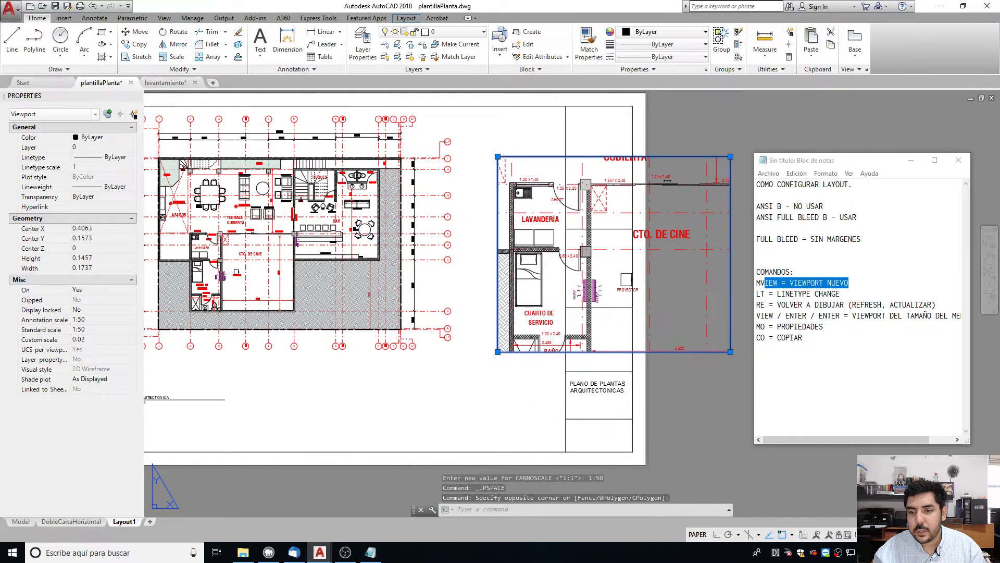
left_click(730, 352)
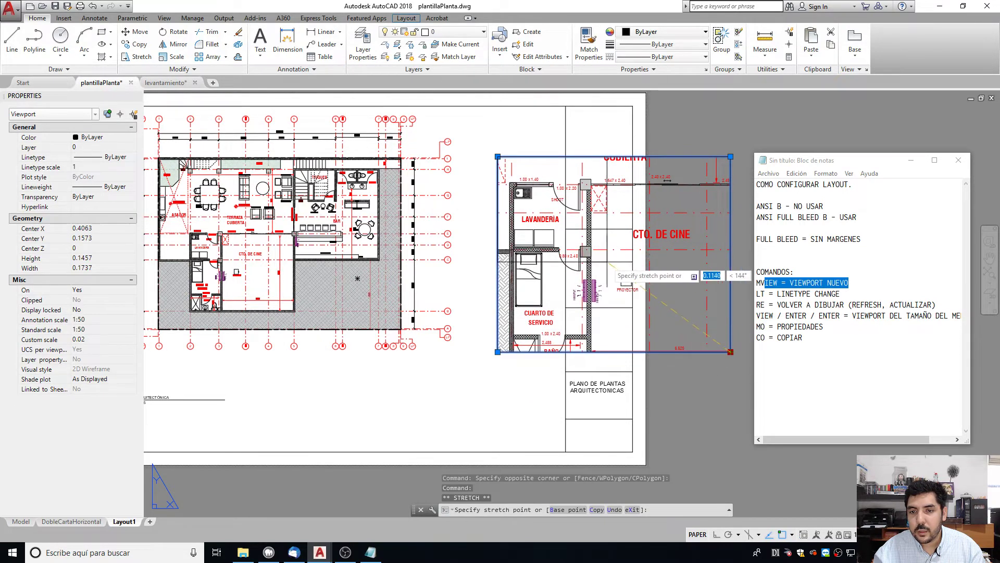
left_click(607, 262)
scroll(445, 120, "up", 2)
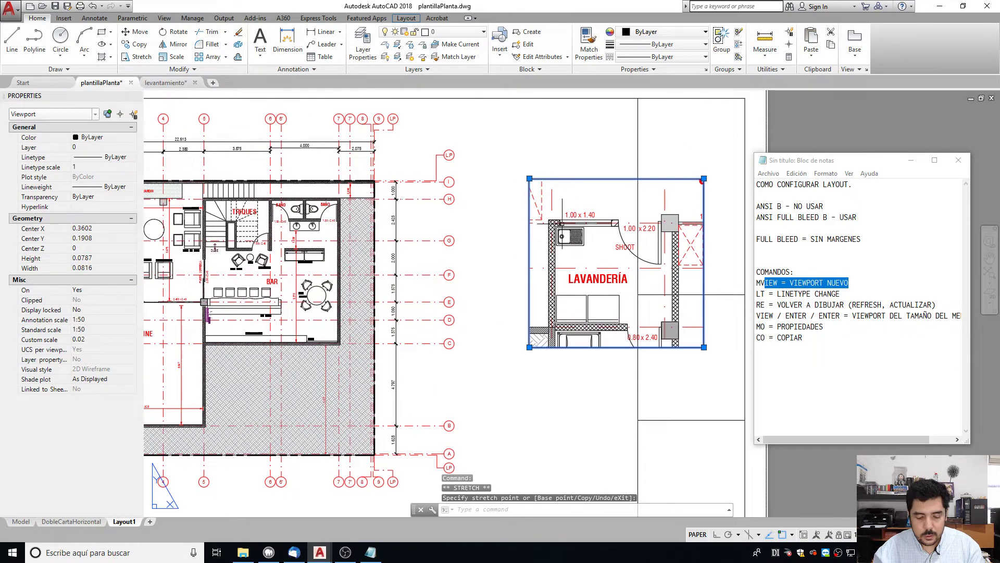
Move the LAVANDERÍA detail viewport up and left into the free space between the plan and the title block.
type("m")
key("Return")
left_click(581, 242)
left_click(510, 193)
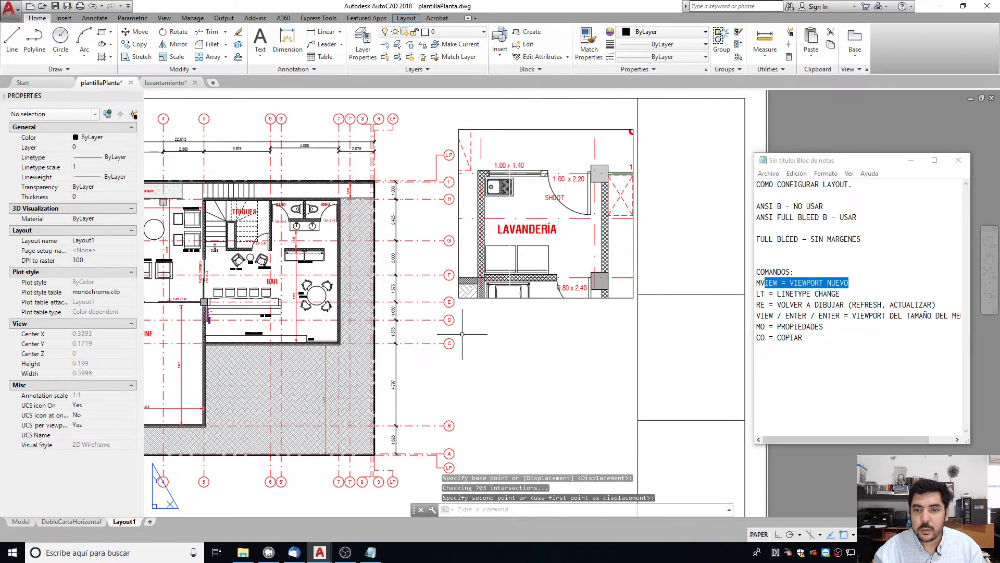
key("Escape")
scroll(462, 334, "down", 4)
key("Escape")
Draw a polyline from the laundry room's upper-left corner on the plan to the detail viewport's upper-left corner.
scroll(345, 250, "up", 6)
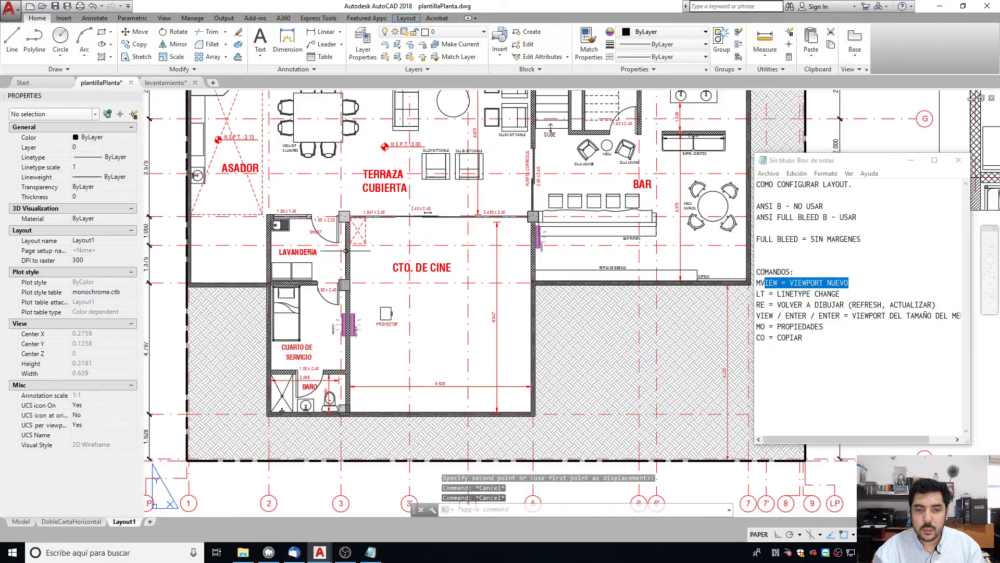
scroll(345, 251, "up", 4)
type("pl")
key("Return")
scroll(243, 313, "down", 6)
left_click(316, 242)
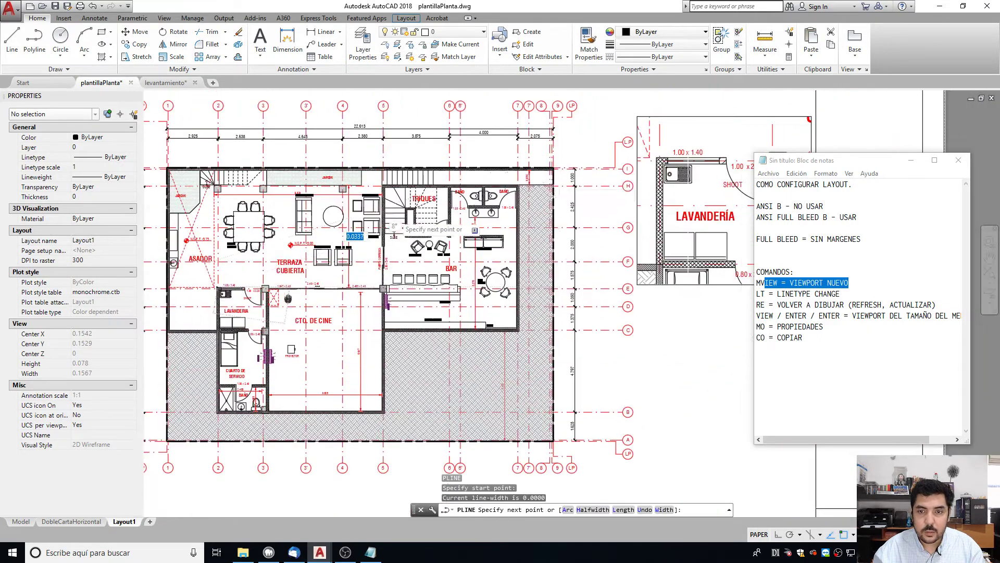
left_click(671, 107)
key("Escape")
scroll(236, 349, "up", 4)
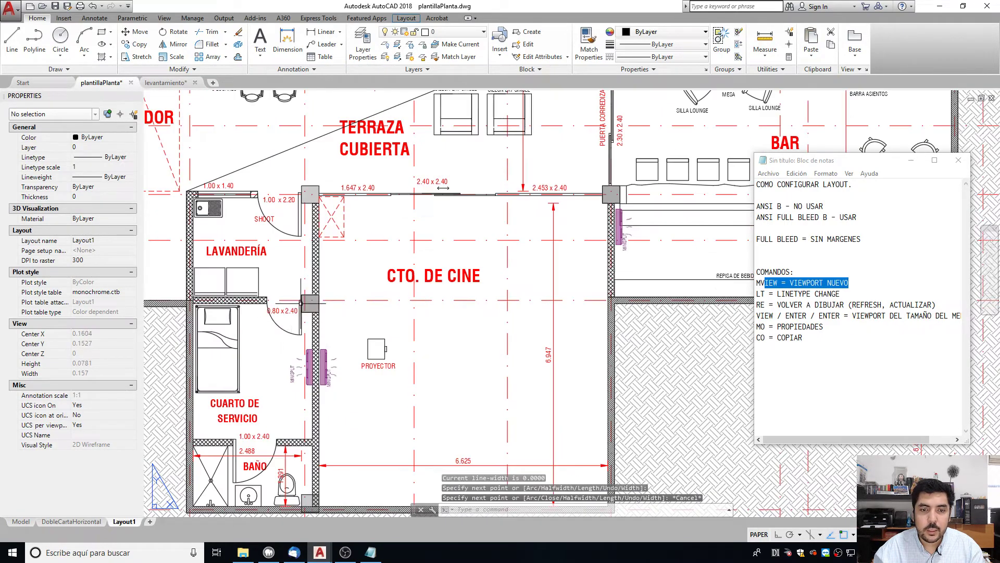
Draw a second polyline from the laundry room's lower-right corner on the plan to the detail viewport's lower-right corner.
key("Return")
left_click(319, 295)
scroll(319, 295, "down", 4)
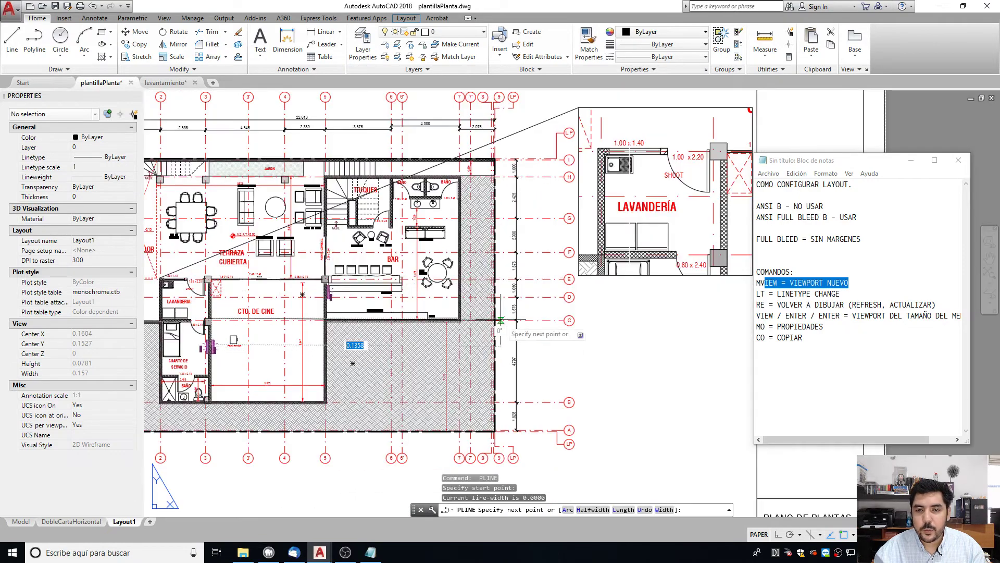
left_click(727, 257)
key("Escape")
key("Escape")
scroll(599, 302, "down", 3)
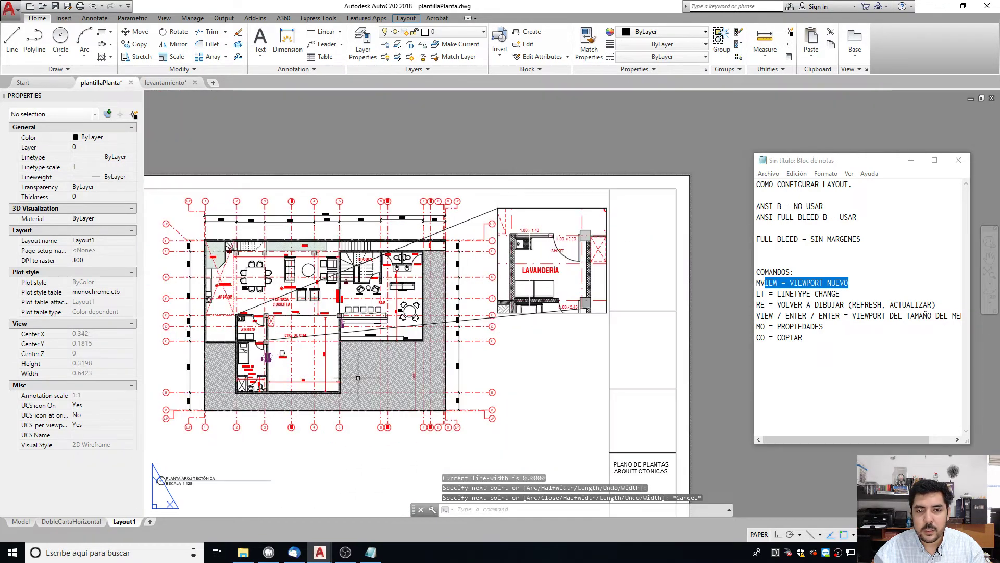
Stretch the plan-side end of the lower connecting polyline to just below the column at the laundry room's lower-right corner.
scroll(599, 302, "up", 3)
left_click(599, 305)
key("Escape")
scroll(603, 299, "down", 3)
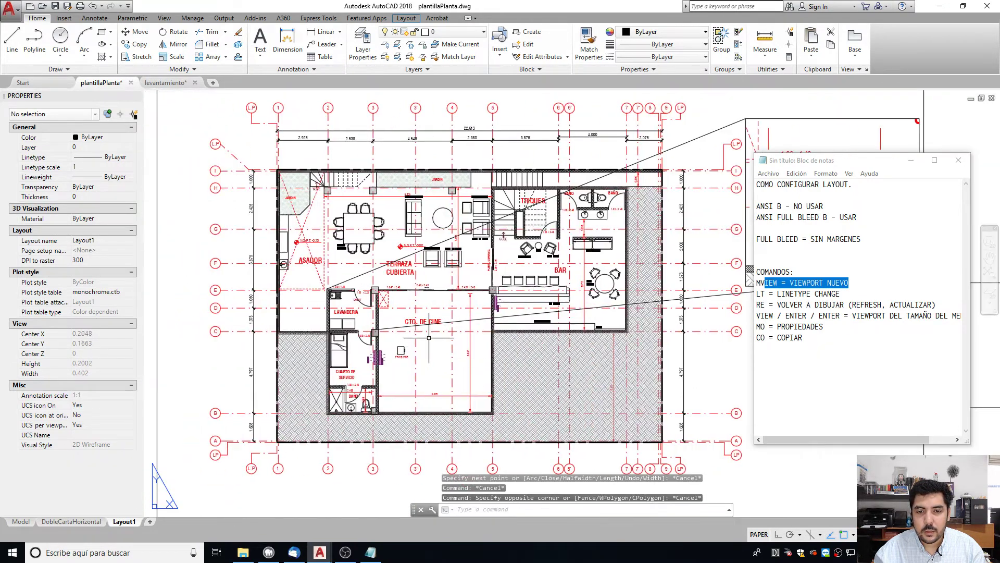
left_click(635, 304)
left_click(378, 328)
scroll(382, 338, "up", 3)
left_click(375, 337)
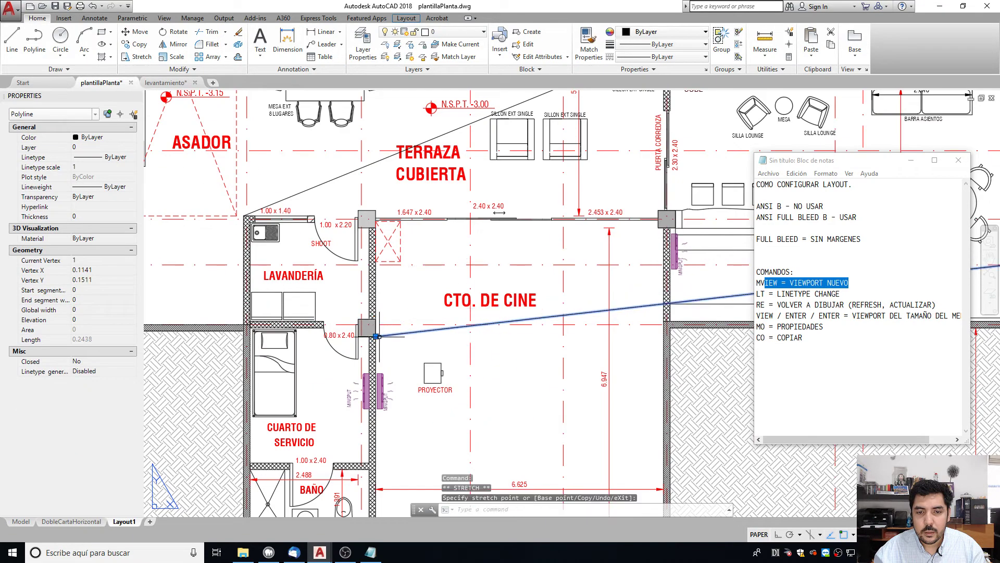
key("Escape")
scroll(365, 391, "down", 6)
middle_click_drag(484, 324, 453, 305)
scroll(167, 477, "up", 3)
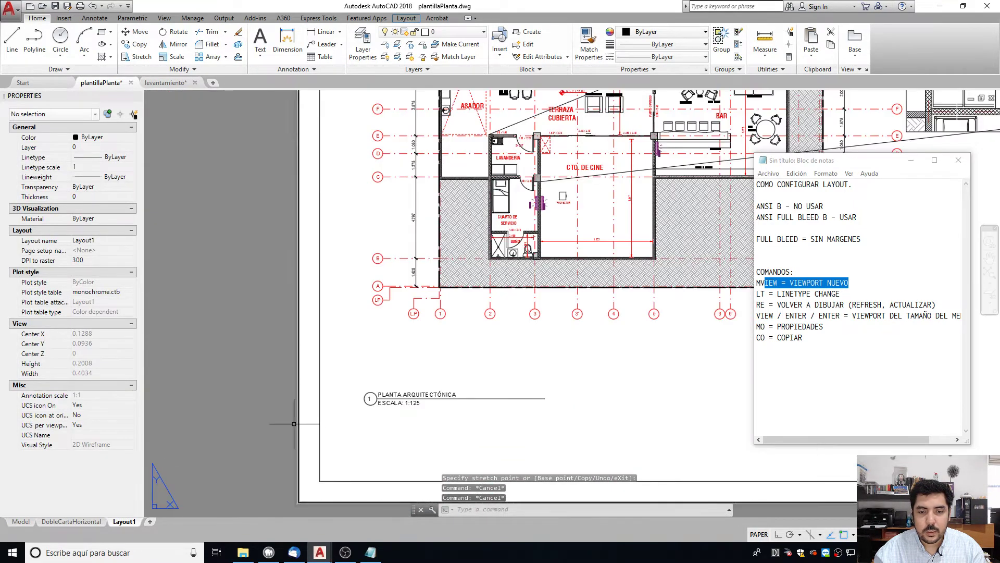
Copy the PLANTA ARQUITECTÓNICA title with its number circle and scale text to just below the laundry detail viewport.
left_click(347, 380)
left_click(541, 413)
type("co")
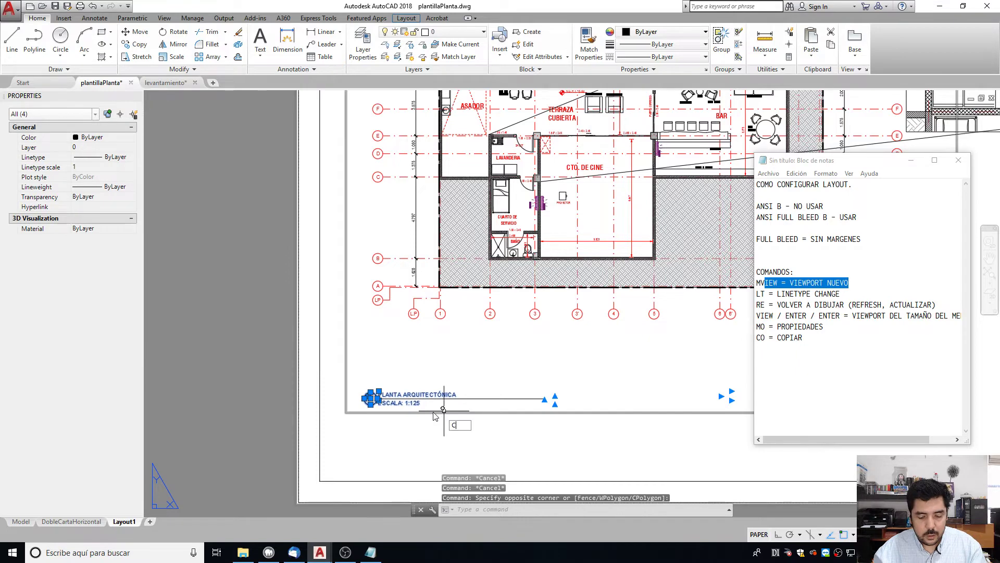
key("Return")
left_click(481, 407)
scroll(500, 364, "down", 3)
scroll(393, 279, "up", 3)
scroll(393, 283, "up", 3)
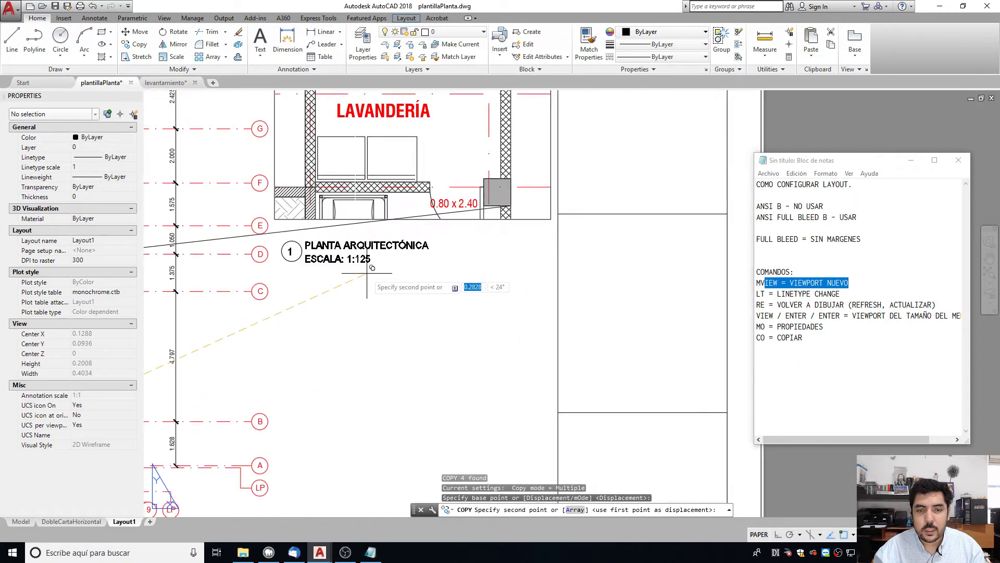
left_click(354, 253)
key("Escape")
Draw a horizontal polyline from the copied number circle between the title and scale text, extending past the end of the title.
scroll(354, 253, "up", 1)
middle_click_drag(354, 254, 426, 282)
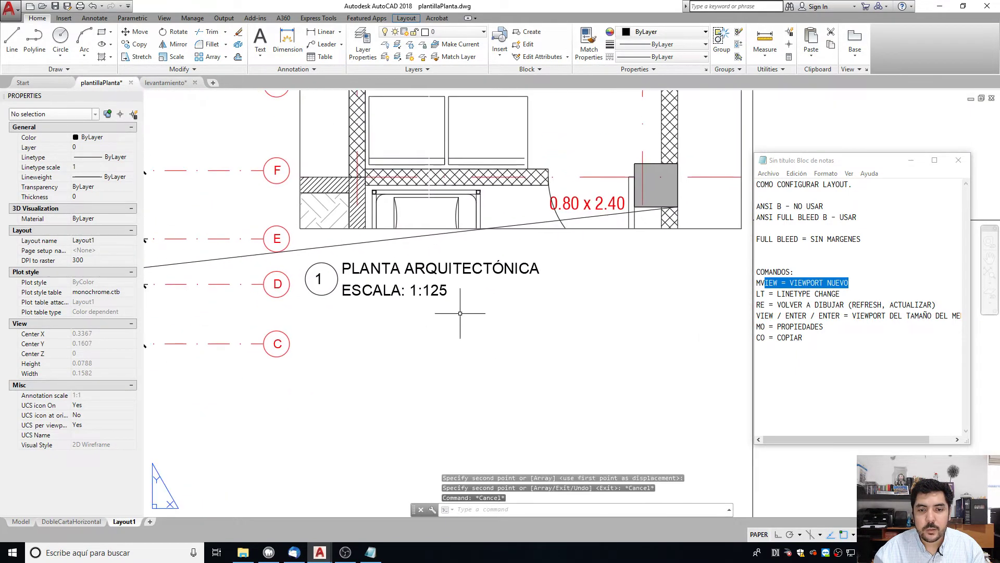
type("pl")
key("Return")
left_click(342, 275)
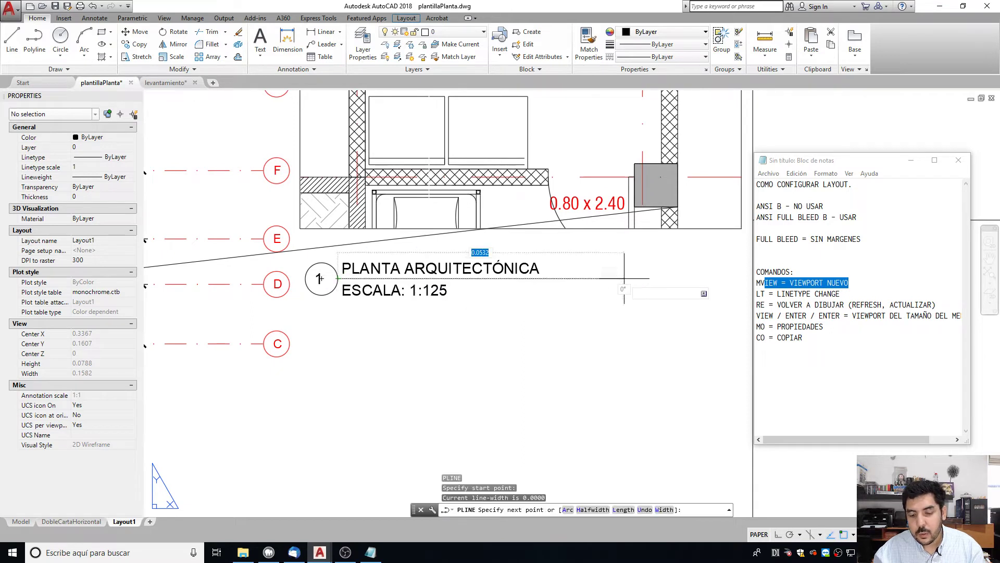
key("F8")
left_click(651, 279)
key("Escape")
Change the copied title to DETALLE DE LAVANDERIA and its scale text to ESCALA: 1:50.
double_click(478, 270)
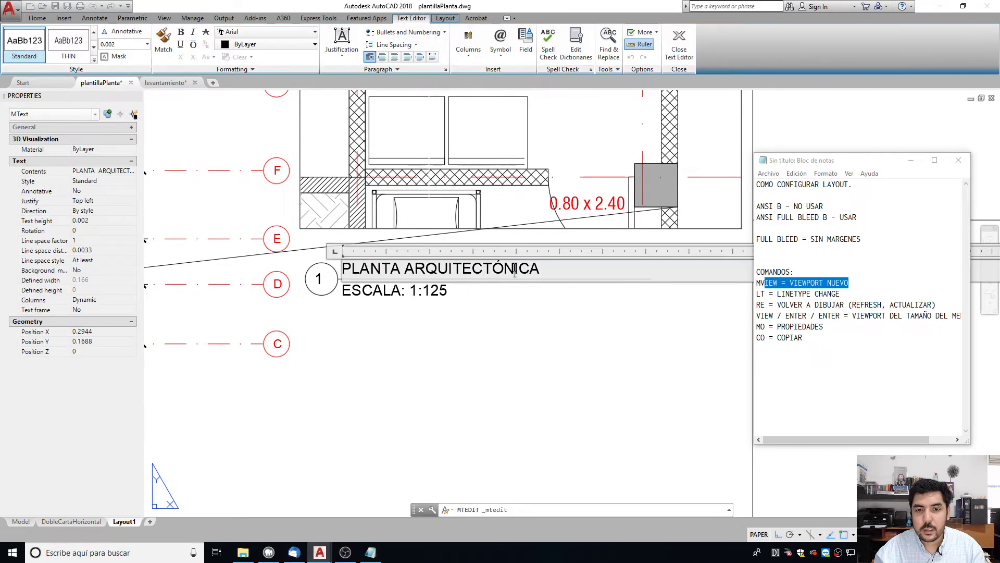
type("DETALLE DE LAVANDERIA")
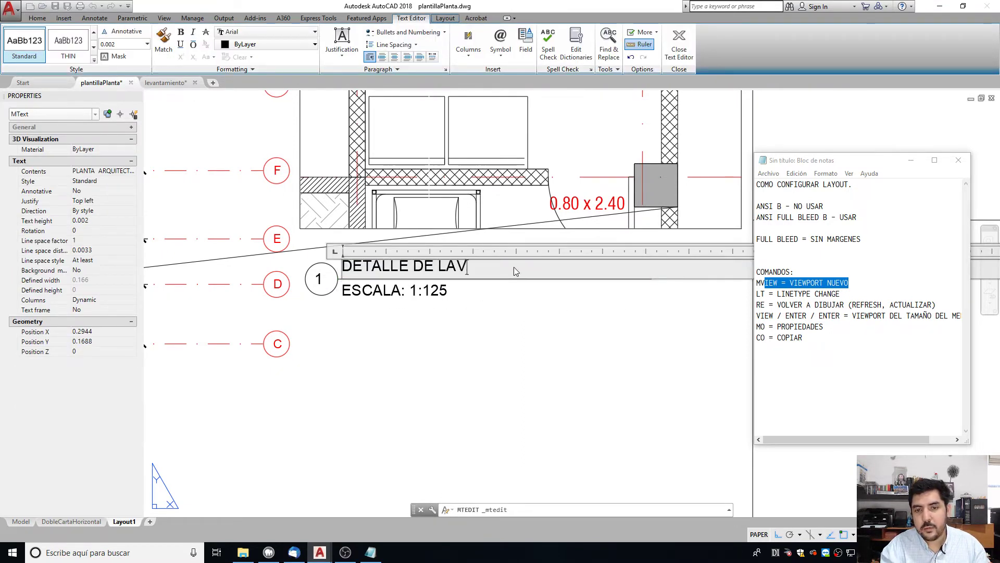
left_click(487, 287)
double_click(423, 291)
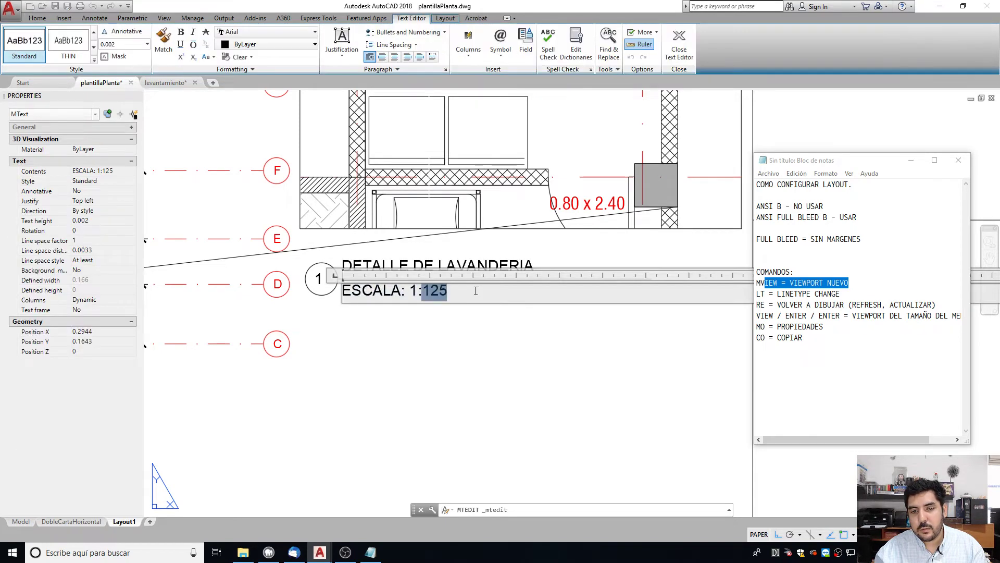
key("Escape")
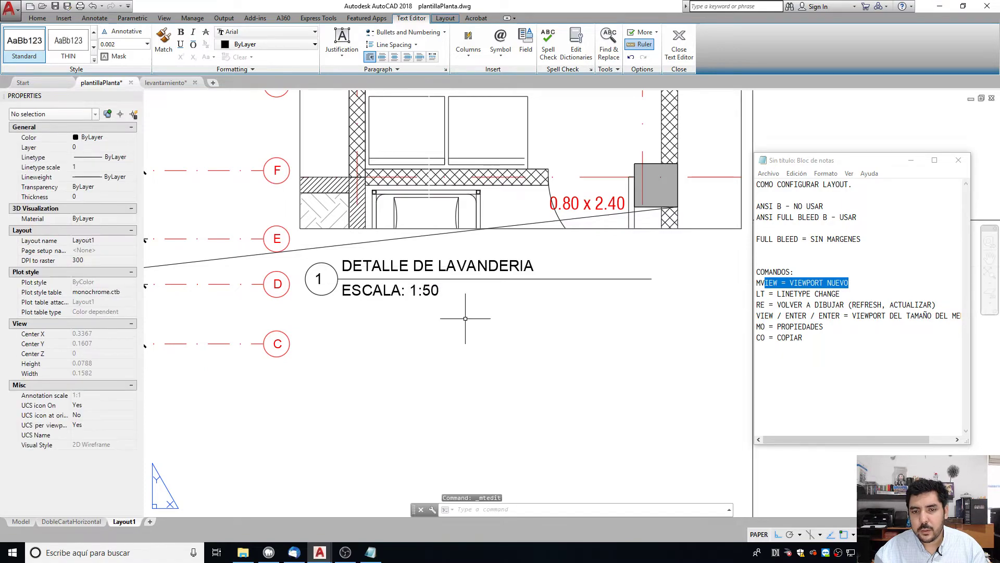
Change the number in the laundry detail's title circle to 2.
scroll(448, 303, "down", 2)
scroll(396, 292, "up", 3)
left_click(405, 282)
left_click(398, 291)
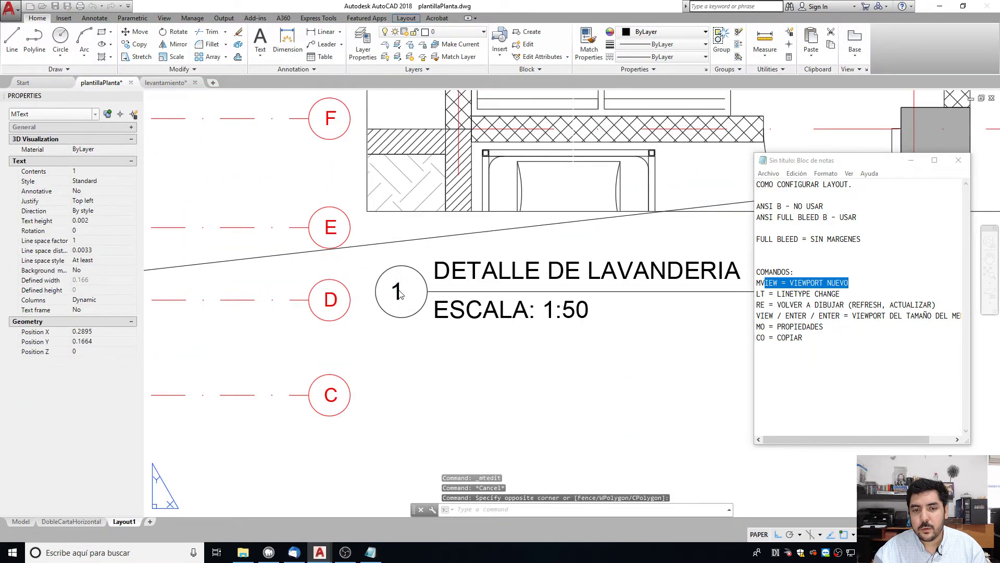
double_click(398, 292)
left_click_drag(405, 292, 388, 293)
type("2")
left_click(440, 373)
scroll(438, 373, "down", 5)
middle_click_drag(437, 372, 534, 298)
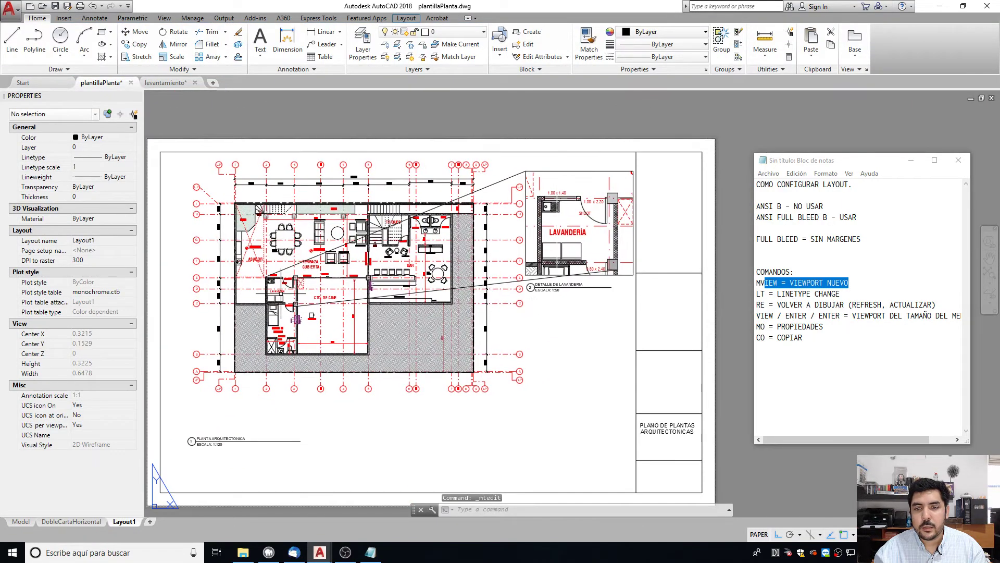
scroll(315, 294, "up", 2)
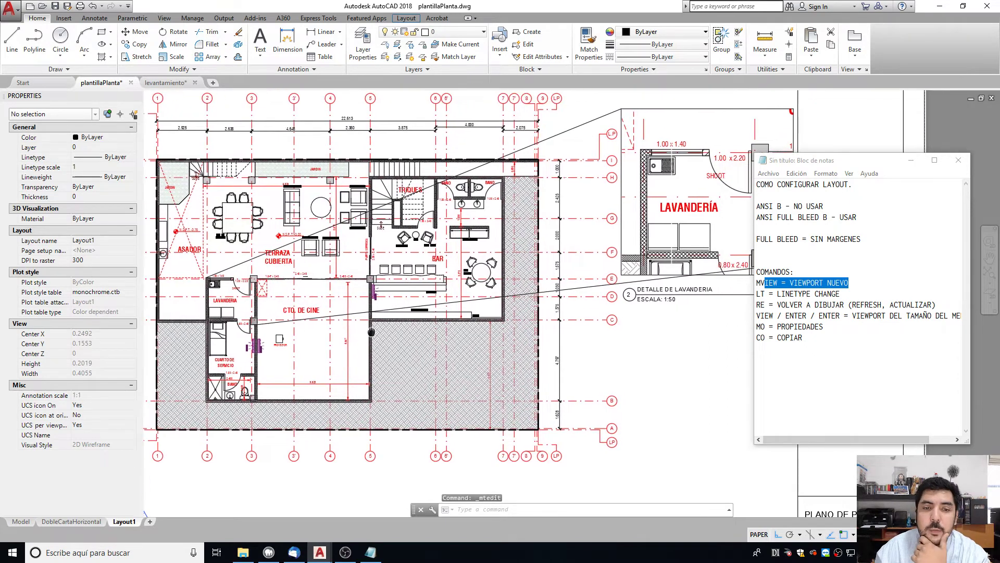
middle_click_drag(431, 279, 400, 292)
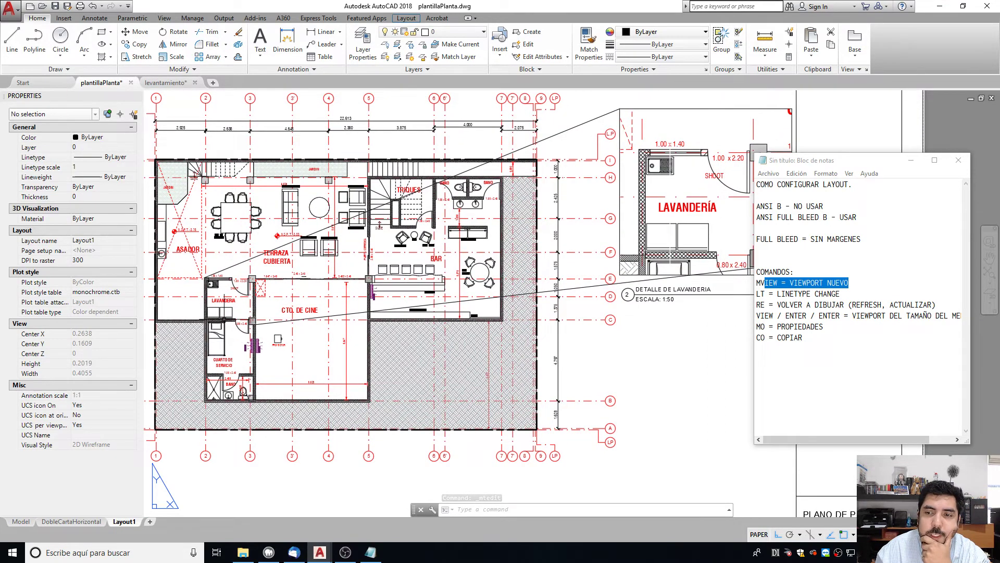
scroll(224, 305, "up", 8)
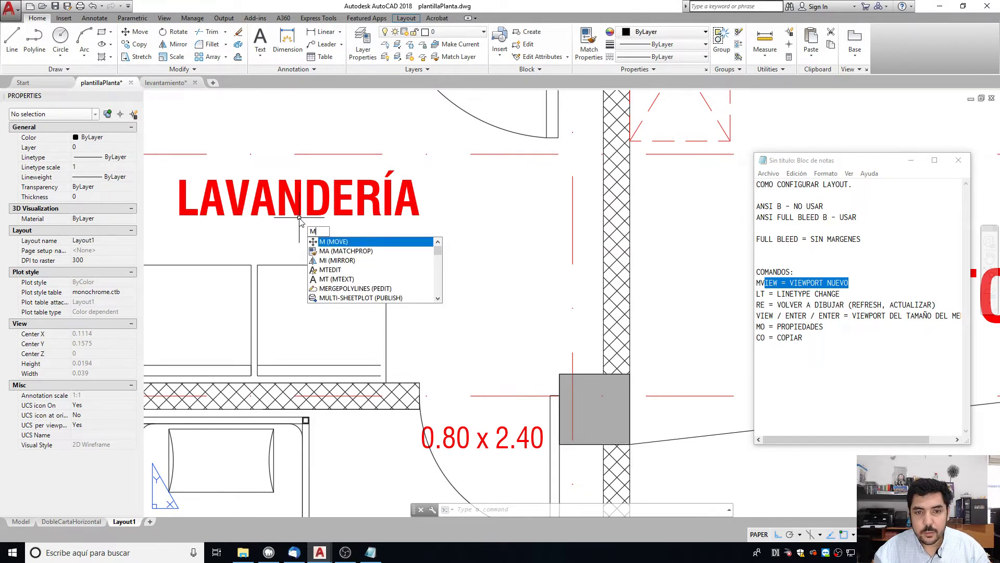
type("S")
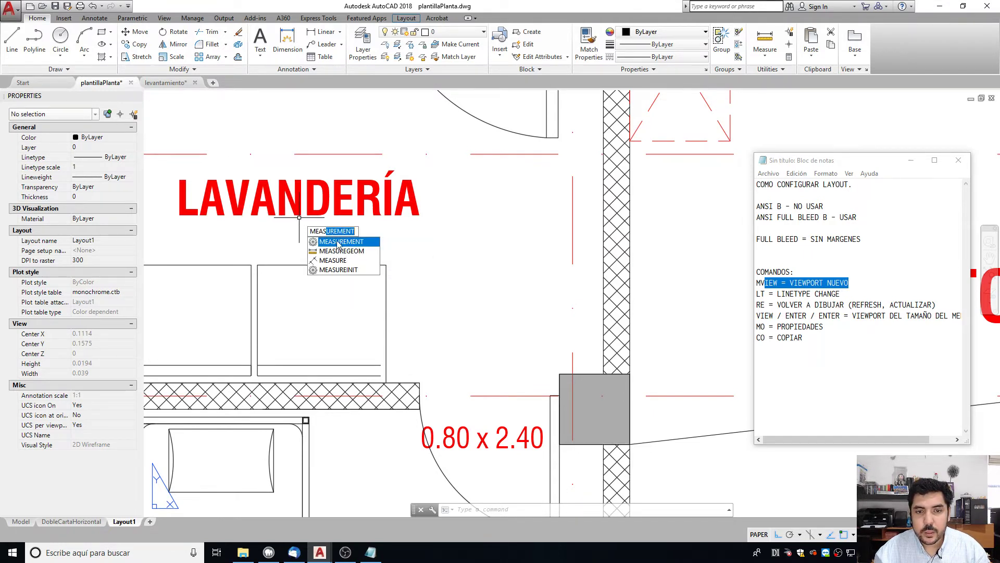
key("Return")
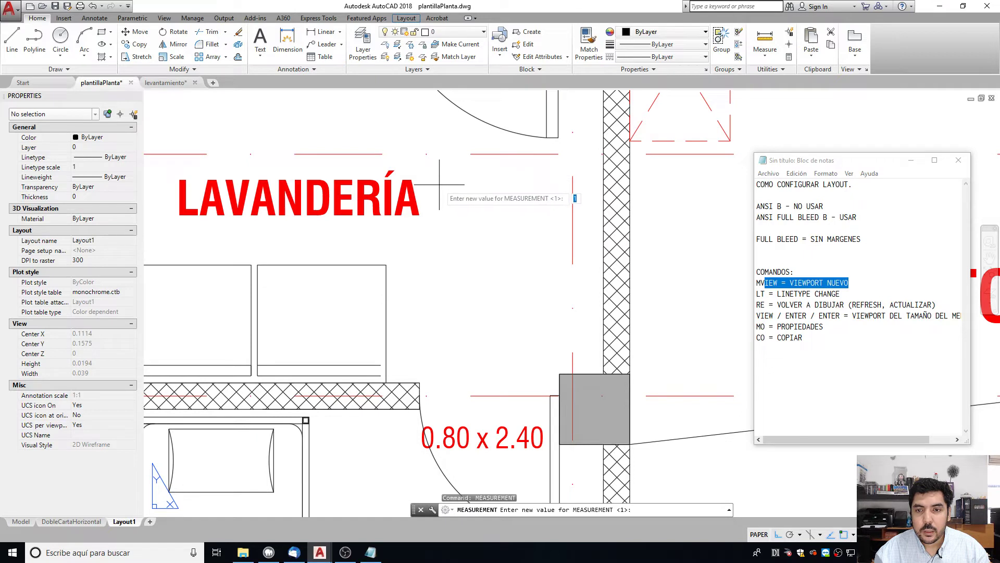
key("Escape")
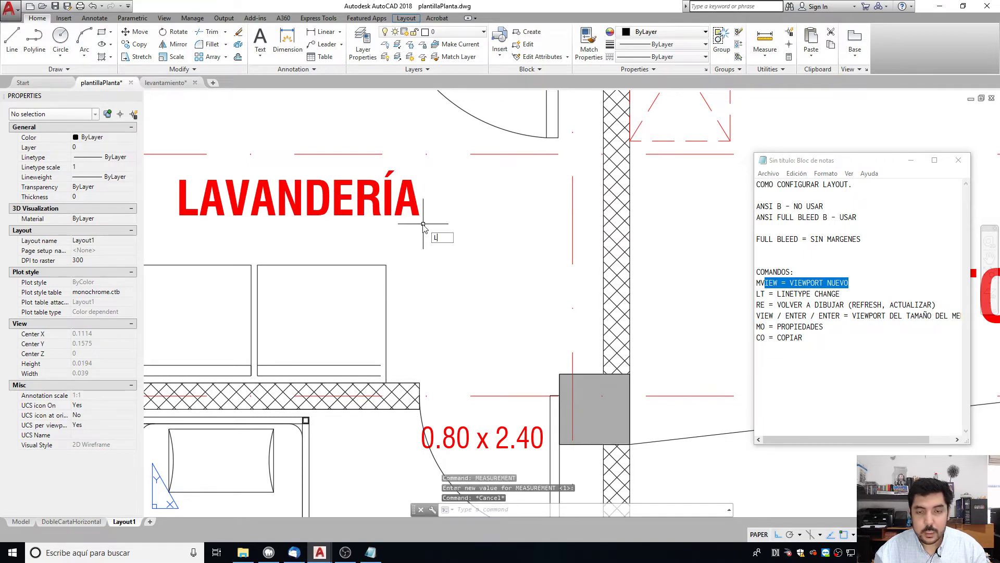
Measure the printed height of the LAVANDERÍA label in the 1:125 plan viewport with a temporary vertical line.
key("Return")
left_click(429, 224)
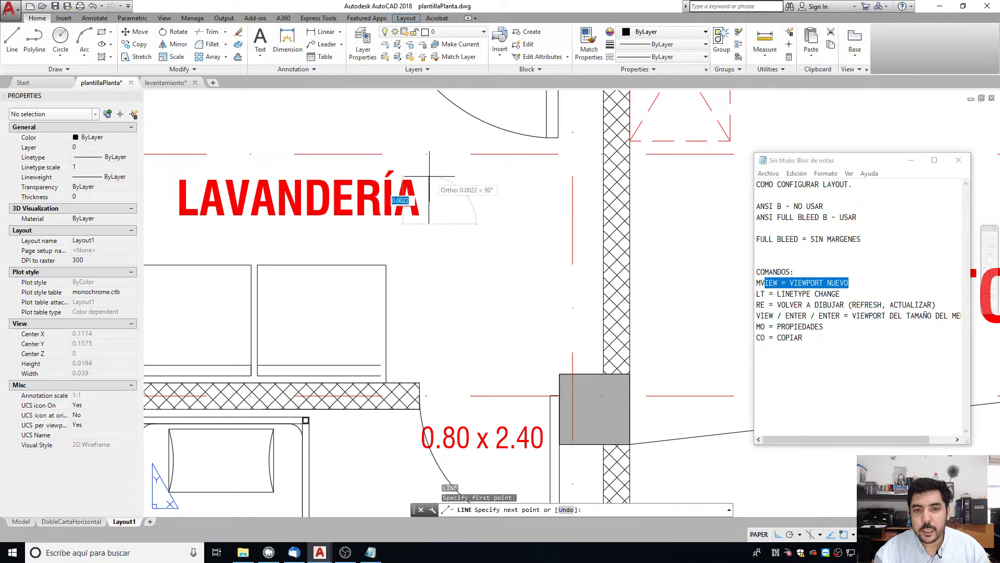
scroll(430, 176, "up", 2)
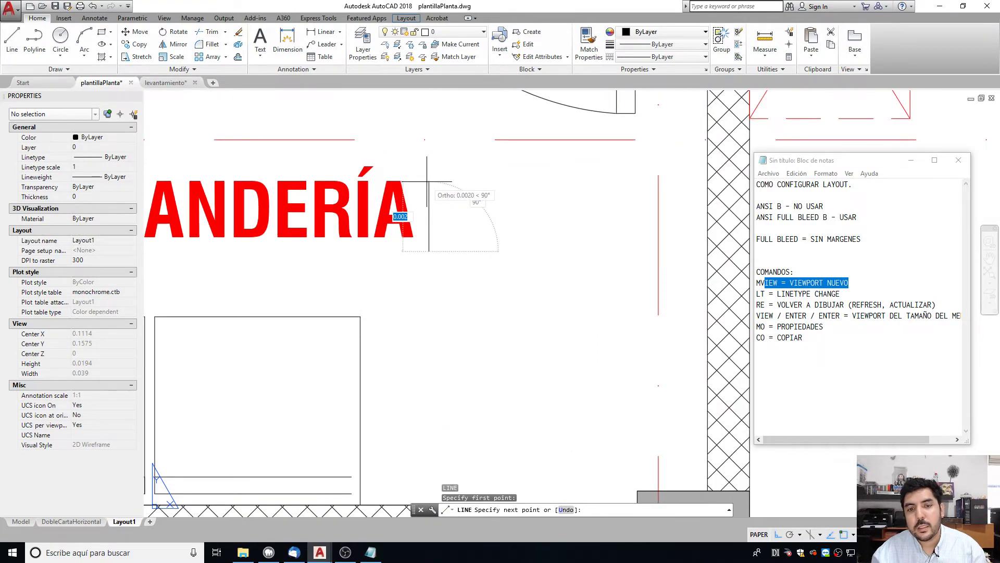
key("Escape")
Measure the printed height of the LAVANDERÍA label in the 1:50 detail viewport with a temporary vertical line.
scroll(469, 208, "down", 5)
scroll(710, 190, "up", 3)
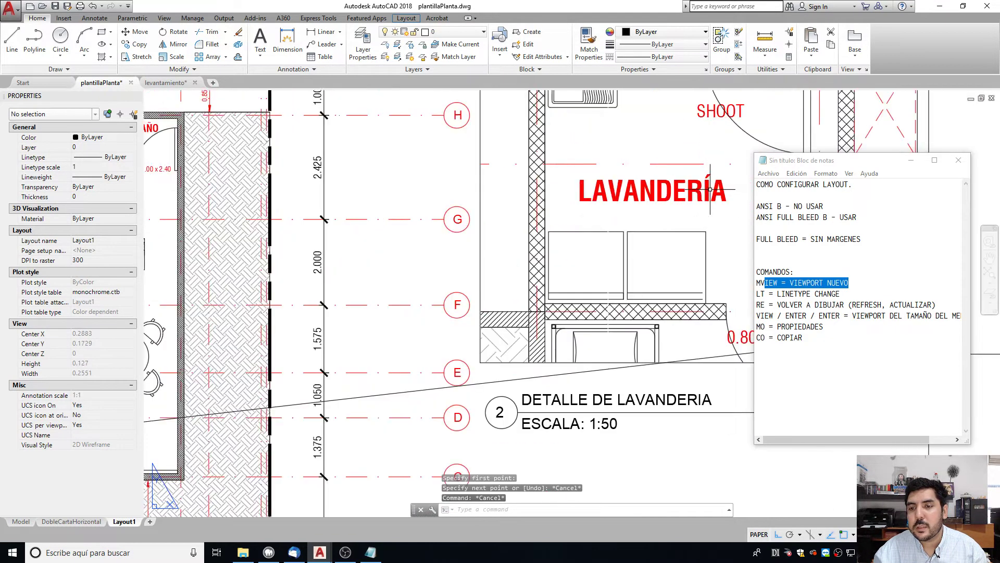
middle_click_drag(710, 190, 428, 221)
type("l")
key("Return")
left_click(460, 232)
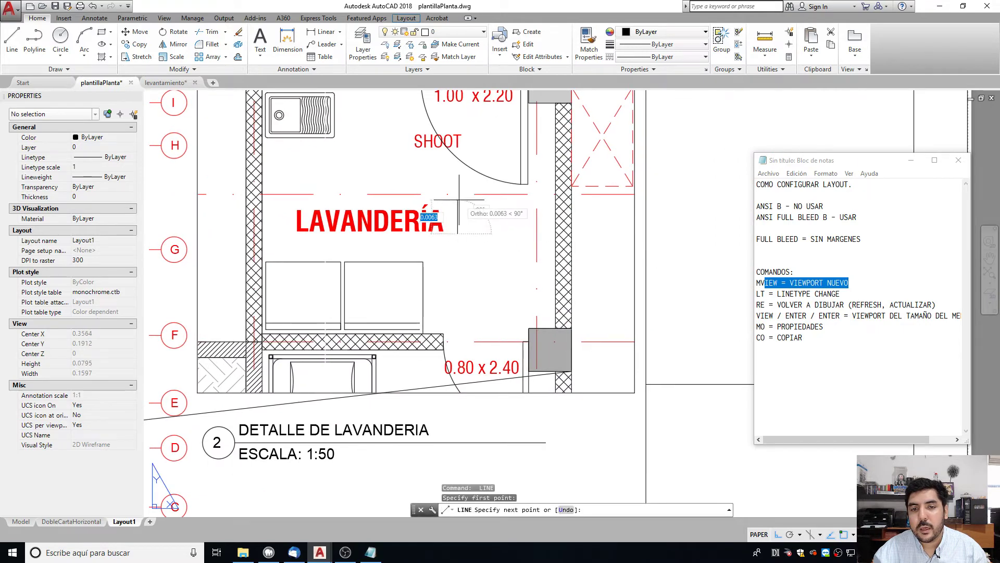
key("Escape")
scroll(469, 205, "down", 5)
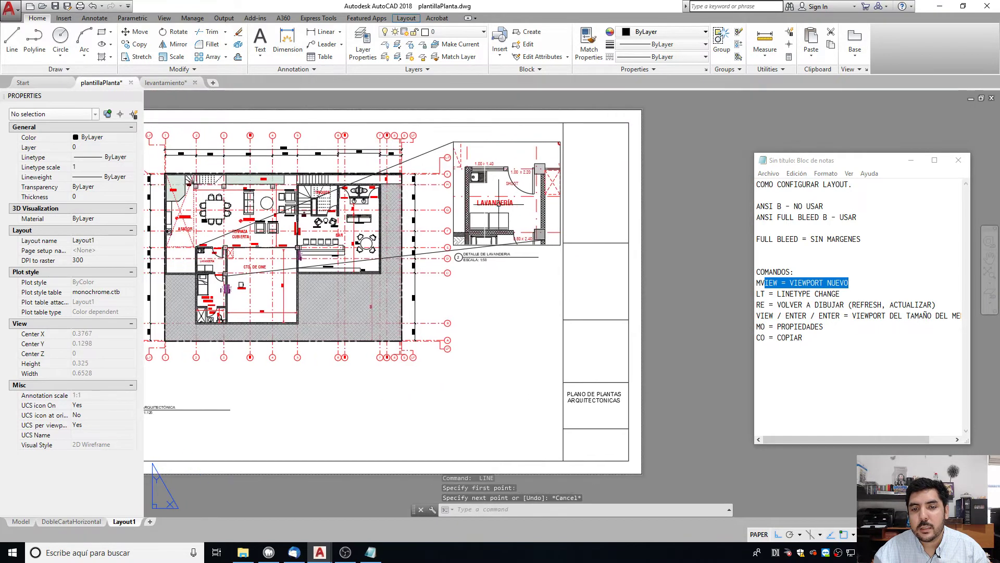
scroll(450, 147, "up", 2)
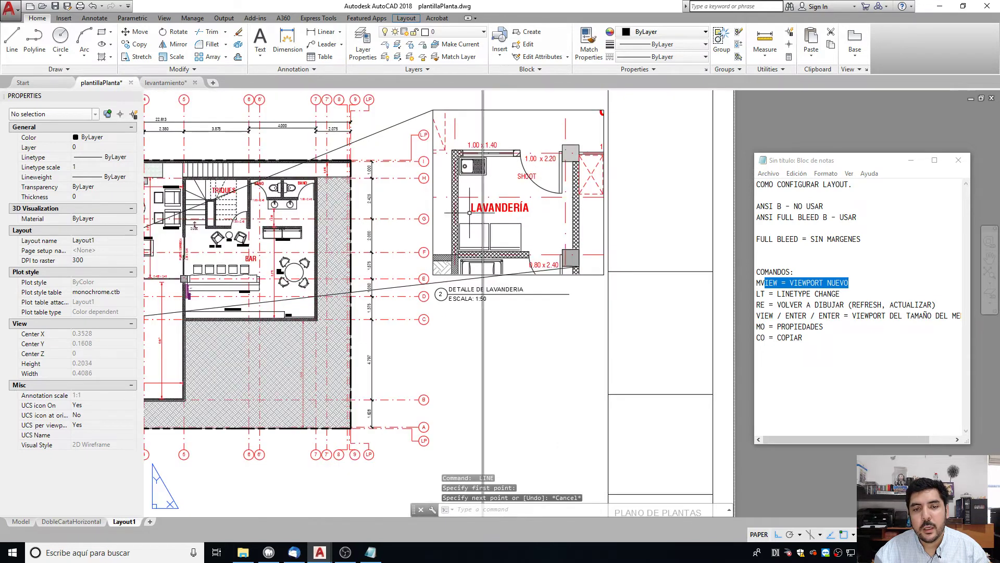
scroll(469, 224, "down", 2)
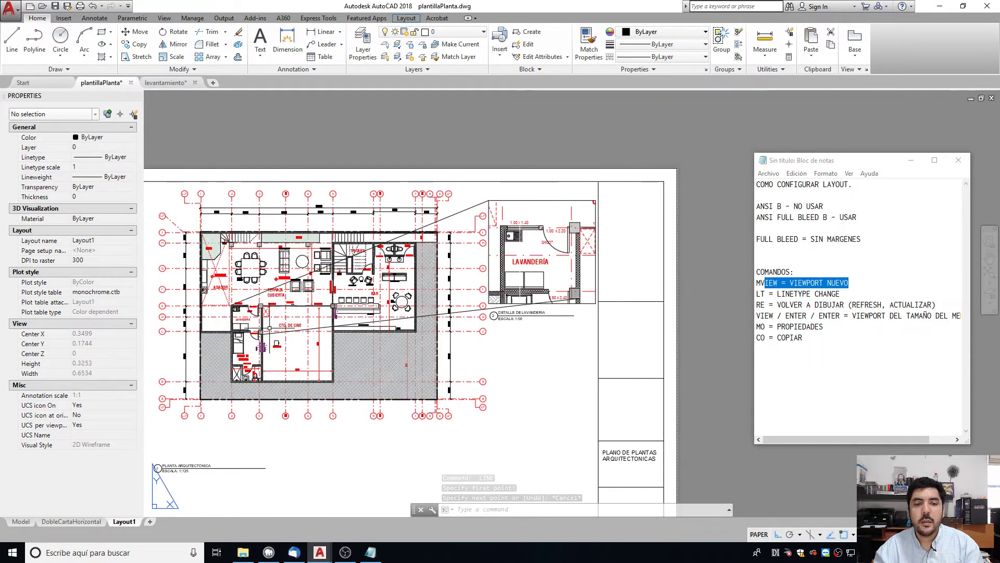
scroll(521, 245, "up", 2)
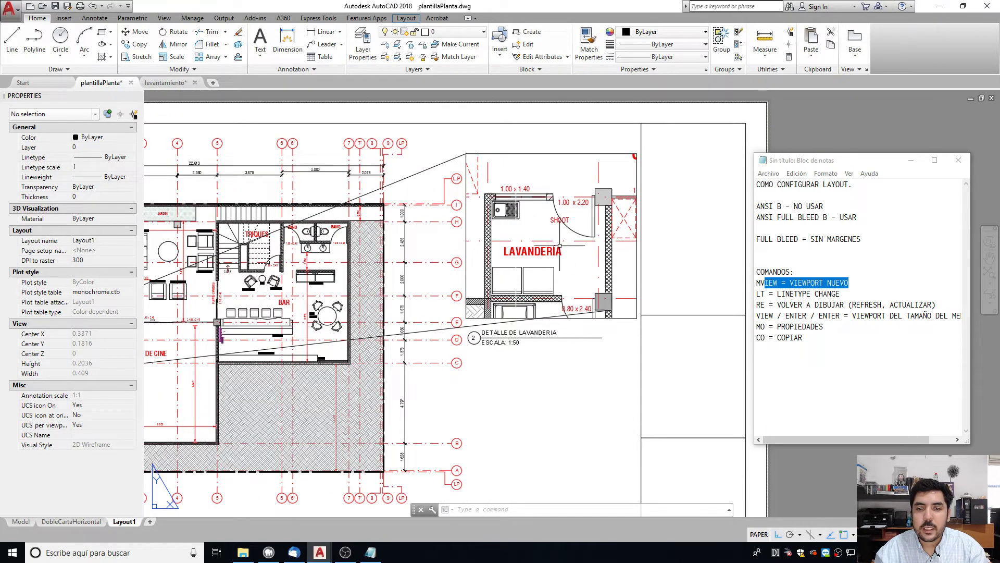
Switch to model space and examine the floor plan, its laundry room labels and the free space beside the plan.
left_click(12, 523)
scroll(392, 294, "down", 5)
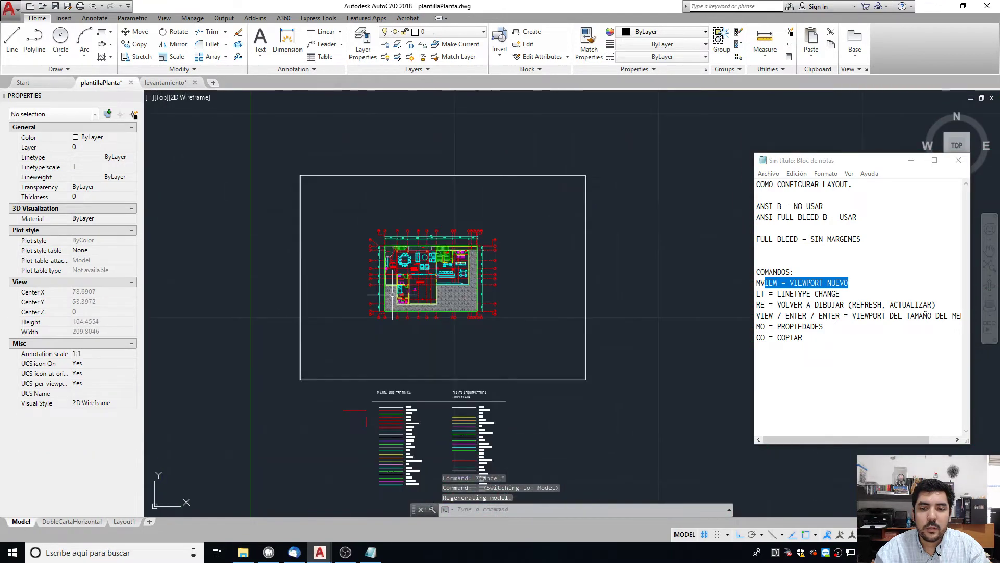
scroll(367, 270, "up", 2)
scroll(377, 236, "up", 8)
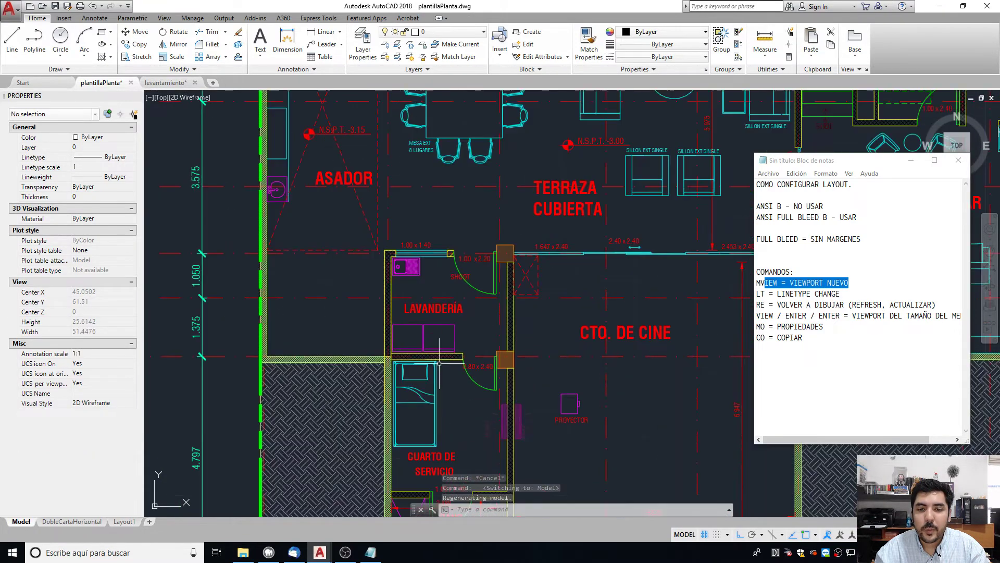
scroll(376, 258, "down", 6)
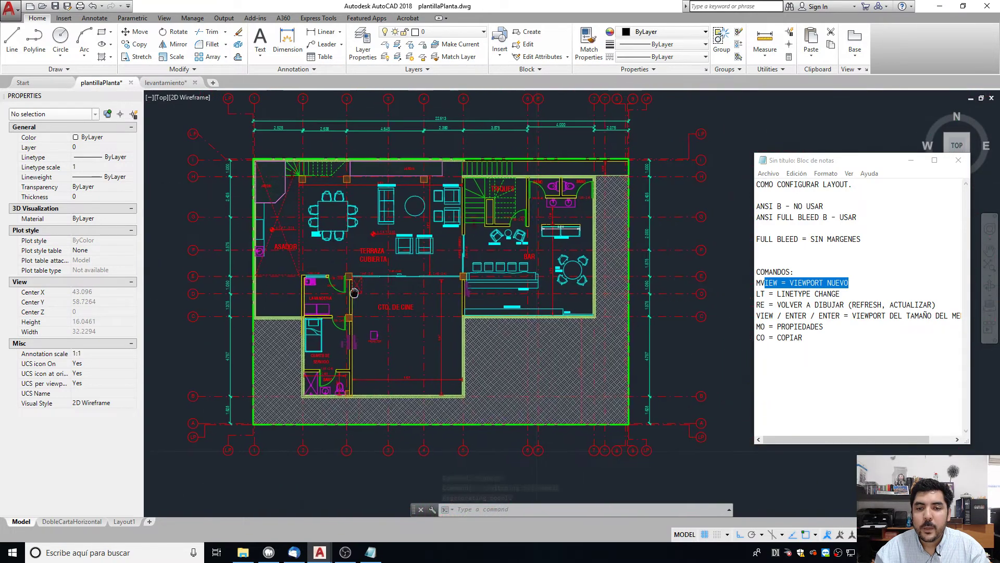
middle_click_drag(532, 286, 340, 255)
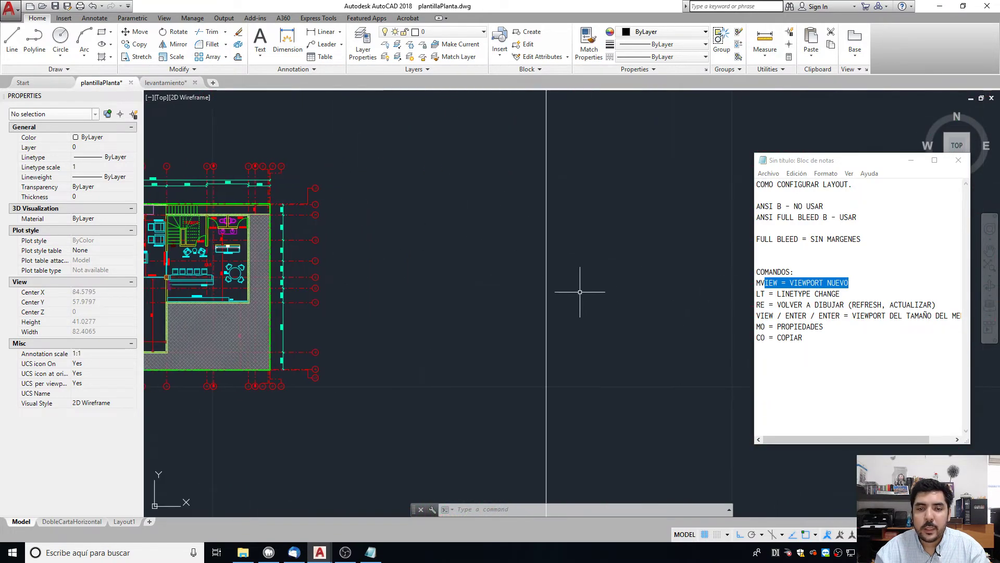
middle_click_drag(322, 299, 485, 304)
scroll(238, 292, "up", 4)
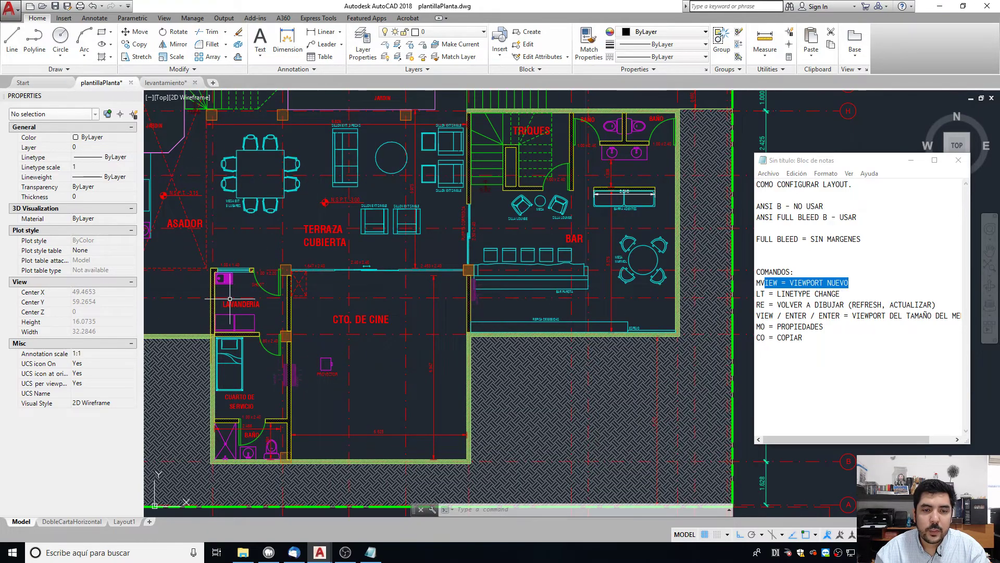
scroll(233, 269, "down", 1)
middle_click_drag(235, 271, 341, 252)
scroll(382, 249, "up", 2)
scroll(383, 247, "down", 3)
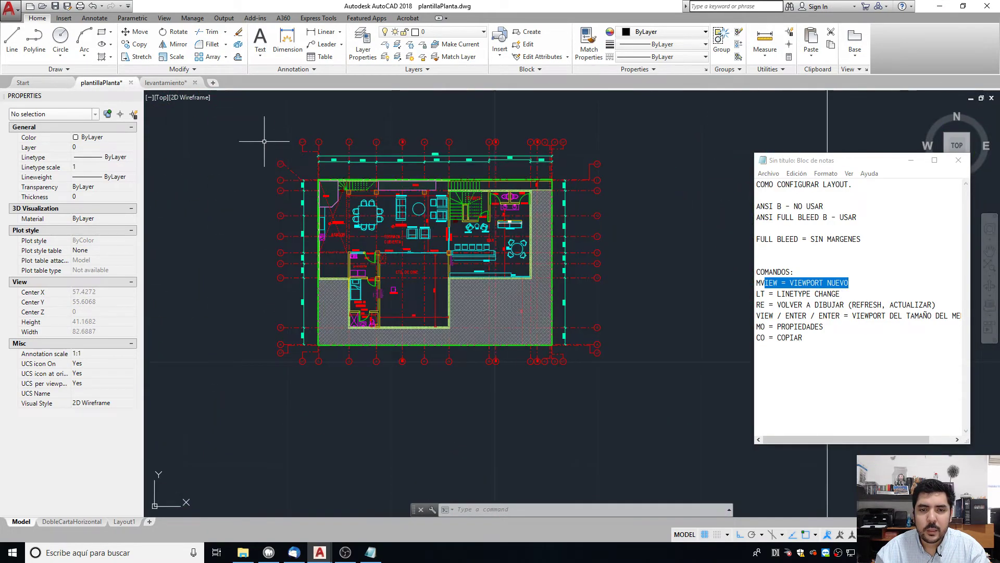
Copy the complete floor plan in model space to the free area to the right of the sheet frame.
left_click(264, 141)
left_click(641, 402)
middle_click_drag(565, 365, 435, 370)
type("c")
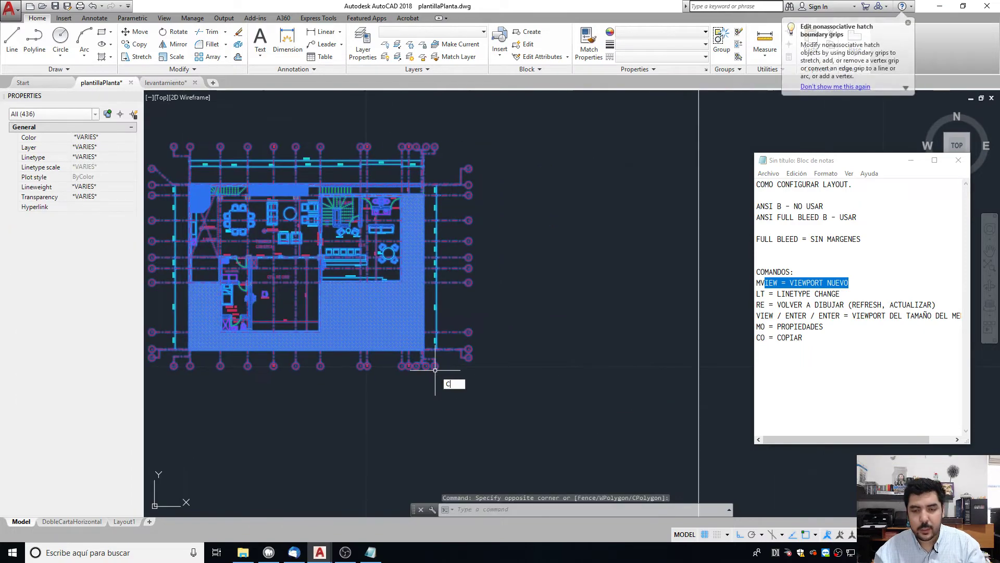
type("o")
key("space")
left_click(355, 296)
scroll(620, 356, "down", 2)
middle_click_drag(620, 357, 349, 360)
left_click(576, 338)
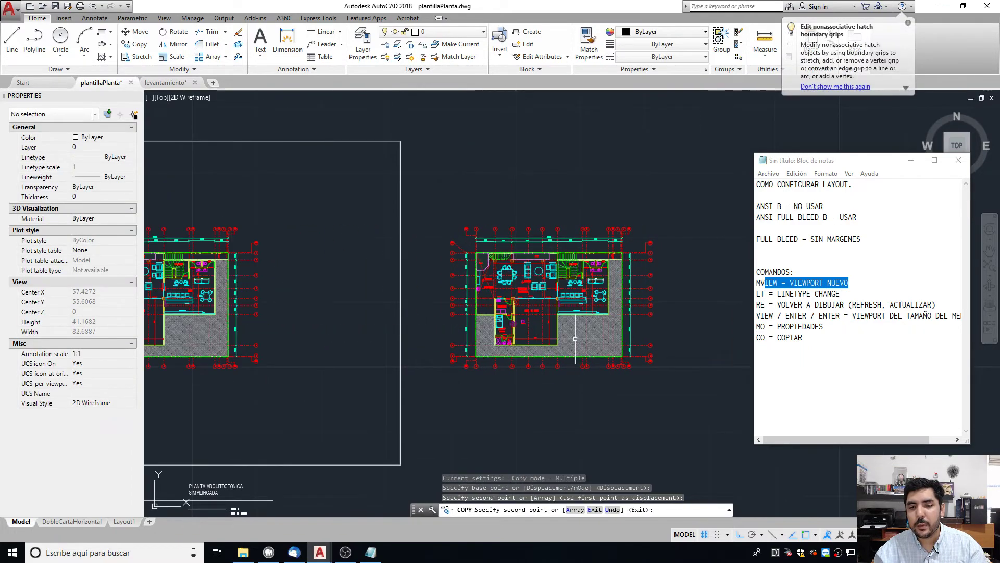
scroll(521, 318, "up", 5)
key("Escape")
key("Escape")
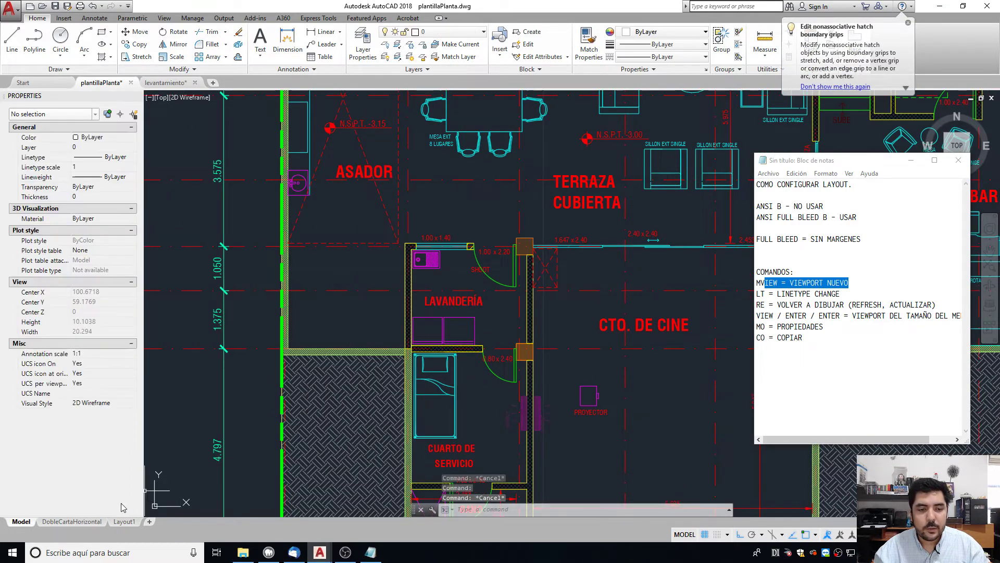
Check the laundry detail viewport on Layout1 and return to the floor plans in model space.
left_click(118, 521)
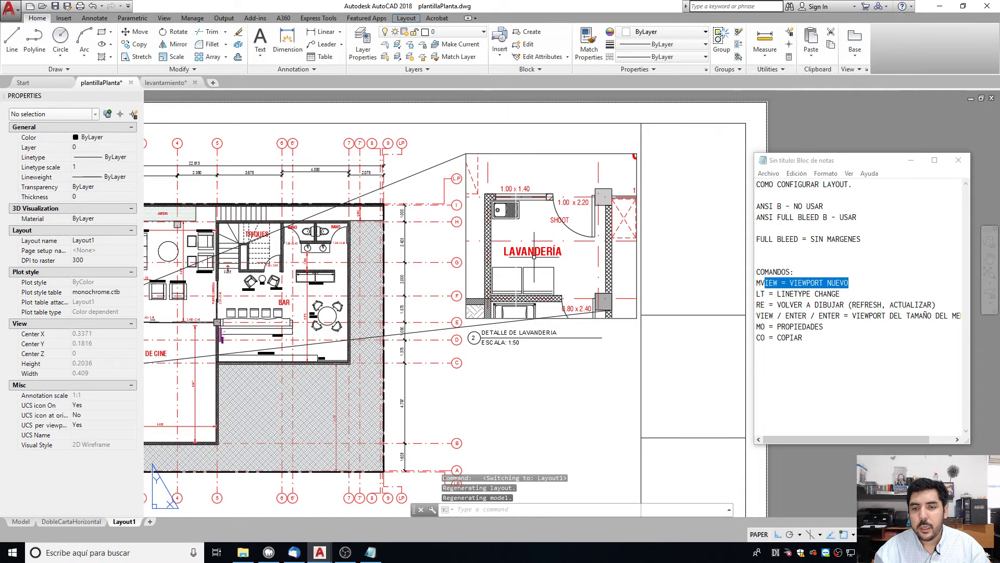
left_click(31, 519)
key("Escape")
scroll(534, 313, "down", 5)
scroll(441, 326, "up", 2)
Check the LAVANDERÍA label's text height and add the proportion "100 - 0.20" and "50 - X?" to the Notepad notes.
left_click(893, 375)
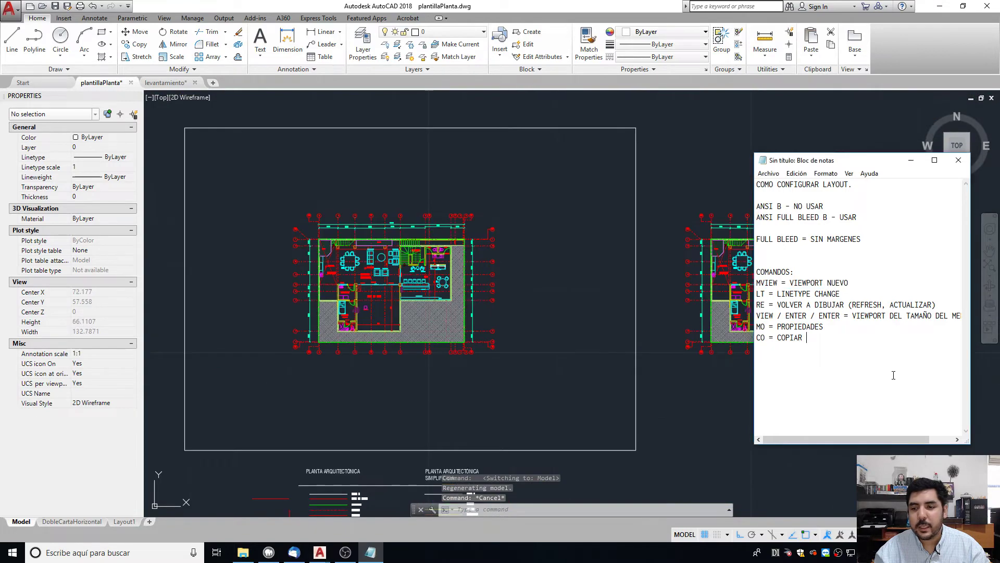
key("Return")
key("Return")
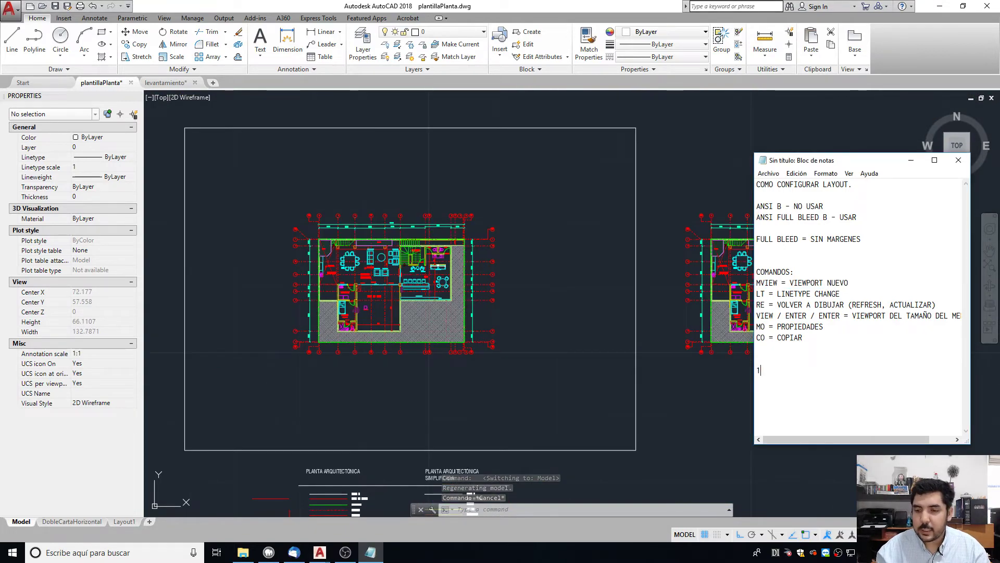
scroll(260, 271, "up", 10)
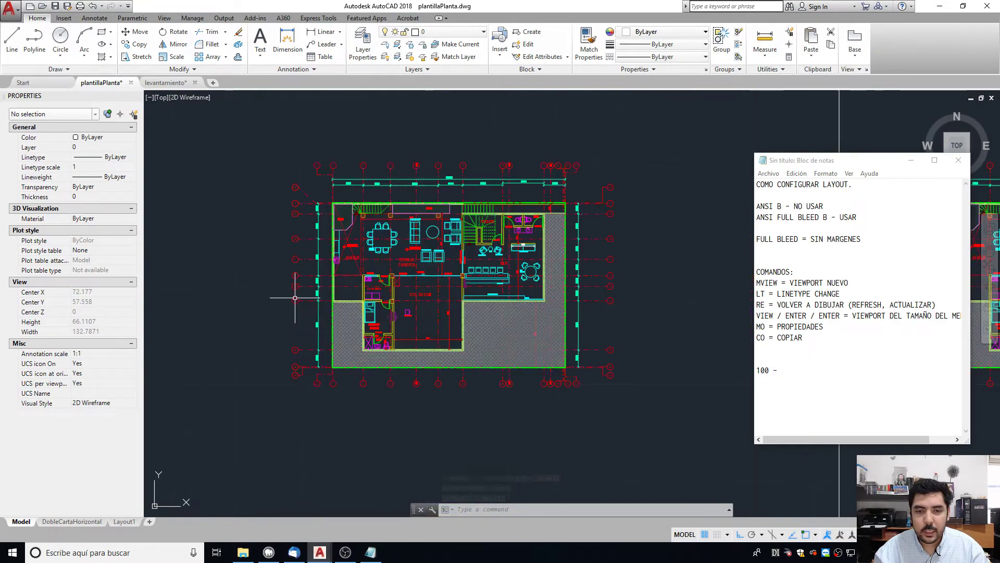
left_click(225, 244)
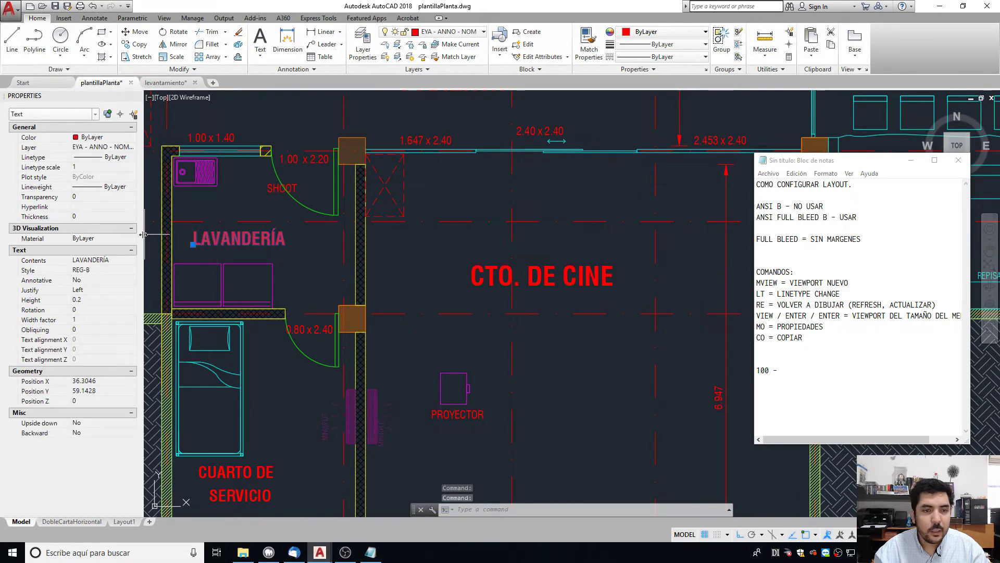
left_click(878, 383)
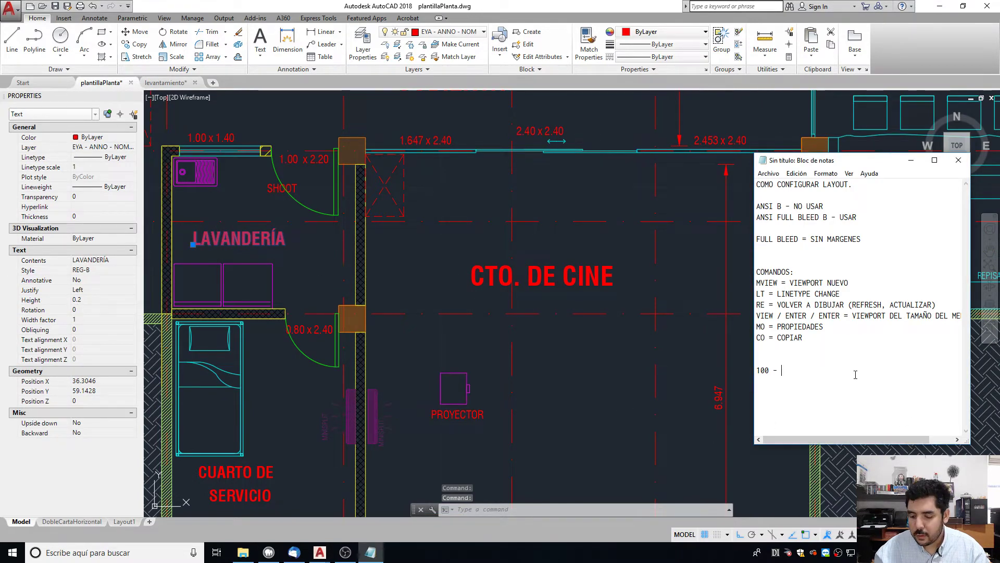
left_click(475, 396)
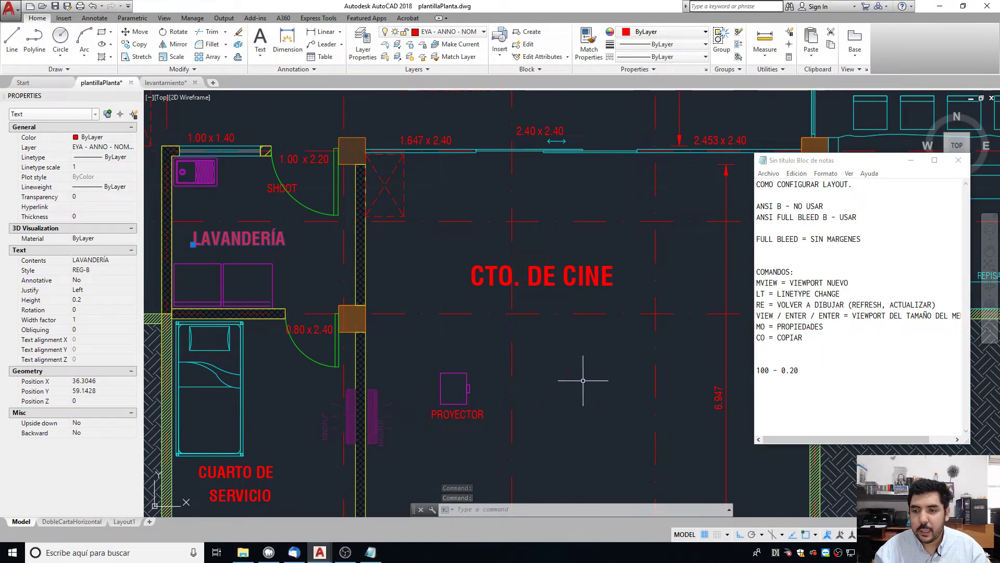
left_click(855, 389)
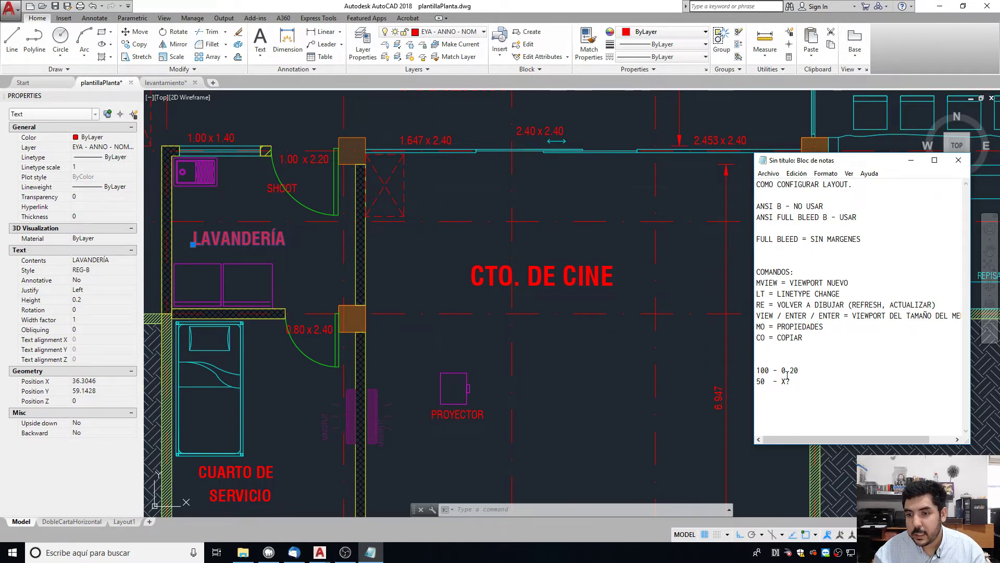
Halve the text height of the LAVANDERÍA label in the copied floor plan.
left_click(634, 384)
key("Escape")
scroll(263, 305, "down", 12)
middle_click_drag(508, 279, 398, 281)
scroll(401, 275, "up", 4)
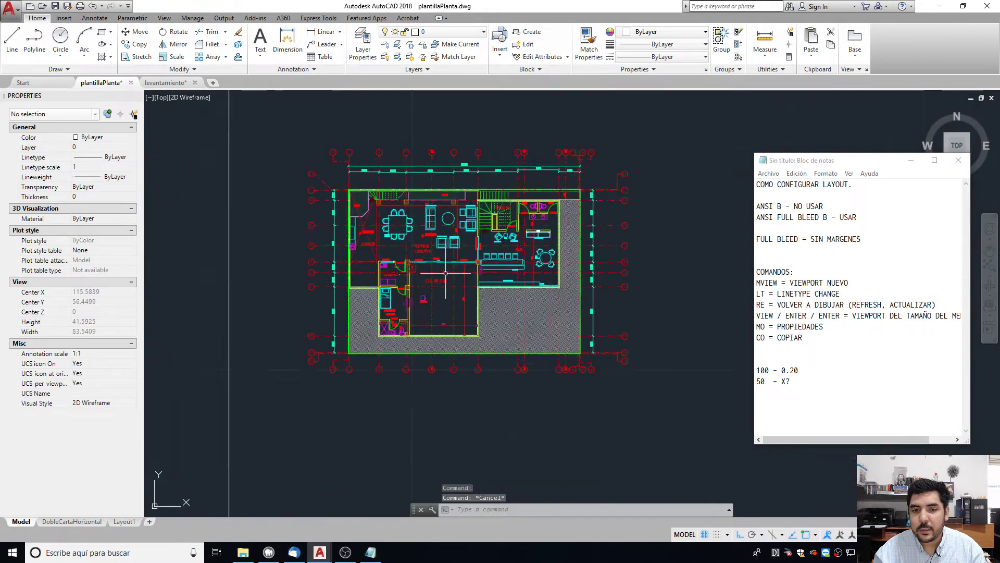
scroll(411, 275, "up", 8)
left_click(245, 272)
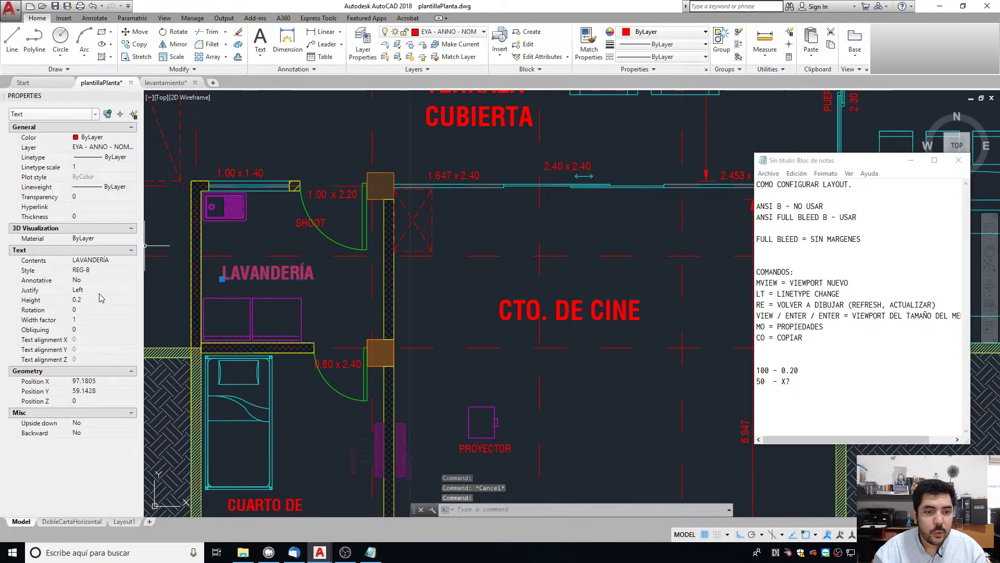
key("Return")
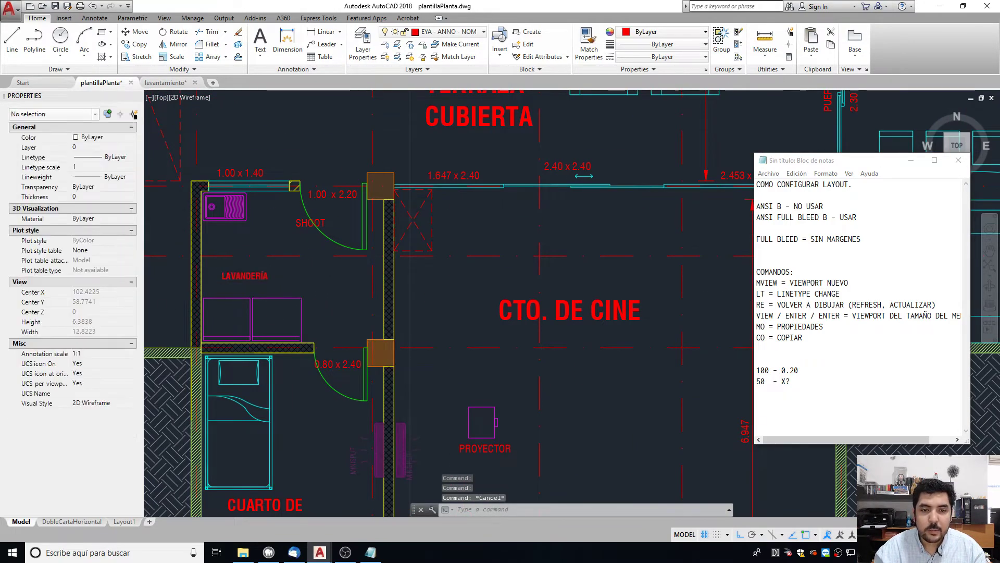
Move the reduced LAVANDERÍA label horizontally about 0.6 units to the right to centre it in the laundry room.
scroll(280, 313, "up", 3)
type("m")
key("space")
left_click(286, 315)
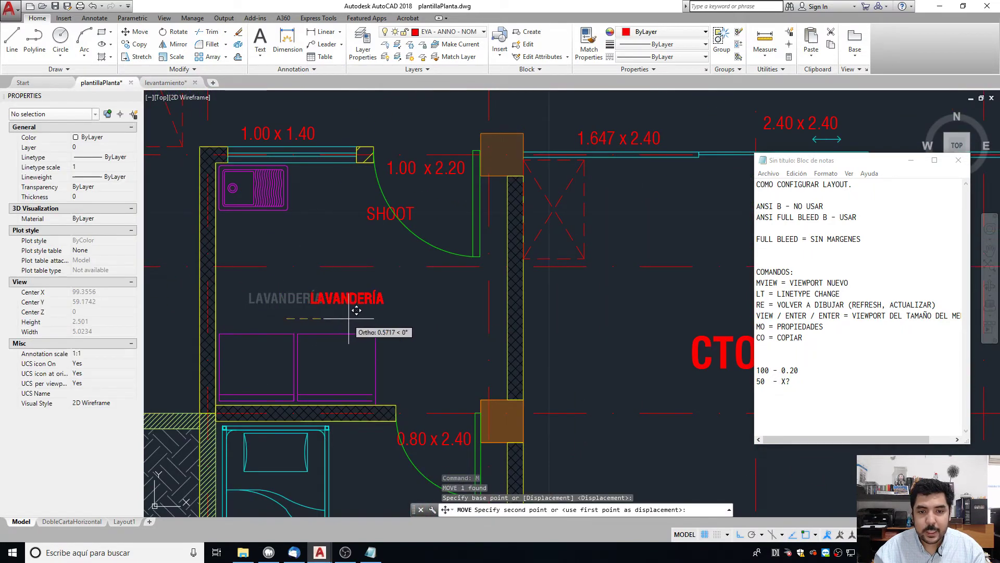
left_click(353, 315)
key("Escape")
Set the text height of the SHOOT label in the copied laundry room to 0.06.
left_click(370, 214)
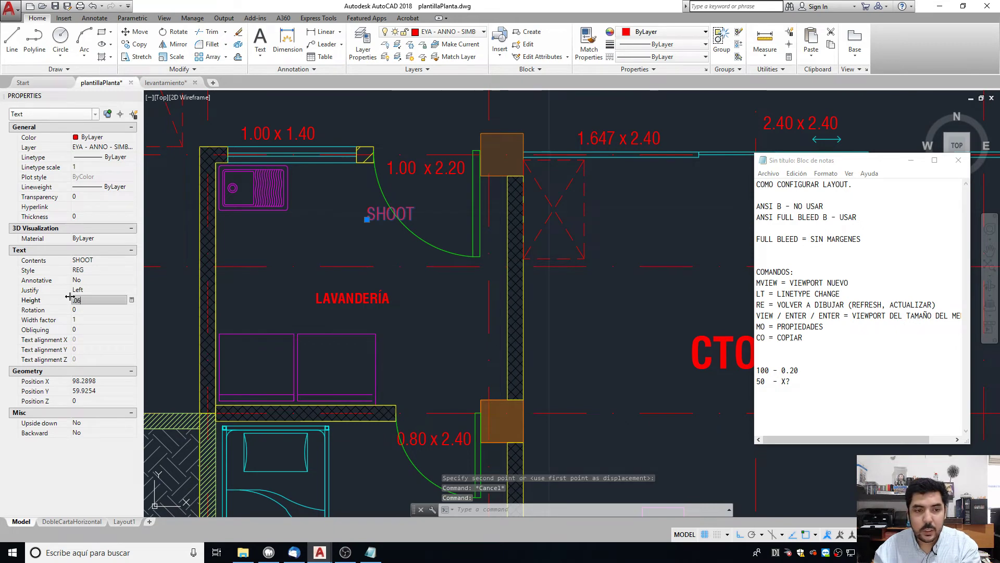
key("Return")
key("Escape")
key("Escape")
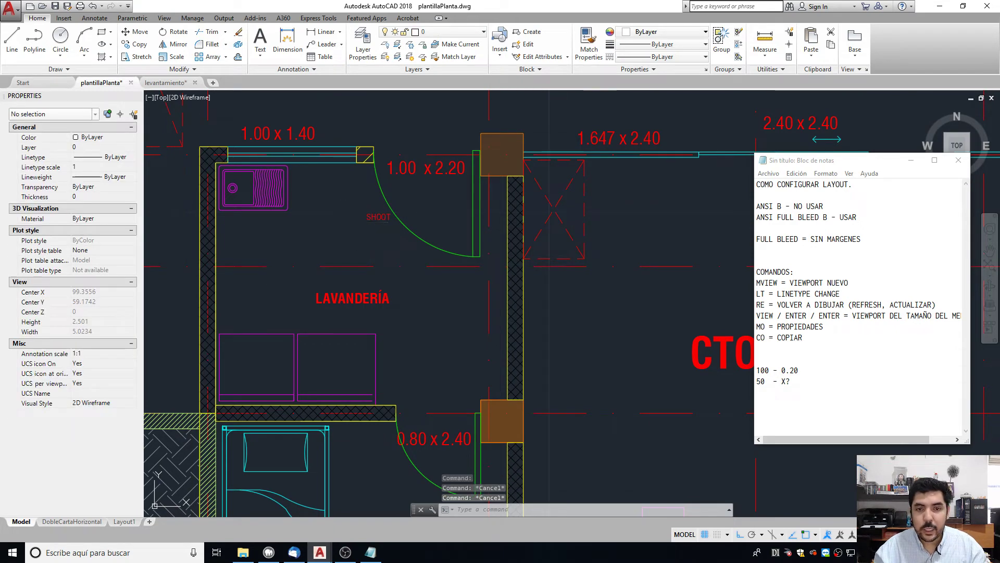
Match the SHOOT label's properties onto the laundry room's 1.00 x 2.20 door and 1.00 x 1.40 window labels.
type("ma")
key("space")
left_click(379, 218)
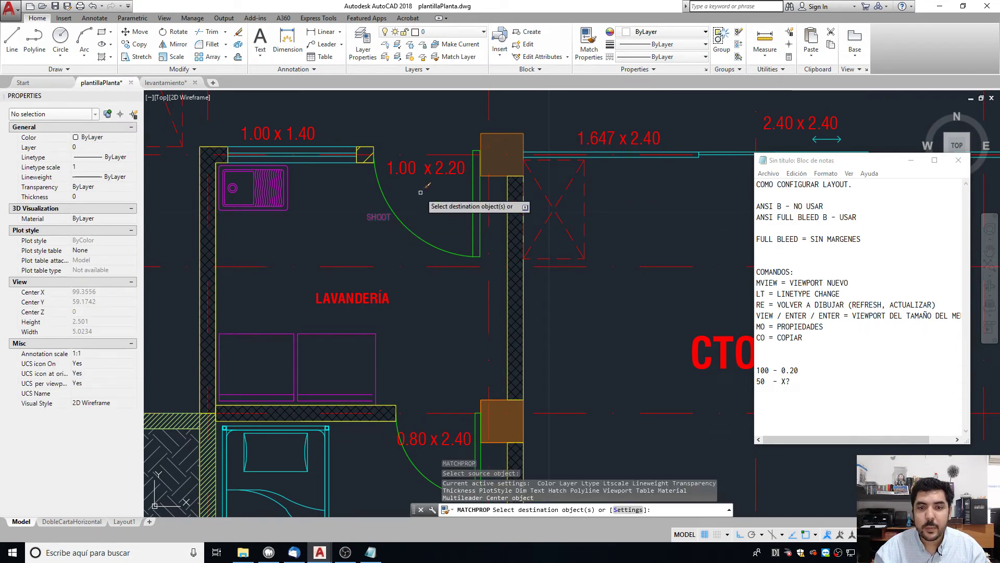
left_click(429, 173)
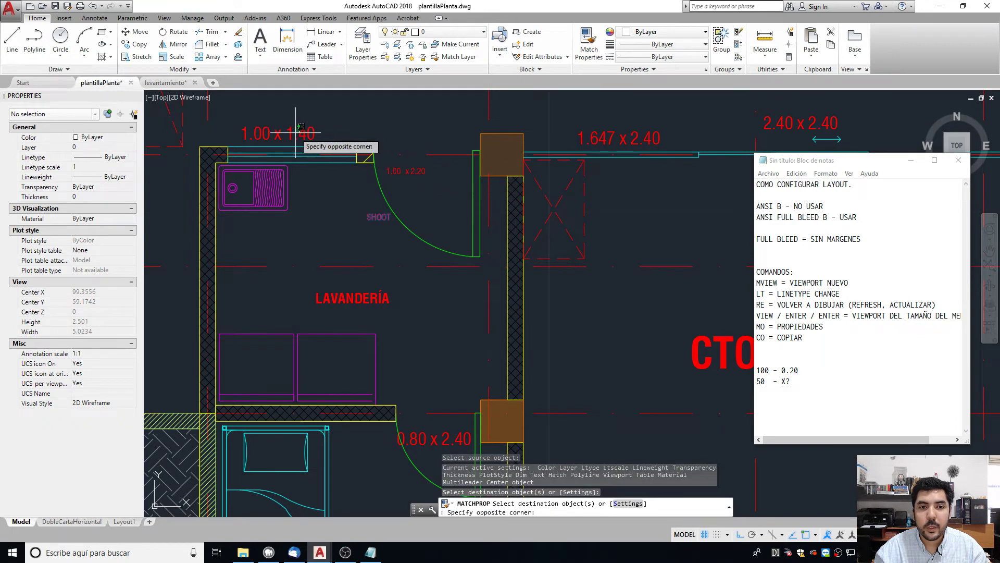
left_click(261, 135)
left_click(714, 253)
key("Escape")
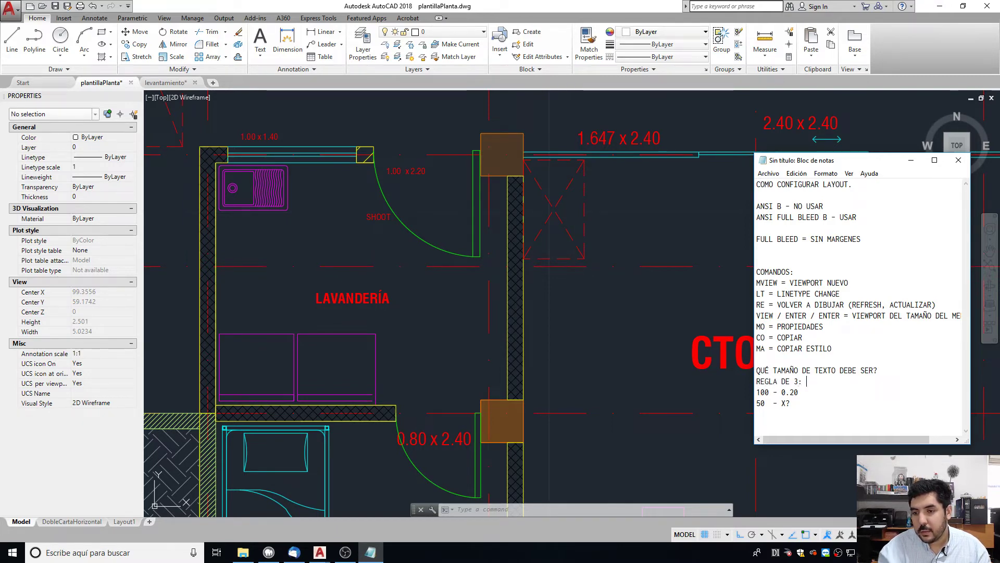
On Layout1, shift the laundry detail viewport's view to the laundry room of the copied plan.
left_click(598, 356)
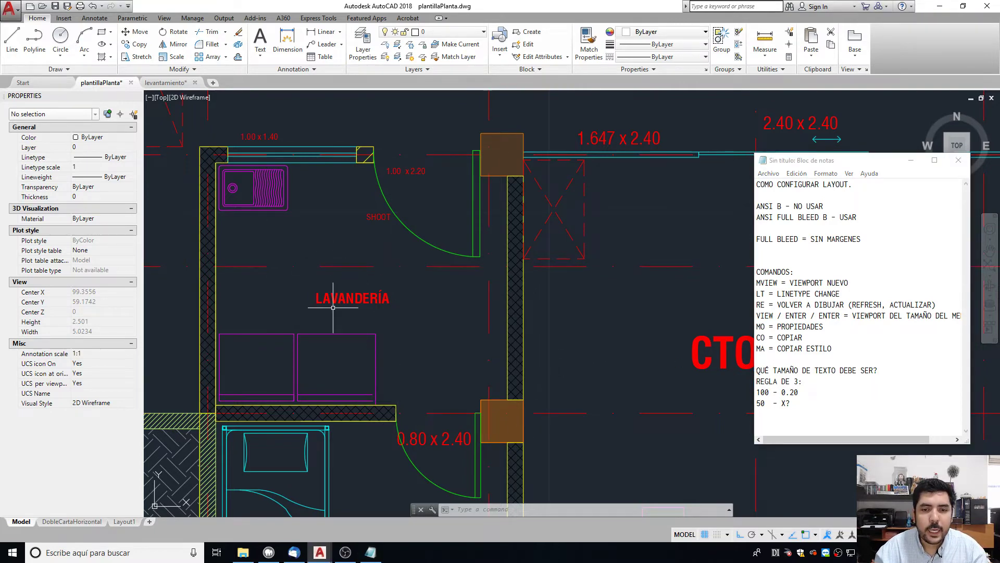
left_click(122, 522)
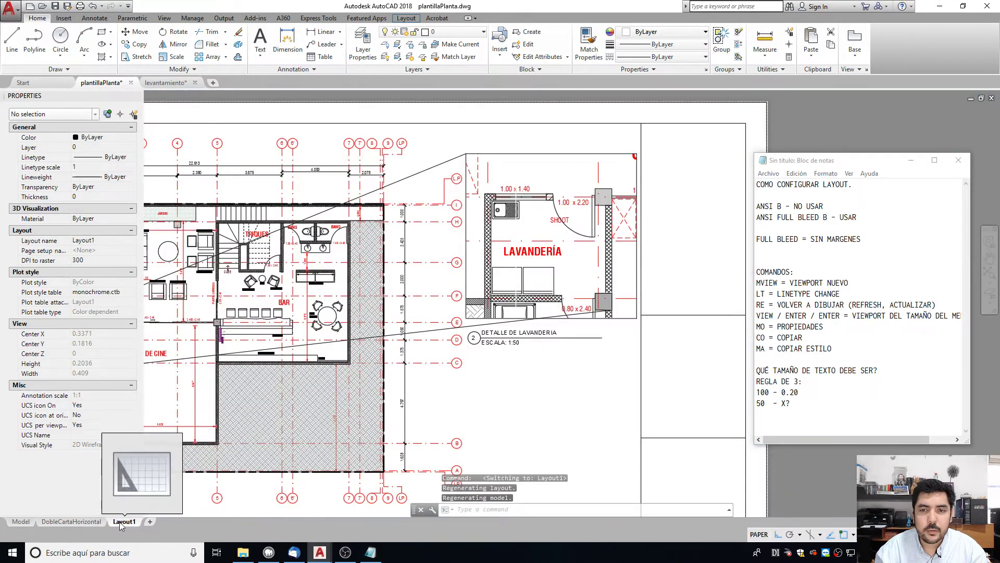
middle_click_drag(401, 272, 493, 252)
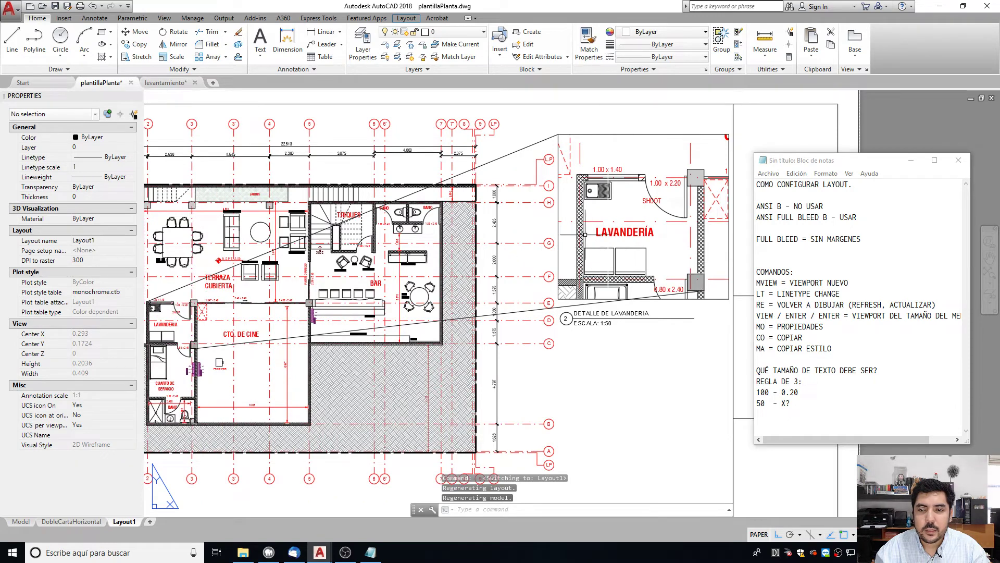
double_click(585, 235)
scroll(619, 215, "down", 12)
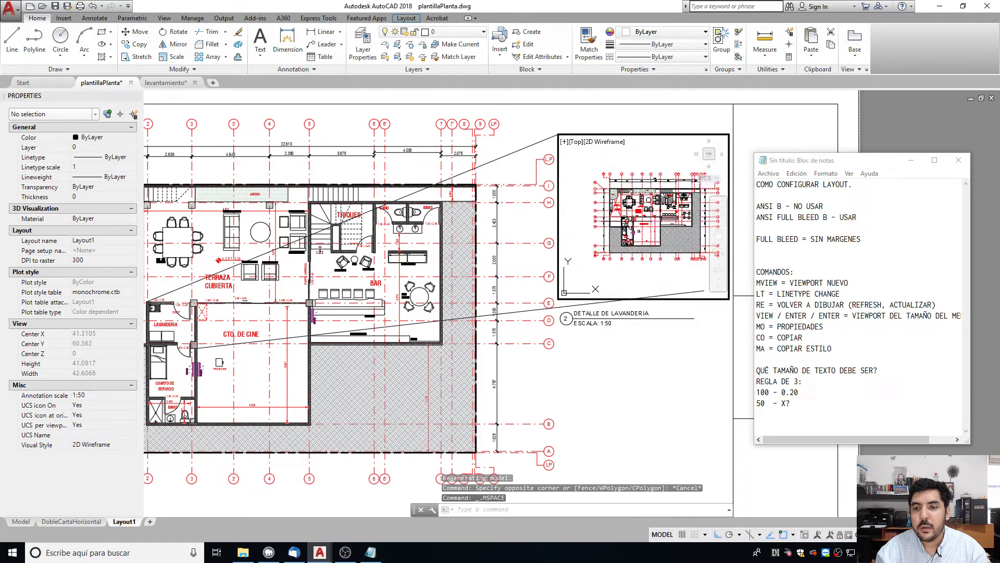
middle_click_drag(659, 230, 496, 216)
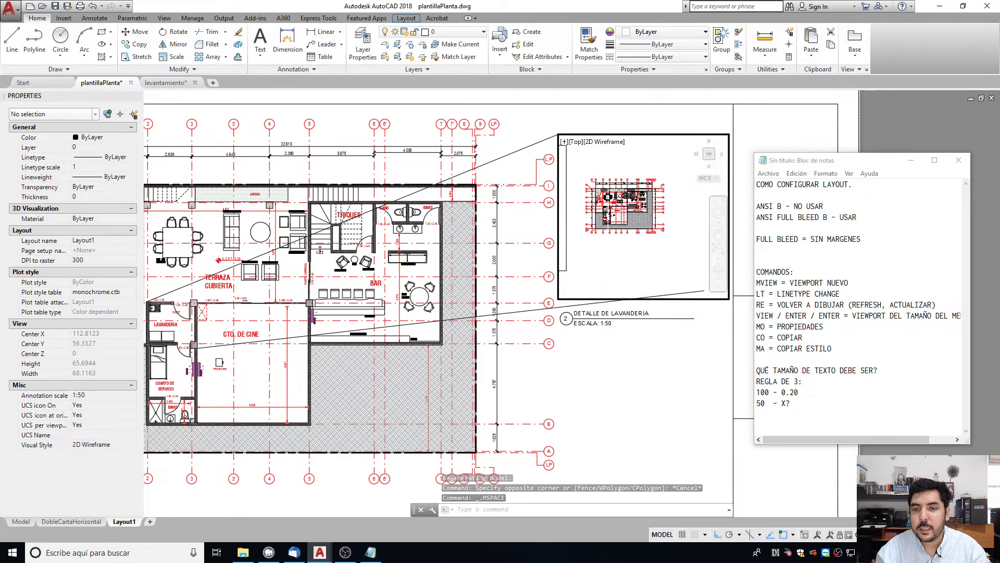
scroll(603, 215, "up", 9)
scroll(628, 154, "up", 4)
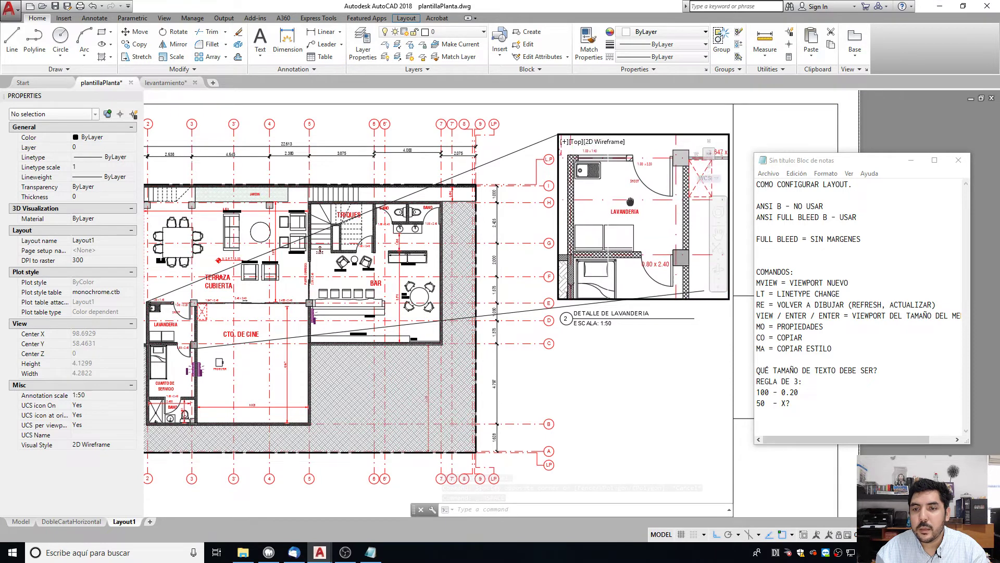
Set the detail viewport's scale to 1:50, position the laundry room within its frame and return to paper space.
left_click(867, 535)
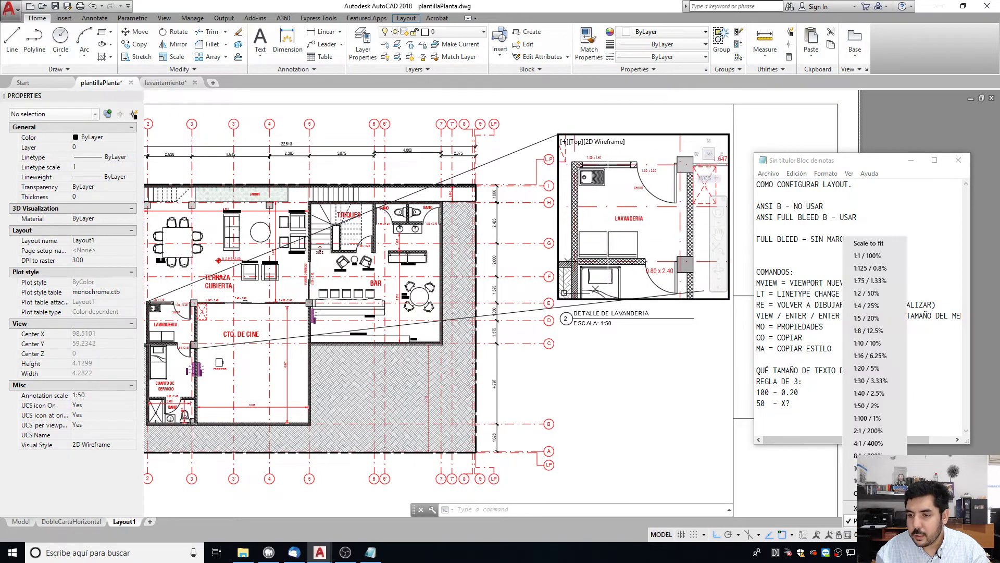
left_click(875, 405)
double_click(627, 243)
scroll(625, 232, "up", 1)
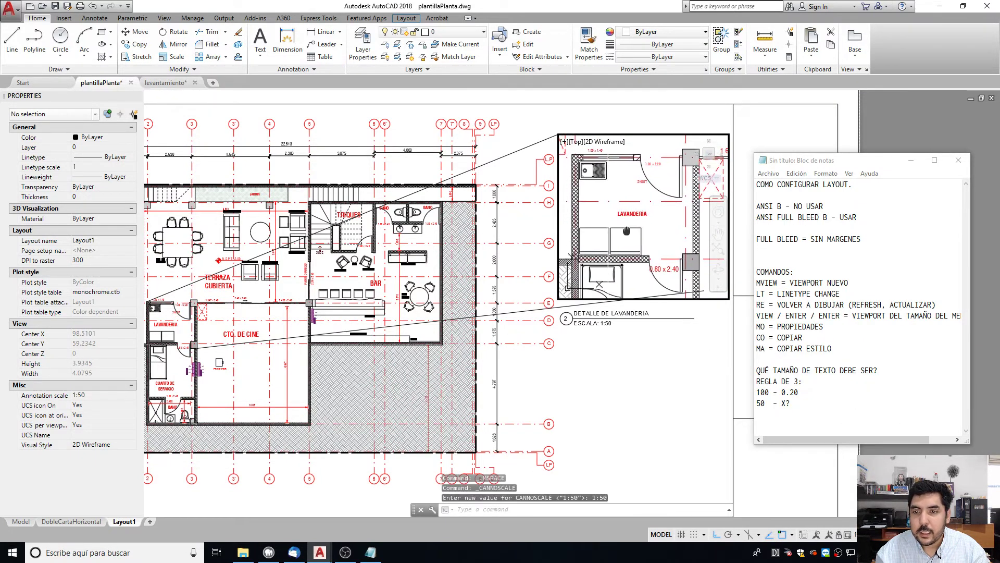
double_click(649, 363)
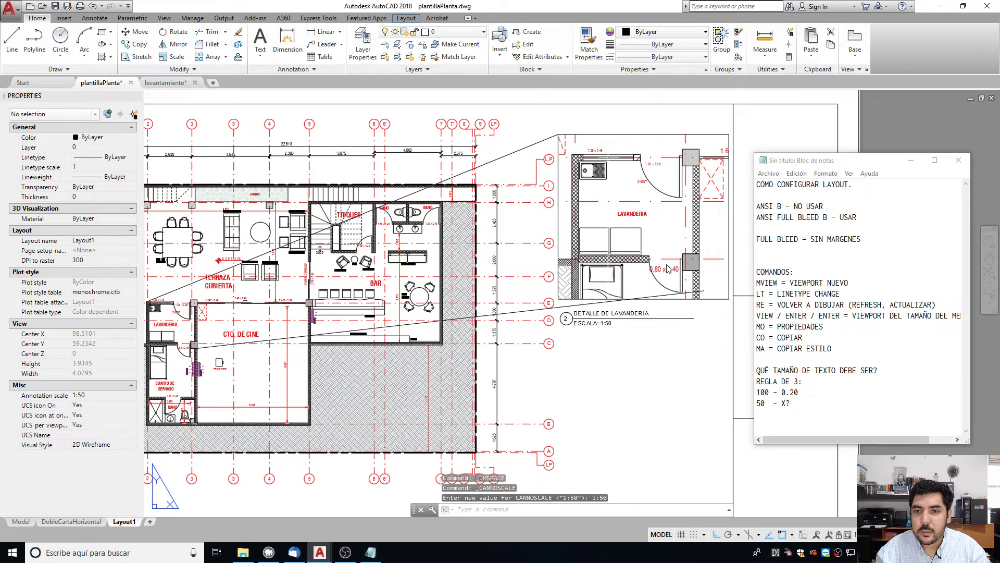
double_click(682, 339)
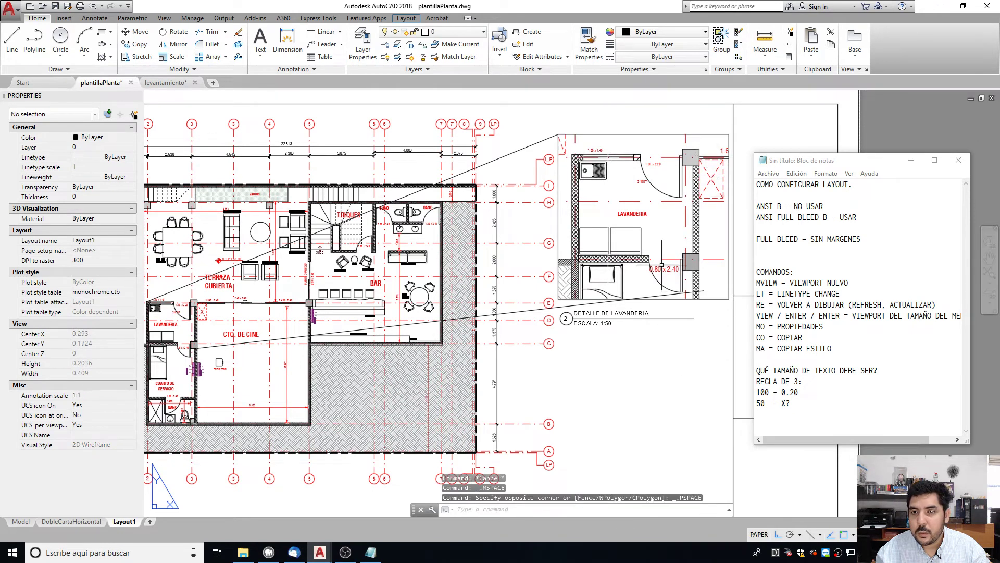
left_click(543, 140)
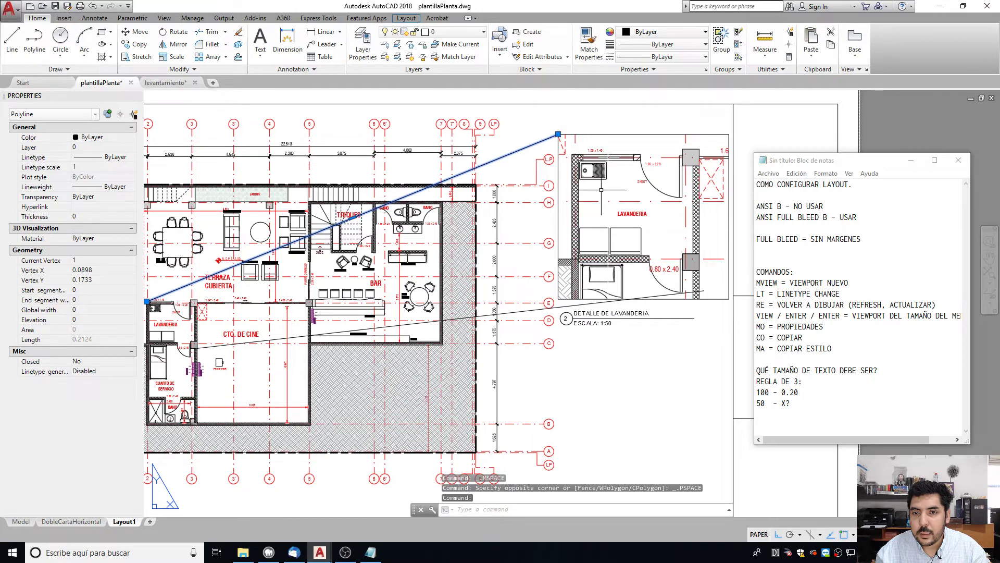
double_click(556, 165)
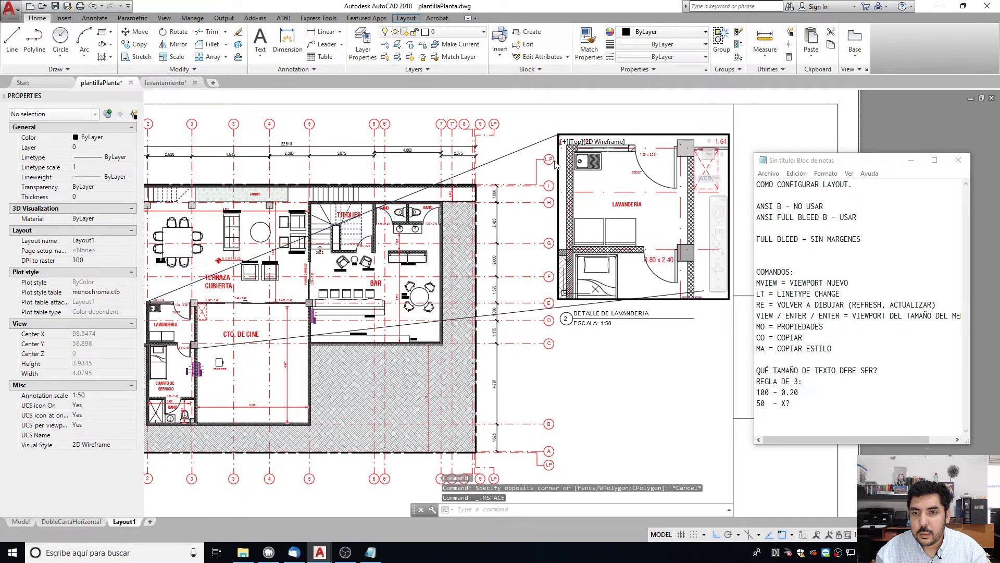
double_click(532, 126)
Try to stretch the lower leader line's end to the lower right corner of the detail viewport.
left_click(691, 293)
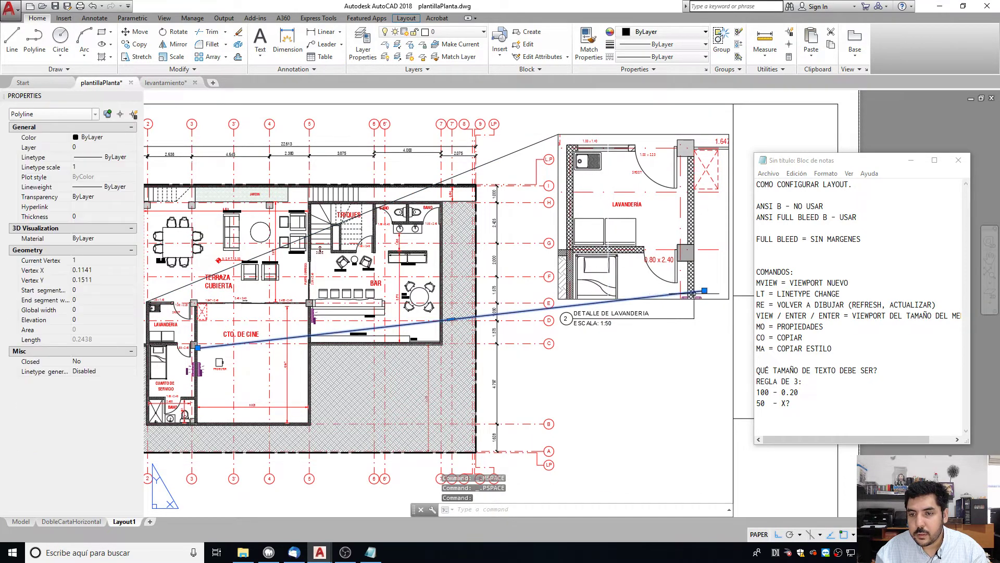
left_click(704, 290)
left_click(729, 299)
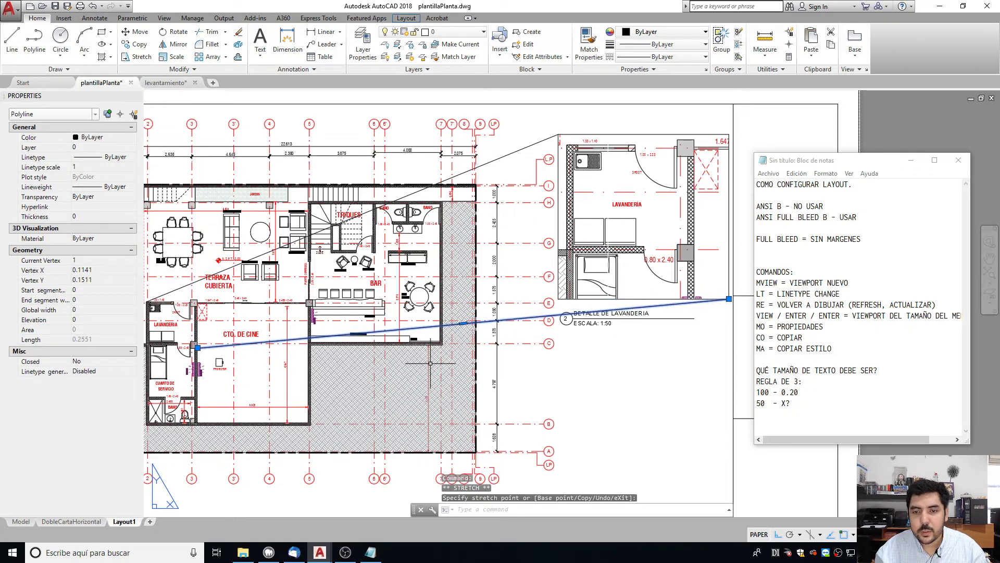
key("Escape")
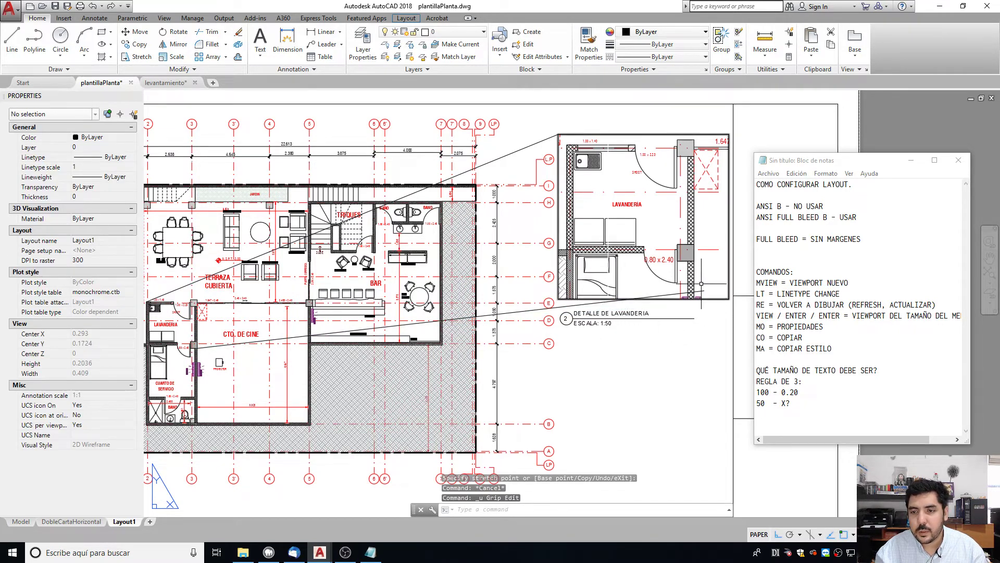
Stretch the lower leader line's end to the column beside the laundry door and the upper one's to the room's upper left corner.
left_click(697, 291)
left_click(704, 290)
key("Escape")
key("Escape")
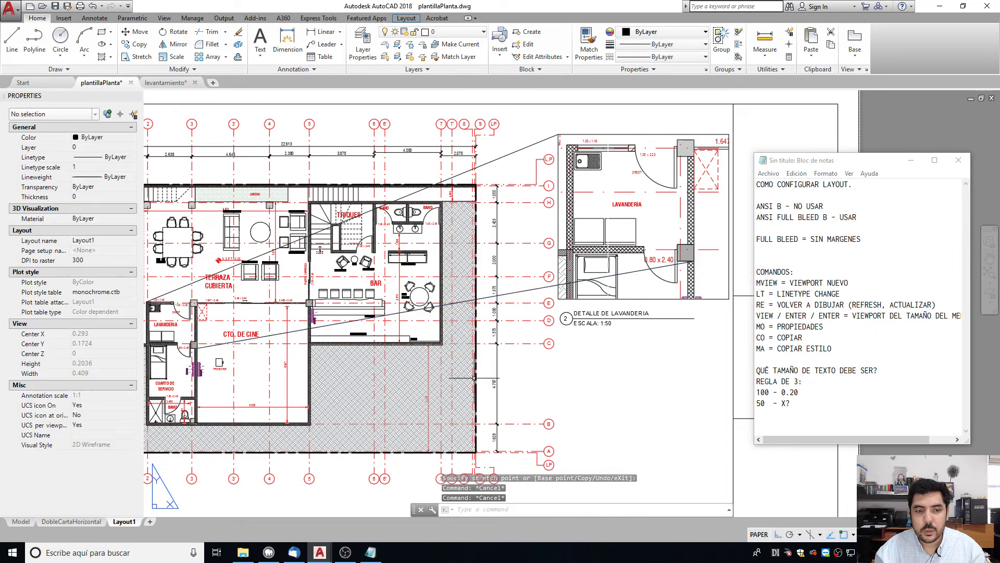
left_click(537, 142)
left_click(558, 134)
key("Escape")
key("Escape")
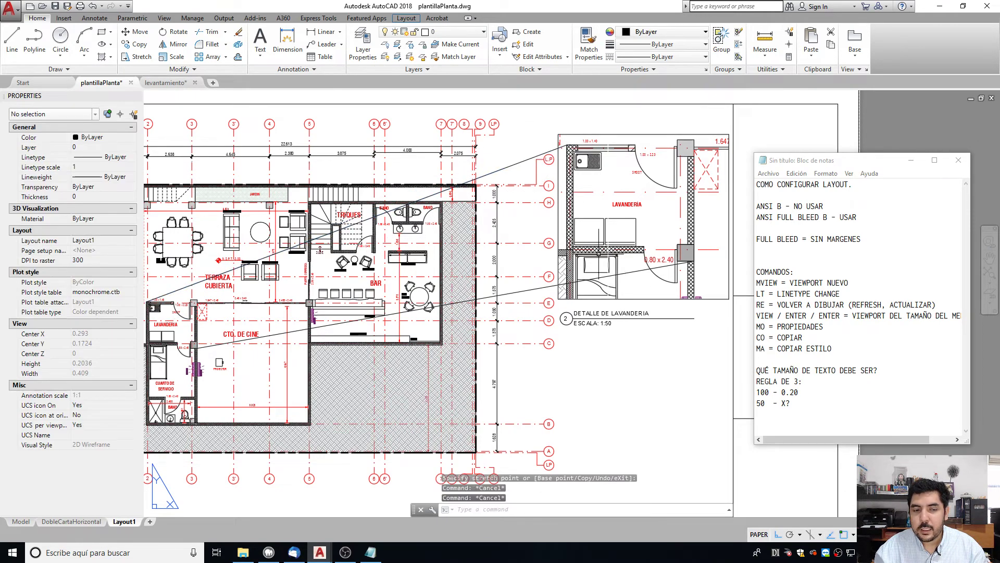
Compare the LAVANDERÍA label in the 1:125 plan with the one in the 1:50 detail viewport.
scroll(224, 238, "up", 5)
scroll(224, 238, "down", 5)
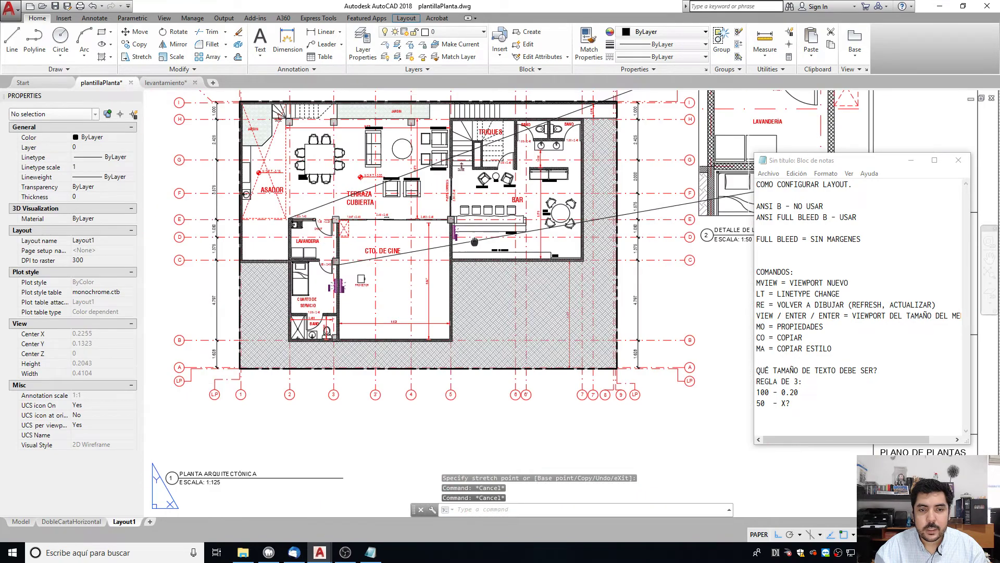
scroll(645, 205, "up", 4)
scroll(645, 205, "up", 4)
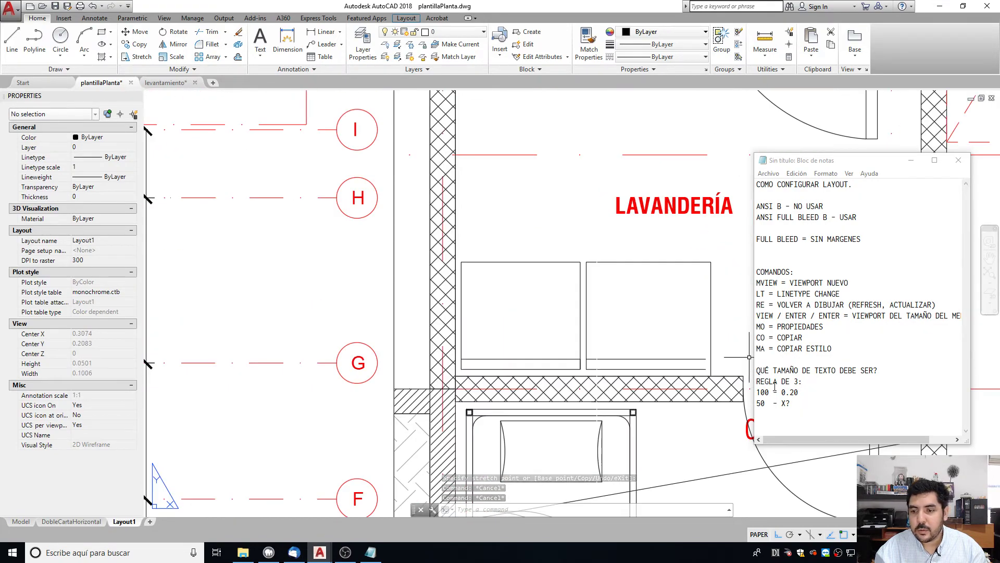
Highlight the rule-of-three lines in the notes and examine the label sizes in the 1:50 laundry detail.
left_click_drag(793, 403, 752, 385)
scroll(465, 246, "down", 4)
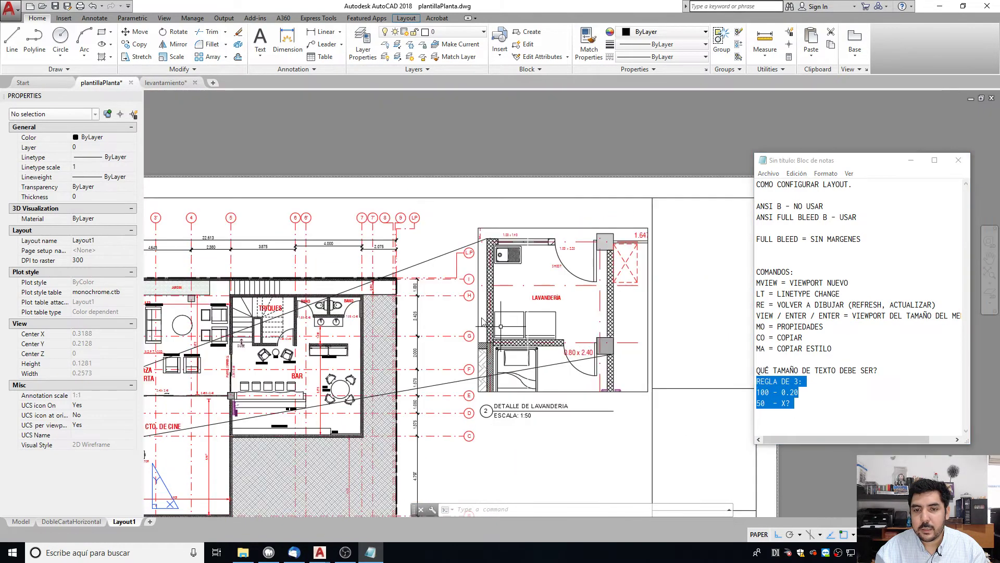
left_click(549, 412)
key("Escape")
key("Escape")
middle_click_drag(605, 253, 509, 264)
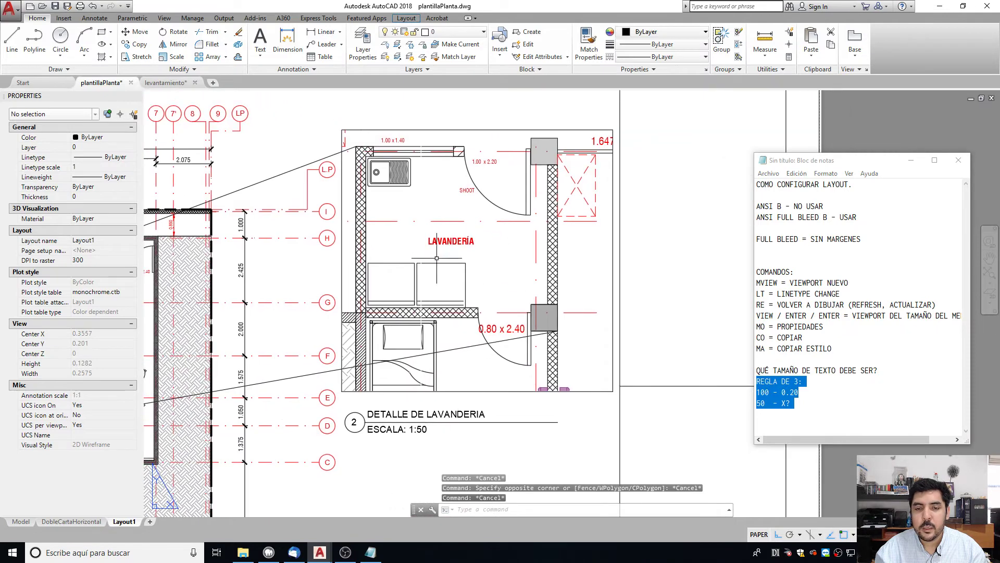
key("Escape")
scroll(503, 308, "up", 2)
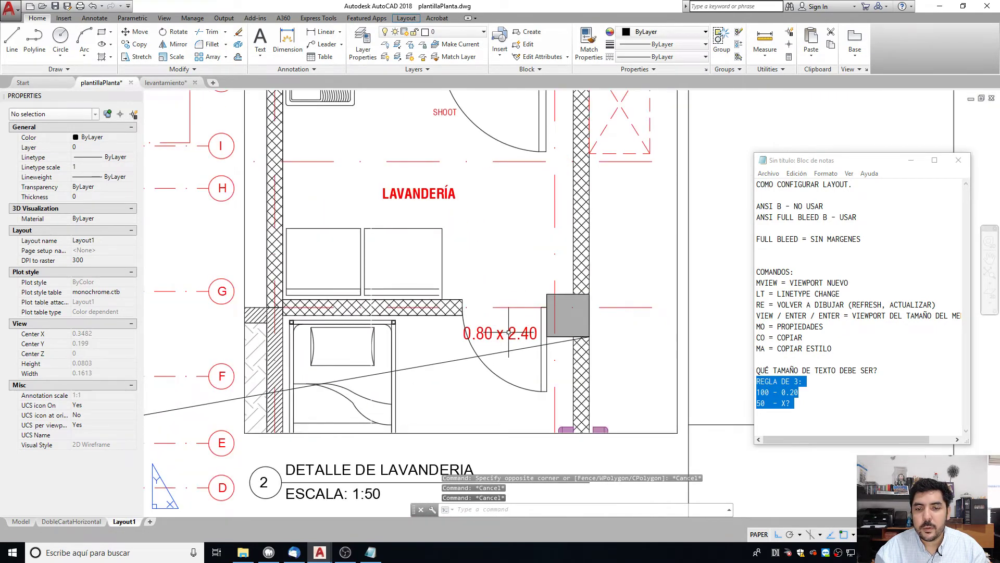
scroll(509, 331, "down", 2)
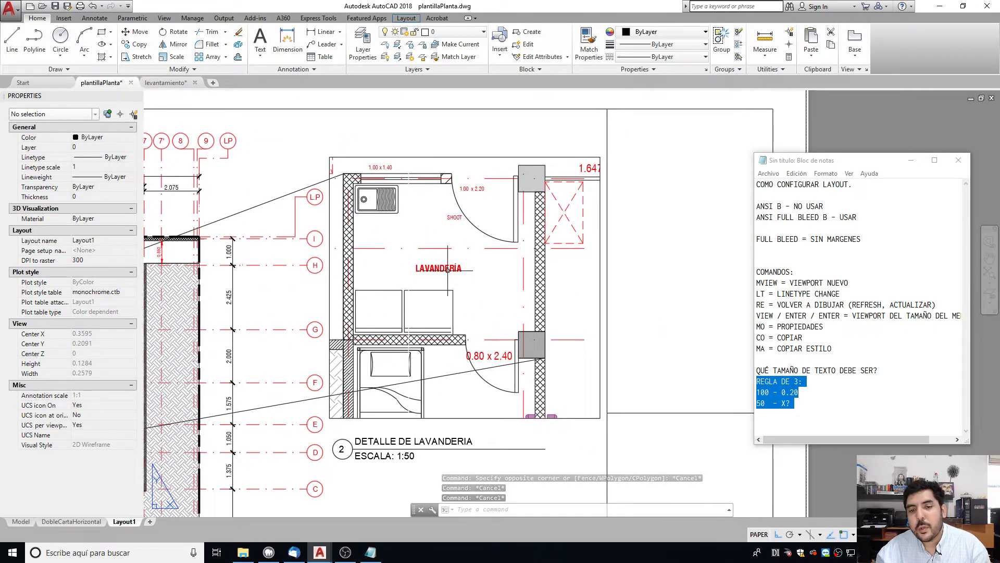
Activate the 1:50 laundry detail viewport, lock its display and test zooming with the lock on.
double_click(456, 267)
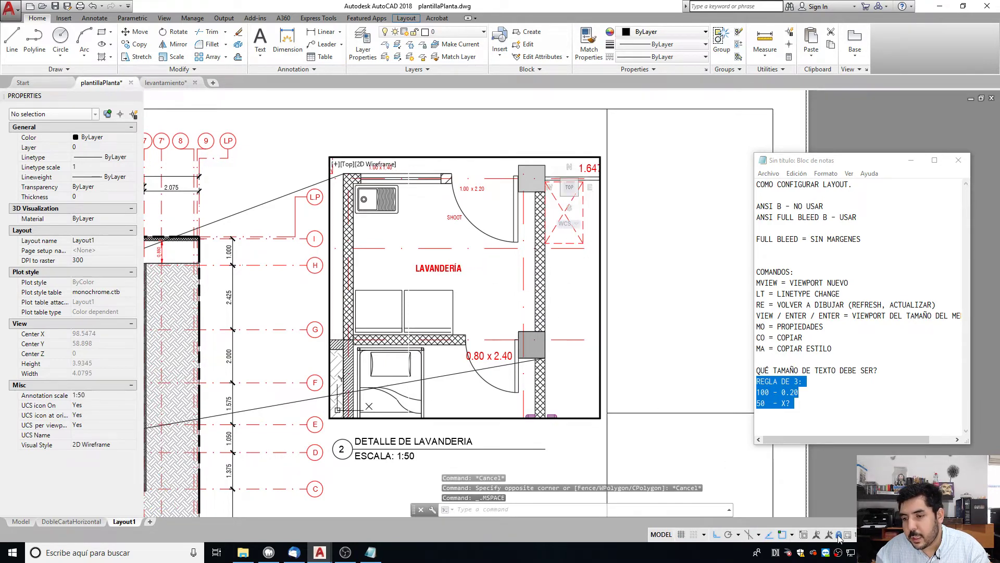
left_click(839, 539)
scroll(450, 239, "down", 3)
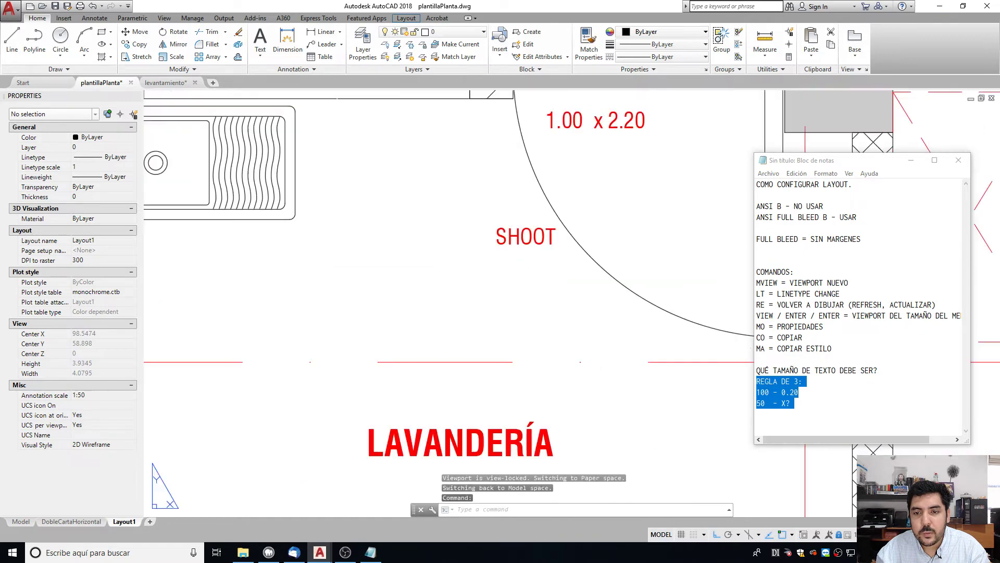
scroll(450, 239, "up", 4)
scroll(450, 239, "down", 2)
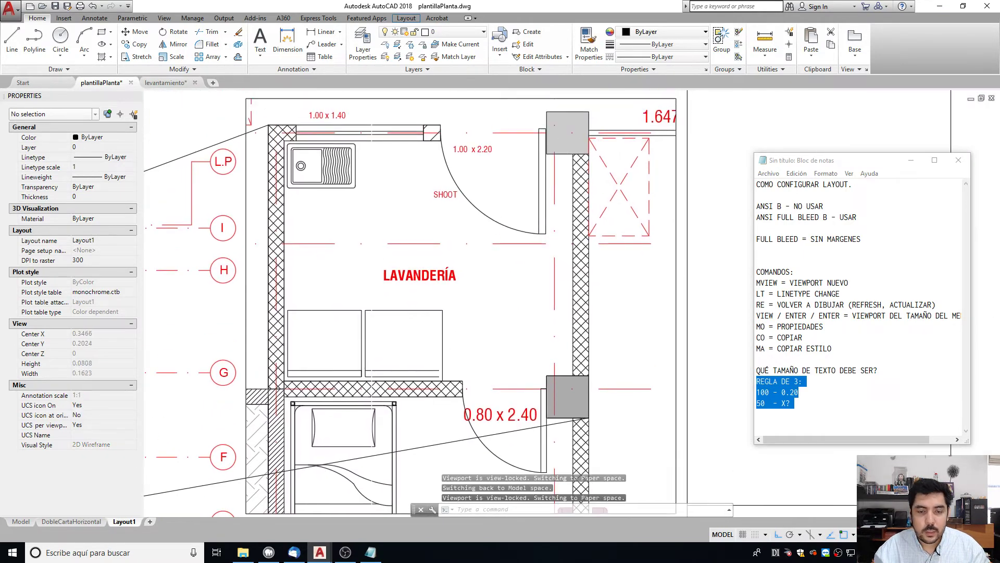
scroll(418, 260, "up", 2)
Match the properties of the SHOOT label onto the 0.80 x 2.40 door label in the laundry detail.
key("Return")
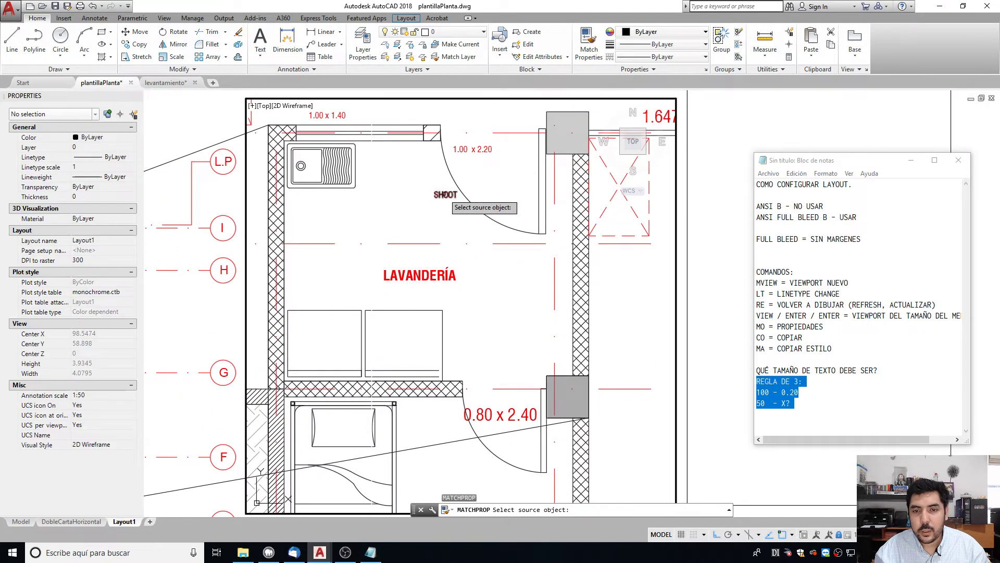
left_click(447, 196)
left_click(507, 415)
key("Escape")
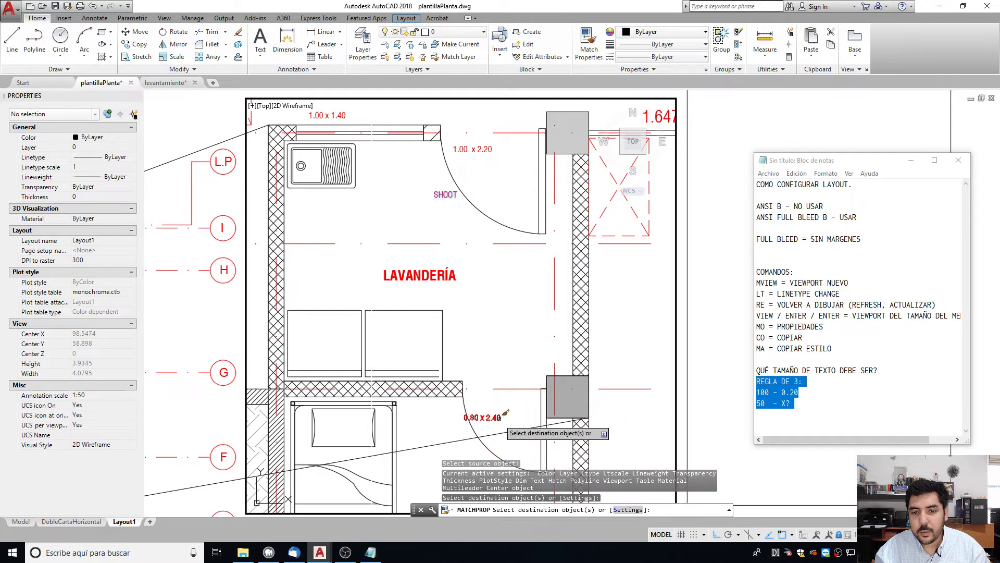
Move the 0.80 x 2.40 door label horizontally to the right so it sits inside the door swing.
left_click(469, 417)
type("M")
key("Return")
left_click(472, 345)
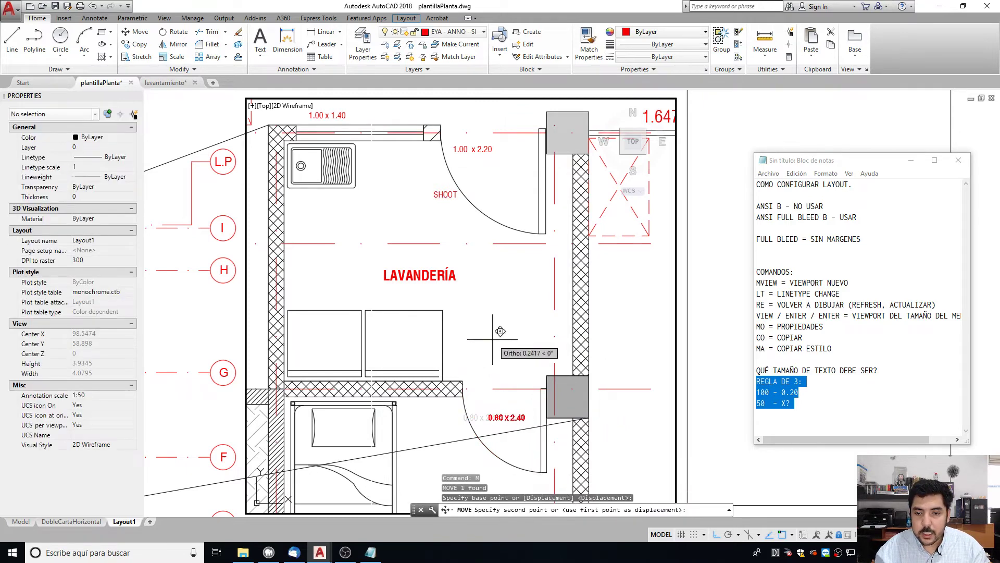
left_click(498, 339)
key("Escape")
key("Escape")
Explode the EJES axis block in the laundry detail and set the linetype scale of the horizontal axis above LAVANDERÍA to 0.5.
left_click(424, 246)
left_click(407, 235)
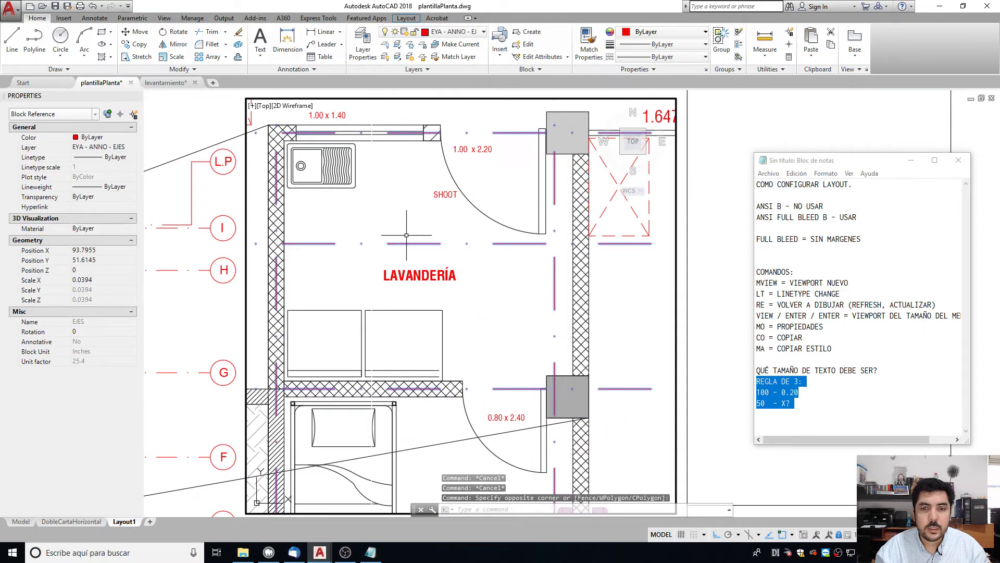
key("Return")
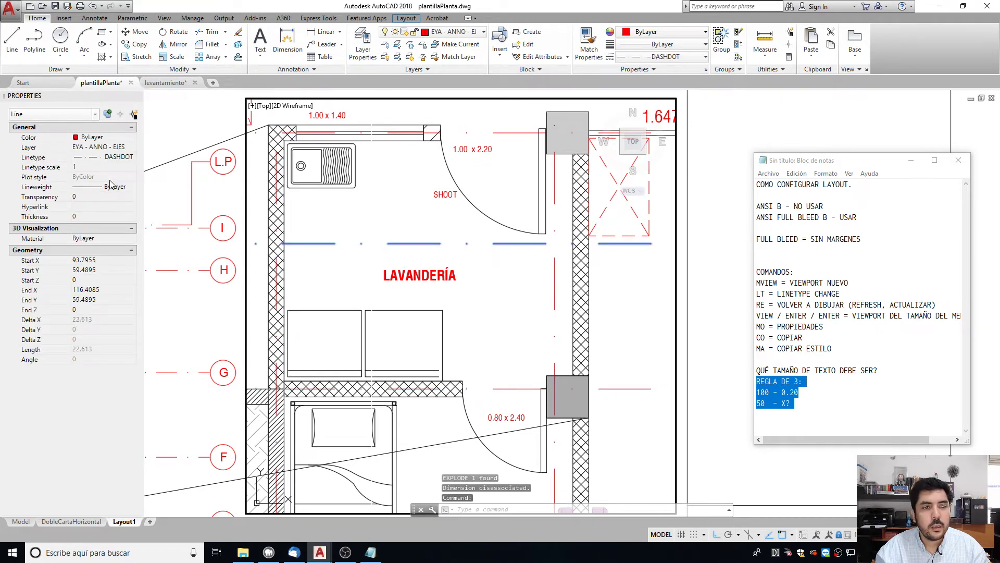
left_click(102, 168)
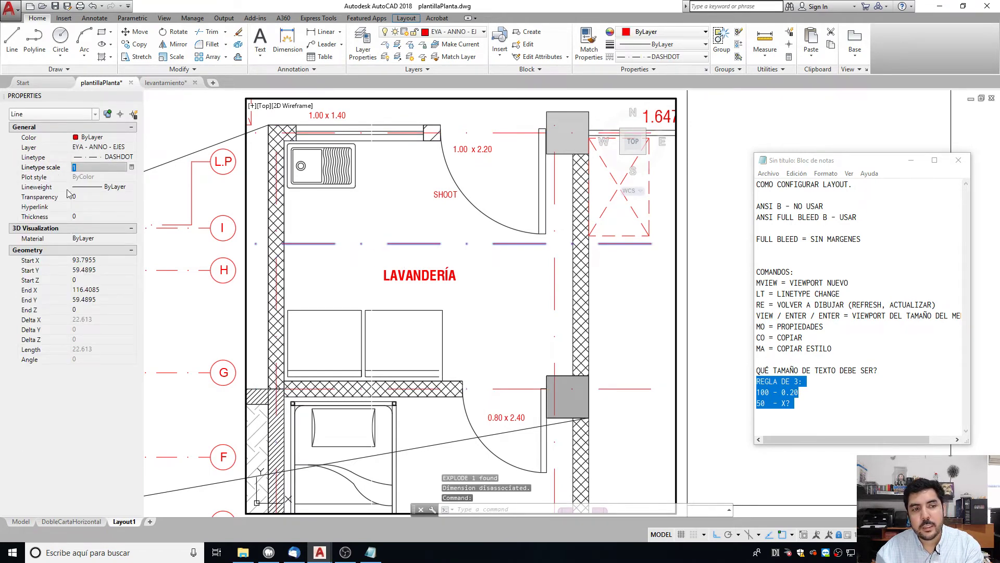
type("0.5")
key("Return")
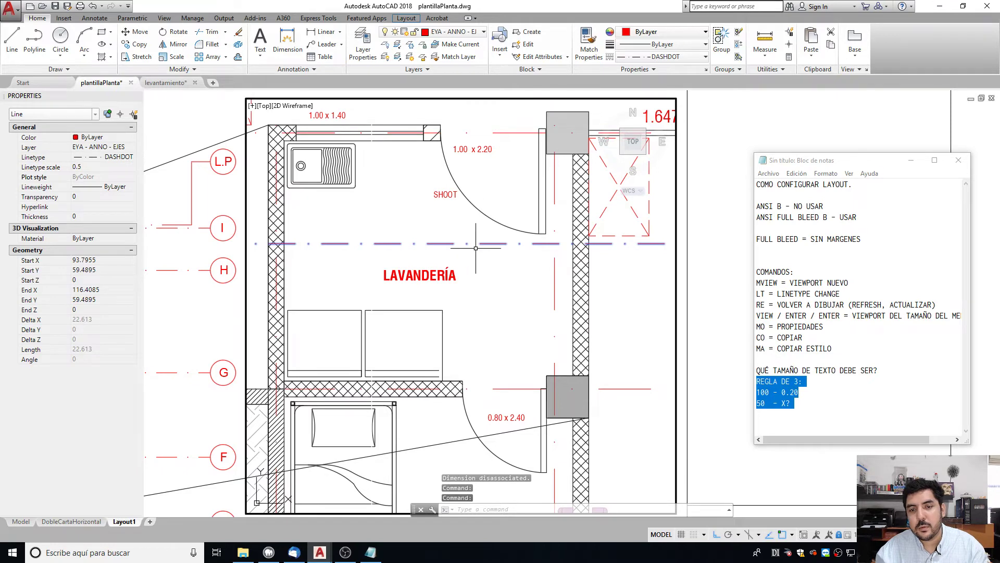
Match the modified axis line's properties onto the other horizontal and vertical axes in the laundry detail.
key("Escape")
type("ma")
key("Return")
left_click(475, 244)
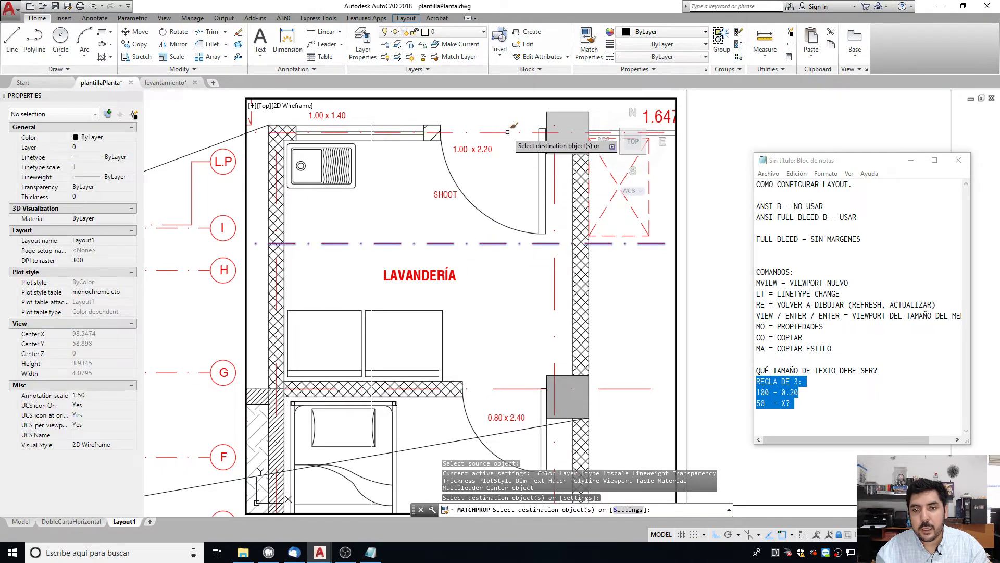
left_click(554, 274)
left_click(511, 387)
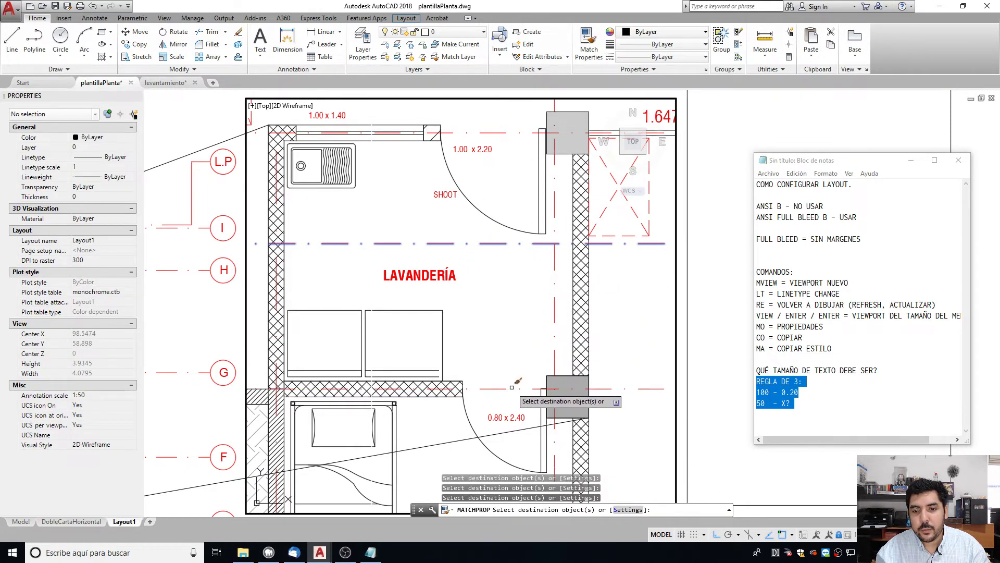
key("Escape")
Zoom inside the unlocked 1:125 plan viewport and undo the view changes.
scroll(488, 384, "down", 6)
middle_click_drag(485, 383, 635, 299)
left_click(336, 341)
scroll(336, 341, "up", 6)
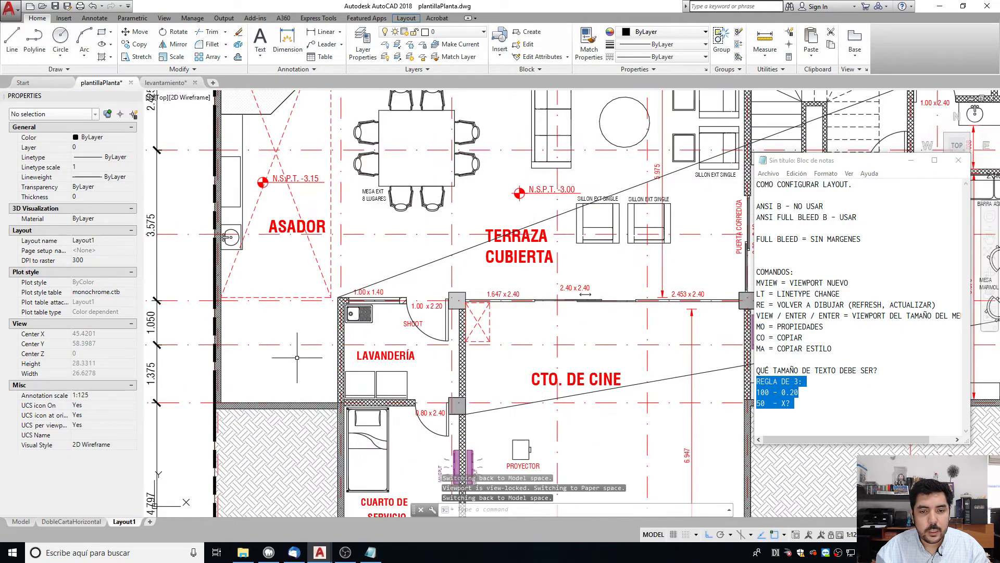
scroll(297, 357, "down", 8)
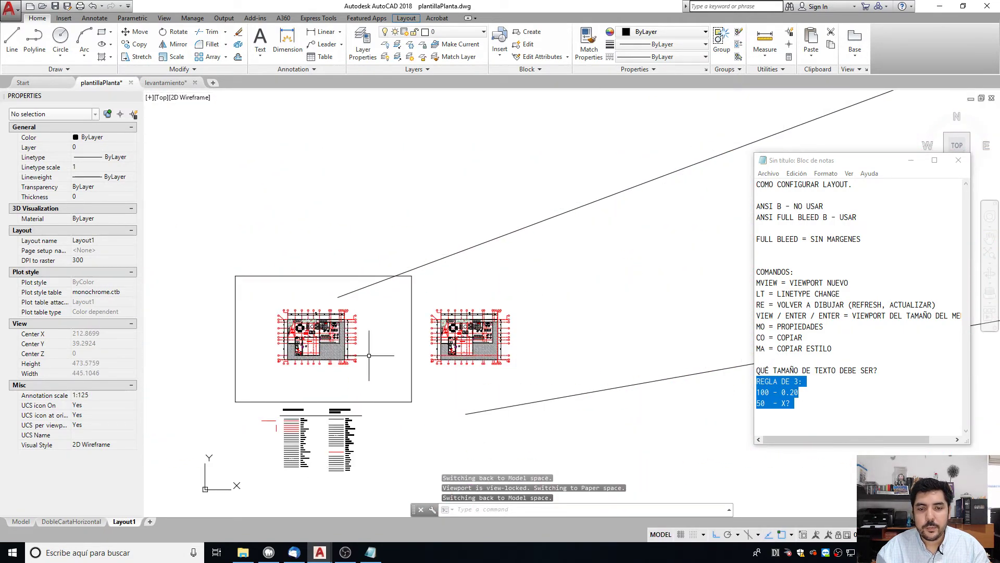
key("ctrl+z")
key("ctrl+z")
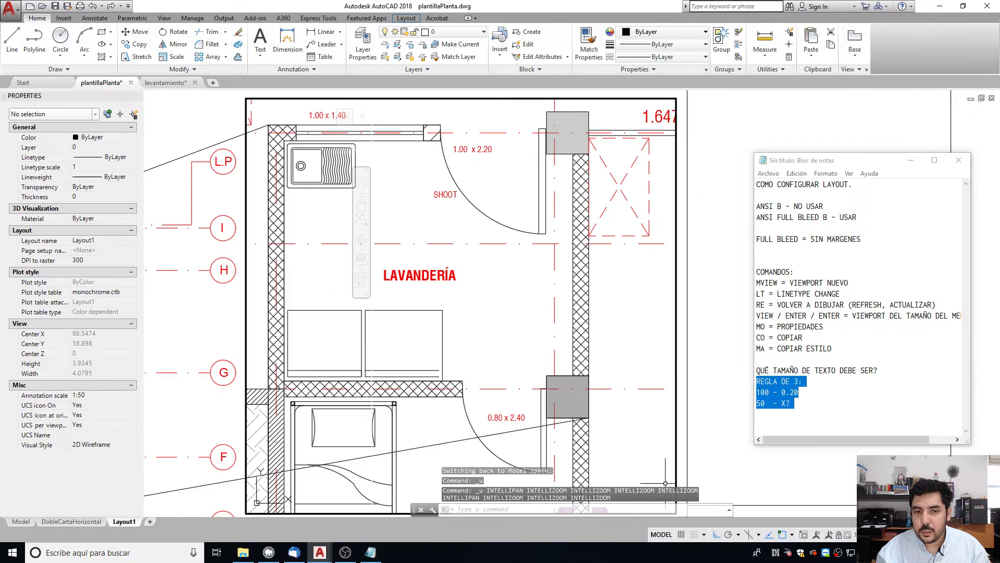
double_click(715, 453)
scroll(648, 346, "down", 8)
scroll(416, 389, "up", 3)
double_click(371, 387)
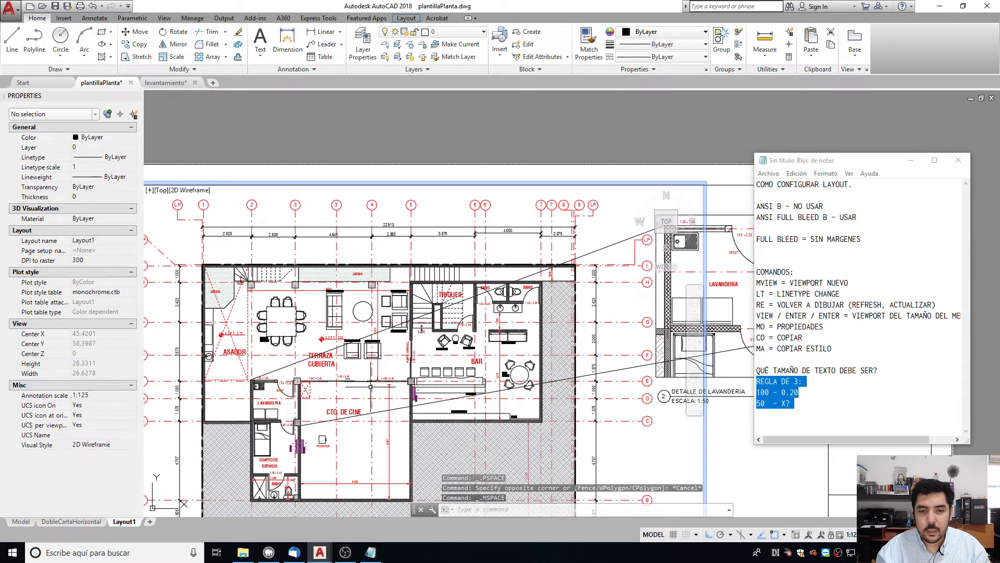
double_click(336, 168)
scroll(365, 323, "up", 4)
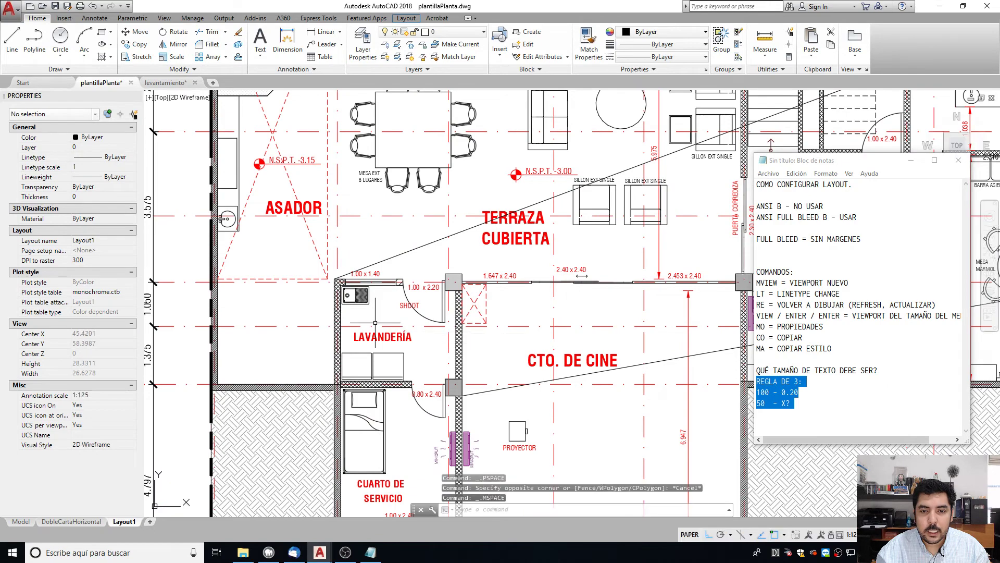
scroll(366, 344, "down", 6)
scroll(412, 290, "up", 4)
middle_click_drag(412, 289, 567, 352)
scroll(433, 300, "up", 2)
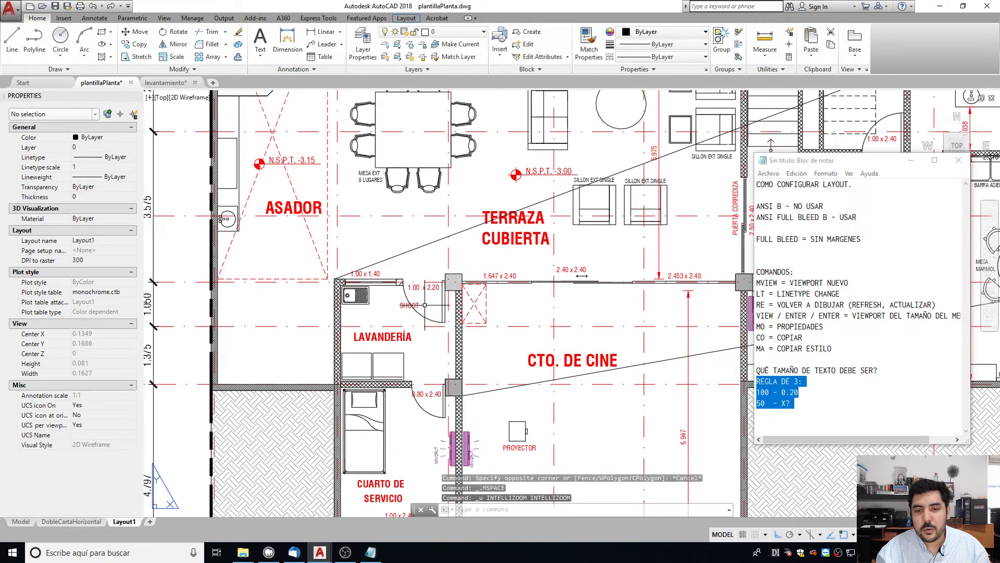
scroll(410, 327, "down", 5)
scroll(410, 326, "up", 2)
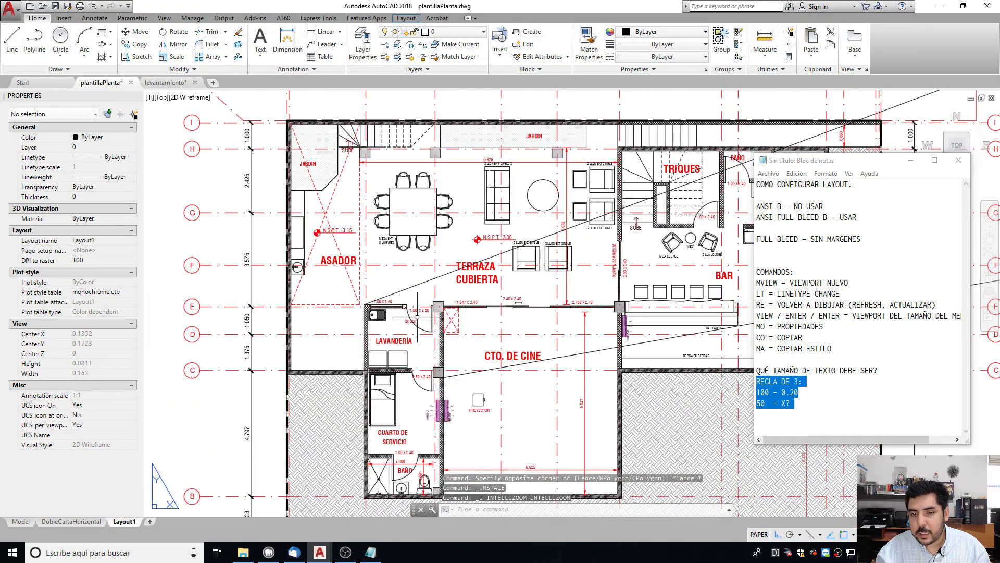
scroll(416, 327, "down", 2)
key("ctrl+z")
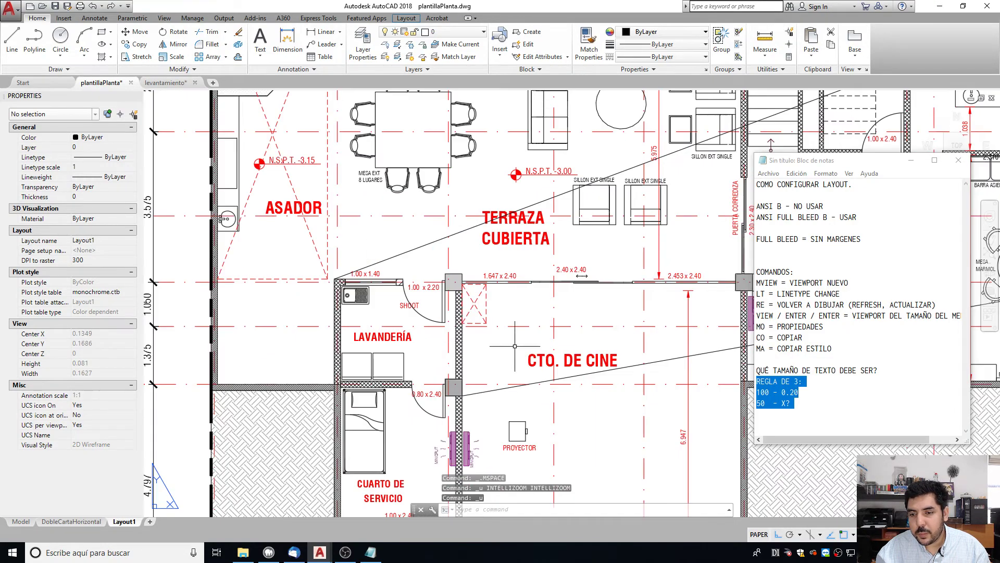
Activate the 1:125 plan viewport, lock its display and return to paper space.
double_click(664, 467)
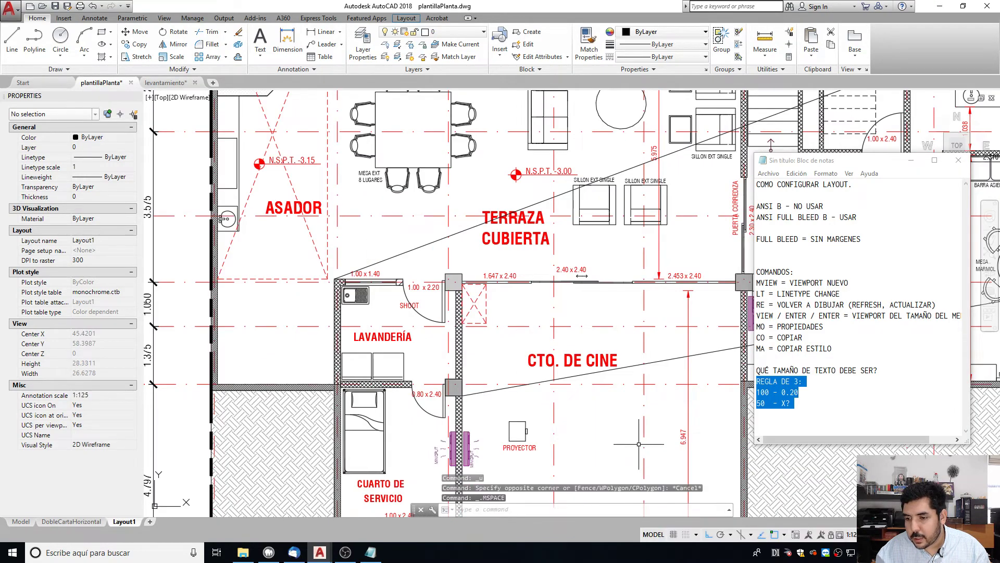
left_click(832, 535)
scroll(433, 299, "down", 8)
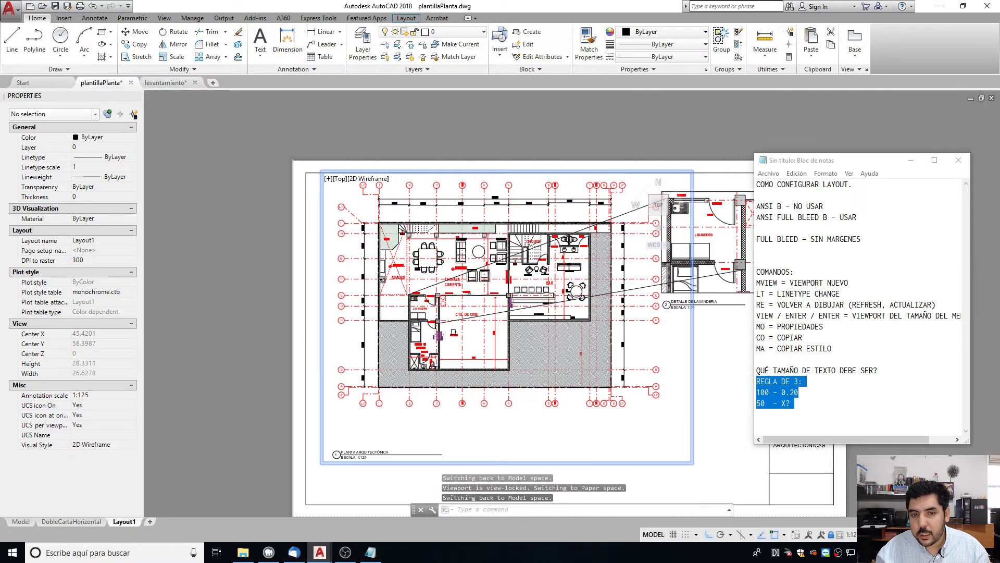
double_click(635, 383)
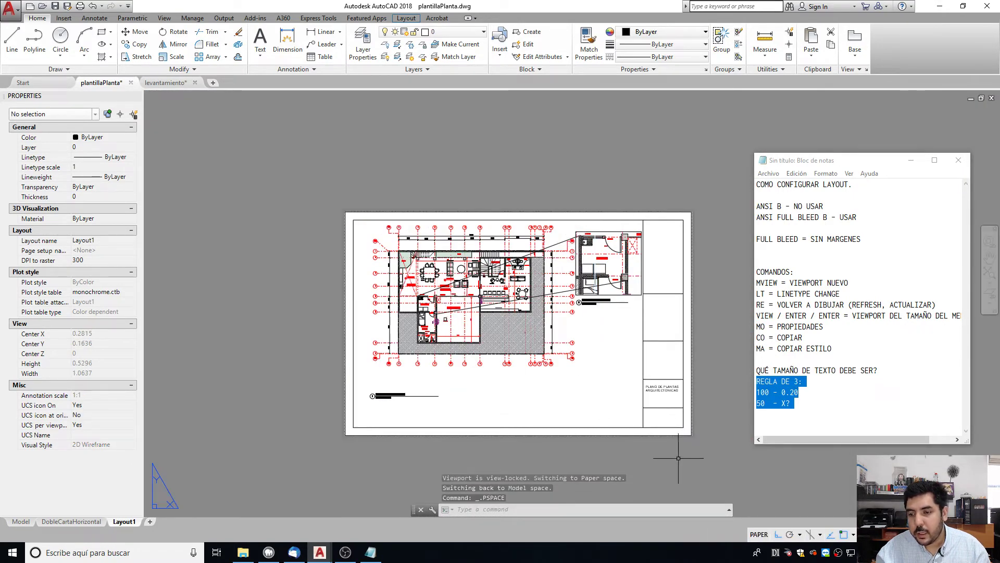
Check the display lock of the 1:125 plan viewport by zooming with it active and return to paper space.
scroll(489, 333, "up", 2)
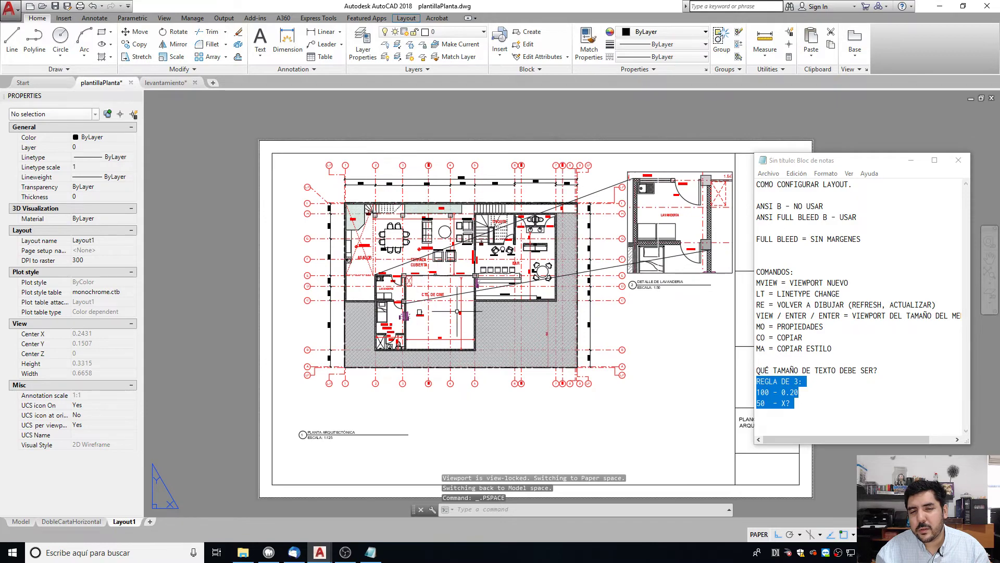
scroll(438, 256, "up", 4)
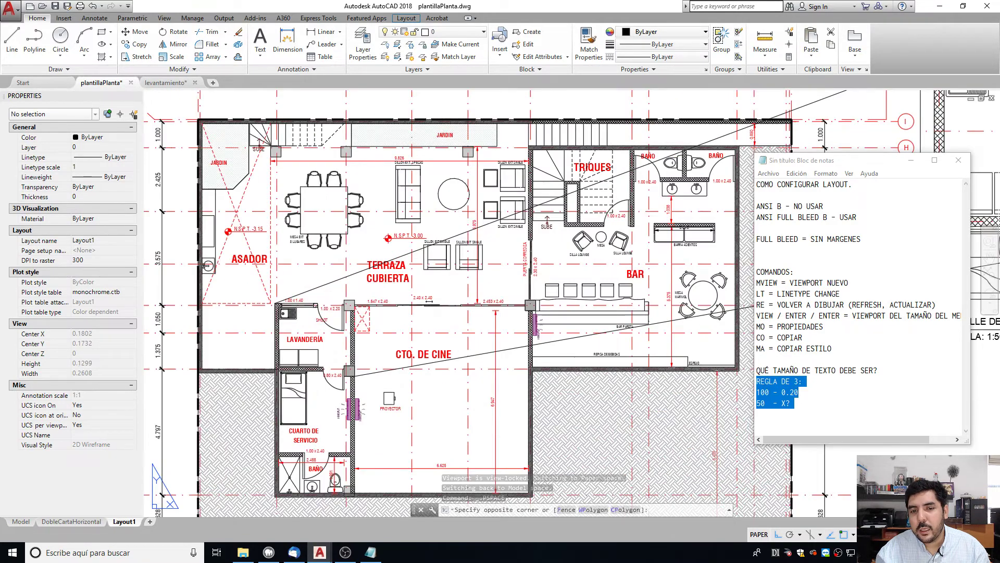
double_click(427, 215)
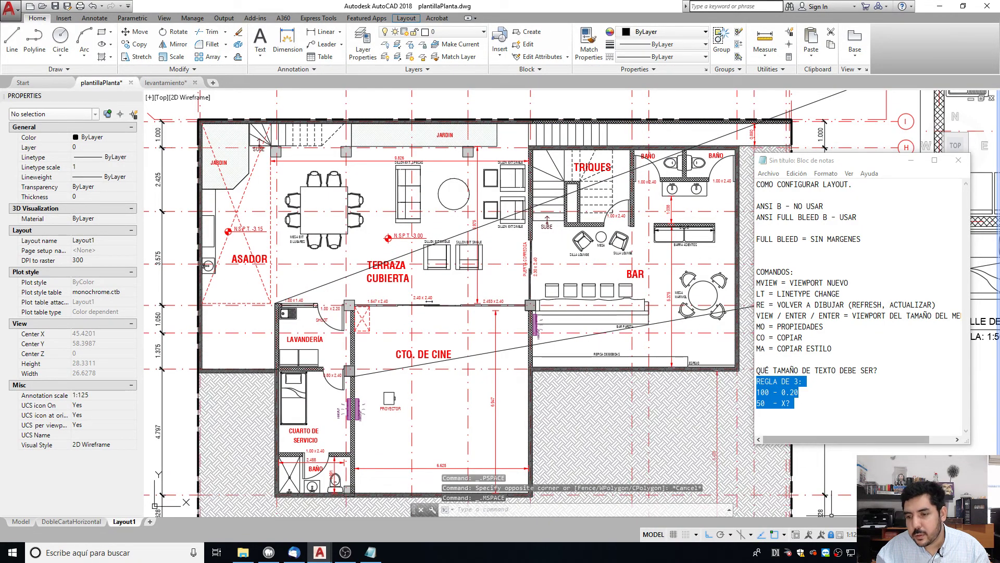
left_click(831, 534)
scroll(513, 402, "down", 6)
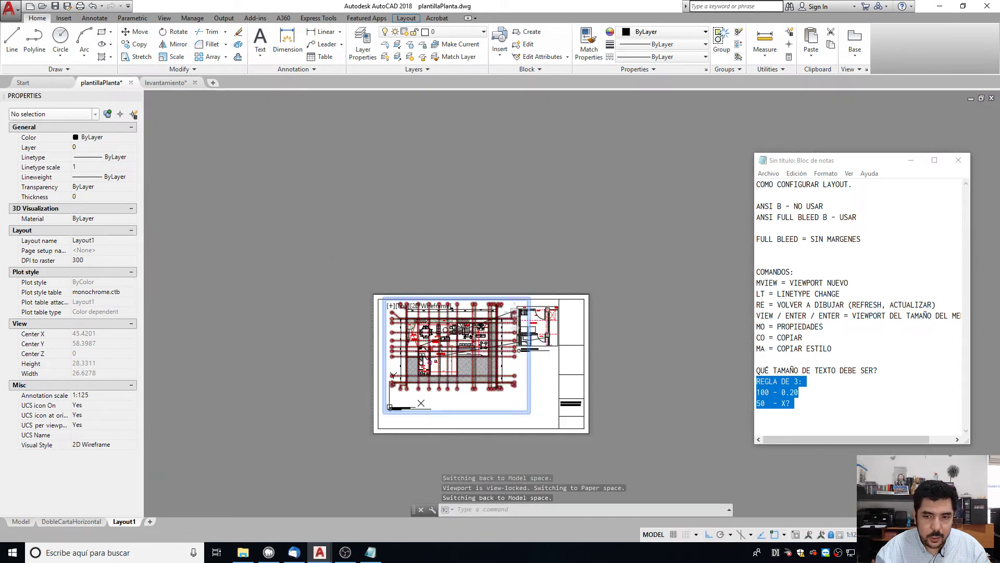
scroll(475, 378, "up", 2)
double_click(537, 378)
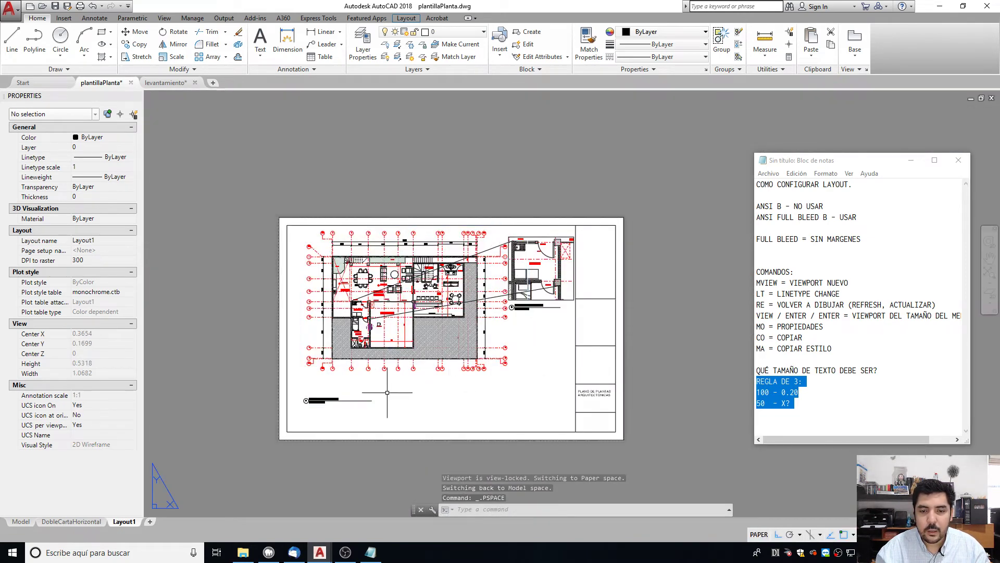
Raise the plan viewport's lower edge to just above the drawing title, making the frame about 0.197 high.
key("Escape")
left_click(387, 393)
left_click(382, 408)
left_click(297, 405)
left_click(296, 380)
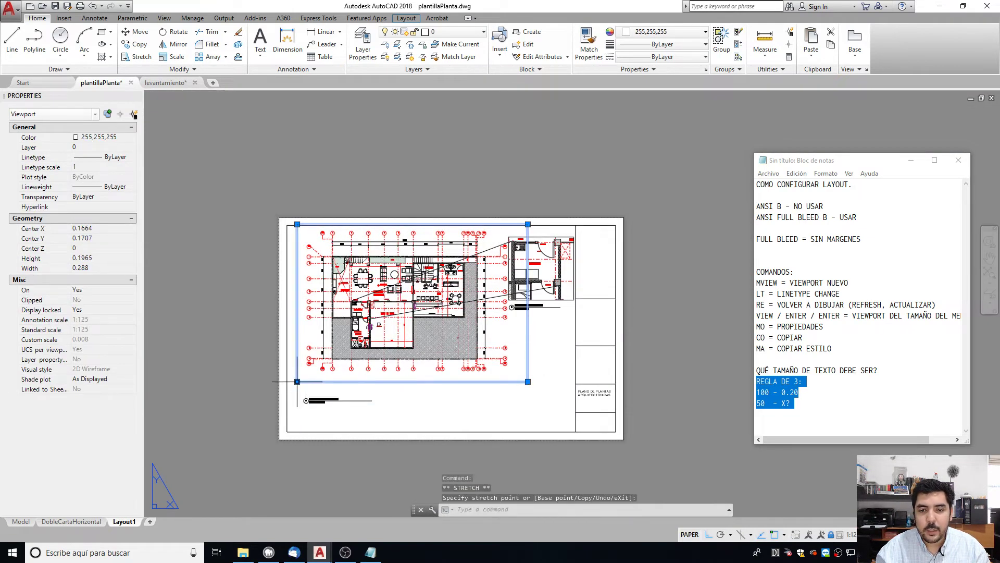
key("Escape")
scroll(477, 336, "up", 2)
scroll(545, 296, "down", 2)
key("Escape")
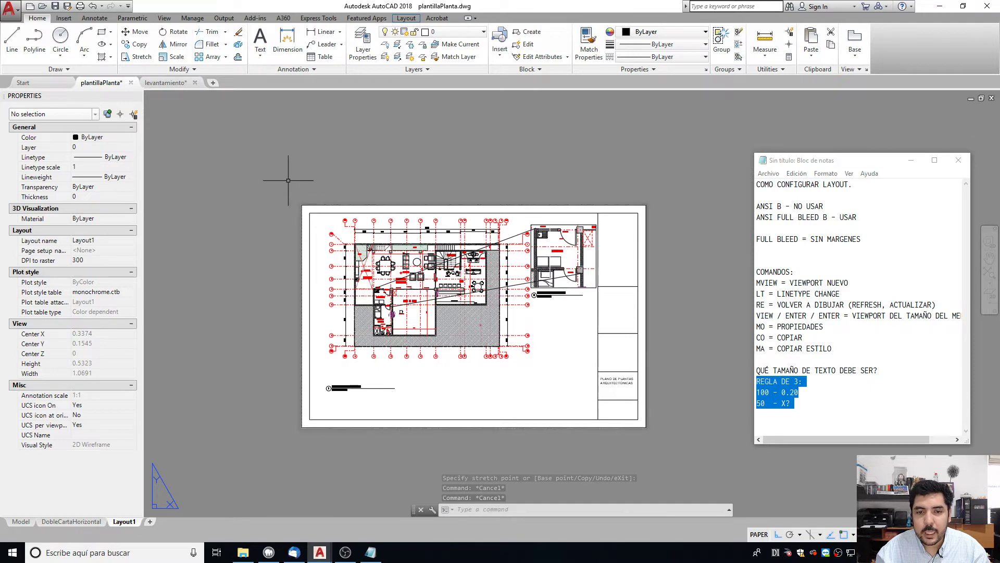
left_click(262, 175)
key("Escape")
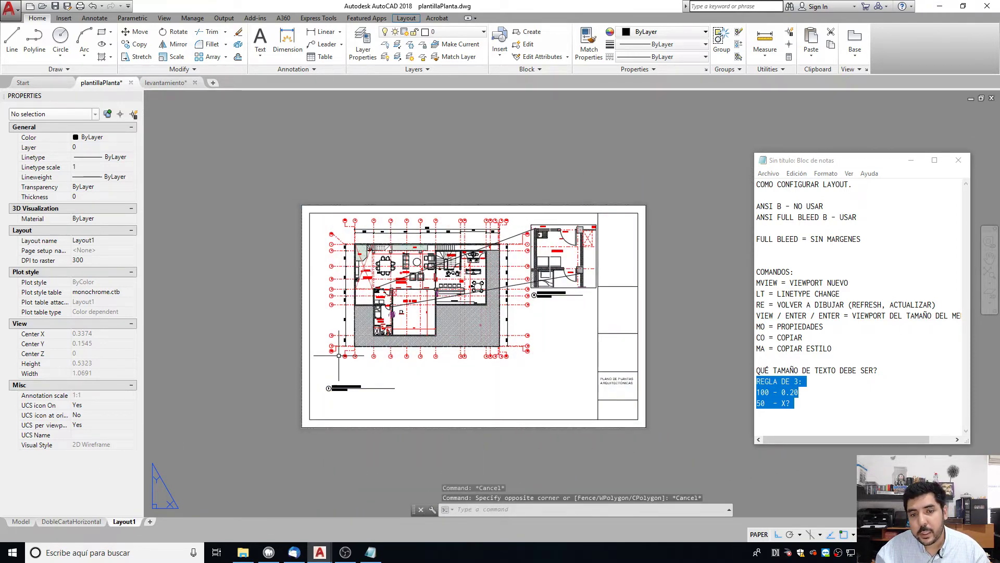
Rename the Layout1 layout as PLANTAS.
scroll(520, 359, "up", 2)
mouse_move(127, 526)
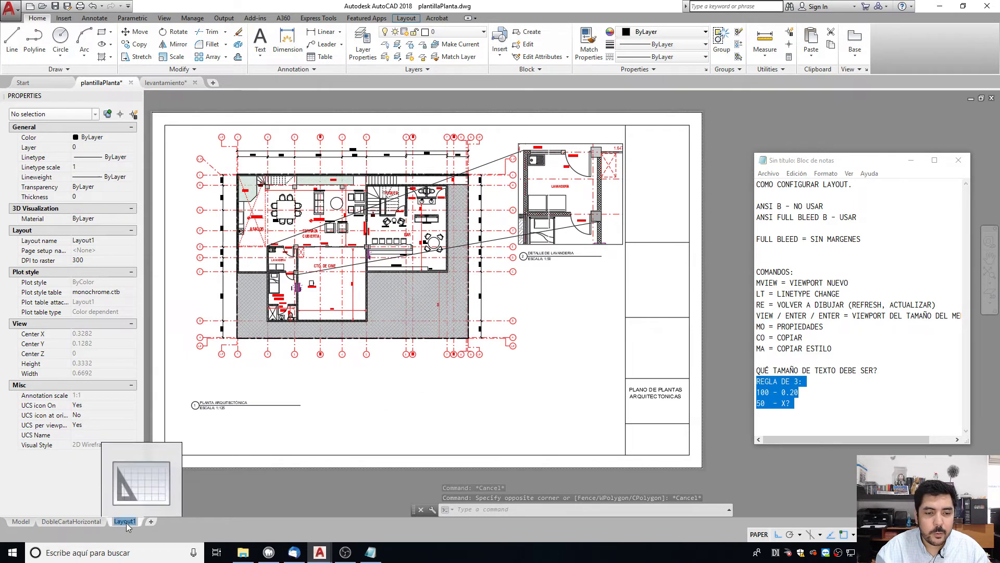
type("PLANTAS")
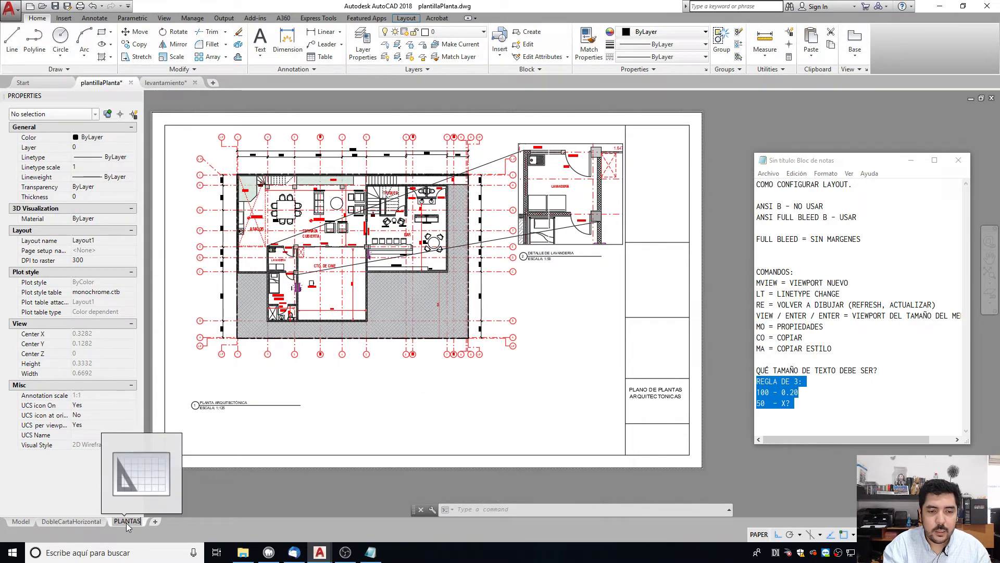
key("Return")
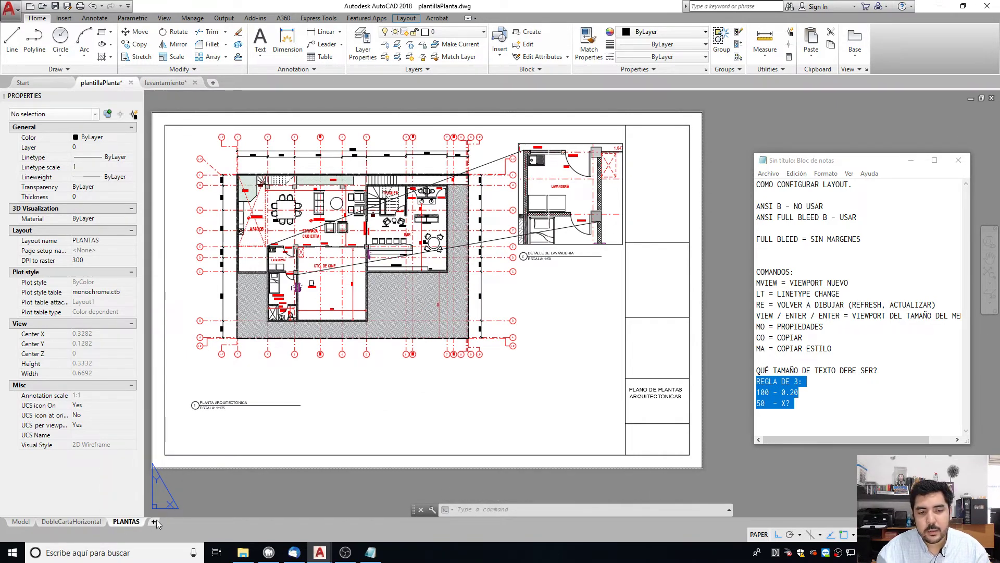
Create a copy of the PLANTAS layout and place it at the end of the layouts.
right_click(135, 521)
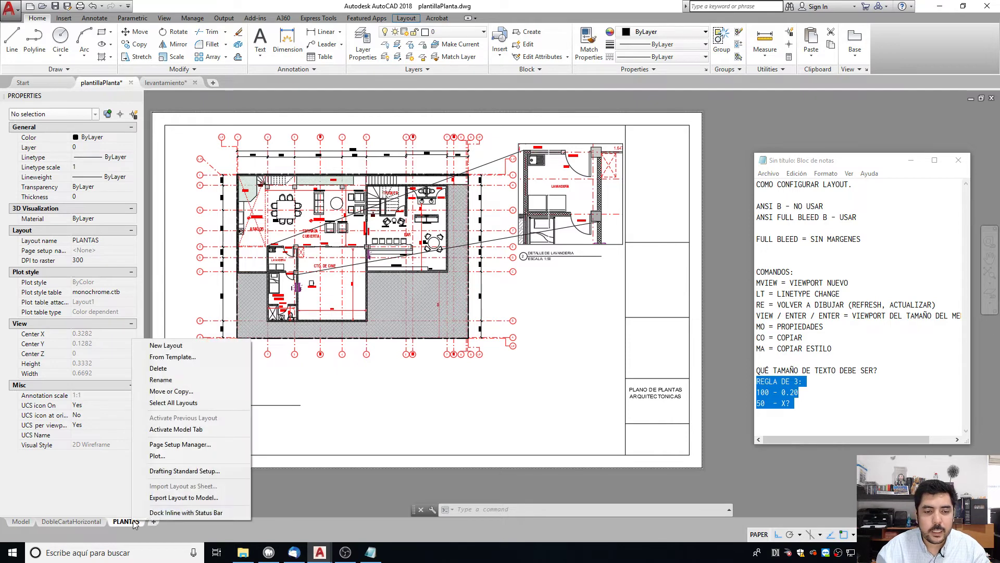
left_click(175, 391)
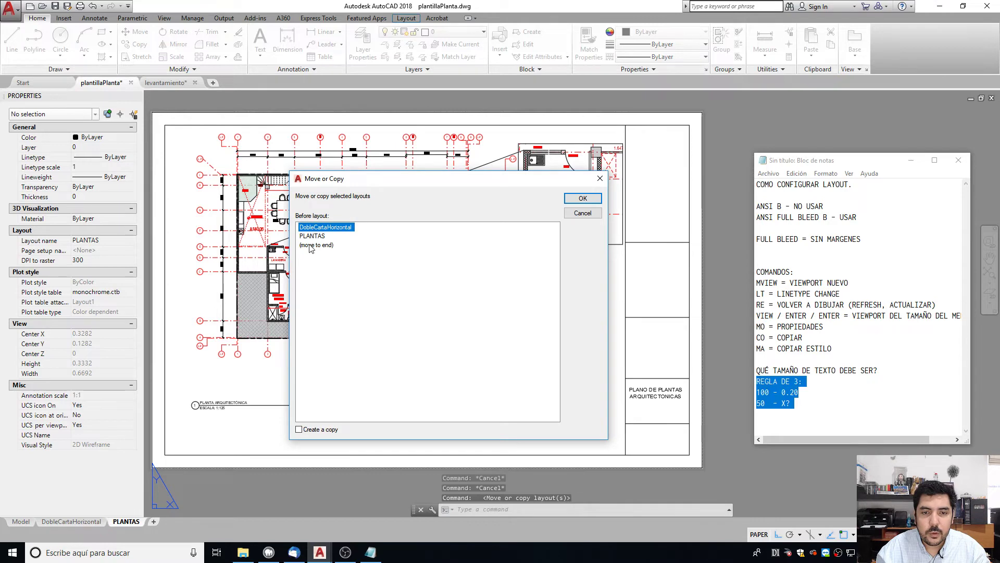
left_click(310, 246)
left_click(301, 430)
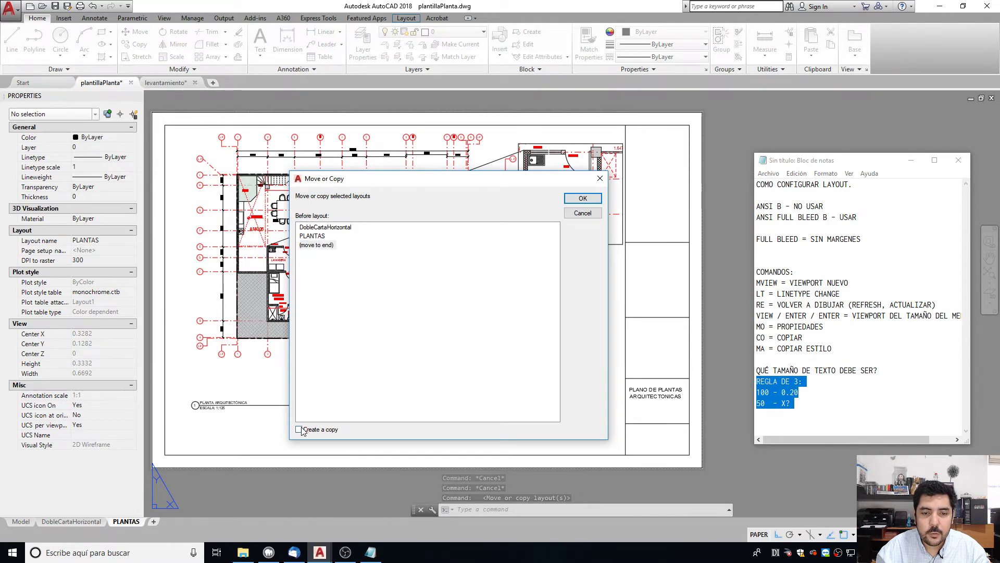
left_click(583, 199)
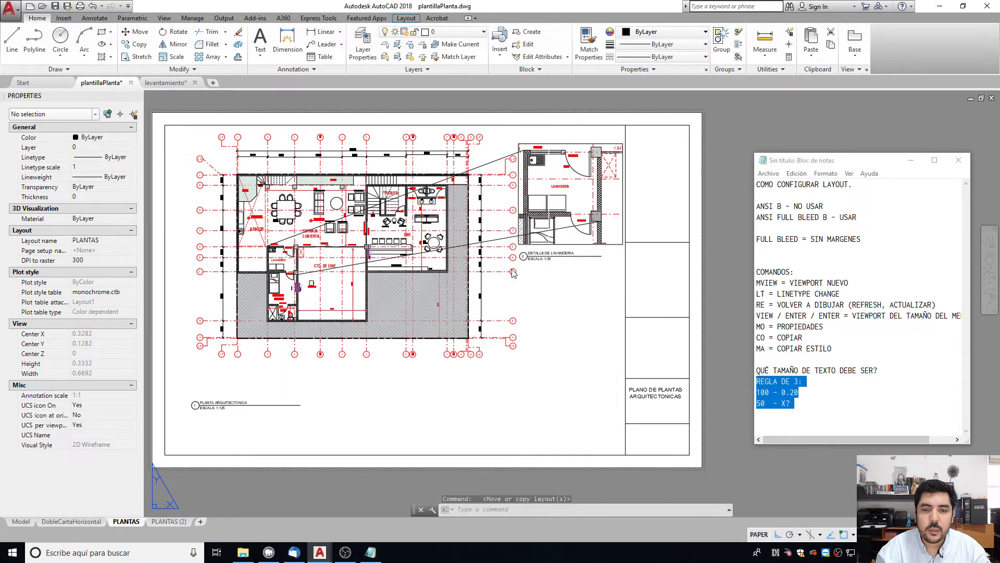
Open the copied PLANTAS layout and rename it as ELEVACIONES.
left_click(169, 521)
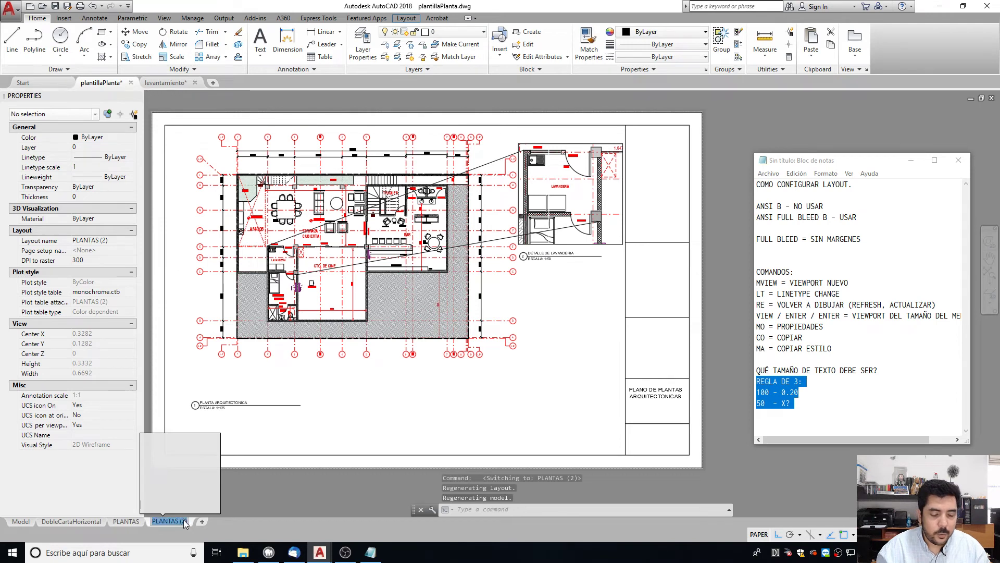
double_click(184, 520)
type("ELEVACIONES")
key("Return")
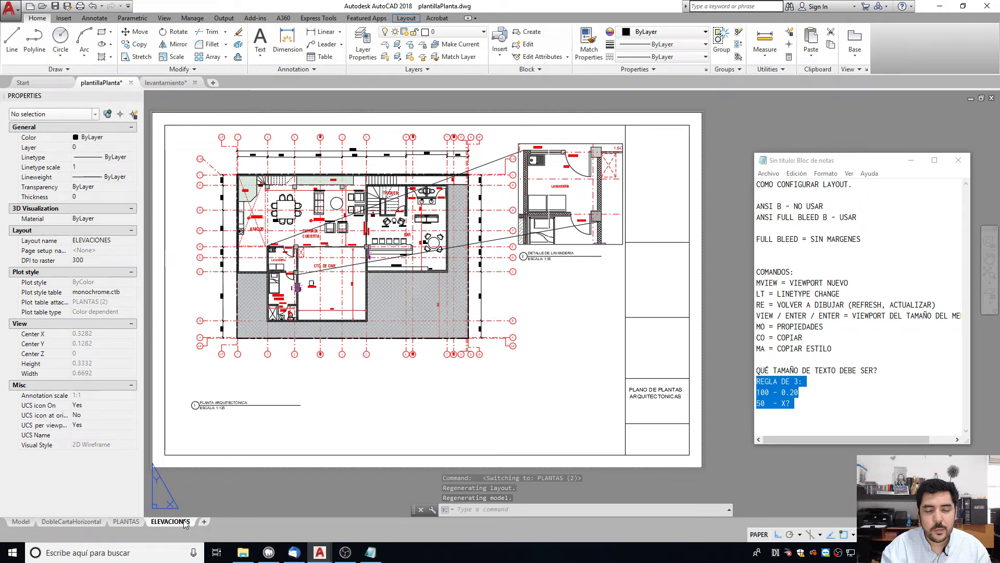
left_click(326, 389)
key("Escape")
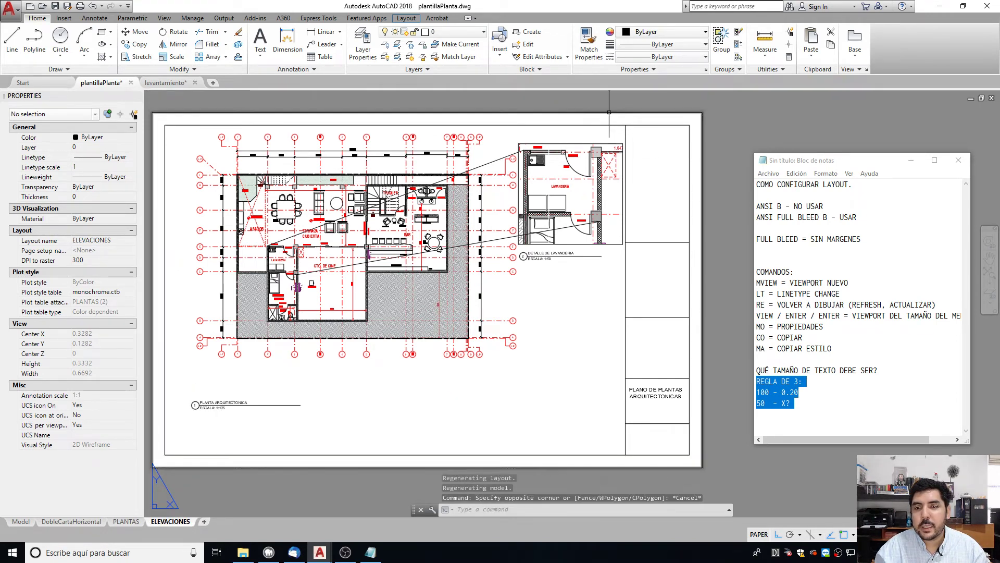
Erase all viewports, title block elements and annotations from the ELEVACIONES sheet.
key("Escape")
scroll(535, 144, "down", 2)
key("Escape")
left_click(290, 120)
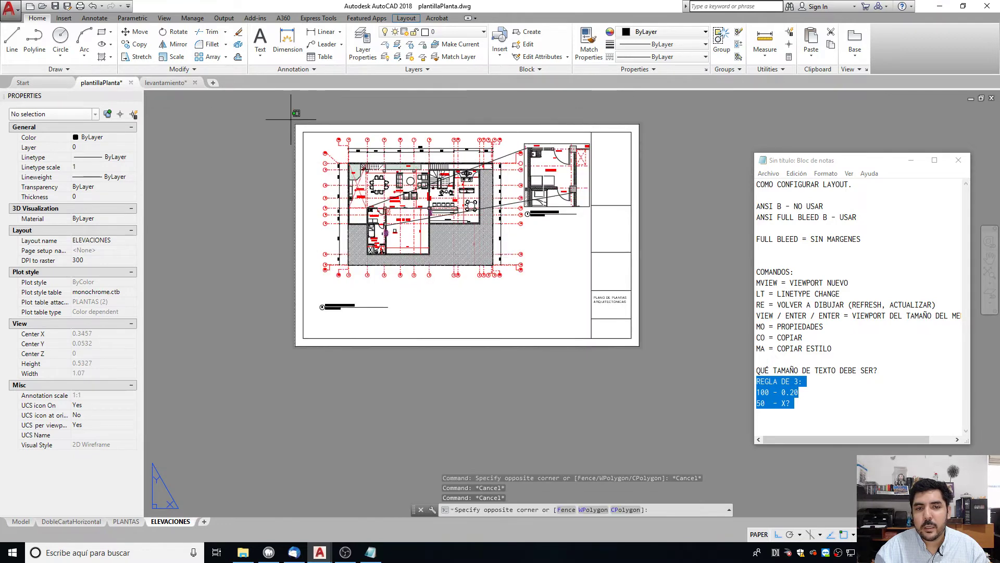
left_click(730, 362)
type("e")
key("Return")
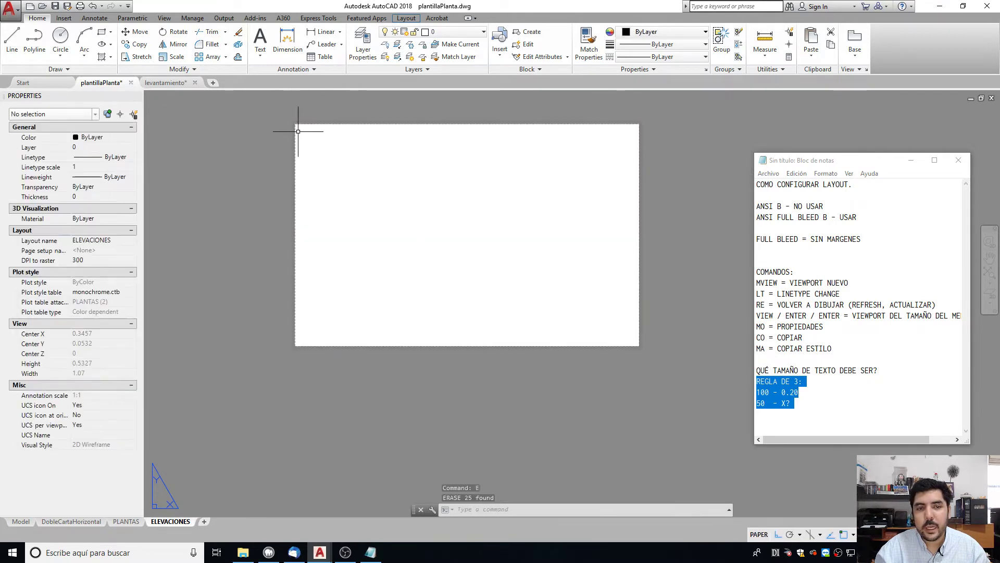
In the levantamiento drawing's plano layout, copy the sheet frame, title block and drawing title with base point 0,0.
left_click(163, 85)
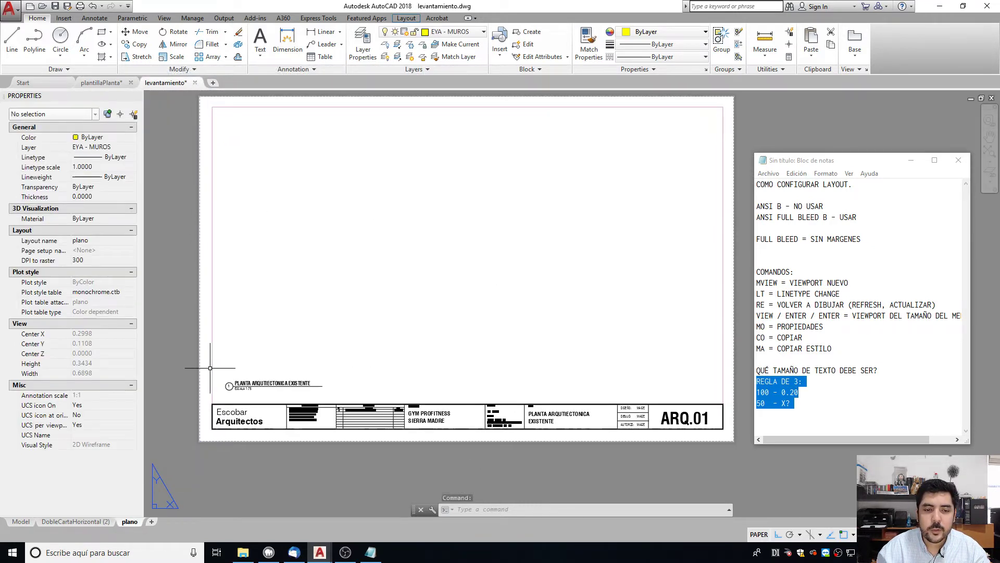
left_click(171, 359)
left_click(740, 453)
left_click(718, 447)
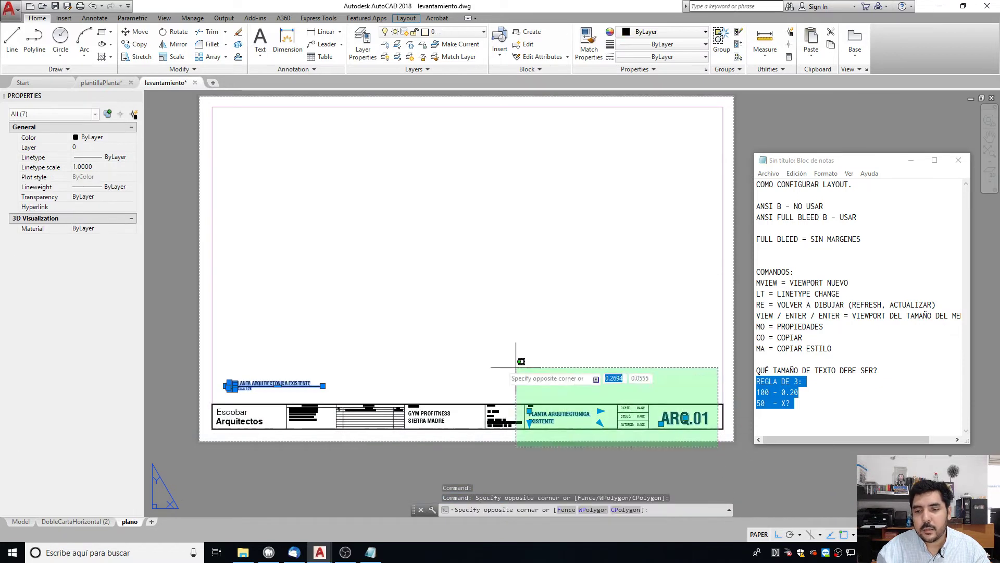
left_click(212, 352)
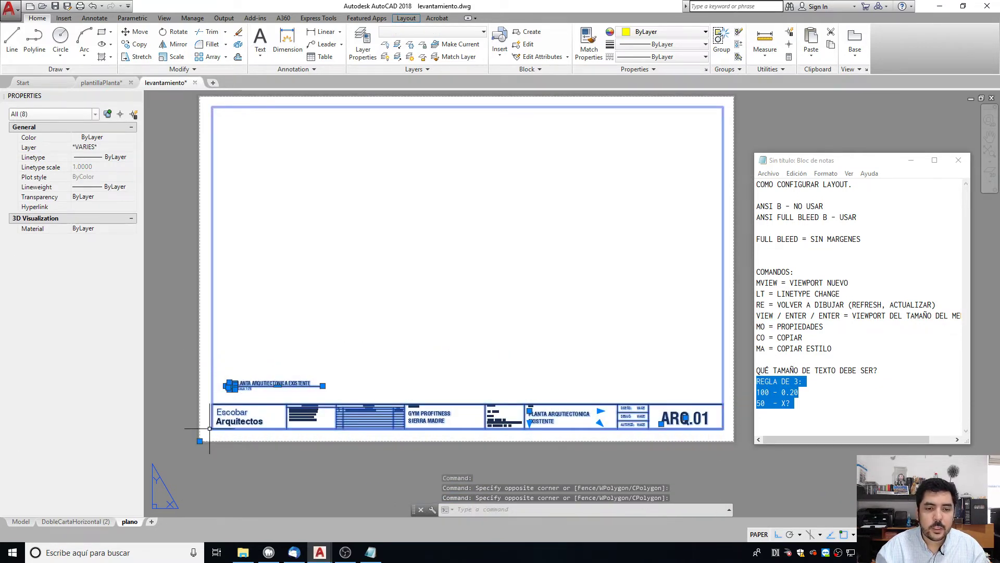
key("ctrl+c")
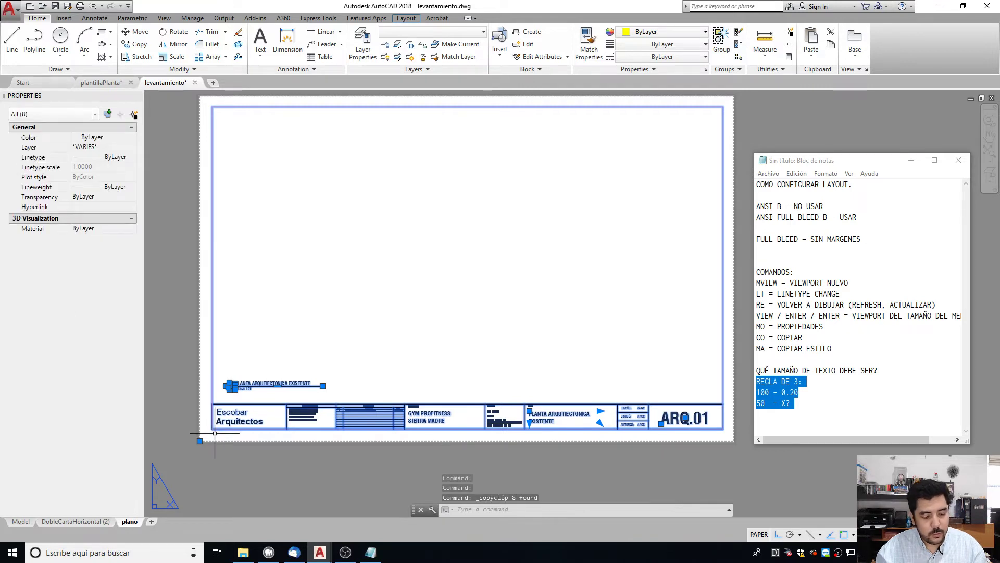
key("ctrl+shift+c")
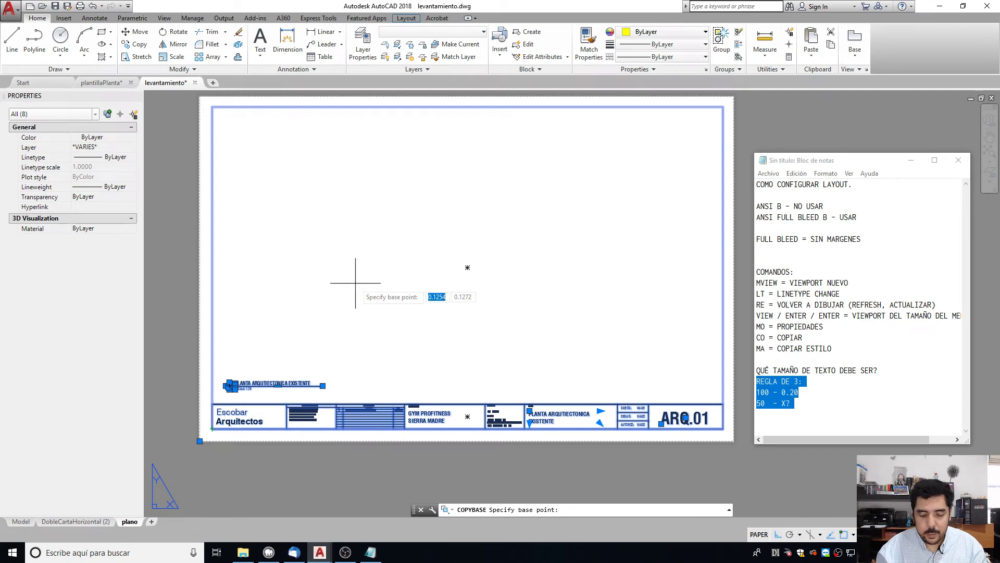
type("0,0")
key("Return")
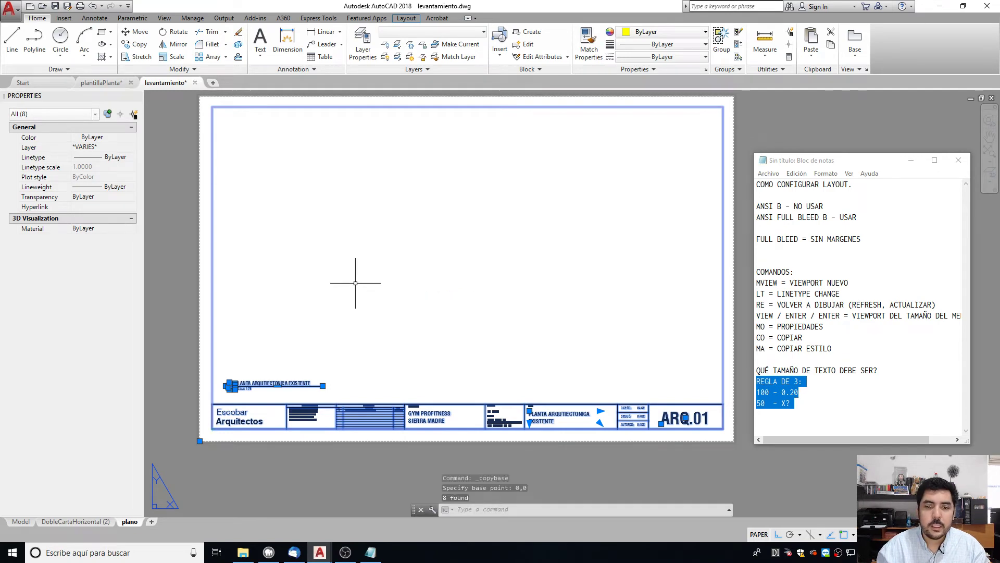
scroll(201, 468, "up", 6)
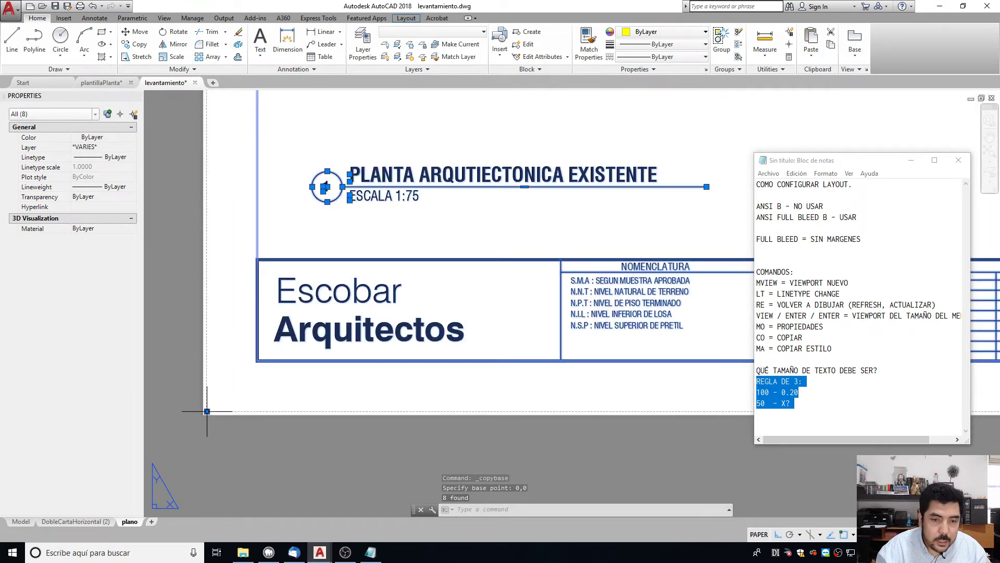
Switch to Notepad and add "CONTROL + SHITF + C = COPIAR CON UN PUNTO DE REFERENCIA" below the MA entry of the command list.
left_click(842, 347)
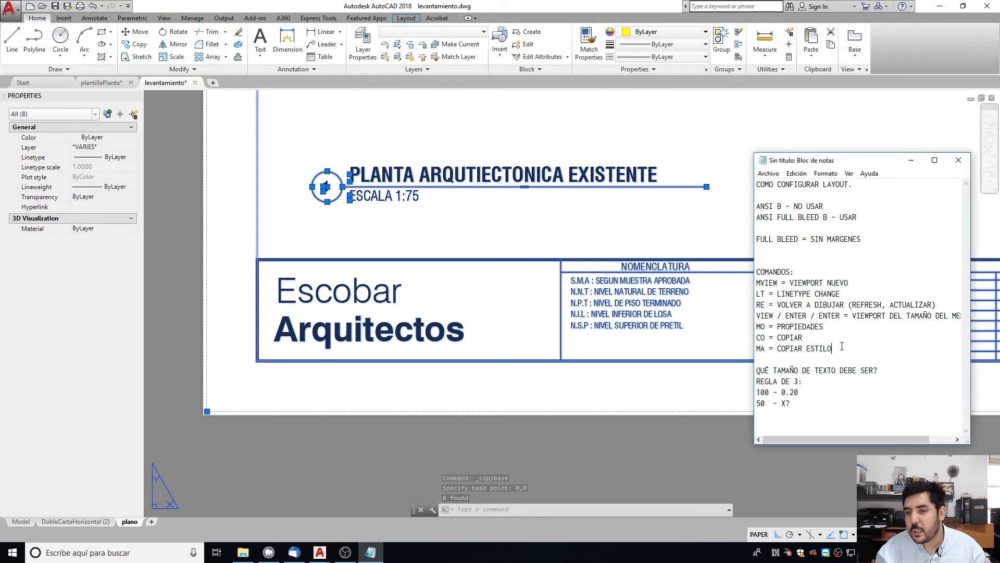
key("Return")
type("C")
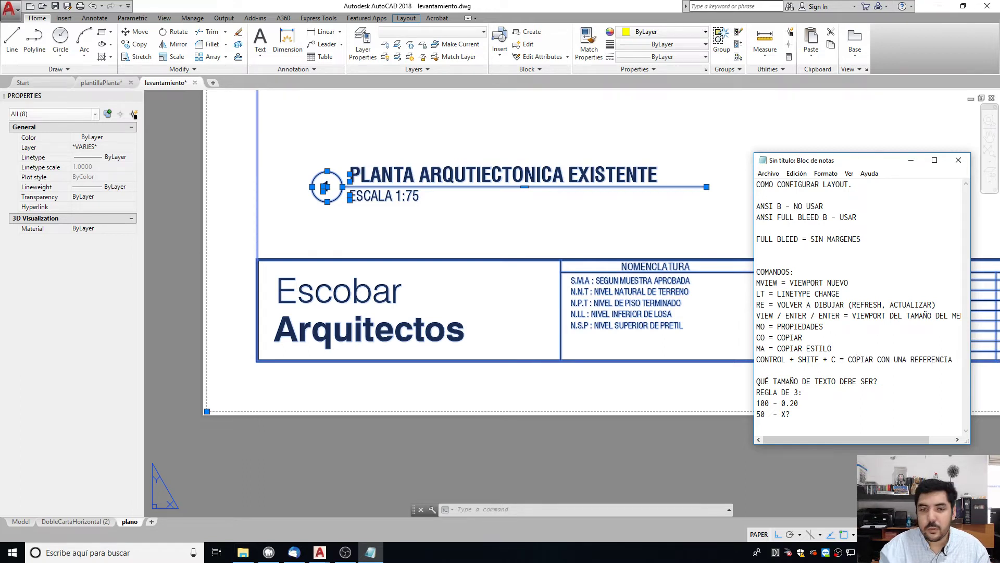
double_click(901, 361)
type("UN PUNTO DE")
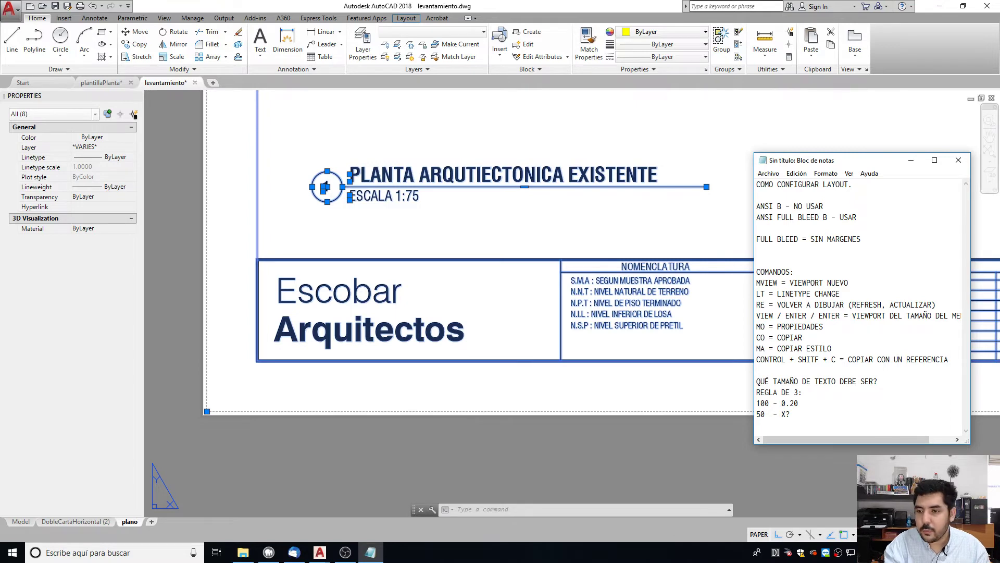
Return to the plantillaPlanta drawing and paste the copied frame, title block and drawing title into the ELEVACIONES layout at 0,0.
left_click(683, 440)
left_click(235, 174)
left_click(102, 83)
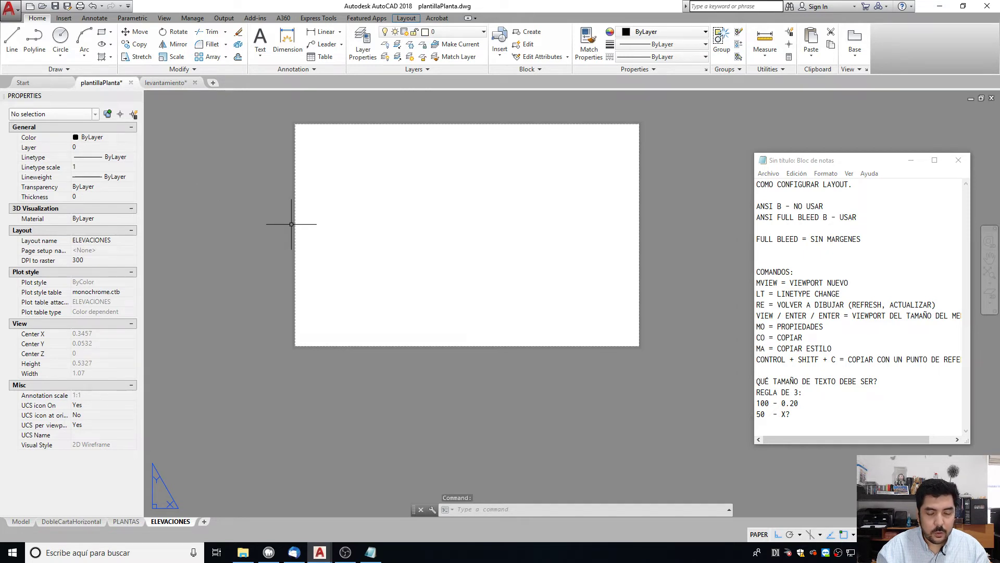
key("ctrl+v")
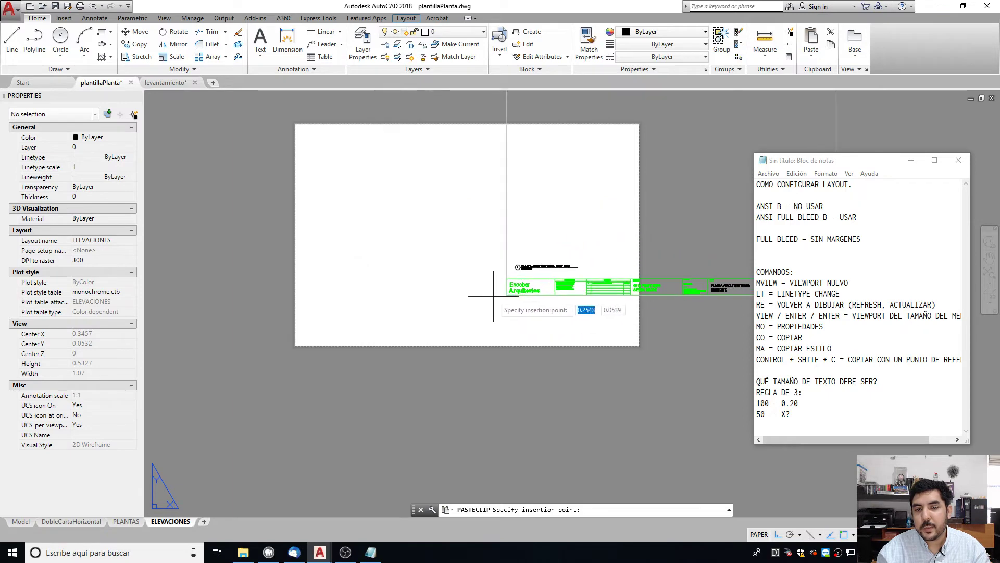
scroll(401, 284, "up", 2)
scroll(402, 284, "up", 2)
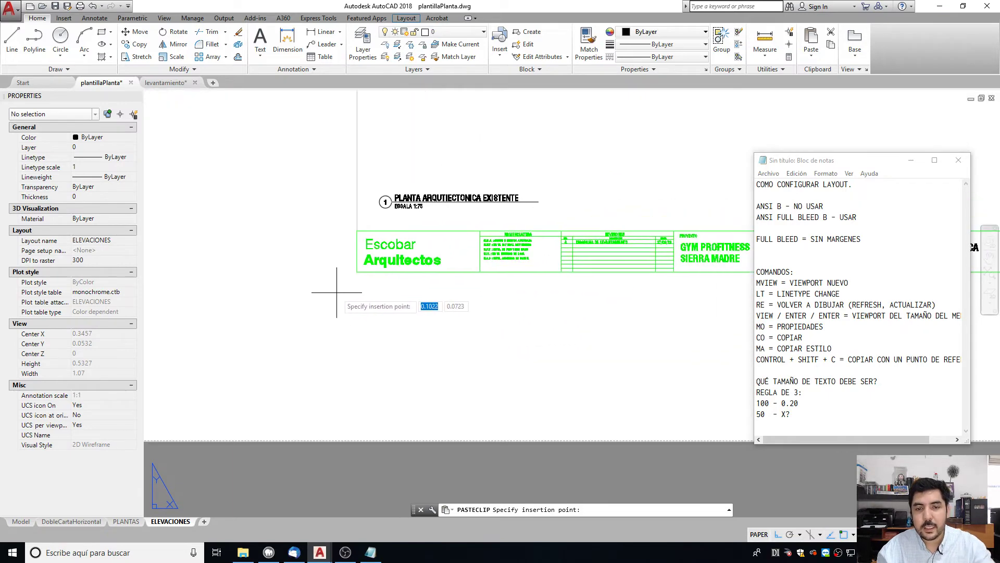
scroll(336, 292, "down", 3)
scroll(284, 339, "up", 2)
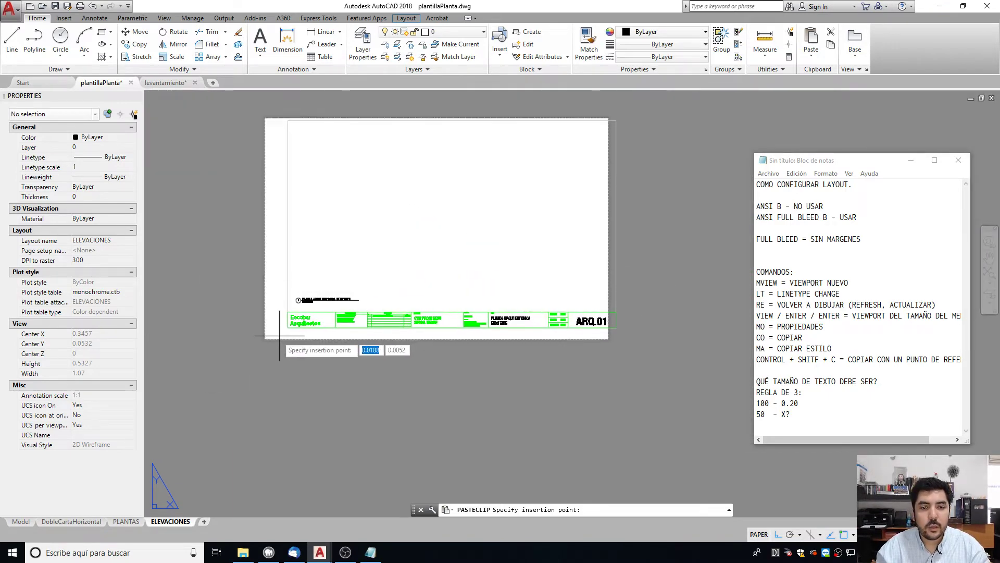
scroll(291, 286, "down", 2)
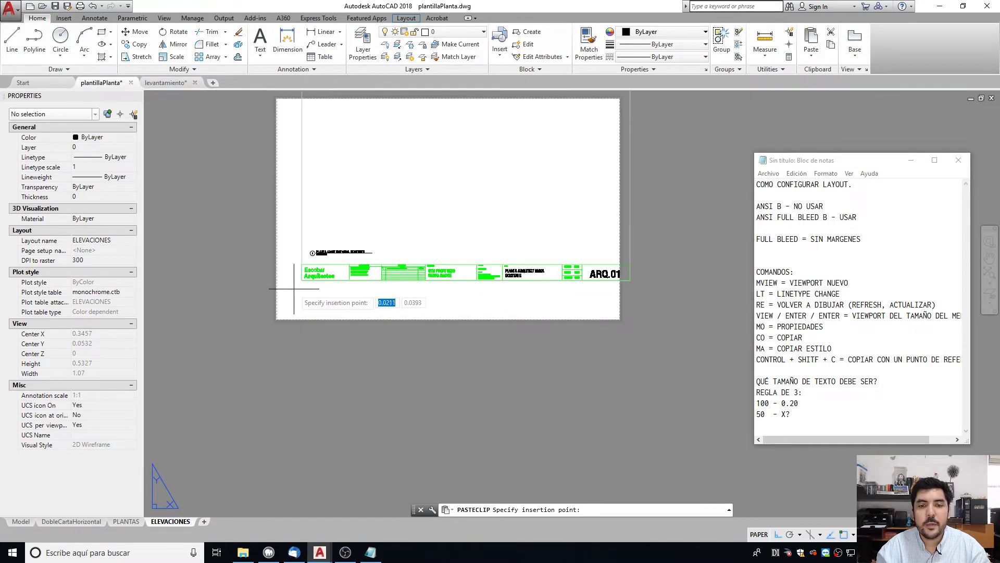
middle_click_drag(338, 208, 332, 279)
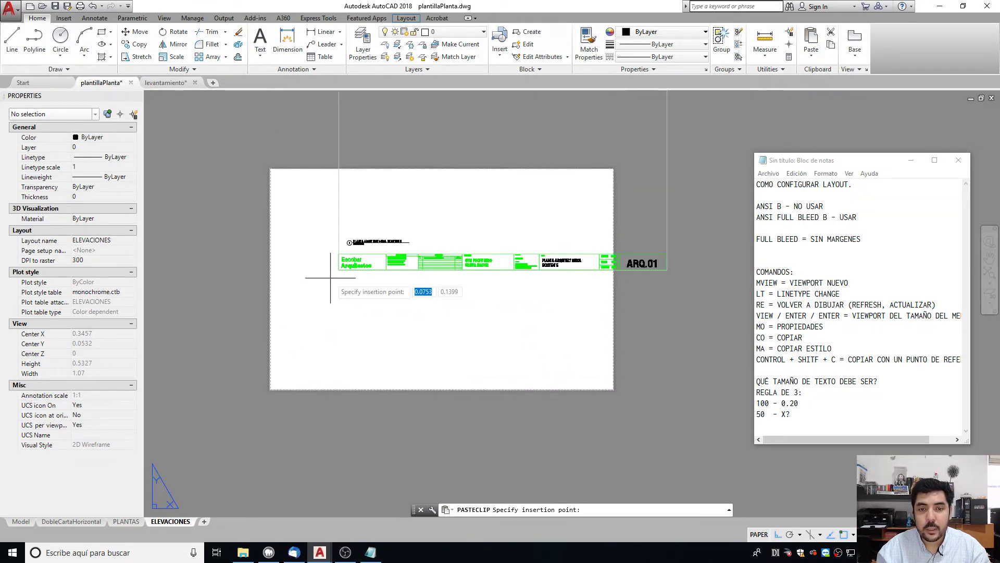
type("0,0")
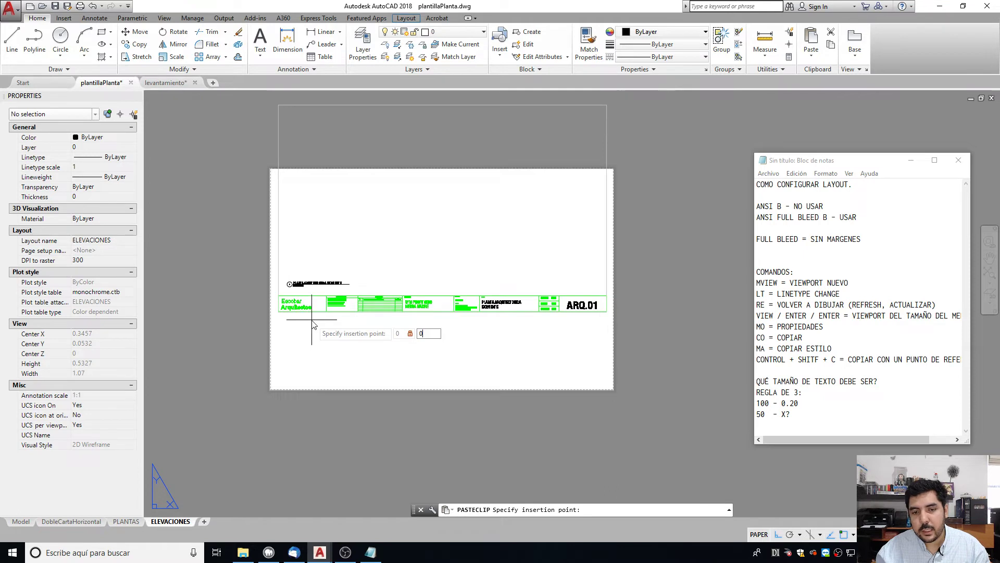
key("Return")
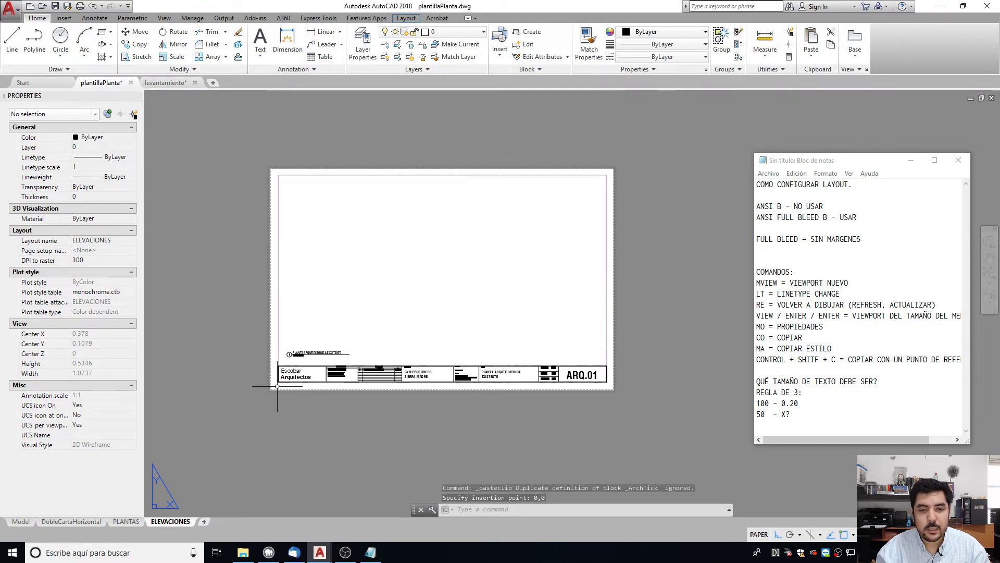
Create a wide rectangular viewport with MVIEW in the empty area above the drawing title on the ELEVACIONES sheet.
scroll(365, 407, "up", 3)
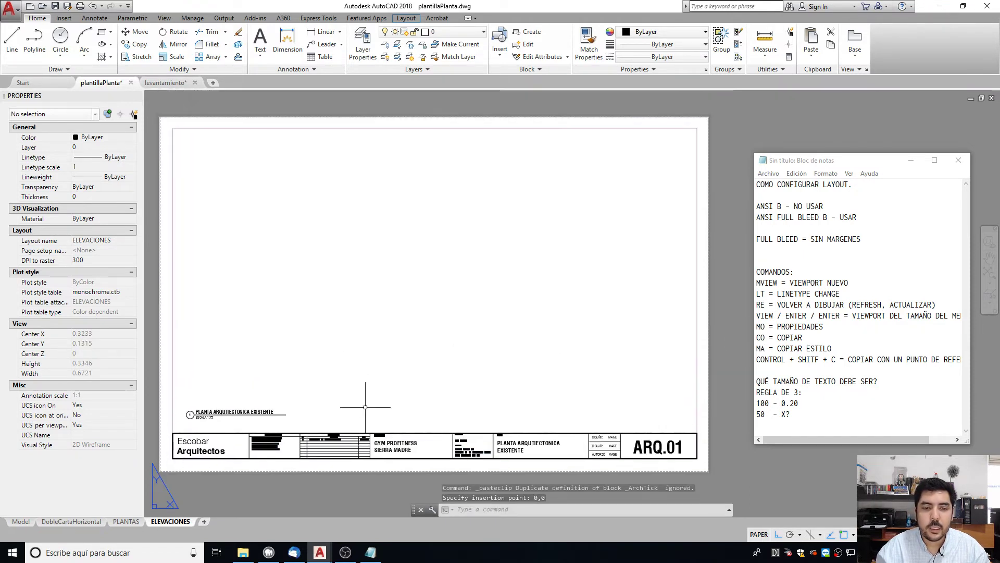
type("mv")
key("Return")
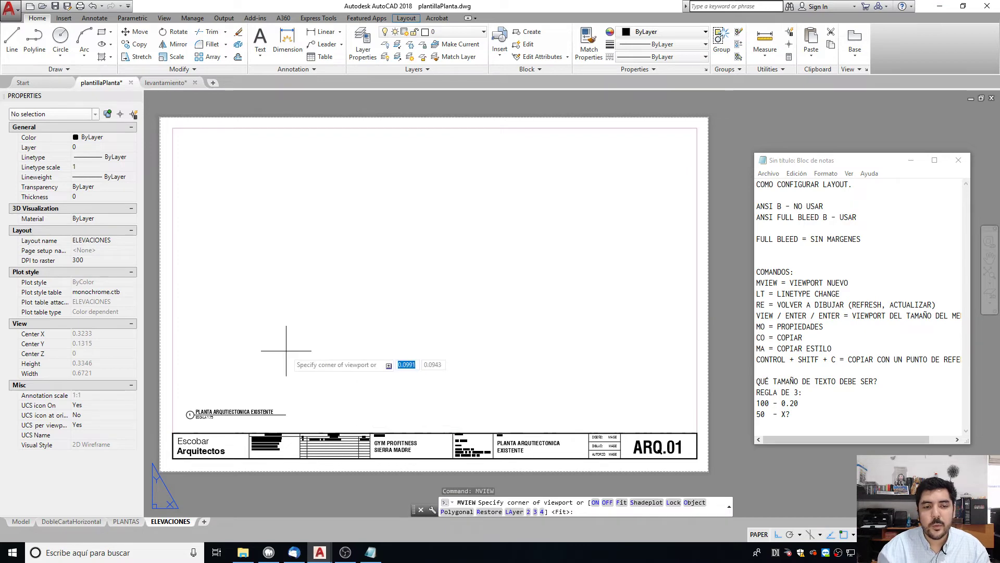
left_click(192, 365)
left_click(629, 149)
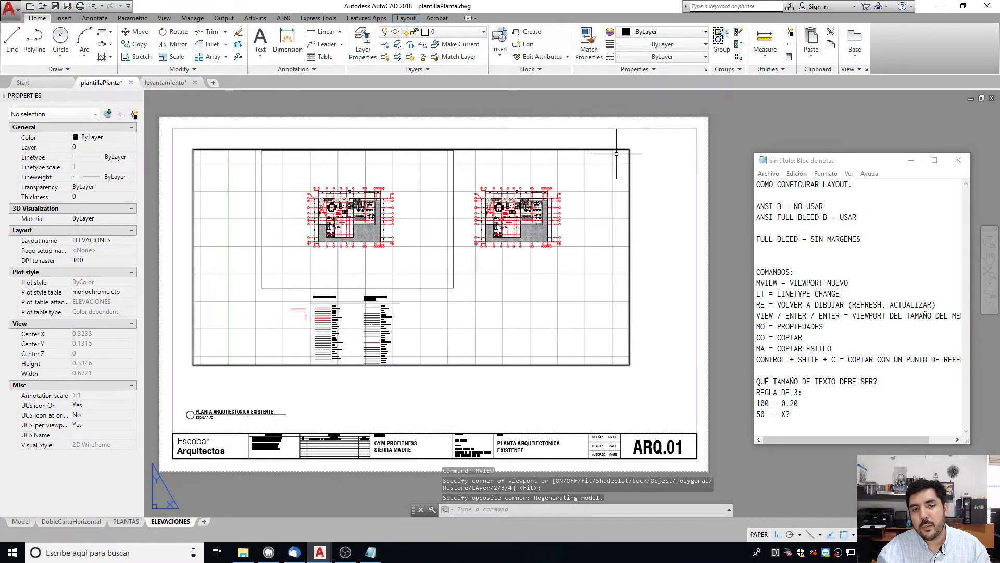
Activate the new viewport and enlarge the first floor plan so that it fills the viewport's height.
double_click(327, 261)
scroll(317, 212, "up", 6)
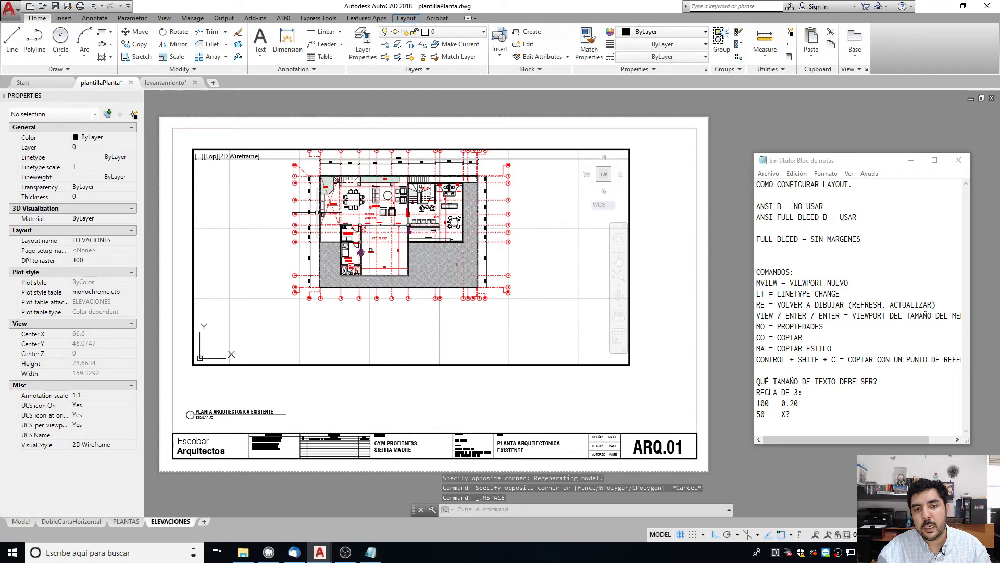
middle_click_drag(317, 213, 258, 238)
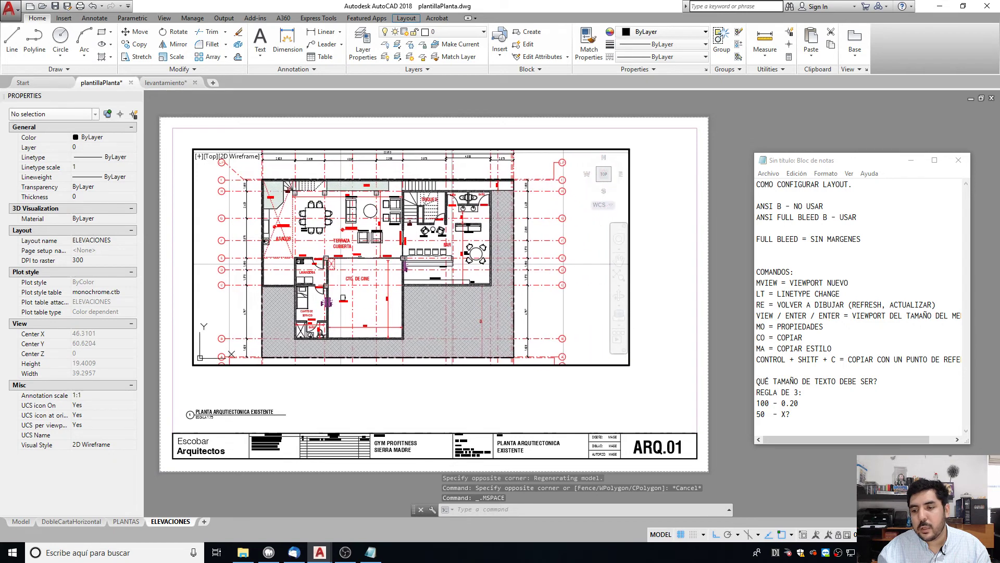
Set the active viewport's scale to 1:125, reposition the floor plan inside it and return to paper space.
left_click(865, 534)
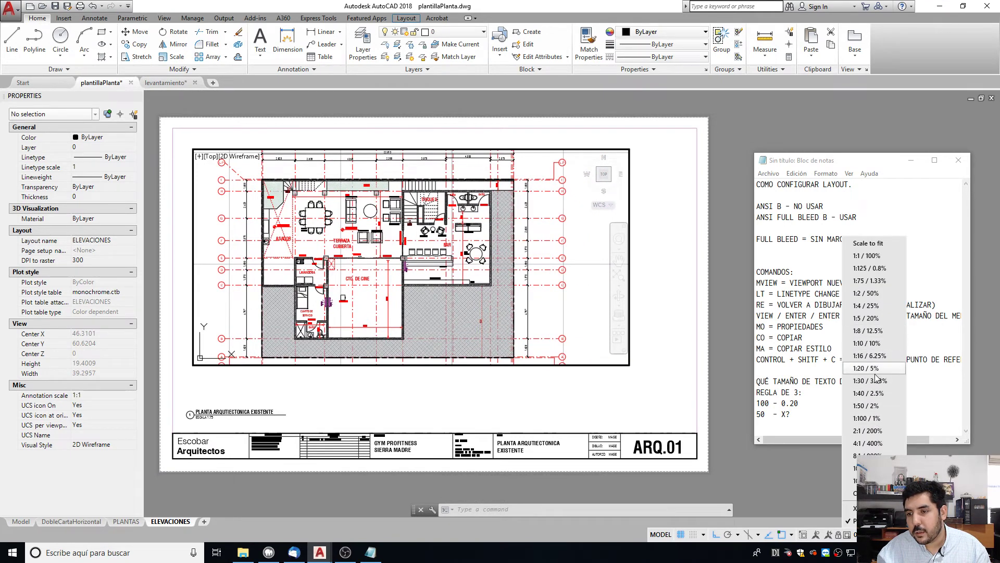
left_click(867, 269)
middle_click_drag(313, 264, 292, 271)
double_click(409, 404)
Stretch the viewport's lower-right corner so its frame encloses the whole plan with its axis bubbles and drops the empty strip beside it.
left_click(626, 365)
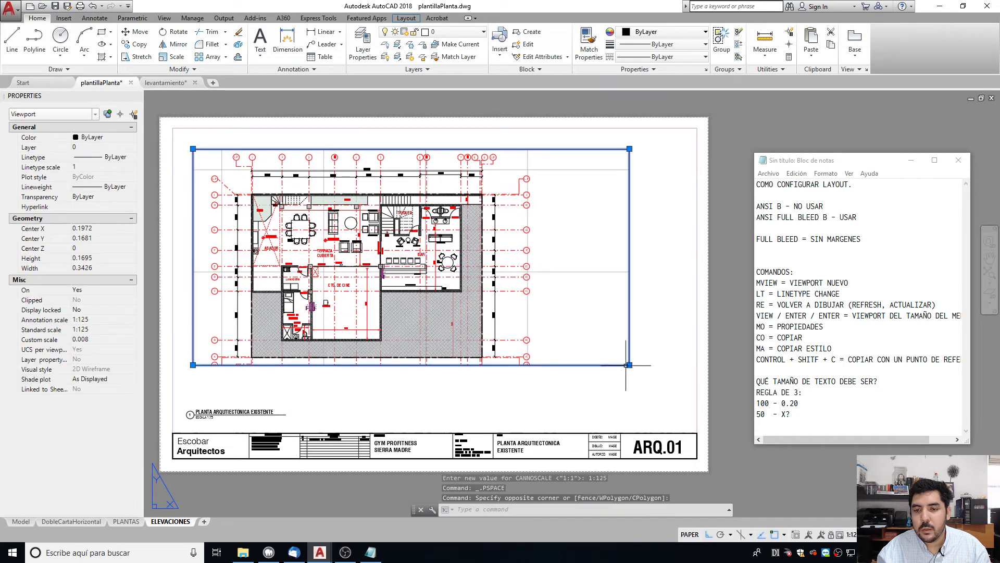
left_click(629, 364)
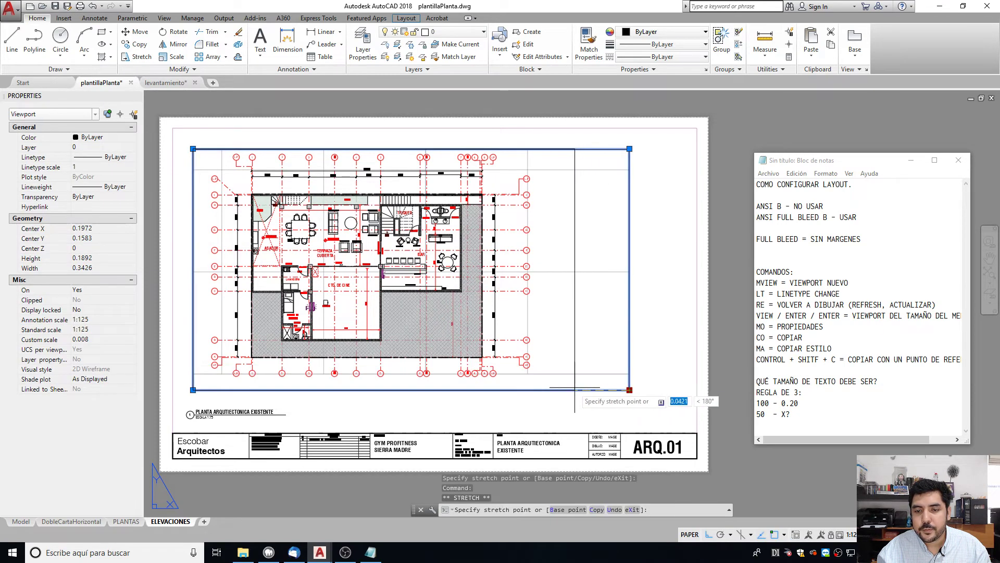
left_click(545, 390)
Set the viewport frame's colour to white 255,255,255 and turn off the grid inside the viewport.
left_click(659, 32)
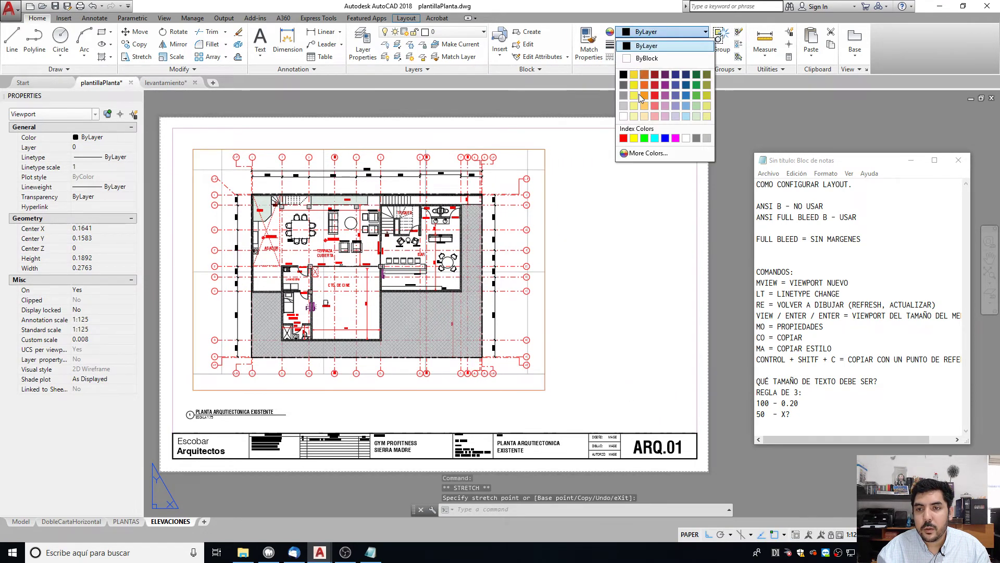
left_click(624, 115)
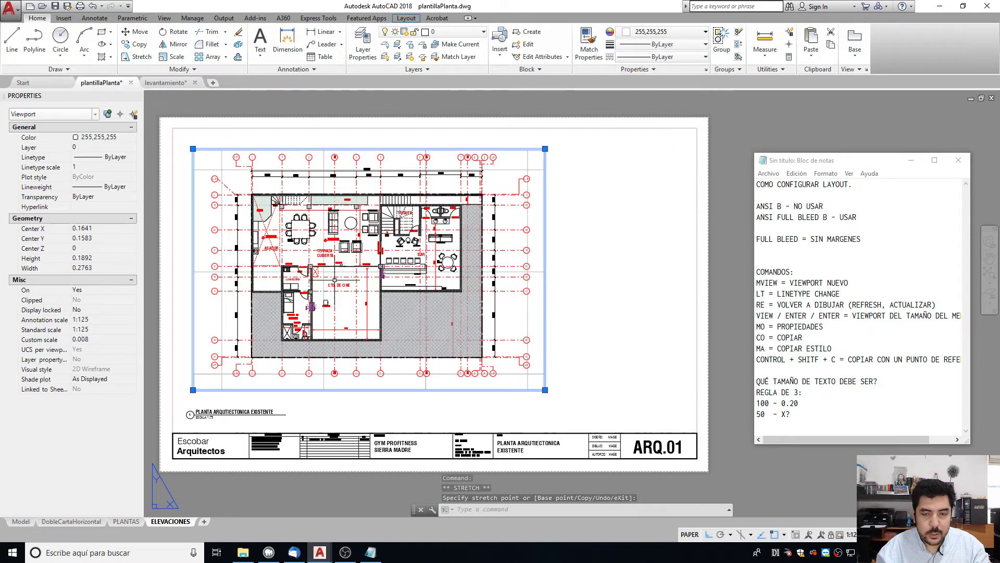
double_click(316, 271)
key("F7")
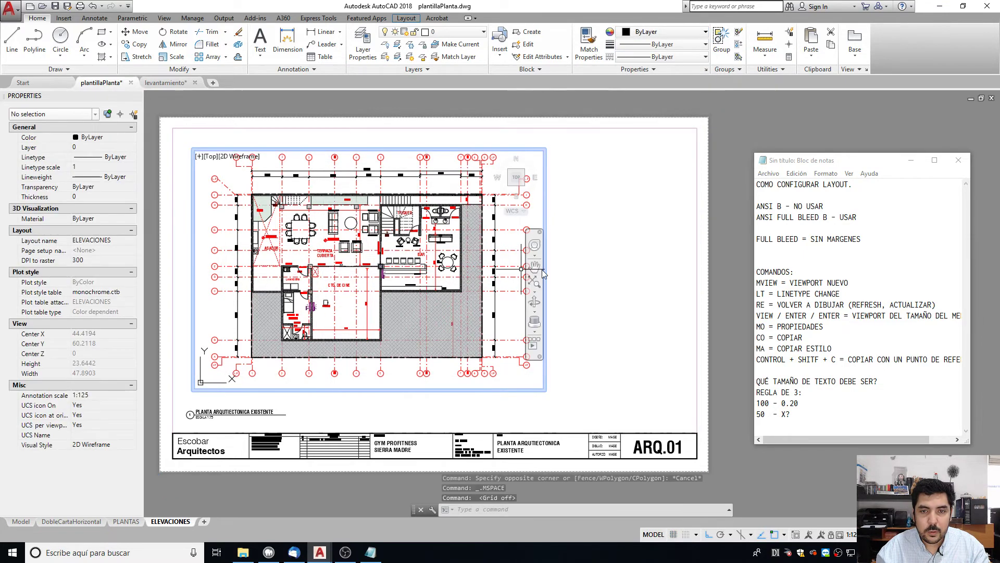
double_click(573, 272)
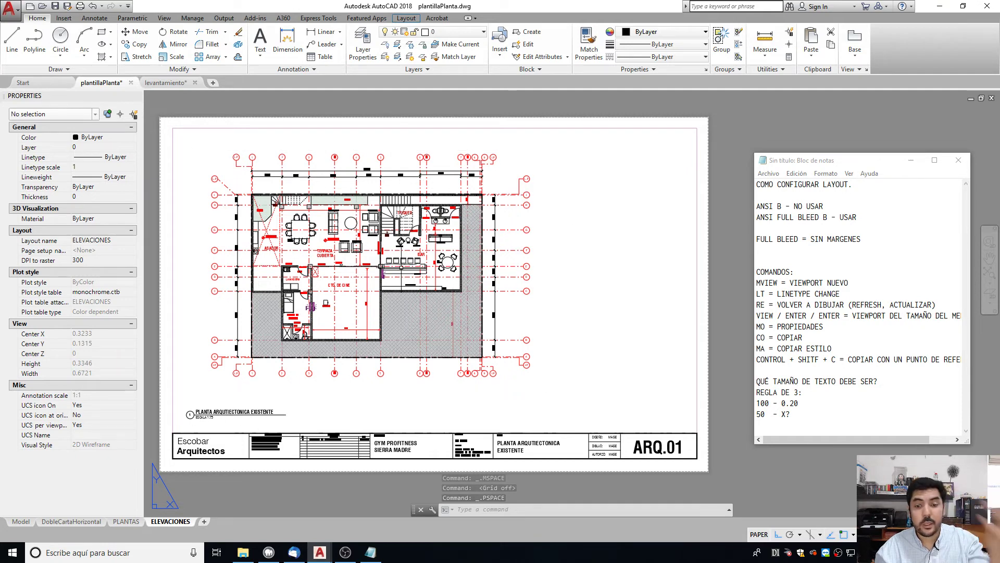
Switch to Notepad and add PLOT below the CONTROL + SHITF + C entry of the command list.
left_click(923, 360)
key("Return")
key("Return")
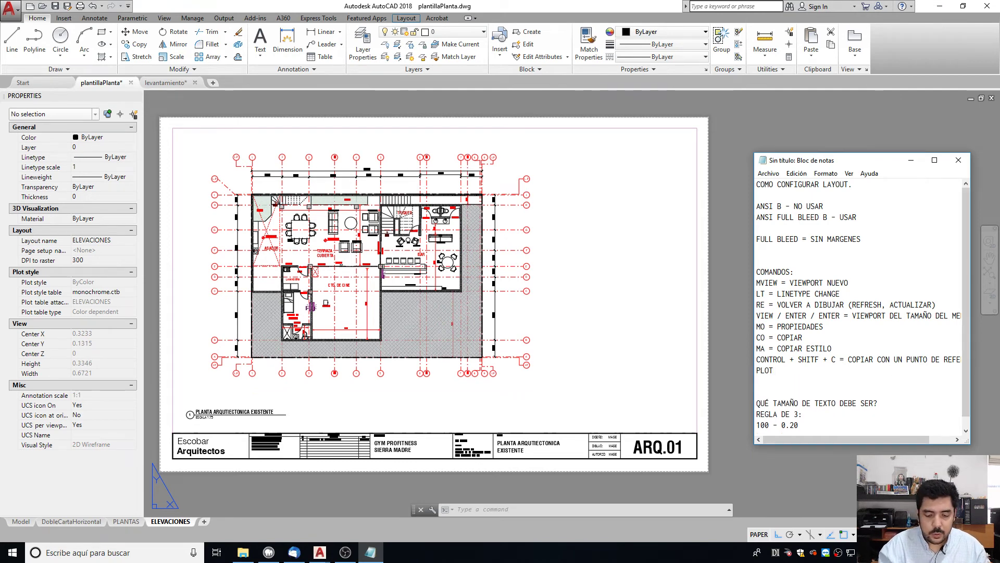
Return to AutoCAD and plot the ELEVACIONES layout with DWG To PDF.pc3, saving plantillaPlanta-ELEVACIONES.pdf on the desktop.
double_click(669, 378)
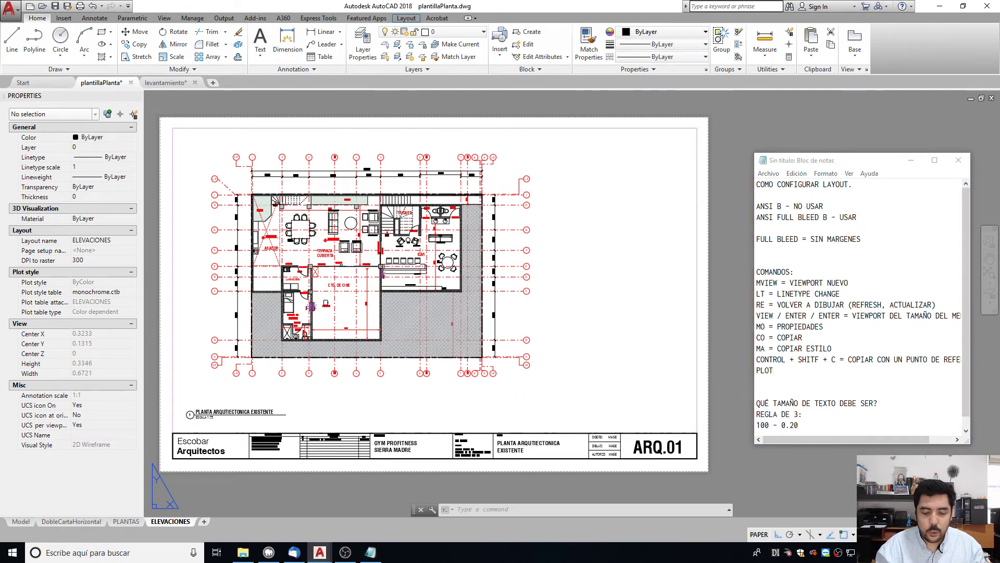
key("Escape")
type("PLOT")
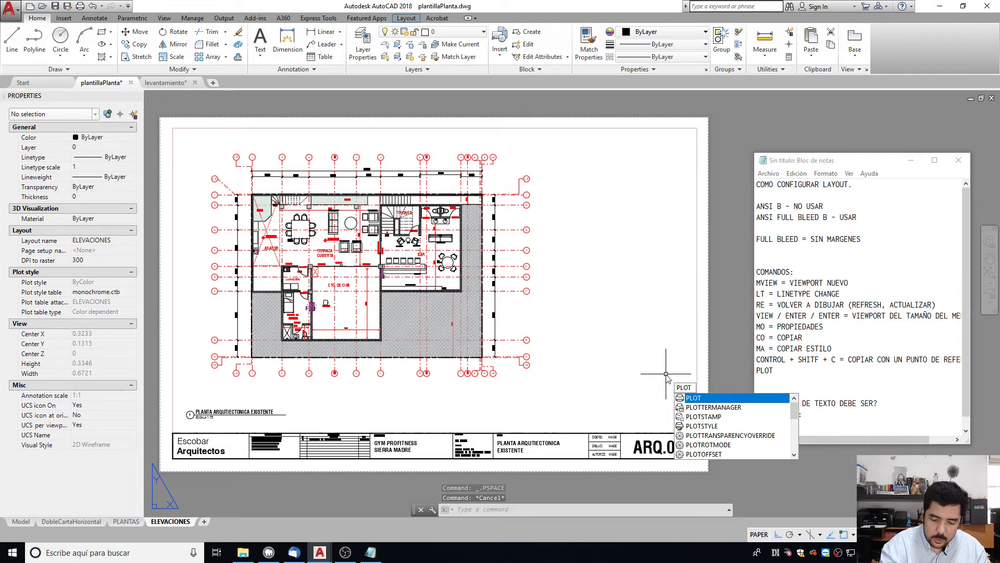
key("Return")
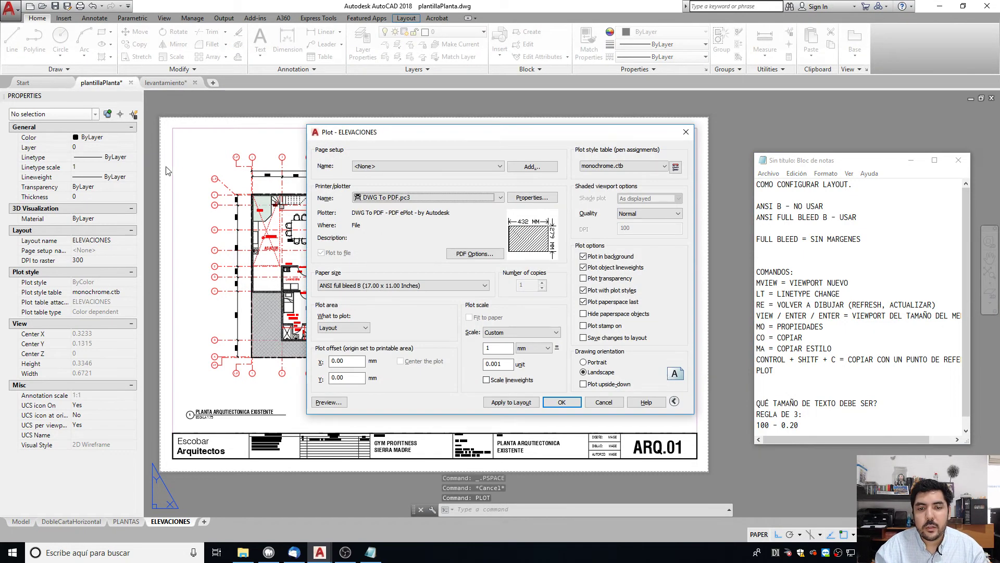
left_click(562, 403)
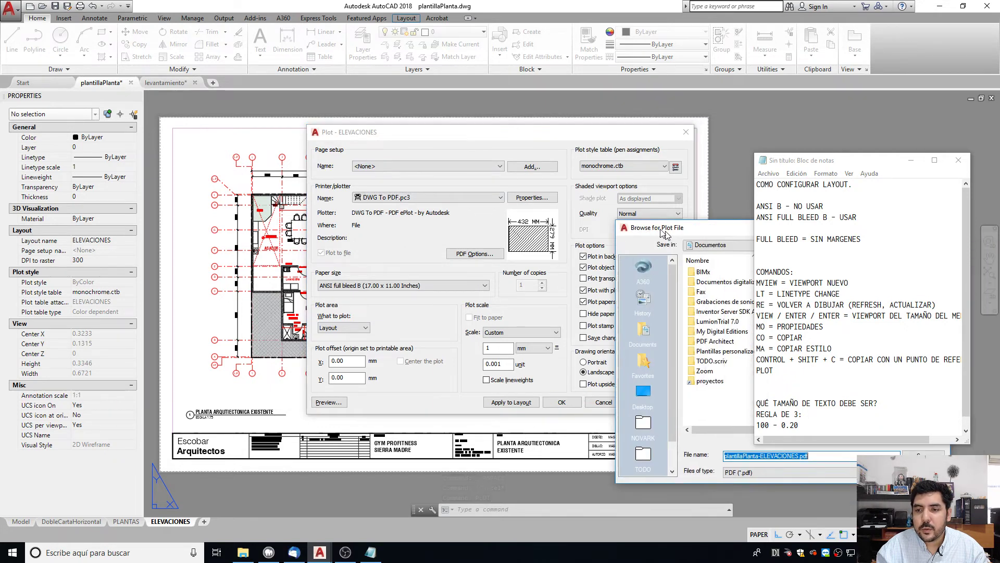
left_click(356, 354)
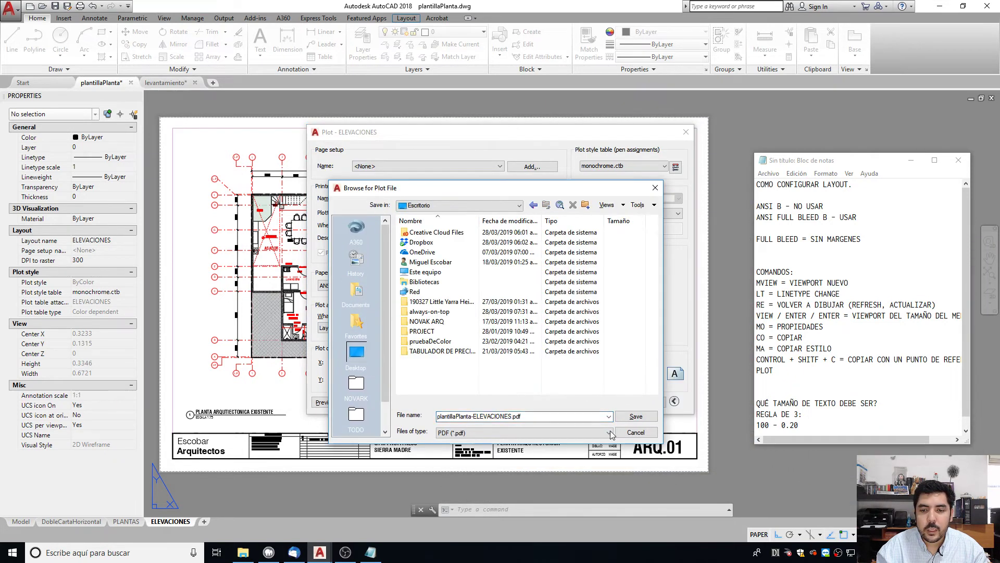
left_click(635, 416)
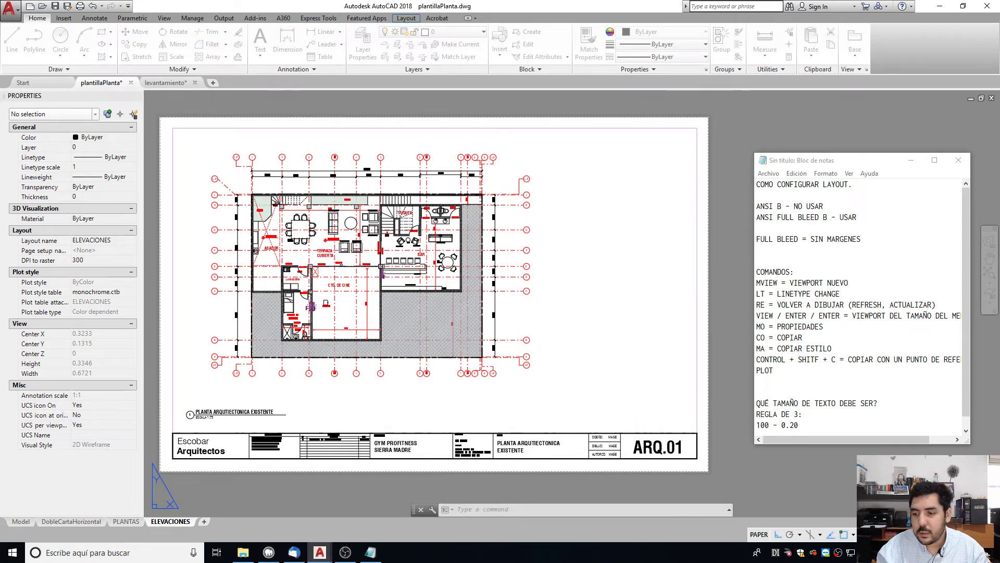
Look in the desktop folder in File Explorer for the plotted PDF, and minimize the window.
left_click(243, 553)
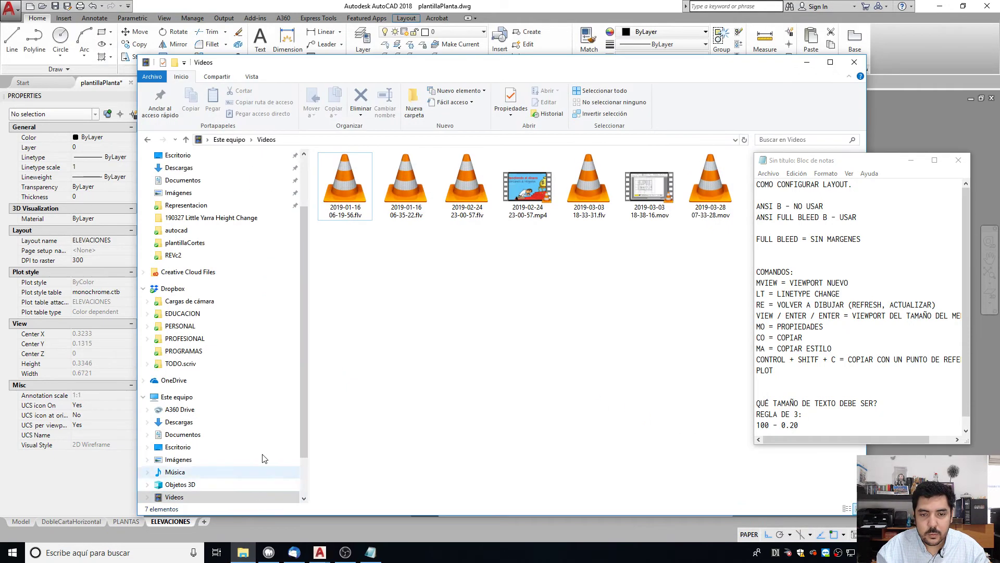
left_click(176, 155)
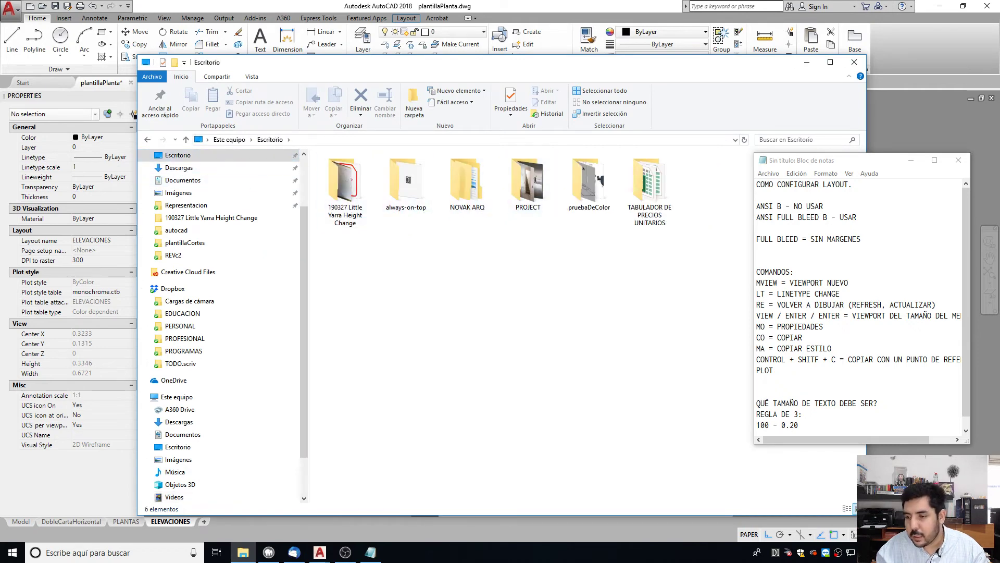
left_click(808, 62)
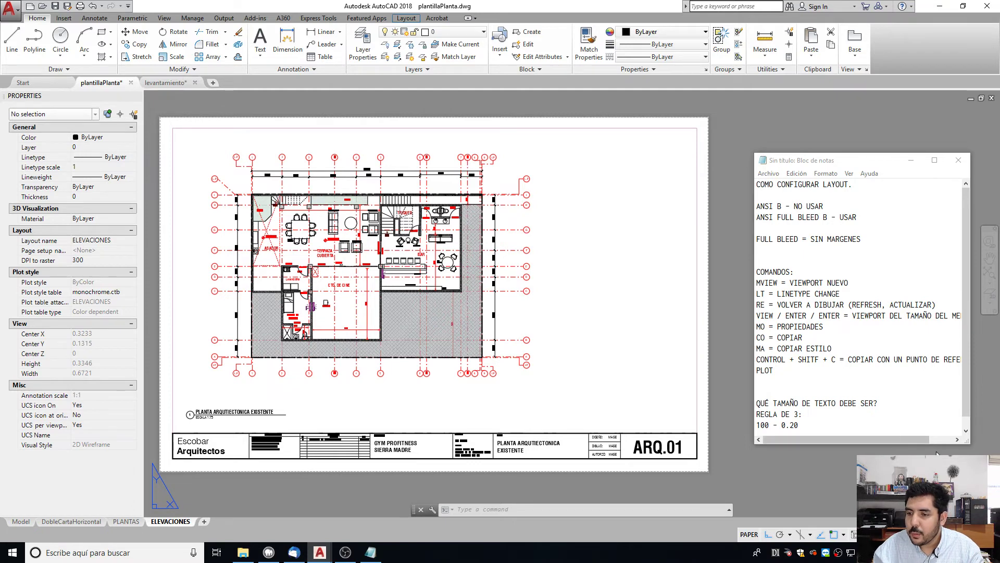
Make the Notepad window taller to show the whole note, and return to the ELEVACIONES layout.
left_click_drag(938, 447, 938, 503)
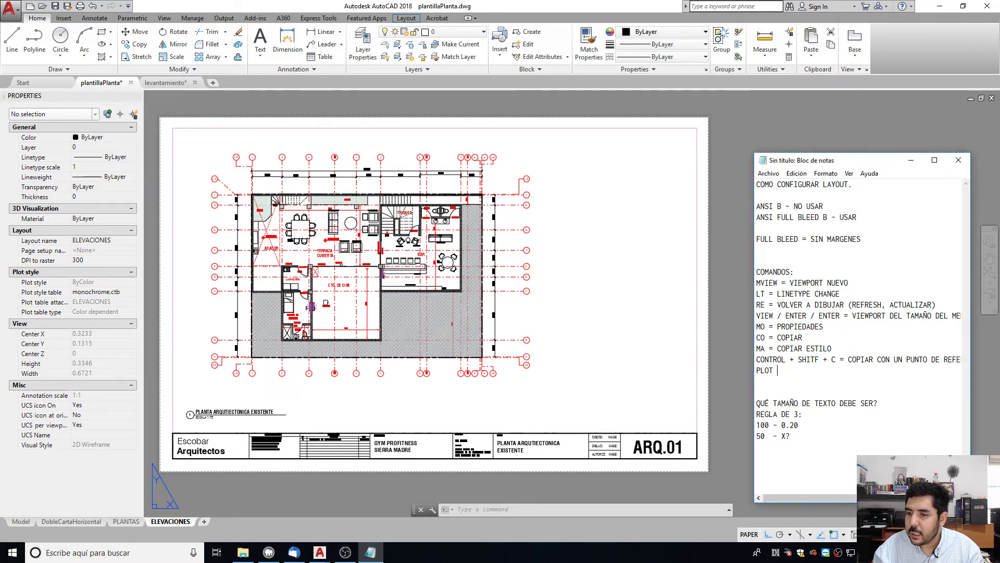
left_click(380, 320)
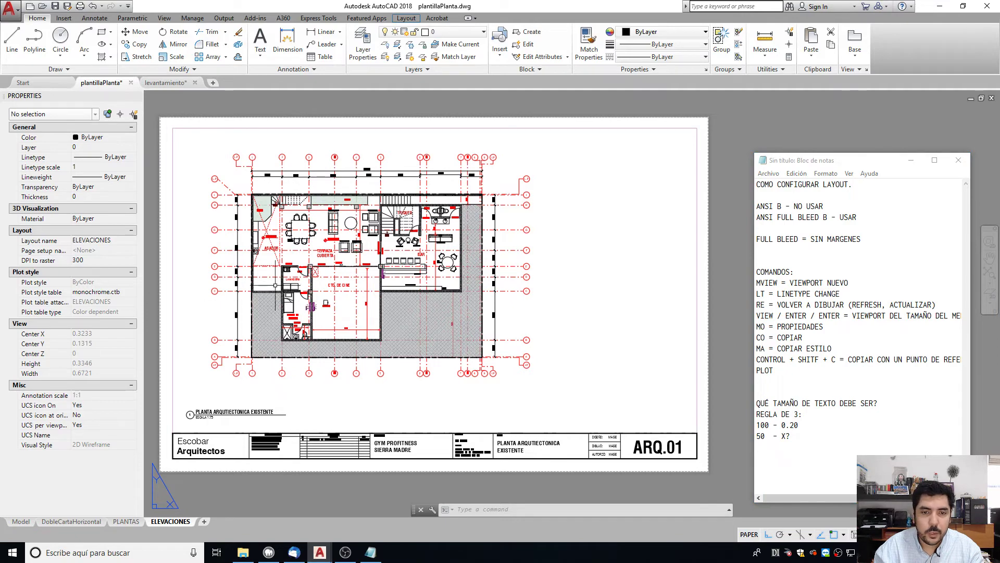
scroll(265, 238, "up", 3)
scroll(265, 238, "down", 3)
scroll(349, 491, "up", 3)
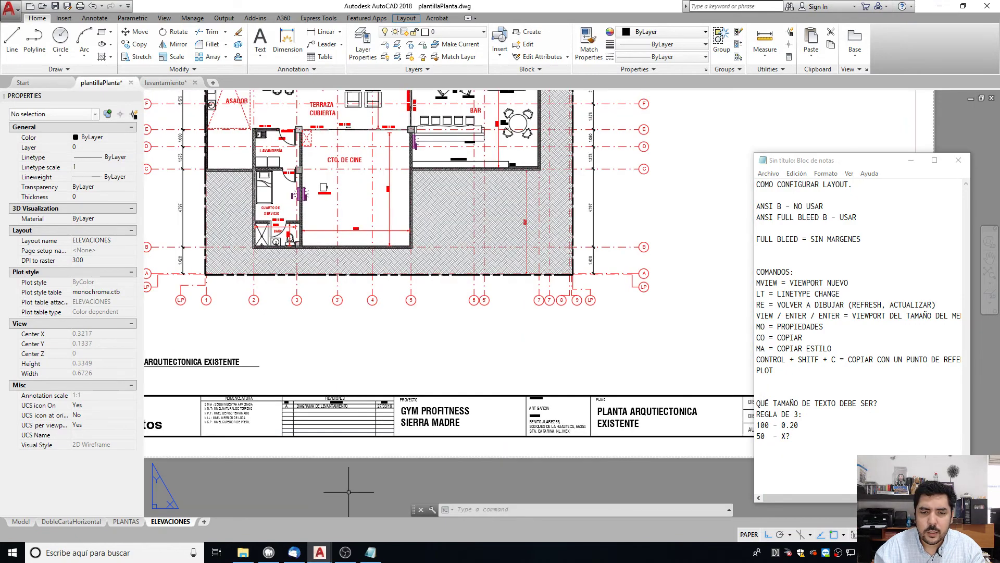
scroll(327, 432, "down", 3)
middle_click_drag(328, 432, 284, 443)
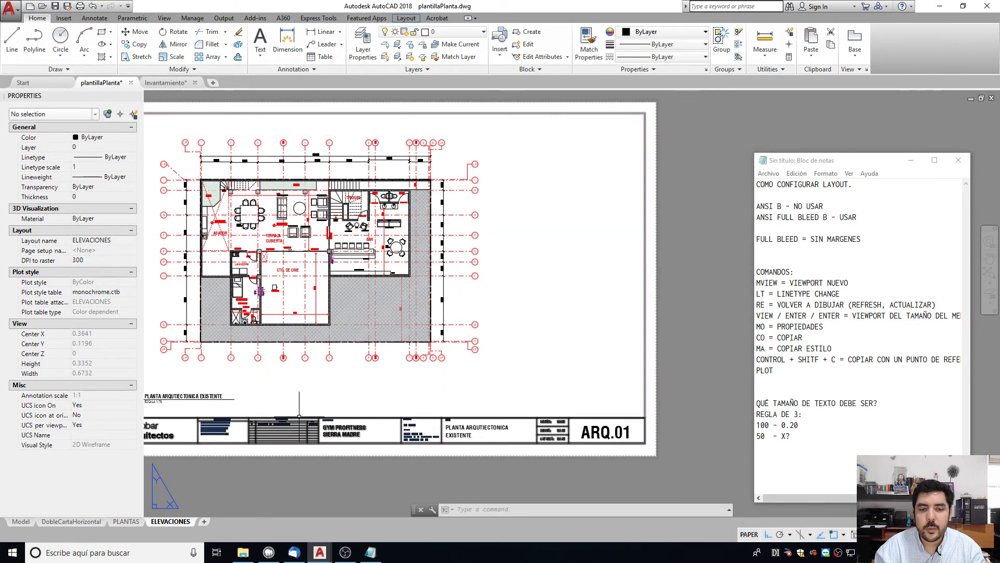
scroll(161, 510, "up", 2)
left_click(395, 394)
scroll(395, 393, "down", 5)
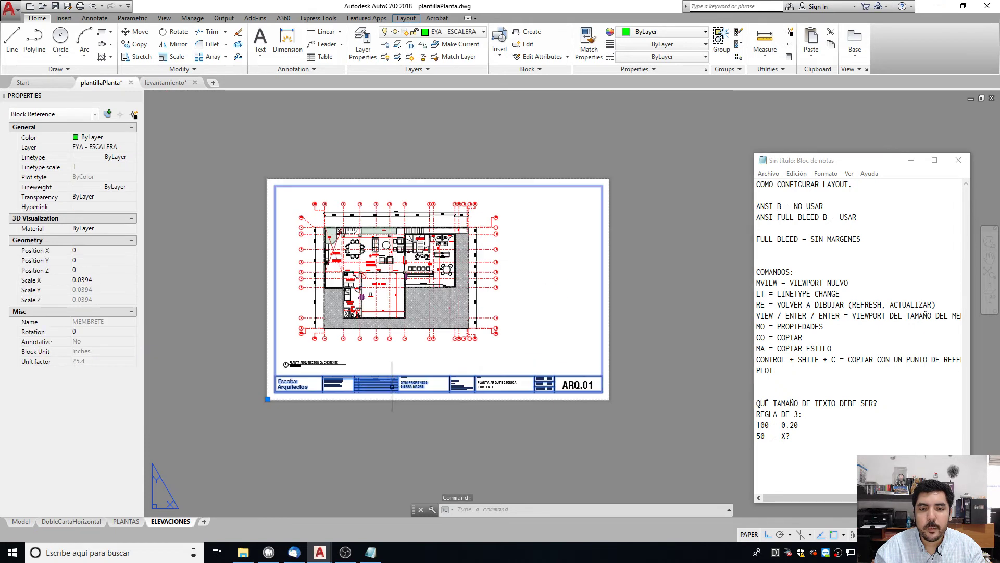
type("m")
key("Return")
left_click(361, 391)
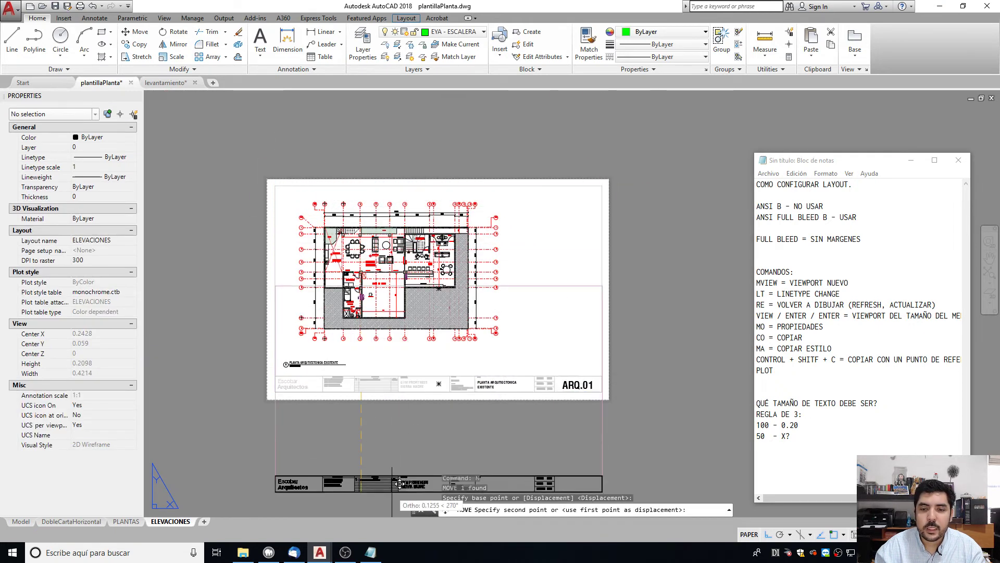
key("Escape")
scroll(380, 388, "up", 2)
double_click(387, 394)
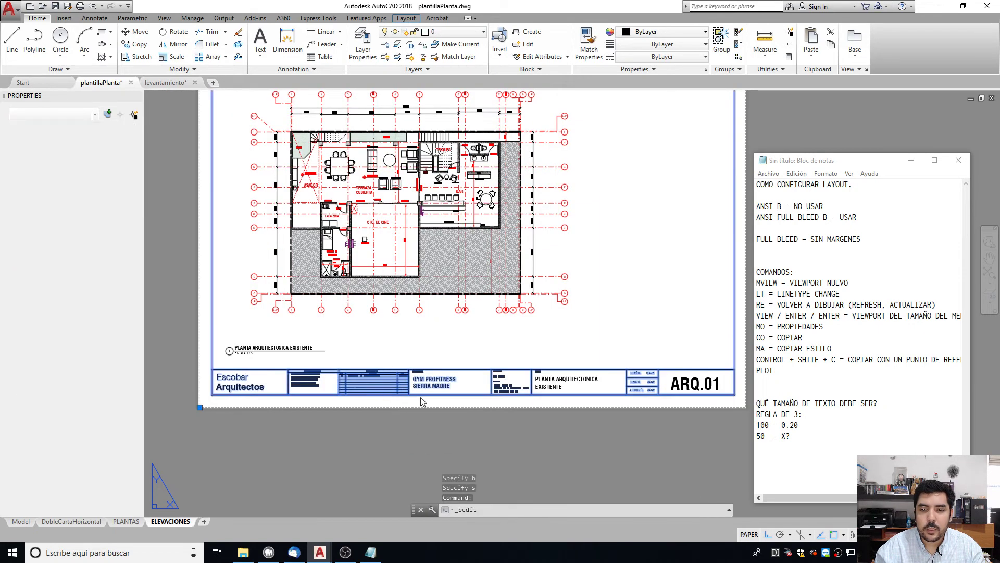
key("Escape")
key("Escape")
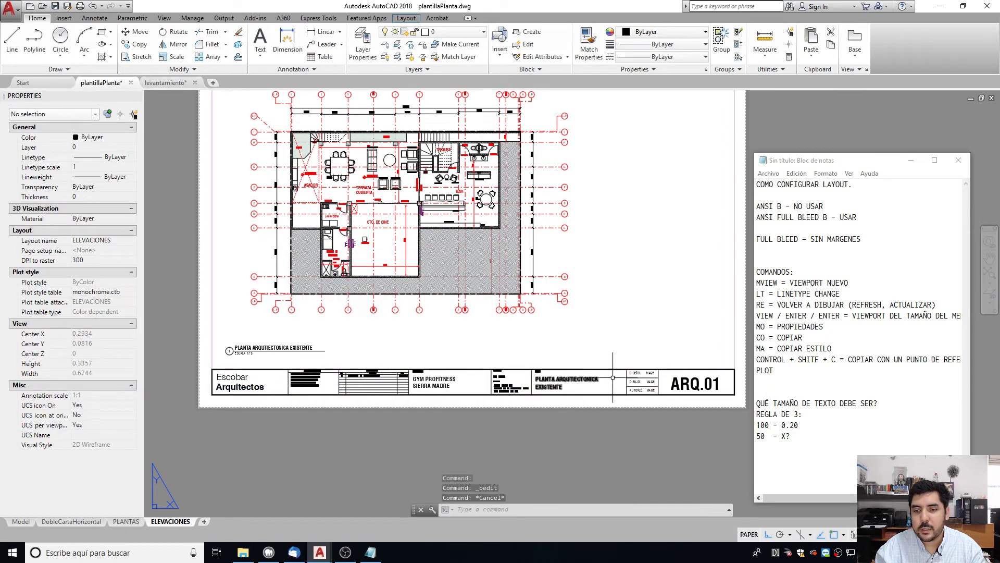
Examine the ARQ.01 sheet number in the title block and compare the sheet with the PLANTAS layout.
left_click(679, 385)
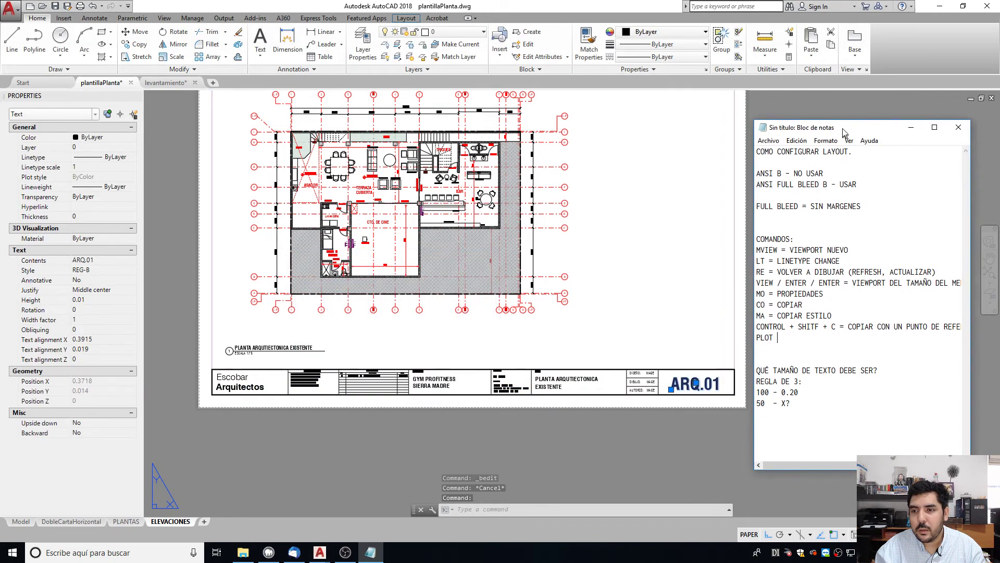
scroll(680, 384, "up", 2)
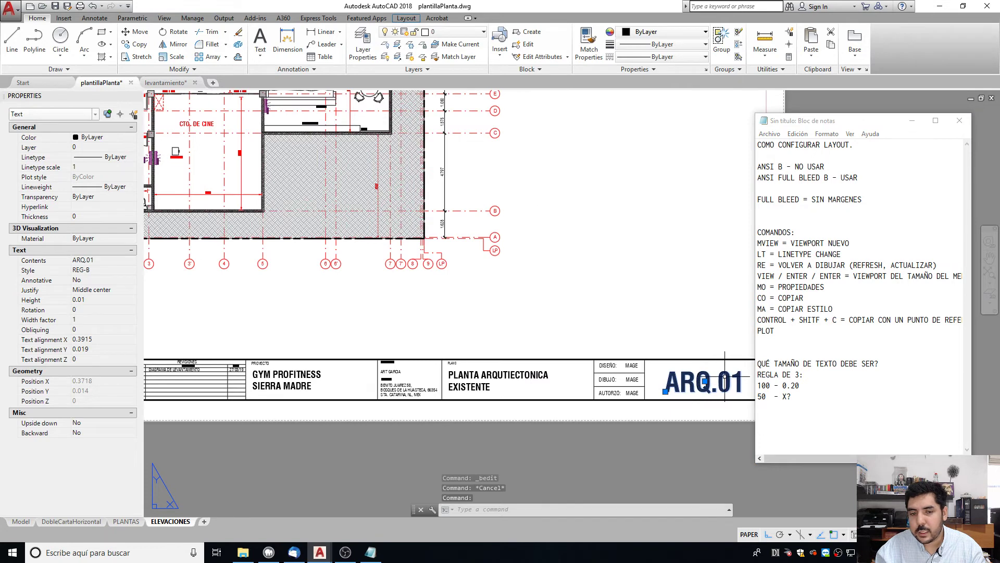
left_click(126, 521)
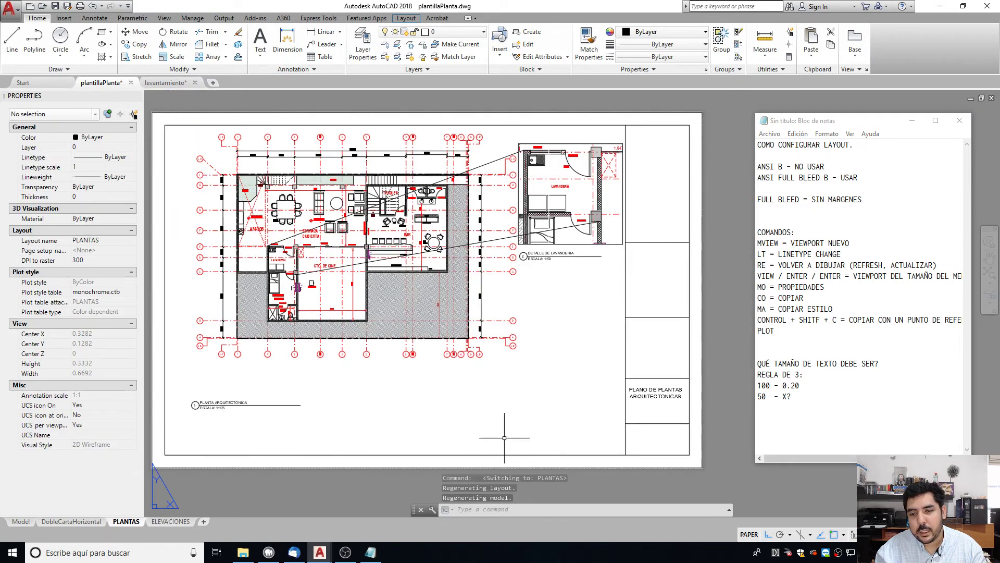
left_click(170, 521)
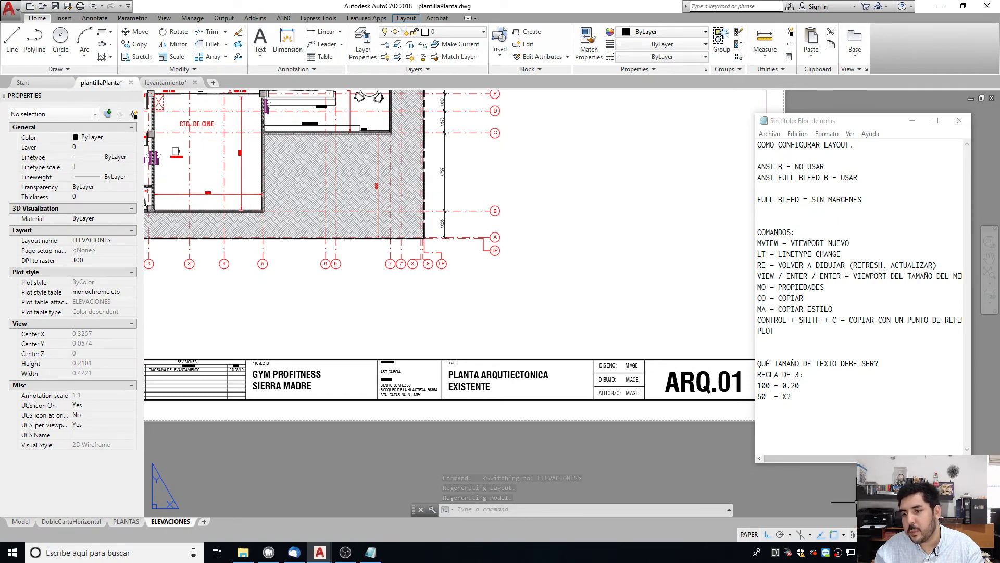
Open plantillaPlanta-ELEVACIONES.pdf from the desktop folder in Acrobat Reader and bring up its print settings.
left_click(242, 552)
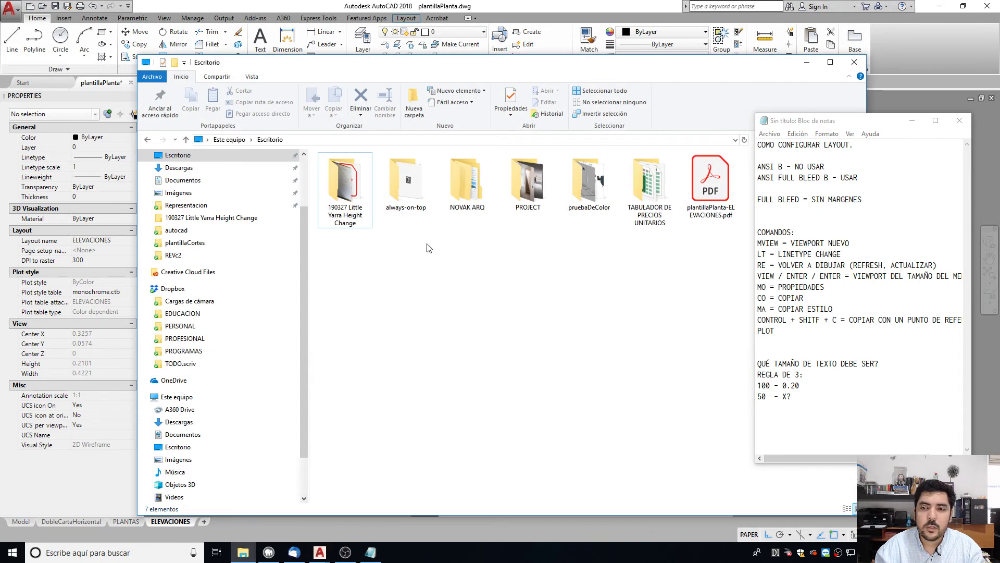
double_click(704, 186)
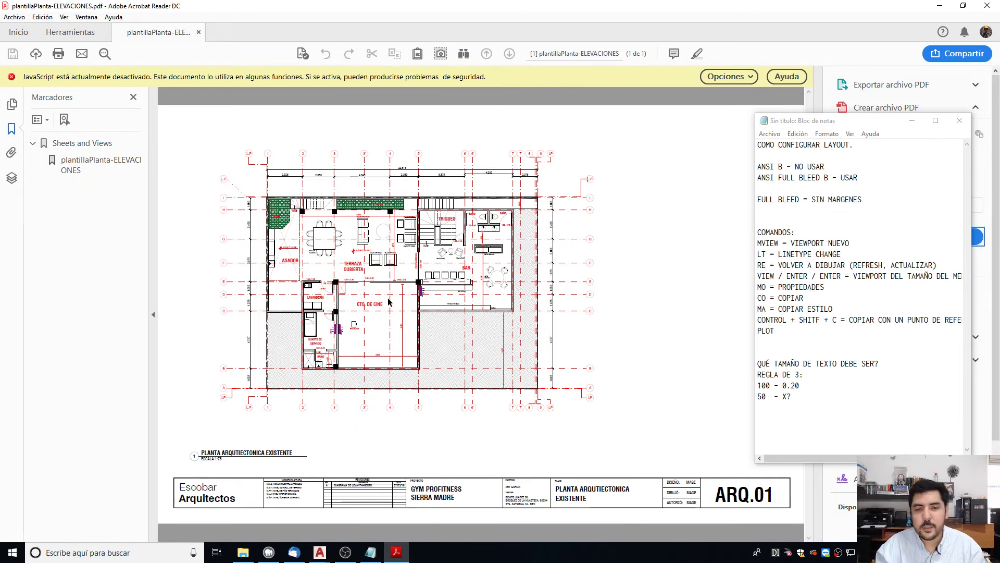
key("ctrl+p")
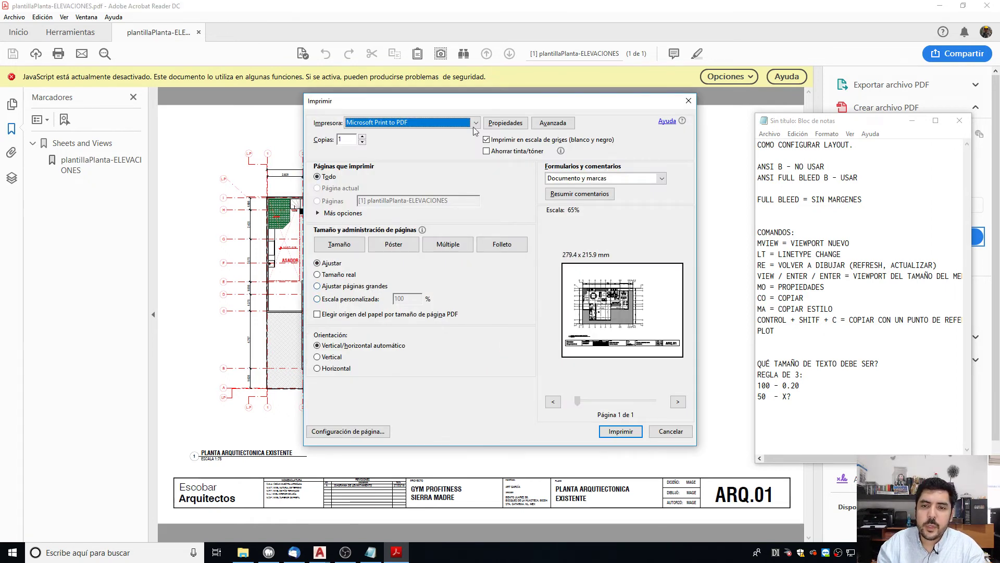
Check the properties of Microsoft Print to PDF and select HP Officejet 7610 series (Red) as the printer.
left_click(498, 123)
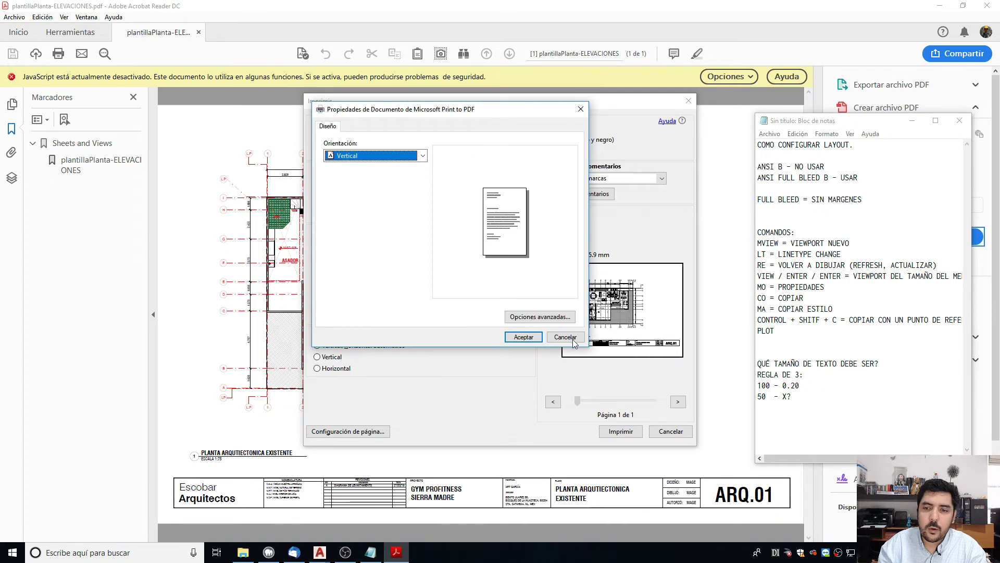
left_click(573, 338)
left_click(412, 122)
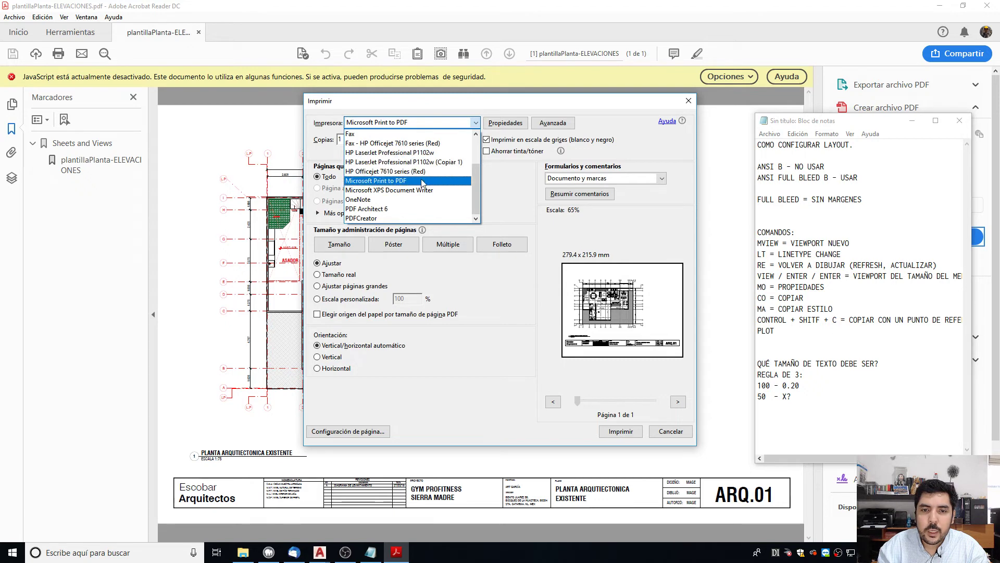
left_click(425, 171)
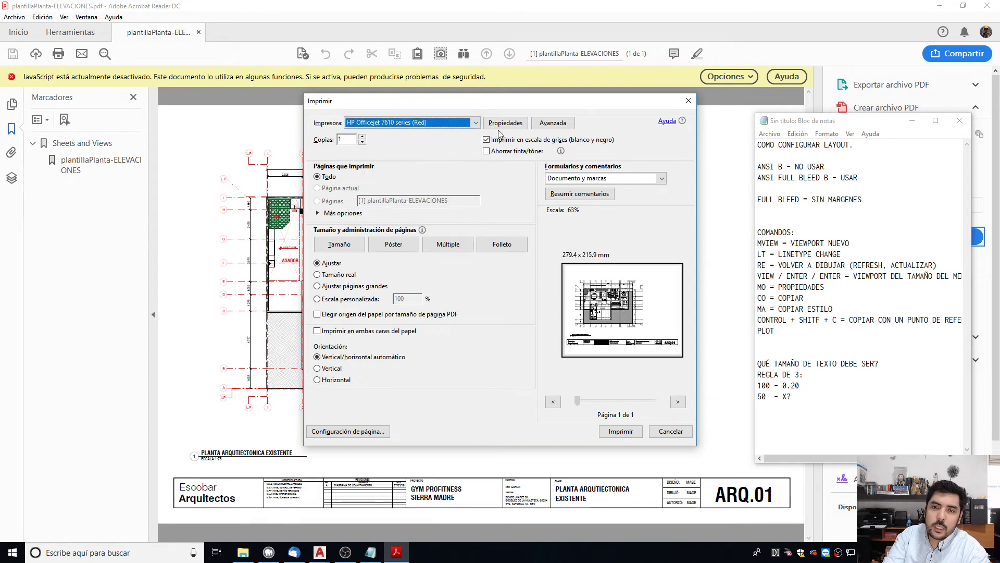
Set the HP Officejet 7610 paper size to Tabloide 11x17pul.-papel normal and accept the printer properties.
left_click(504, 123)
left_click(416, 183)
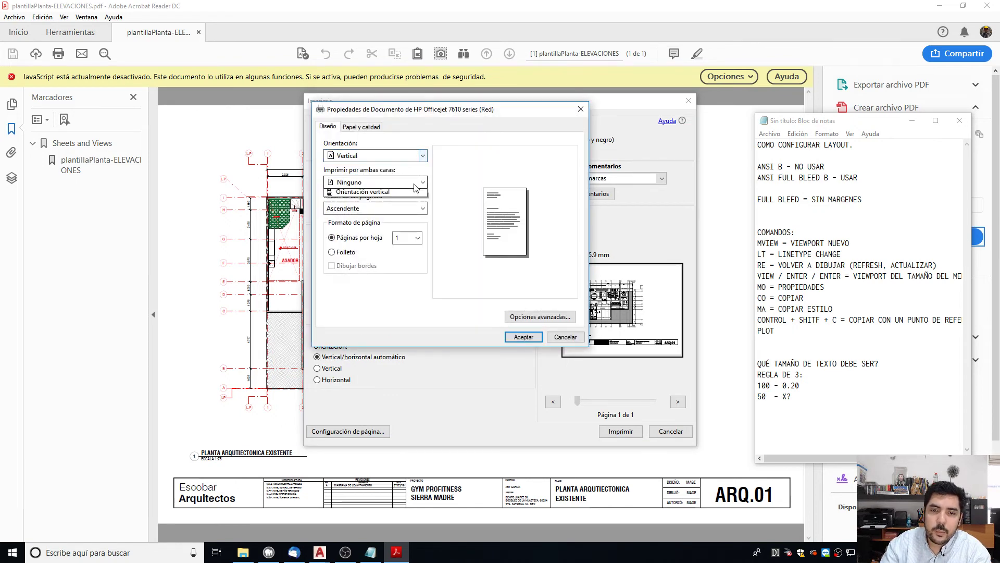
left_click(416, 183)
left_click(361, 126)
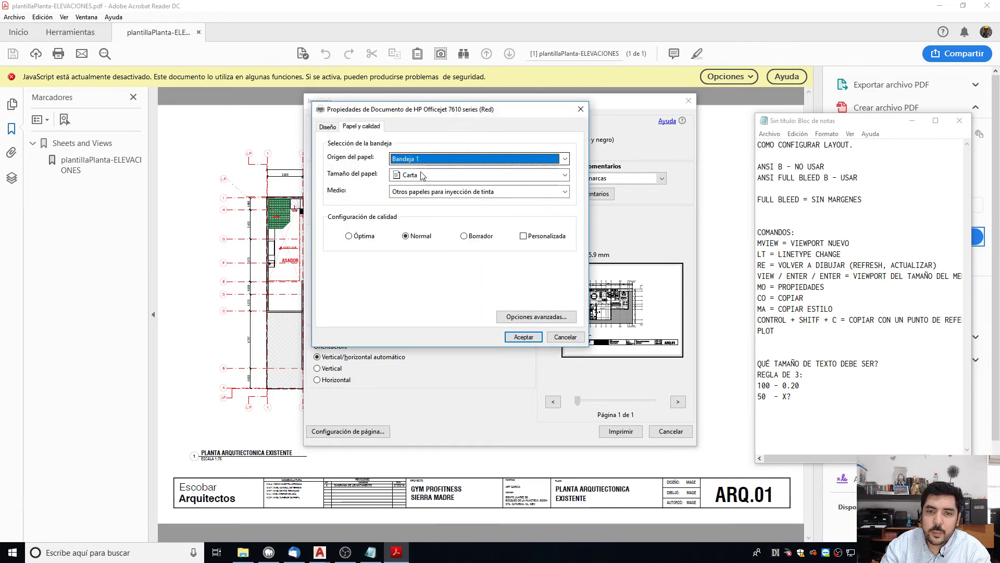
left_click(422, 176)
left_click_drag(560, 304, 556, 437)
left_click(469, 374)
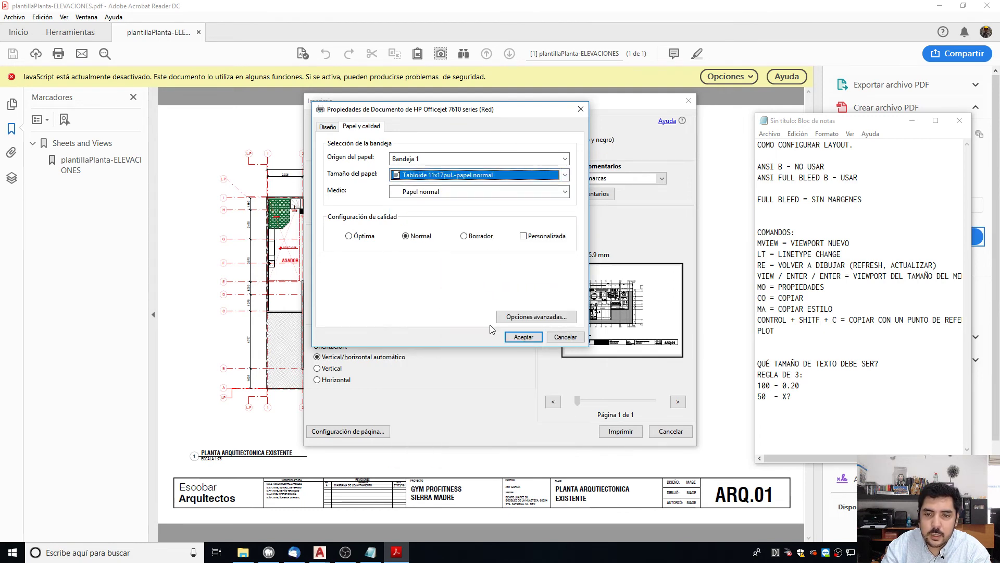
left_click(508, 338)
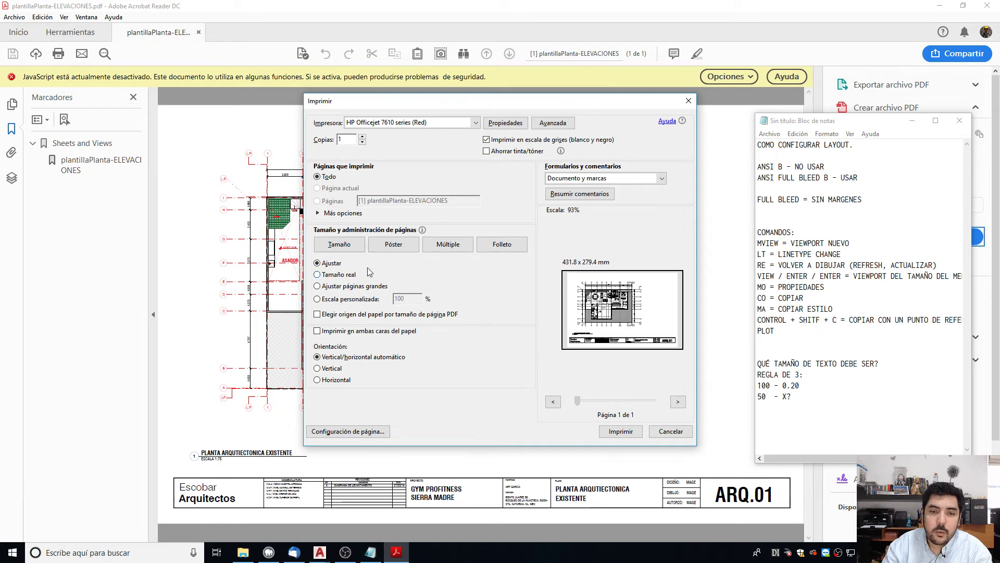
Try printing at actual size and at a custom scale of 100%, and close the print settings without printing.
left_click(318, 275)
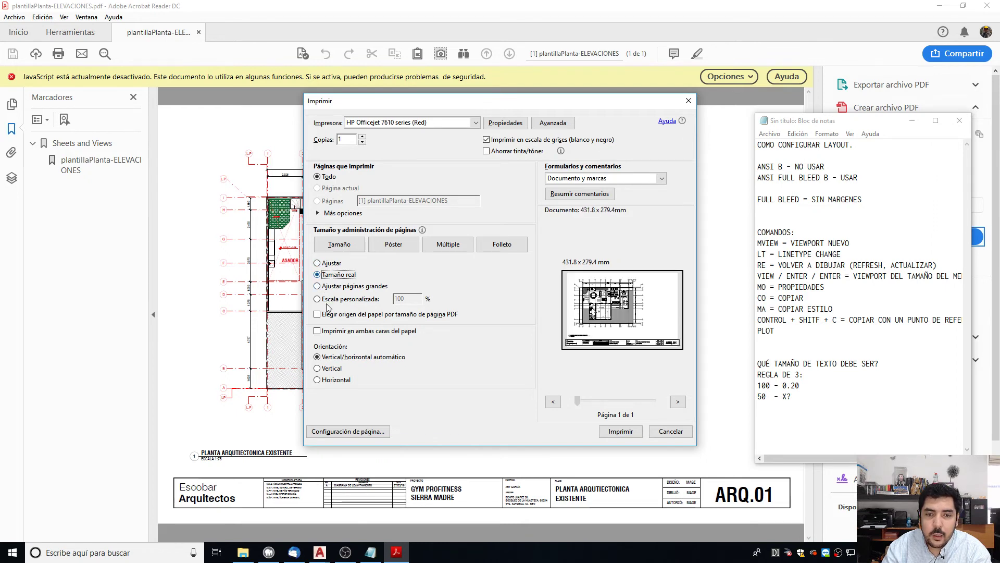
left_click(329, 299)
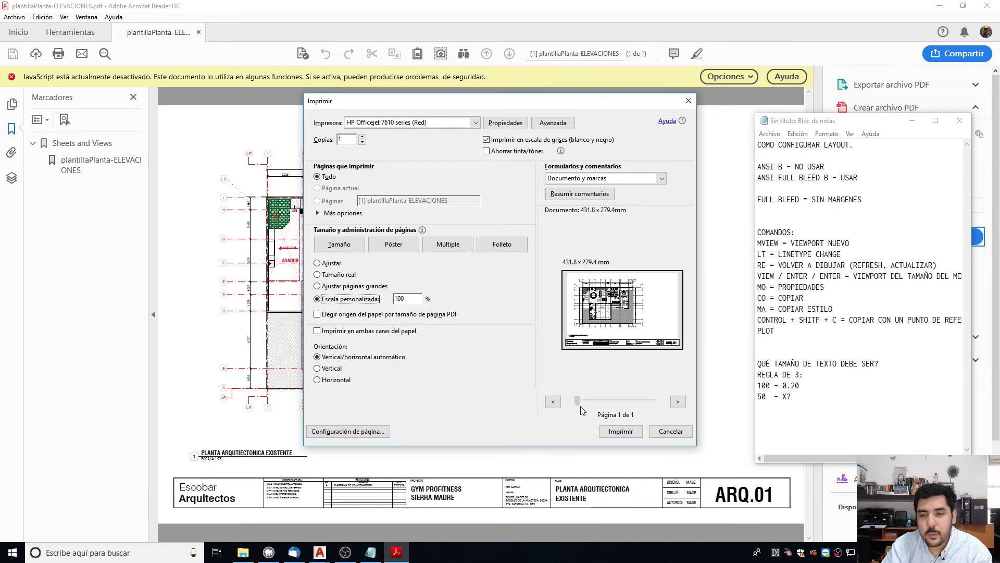
left_click(682, 433)
Switch to levantamiento.dwg in AutoCAD and show the whole sheet of the plano layout beside the note.
mouse_move(319, 552)
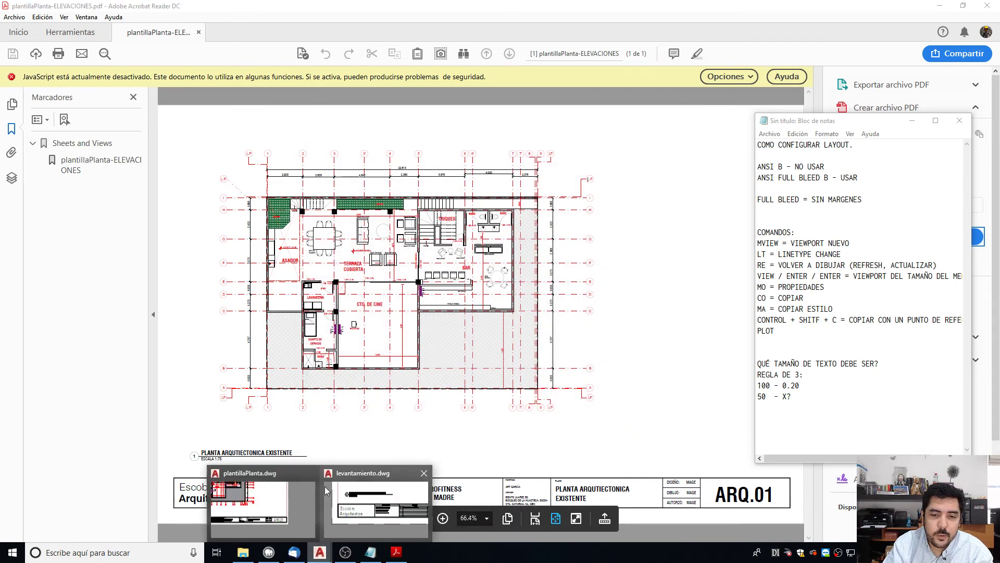
left_click(329, 492)
scroll(317, 303, "down", 5)
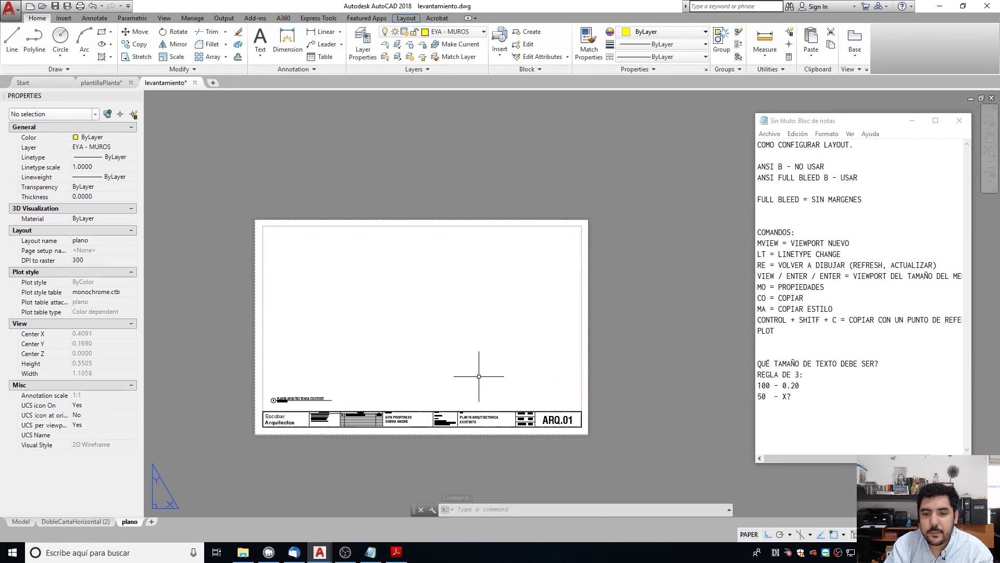
left_click(872, 426)
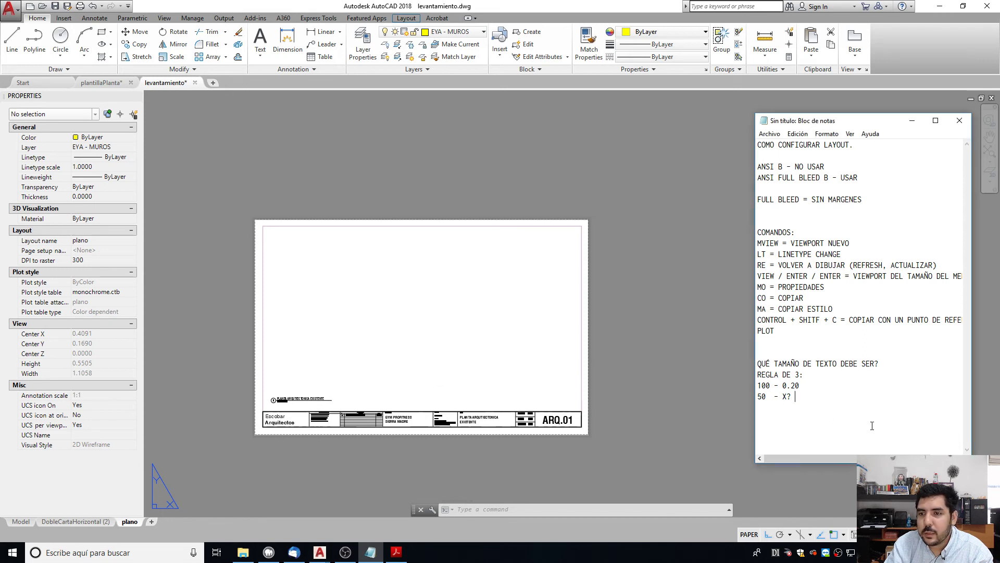
left_click_drag(872, 426, 674, 124)
left_click(807, 297)
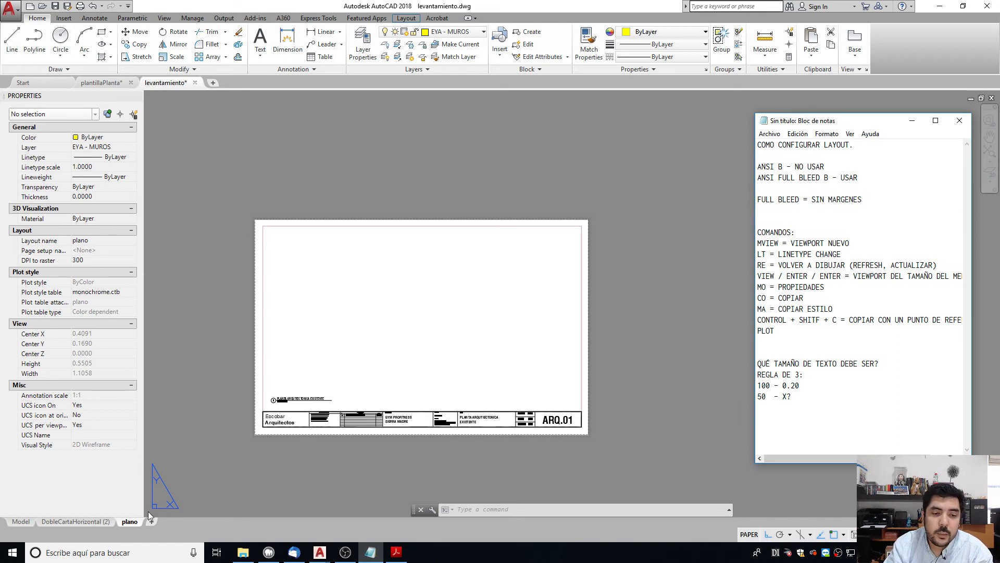
Open the plano layout's page setup for modification and look through the available paper sizes.
right_click(132, 521)
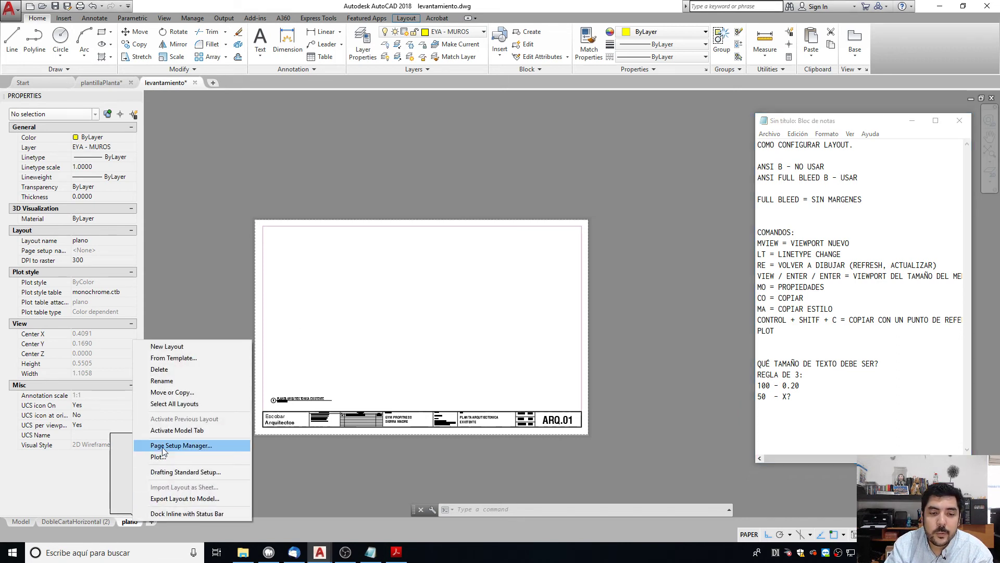
left_click(162, 447)
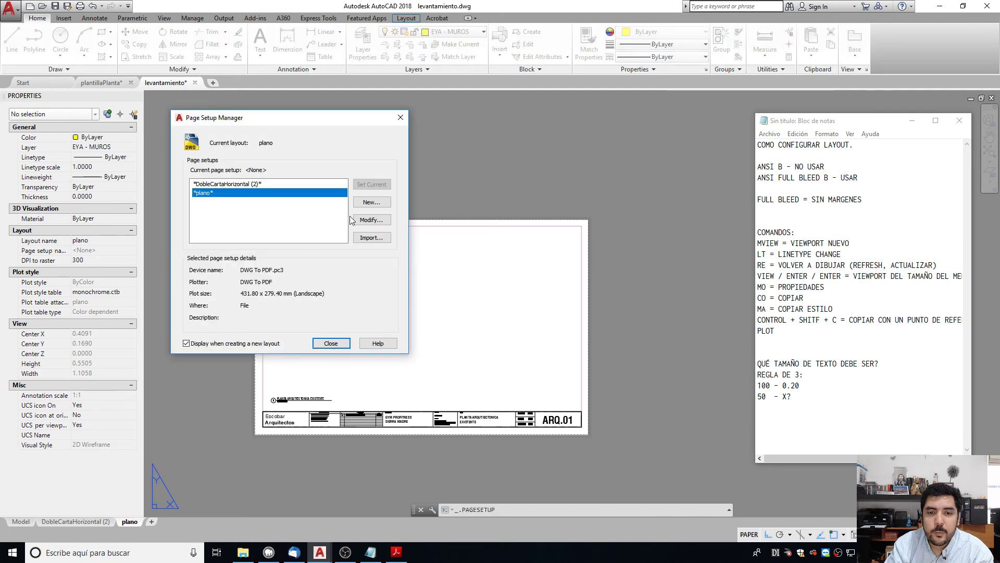
left_click(363, 220)
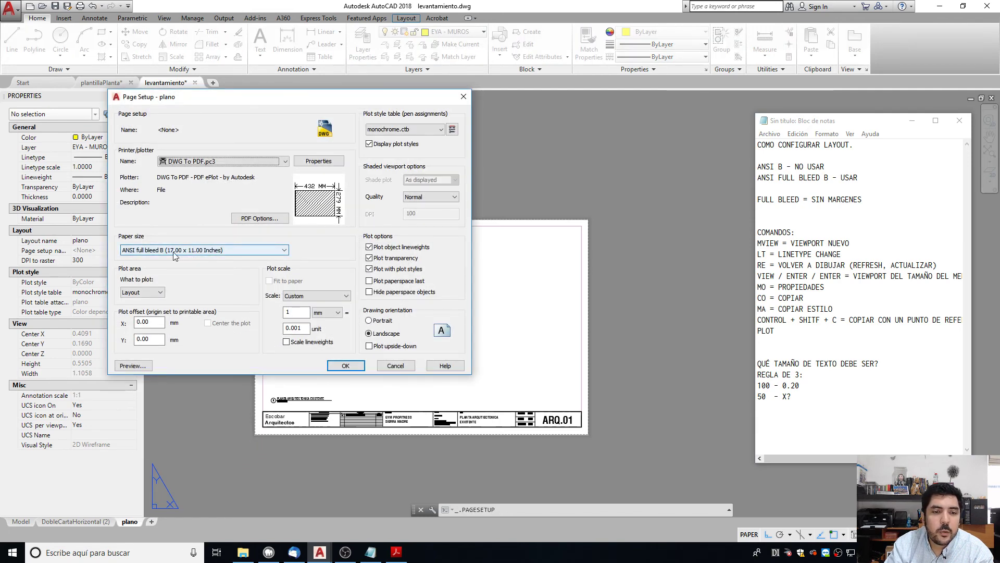
left_click(174, 255)
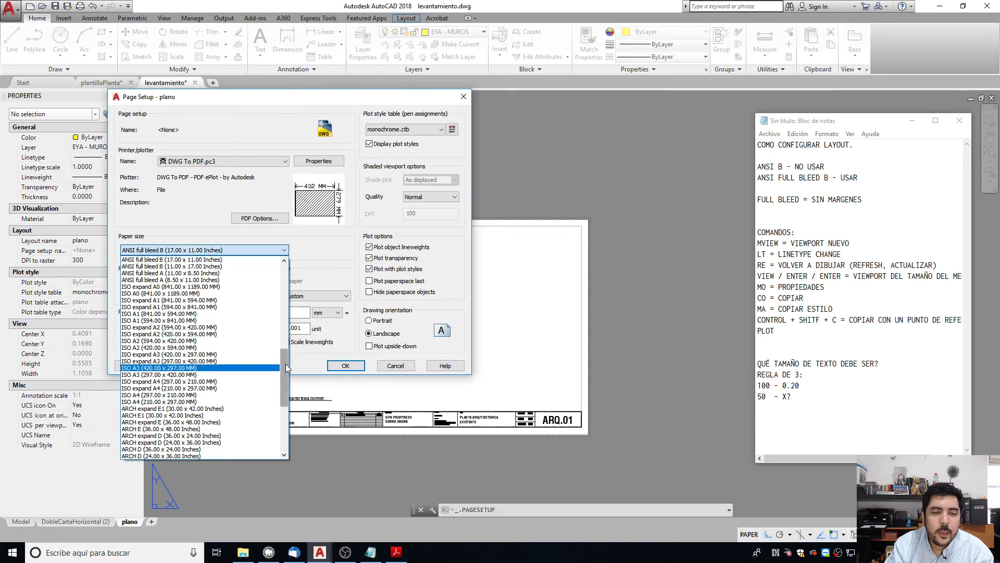
left_click_drag(286, 367, 279, 327)
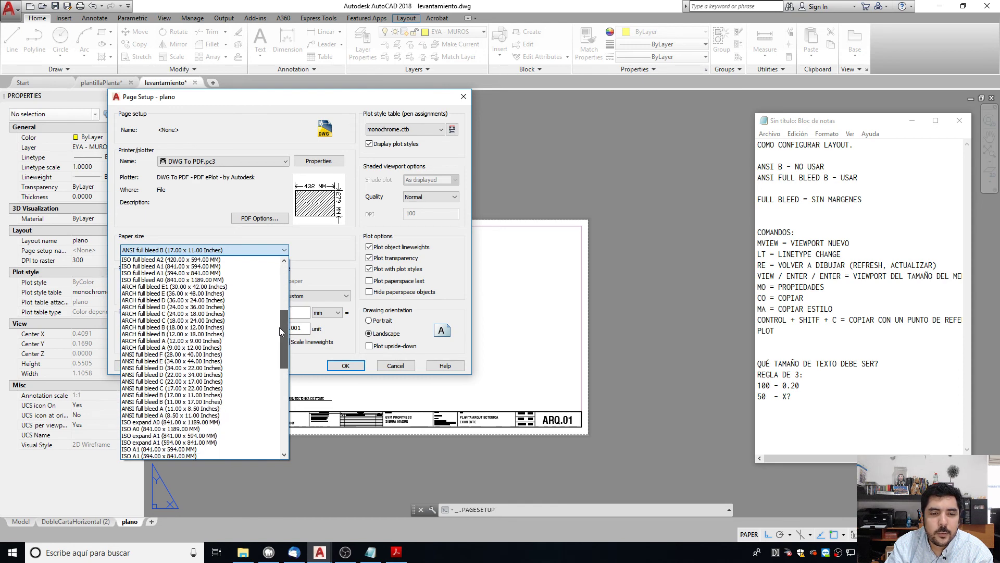
In the Notepad note, add the heading DOBLE CARTA above the ANSI B line and make room below the FULL BLEED line.
left_click(770, 221)
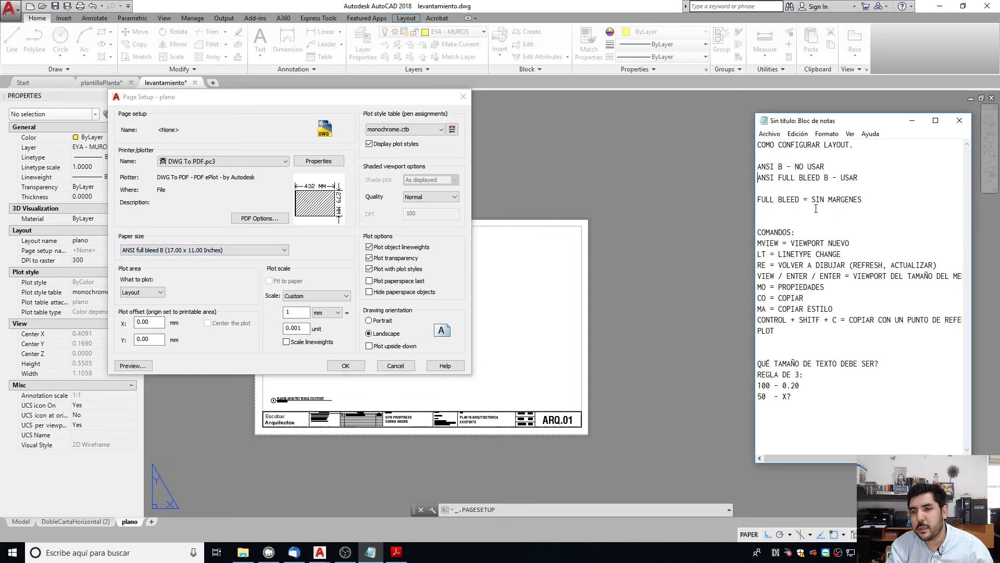
type("DOBLE CARTA")
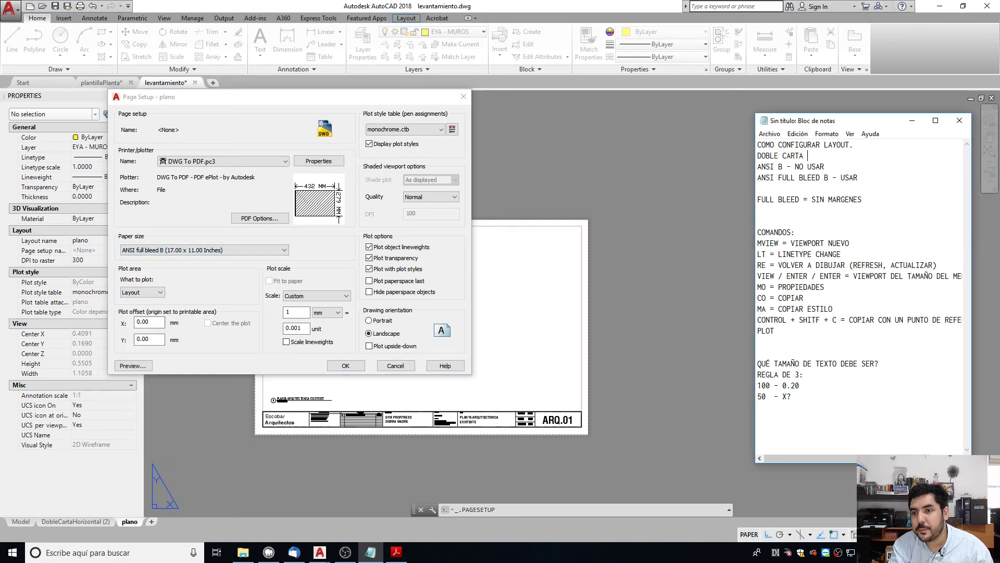
key("Return")
key("Return")
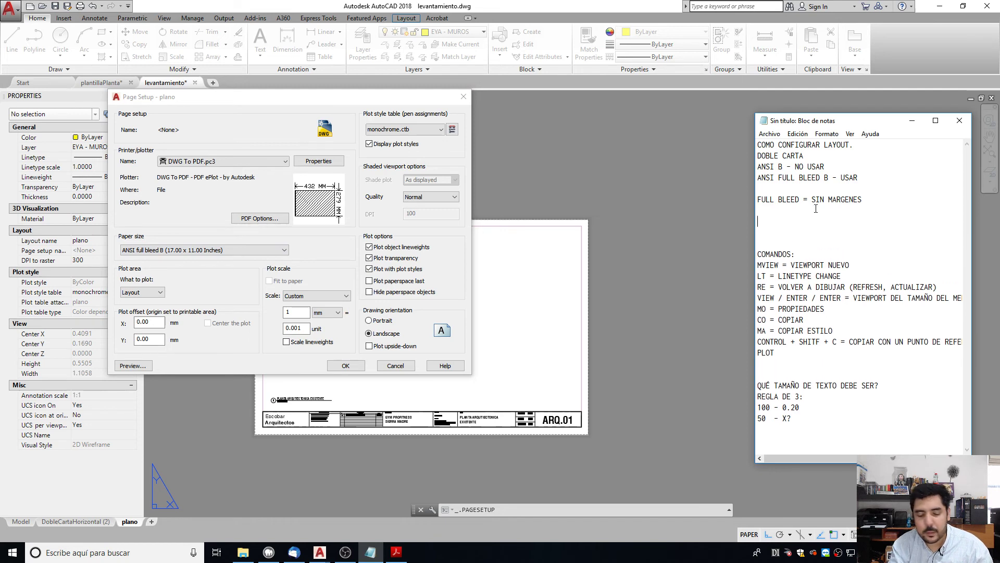
Add the heading PLANO (61X91) below the FULL BLEED line, with ANSI ARCH D on the line beneath it.
type("CART")
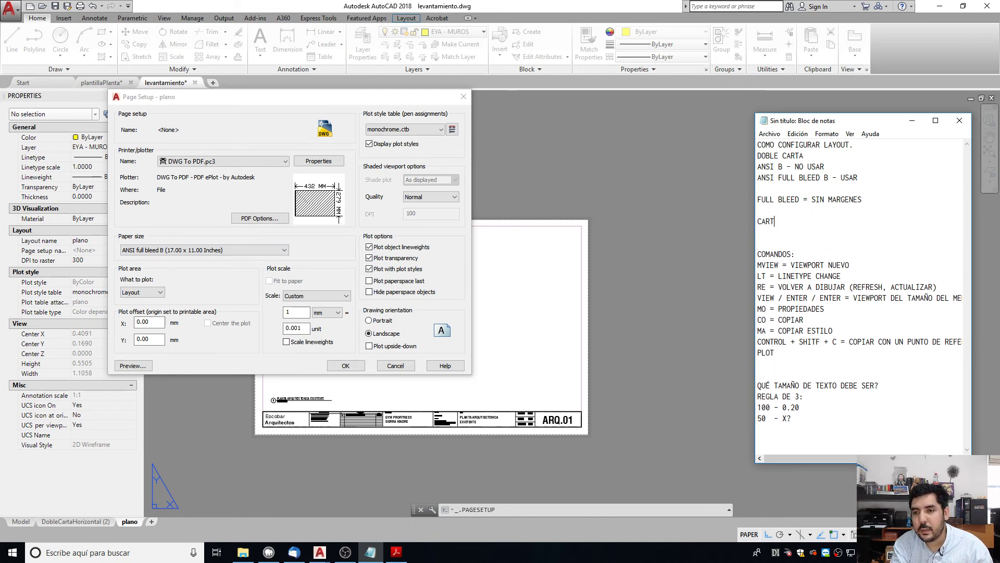
key("BackSpace")
key("BackSpace")
key("BackSpace")
key("BackSpace")
type("POKL")
type("O ")
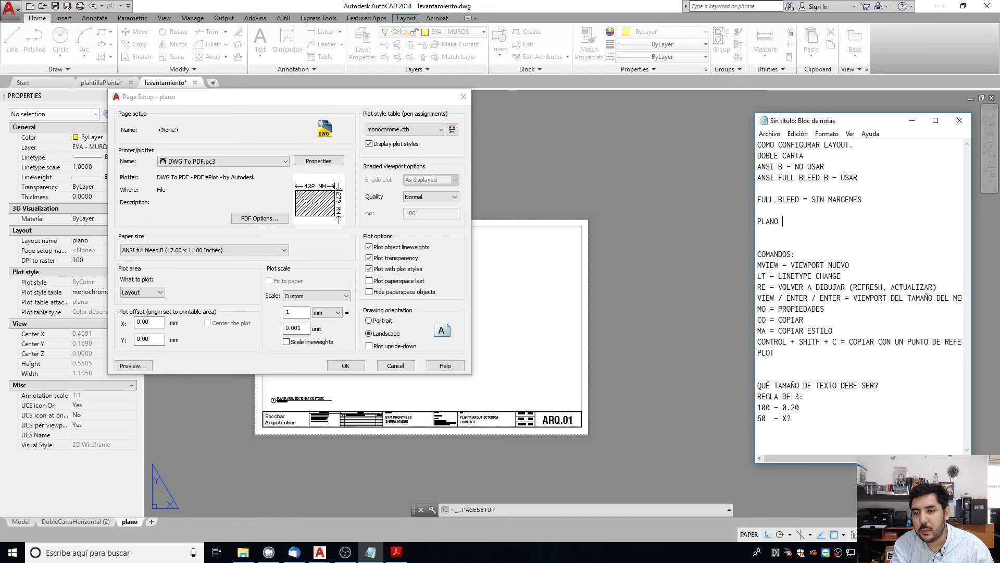
type("(61X91")
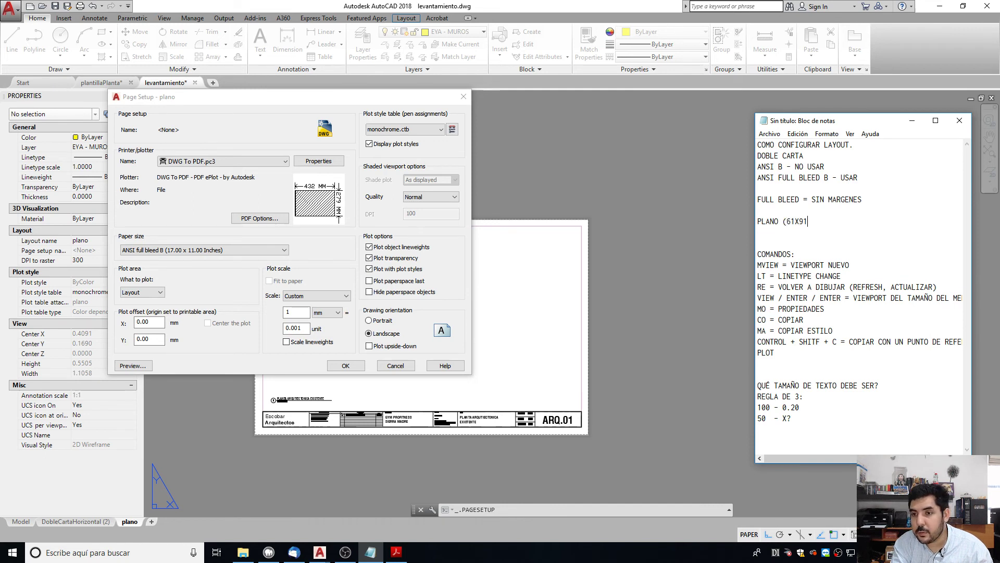
type(")")
key("Return")
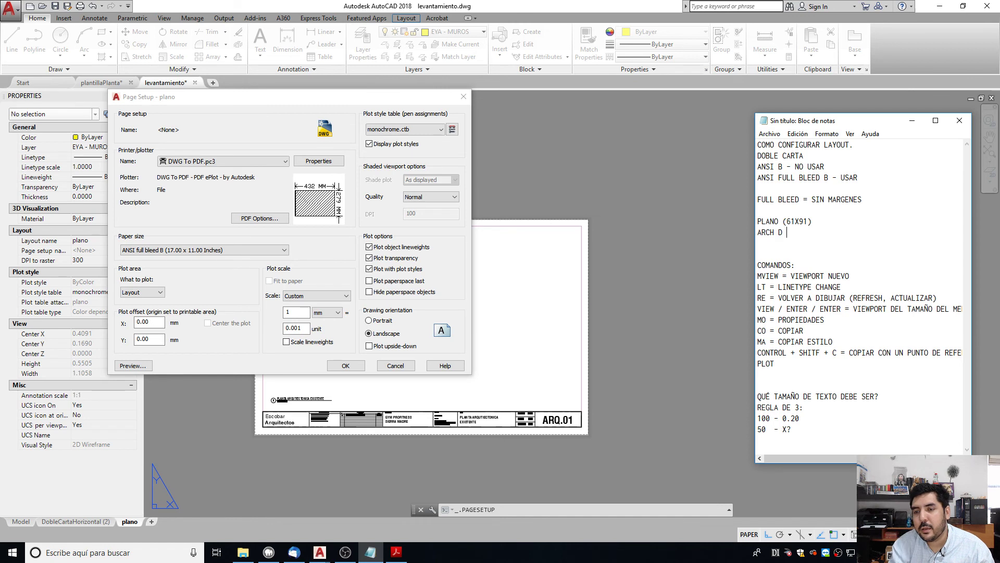
type("ANSI")
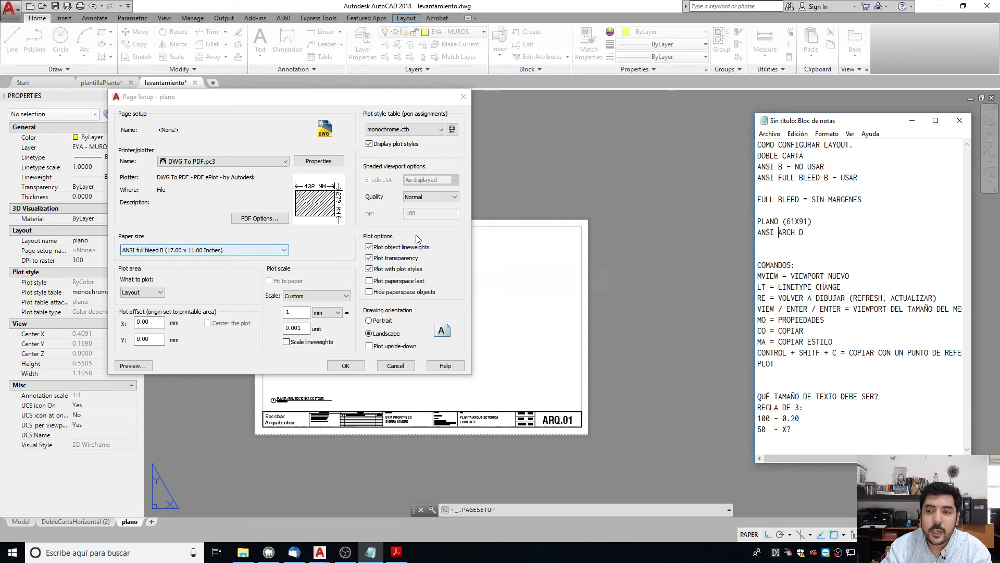
Set the plano layout's paper size to ARCH D (36.00 x 24.00 Inches) in AutoCAD and close the page setup manager.
left_click(240, 245)
left_click_drag(285, 364, 268, 405)
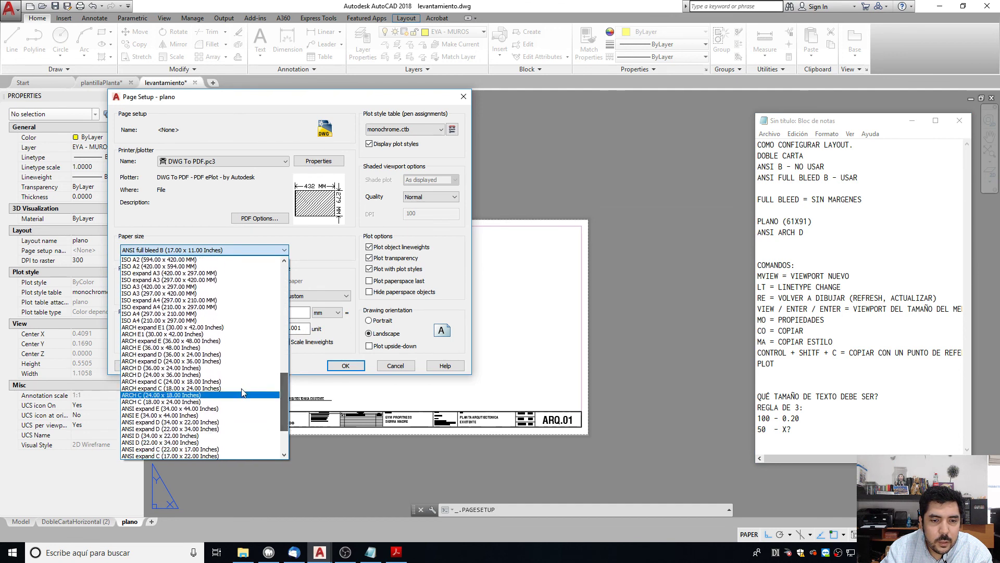
left_click(201, 369)
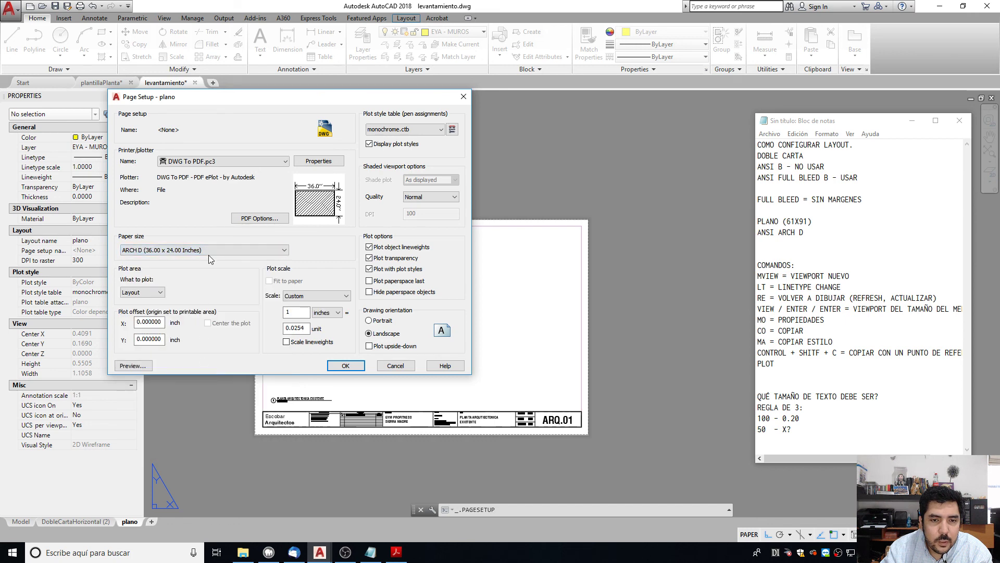
left_click(345, 365)
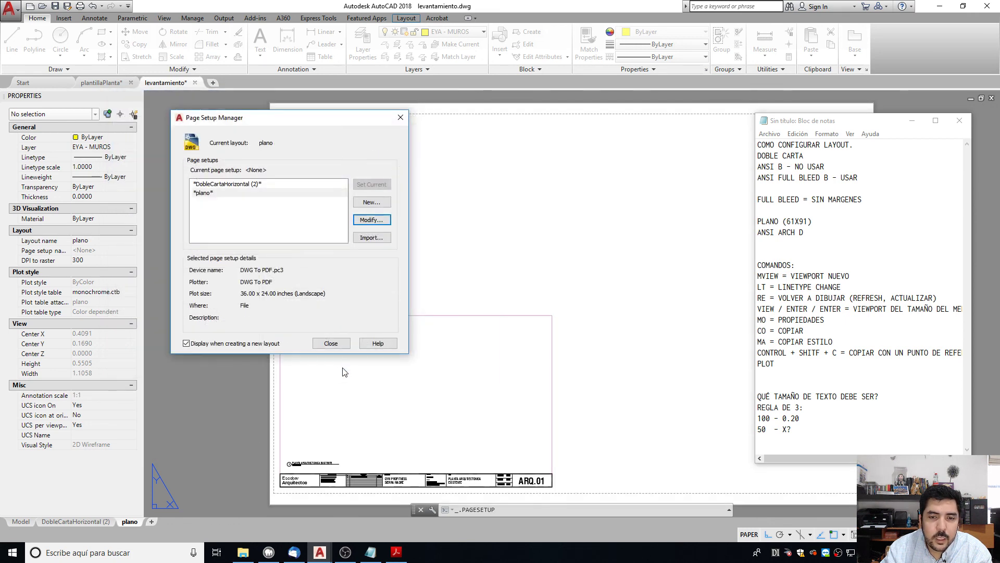
left_click(331, 342)
Examine how the existing frame and title block fit within the ARCH D sheet and its printable margins.
scroll(222, 474, "up", 4)
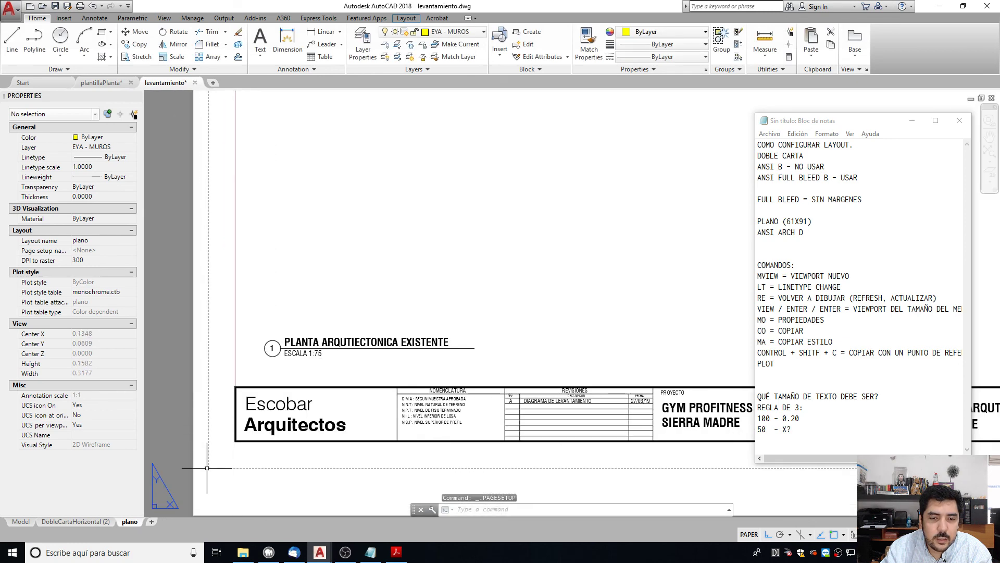
scroll(191, 420, "down", 2)
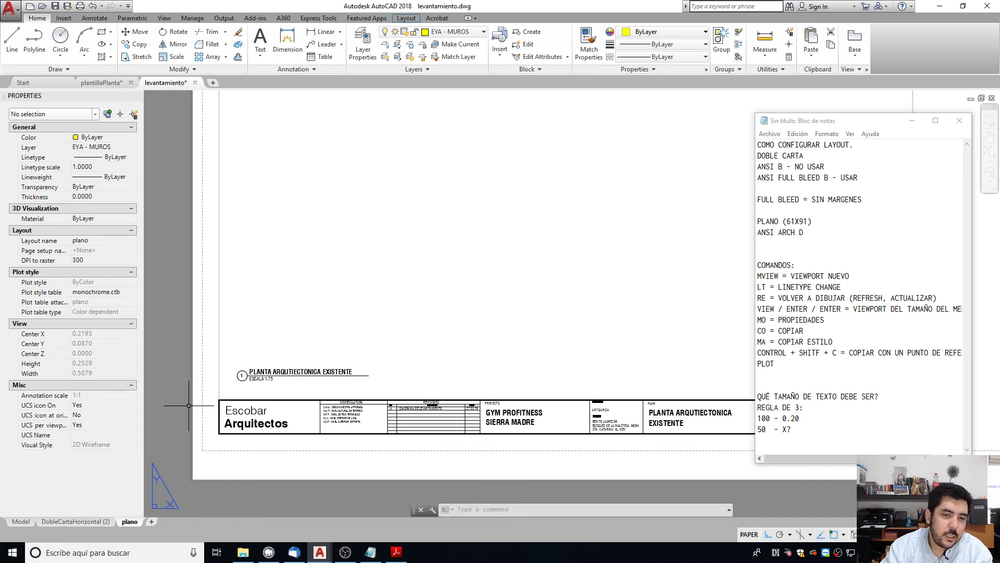
scroll(209, 440, "down", 2)
scroll(256, 425, "down", 2)
scroll(354, 361, "up", 1)
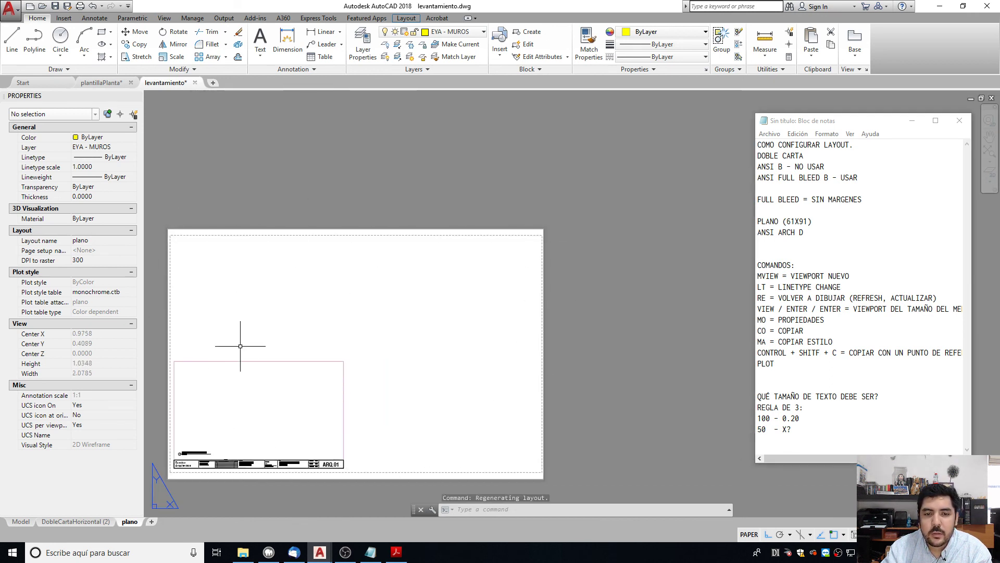
middle_click_drag(329, 392, 375, 379)
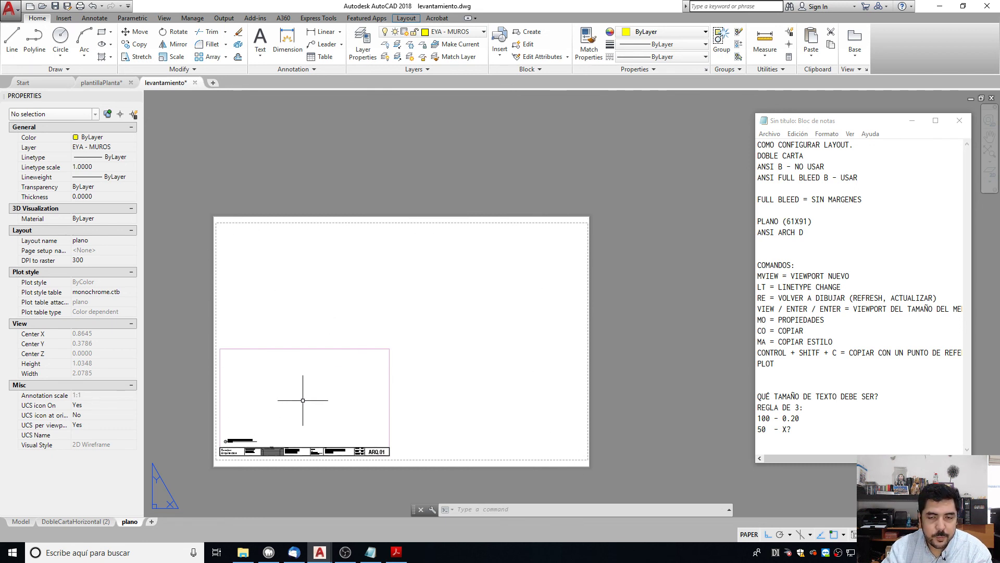
scroll(227, 420, "up", 2)
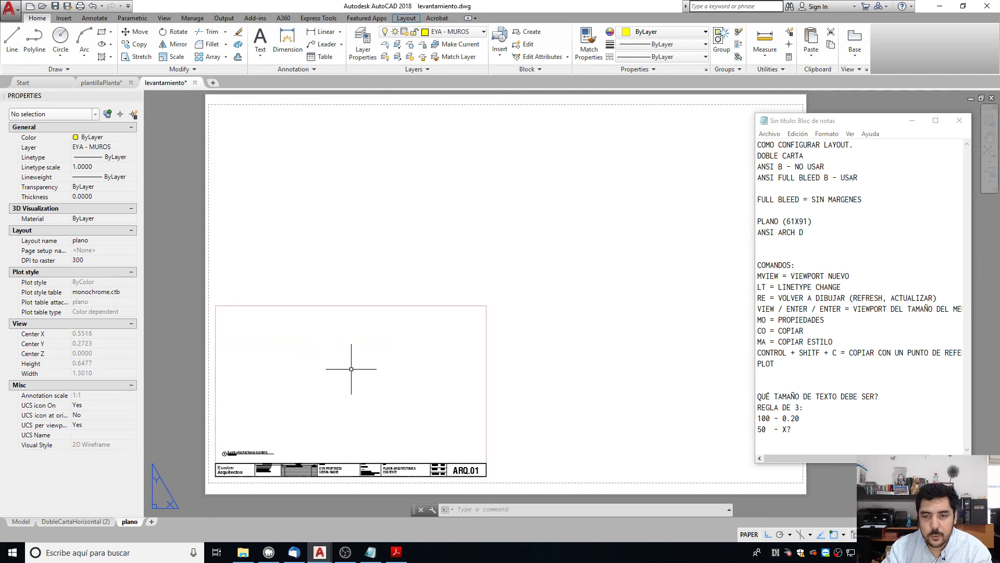
scroll(351, 369, "down", 2)
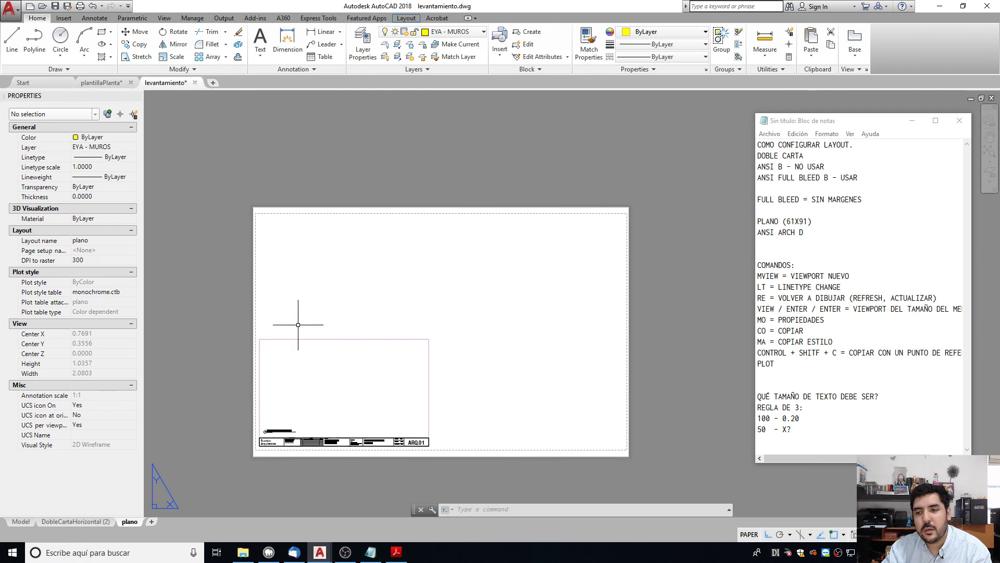